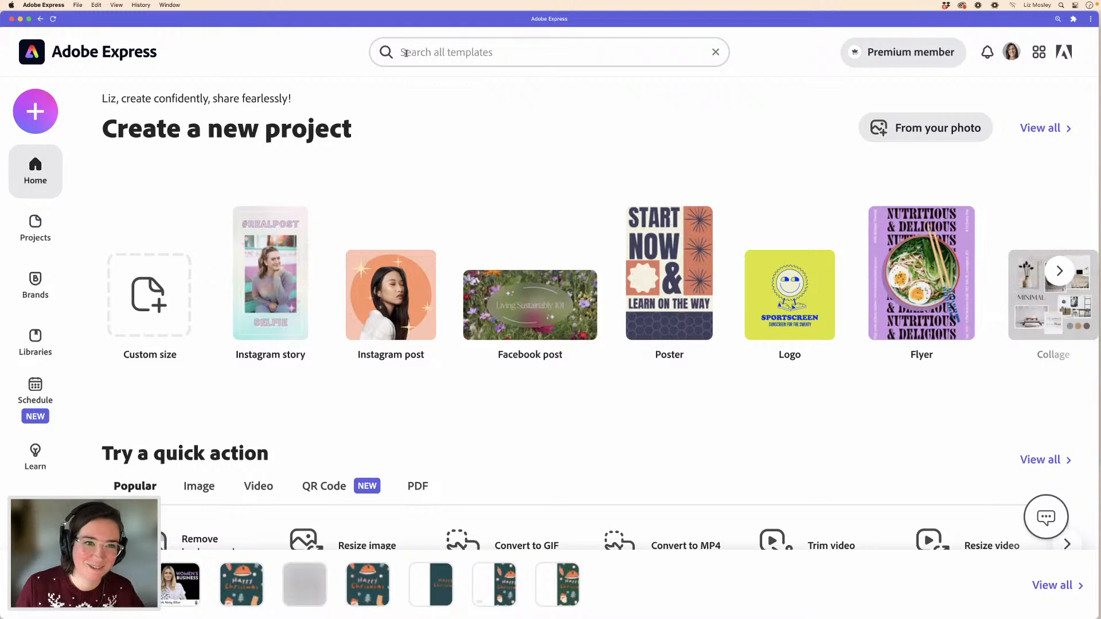
- Search all templates for "infographic"
{"action": "left_click", "coordinate": [405, 53]}
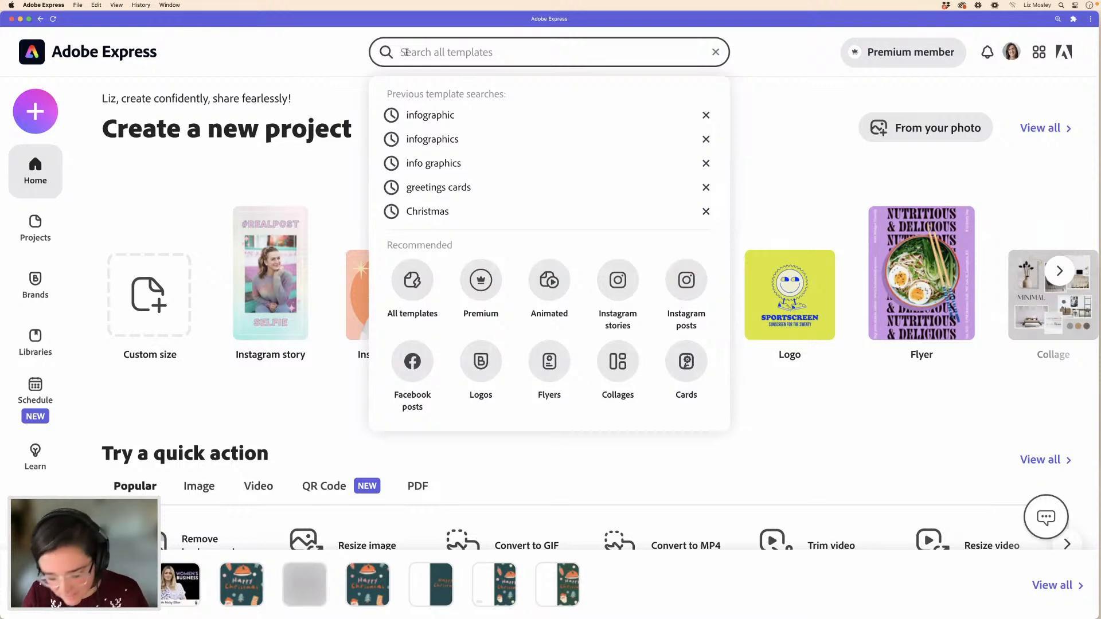
{"action": "type", "text": "in"}
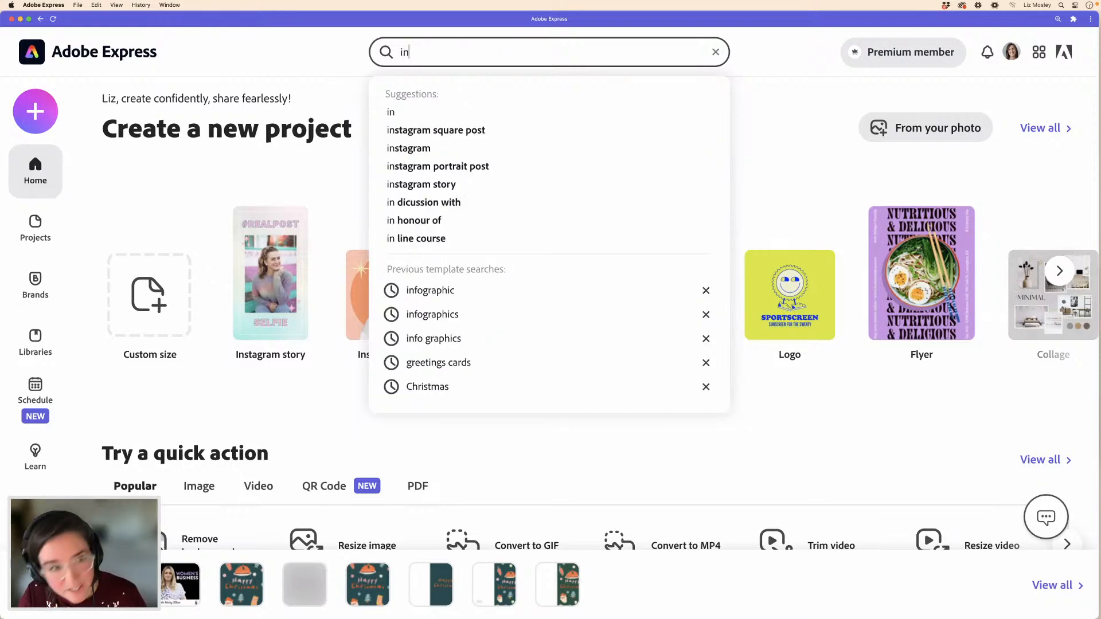
{"action": "type", "text": "f"}
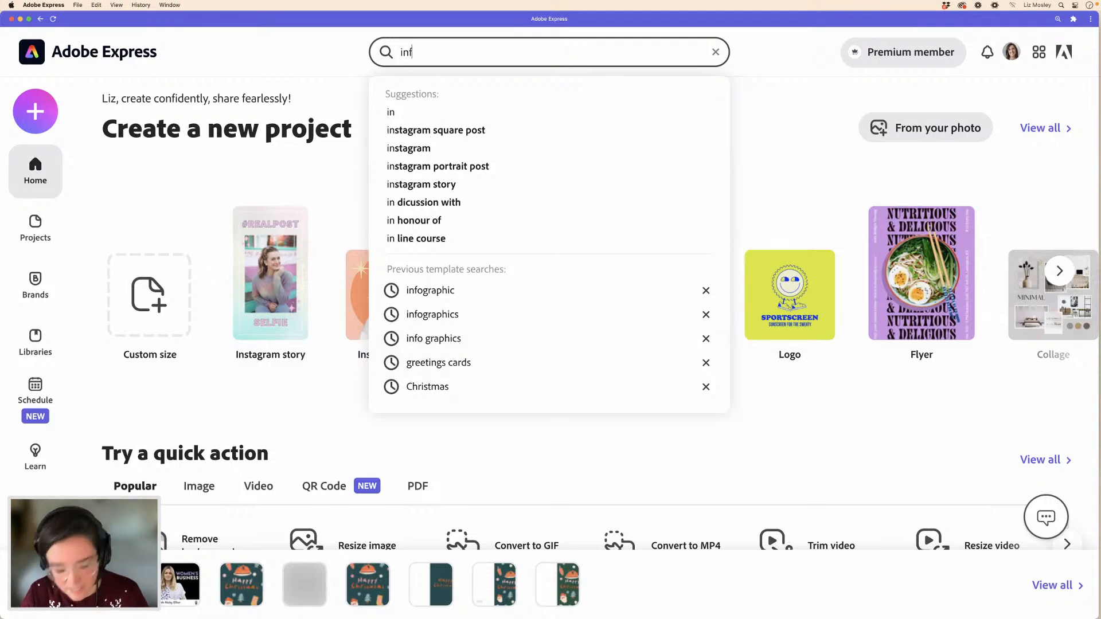
{"action": "type", "text": "ographic"}
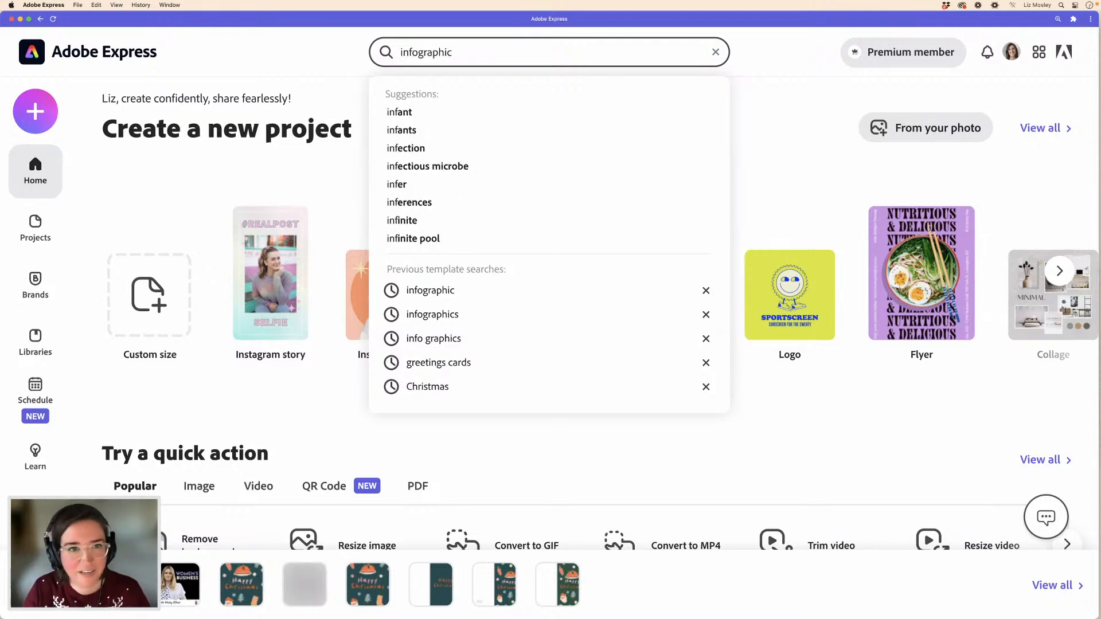
{"action": "key", "text": "Return"}
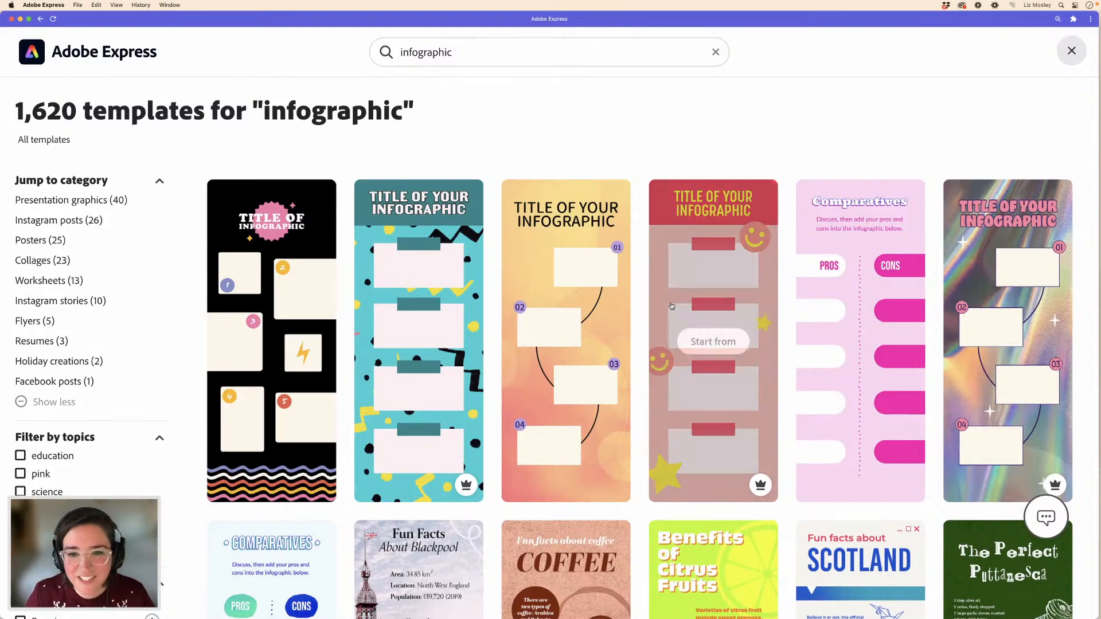
- Browse the infographic template results to compare layouts, themes and timeline designs
{"action": "scroll", "coordinate": [639, 306], "scroll_direction": "down", "scroll_amount": 1}
{"action": "scroll", "coordinate": [638, 306], "scroll_direction": "up", "scroll_amount": 1}
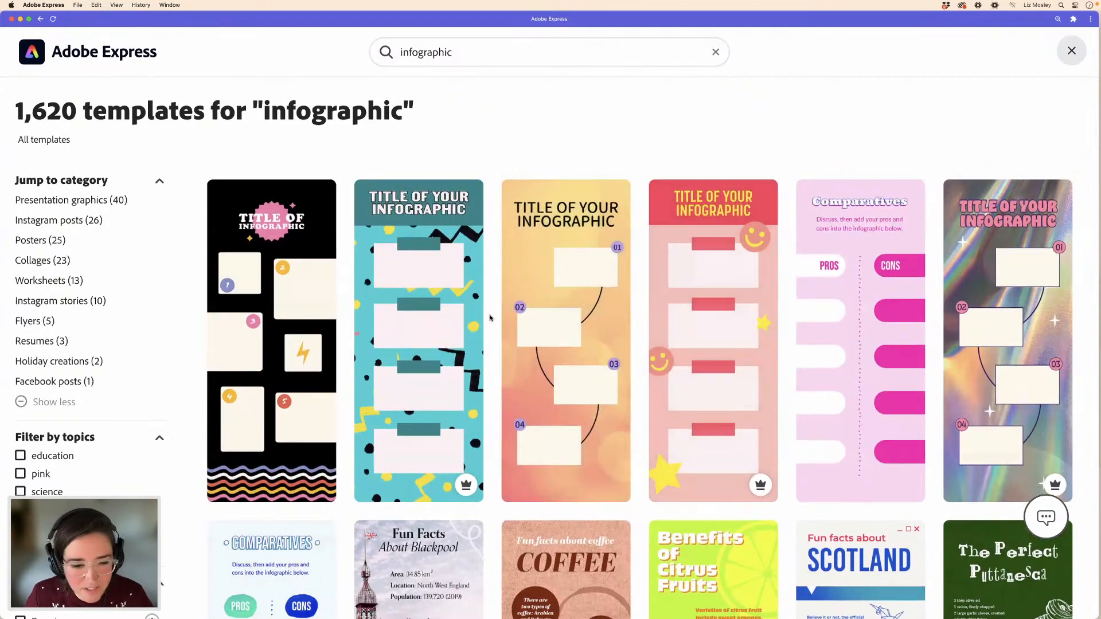
{"action": "scroll", "coordinate": [490, 316], "scroll_direction": "down", "scroll_amount": 5}
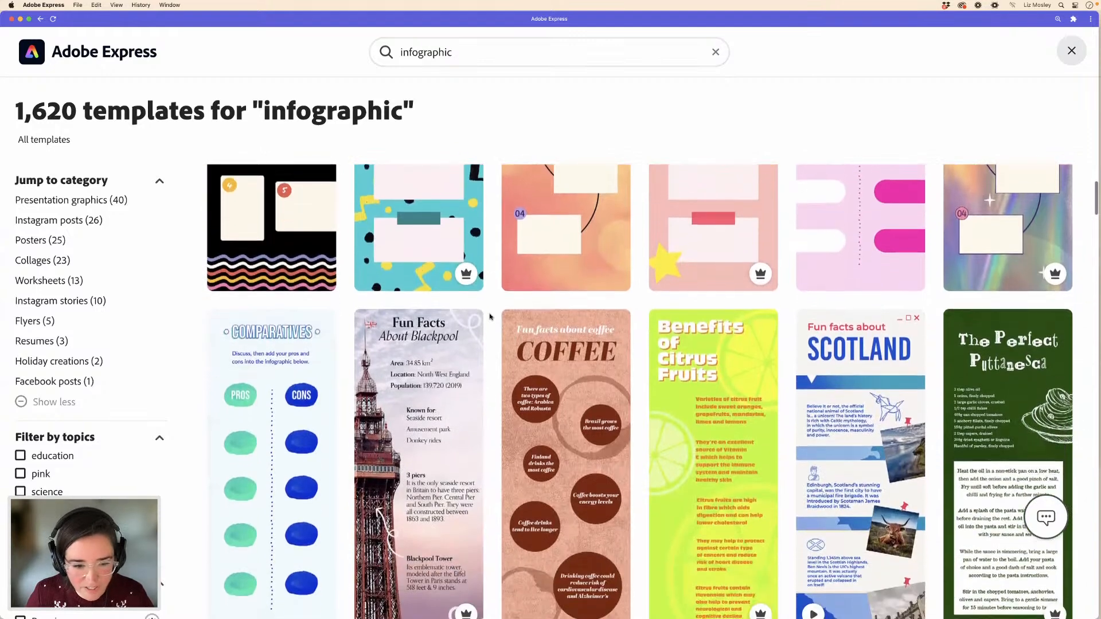
{"action": "scroll", "coordinate": [490, 317], "scroll_direction": "down", "scroll_amount": 1}
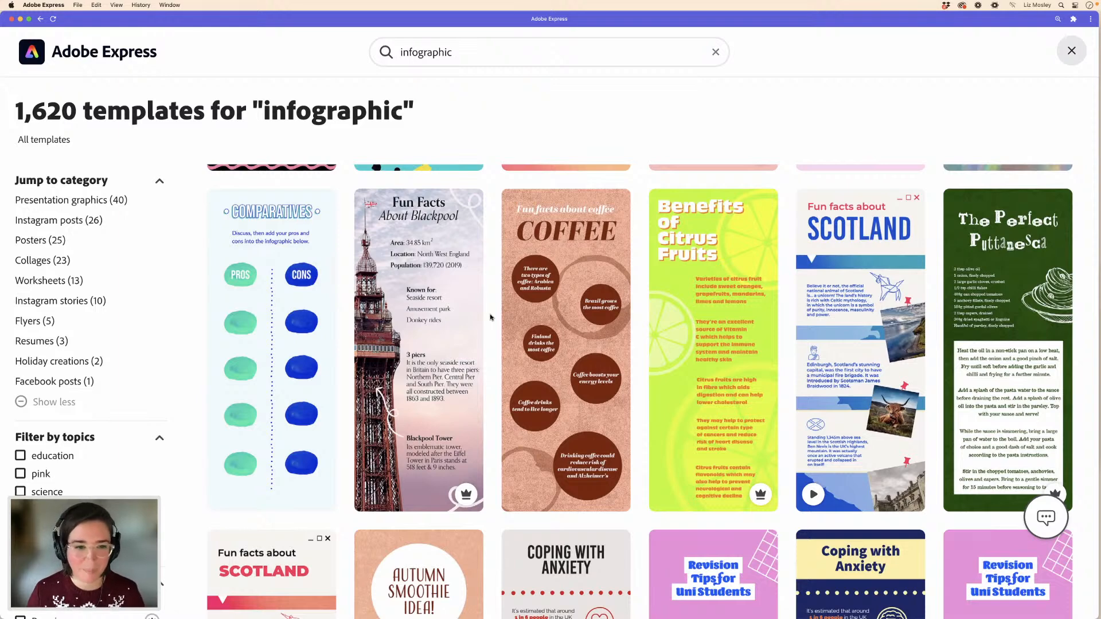
{"action": "scroll", "coordinate": [490, 317], "scroll_direction": "down", "scroll_amount": 2}
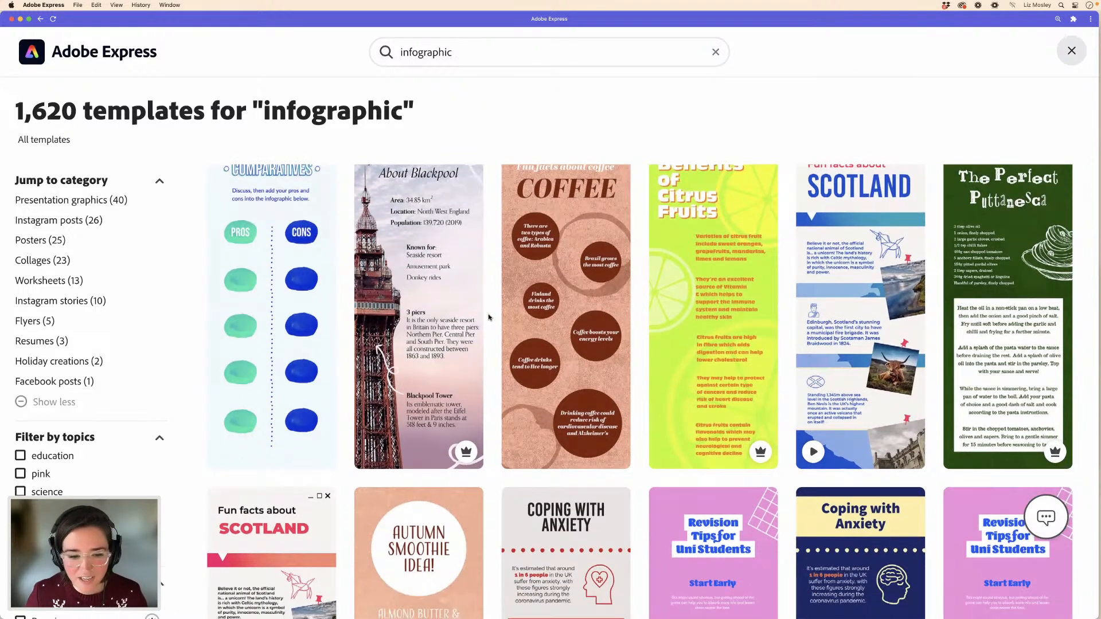
{"action": "scroll", "coordinate": [487, 317], "scroll_direction": "down", "scroll_amount": 6}
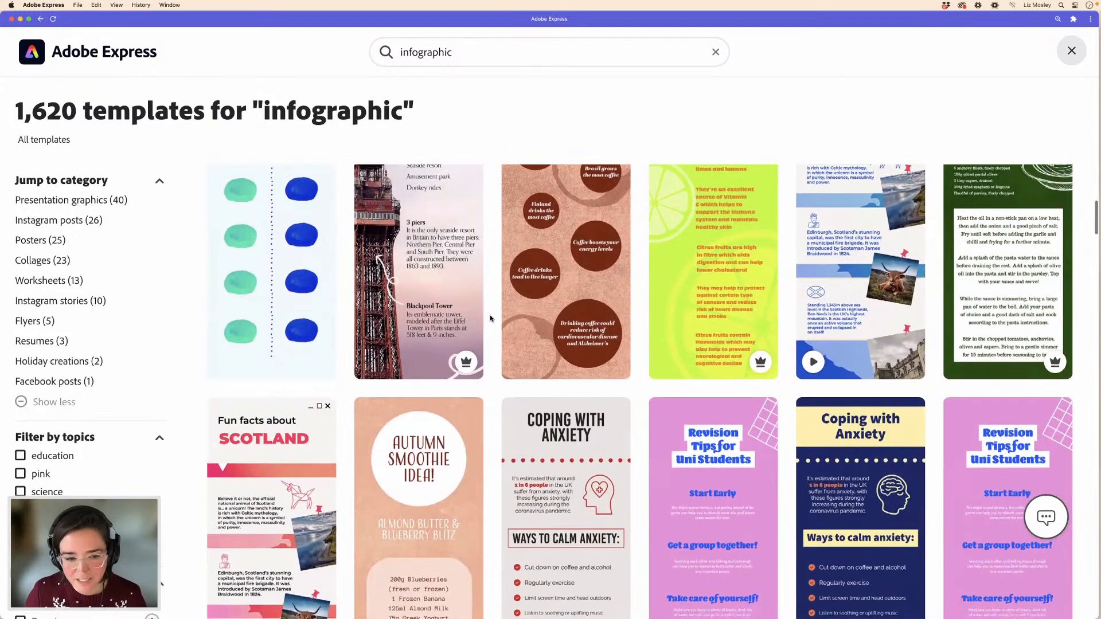
{"action": "scroll", "coordinate": [491, 319], "scroll_direction": "down", "scroll_amount": 3}
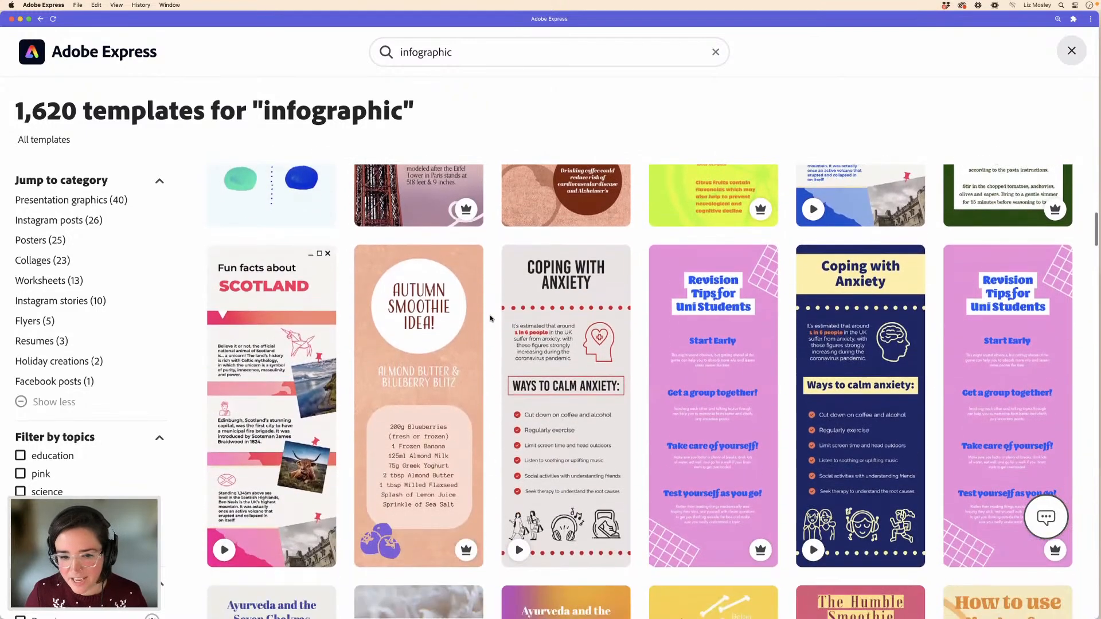
{"action": "scroll", "coordinate": [491, 318], "scroll_direction": "down", "scroll_amount": 4}
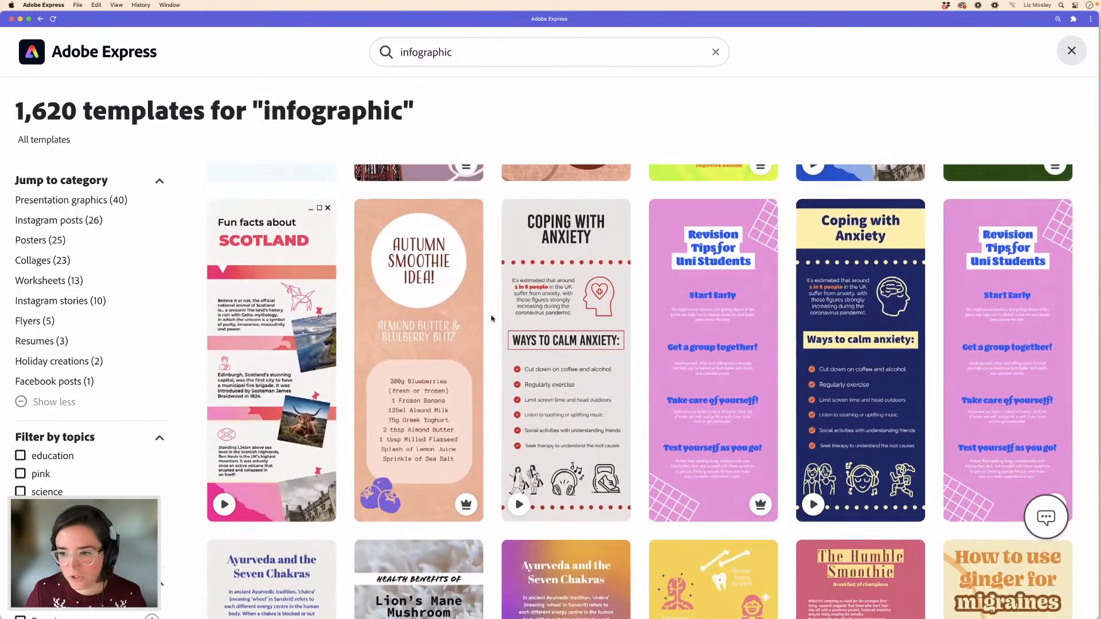
{"action": "scroll", "coordinate": [491, 318], "scroll_direction": "down", "scroll_amount": 4}
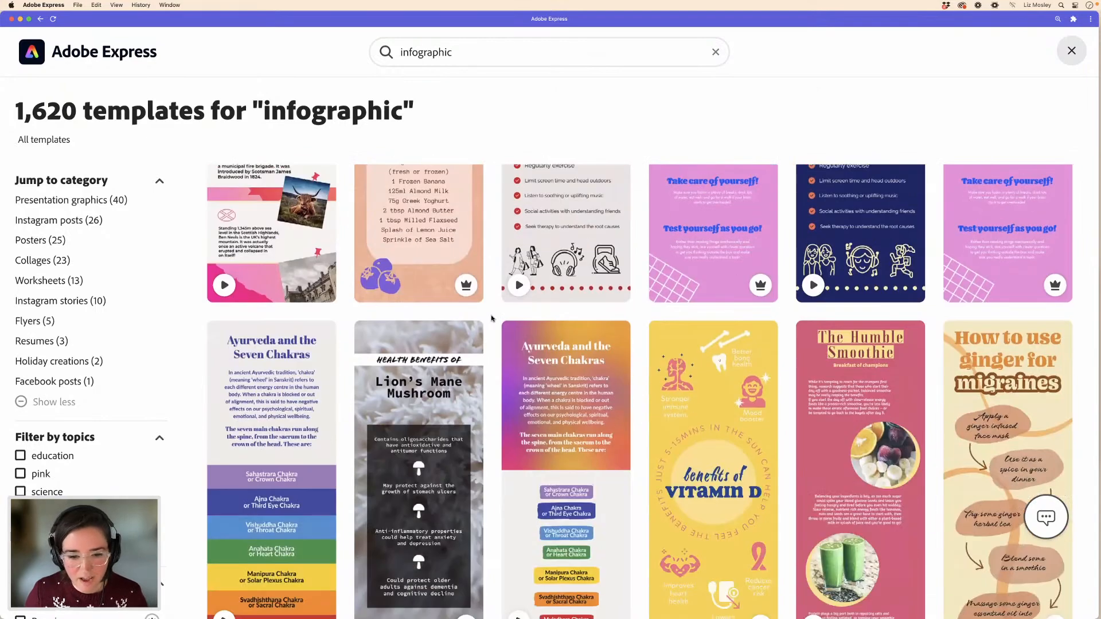
{"action": "scroll", "coordinate": [492, 319], "scroll_direction": "down", "scroll_amount": 3}
{"action": "scroll", "coordinate": [492, 319], "scroll_direction": "down", "scroll_amount": 3}
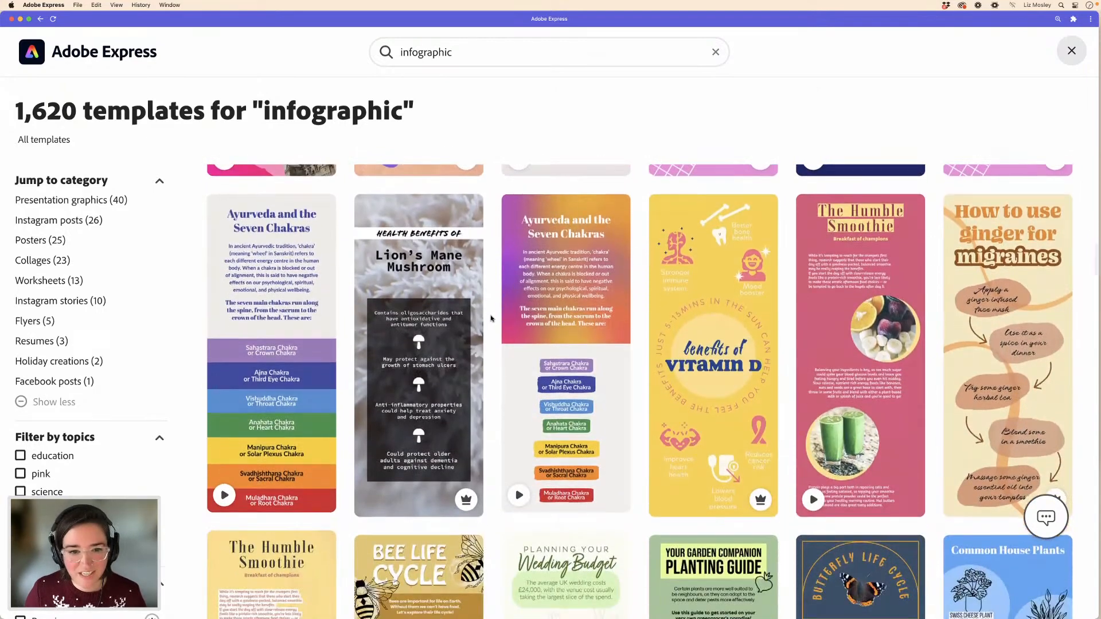
{"action": "scroll", "coordinate": [492, 319], "scroll_direction": "down", "scroll_amount": 3}
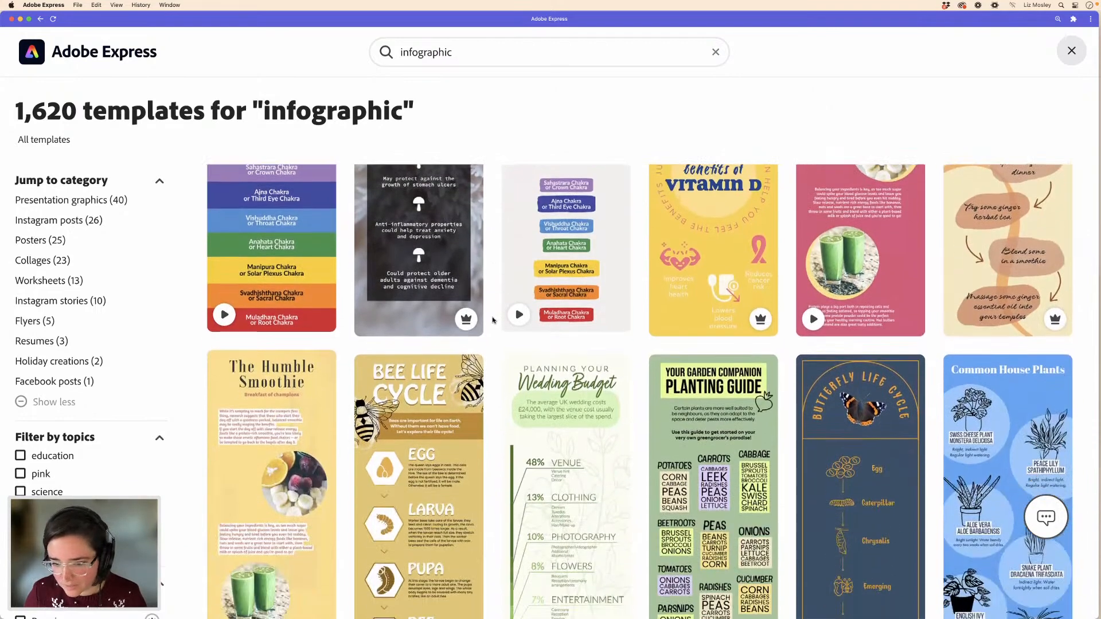
{"action": "scroll", "coordinate": [493, 320], "scroll_direction": "down", "scroll_amount": 3}
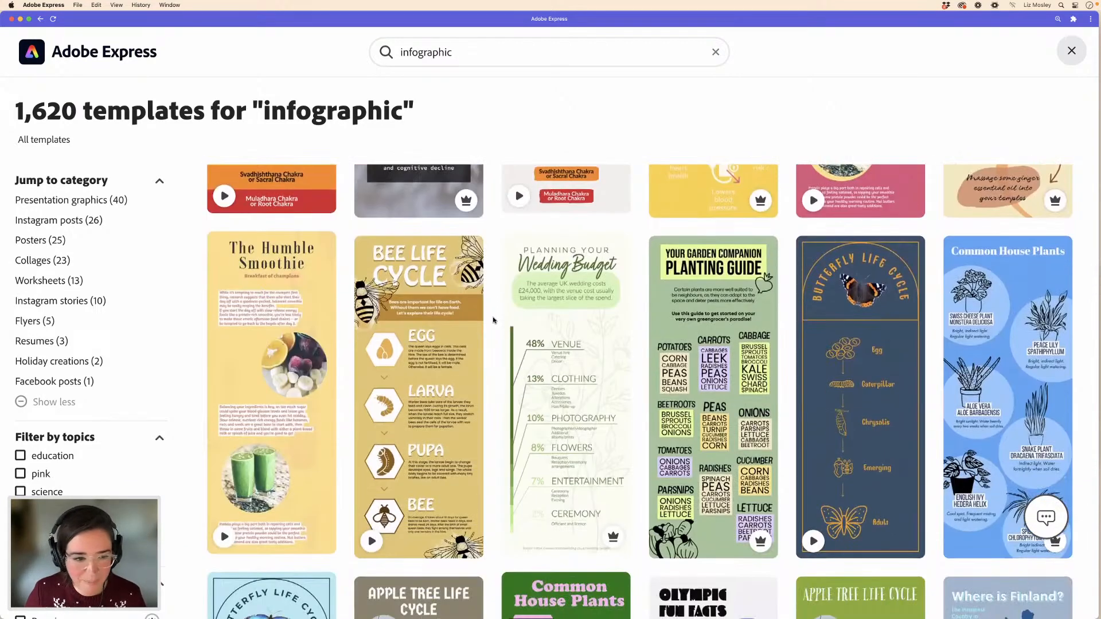
{"action": "scroll", "coordinate": [493, 319], "scroll_direction": "down", "scroll_amount": 5}
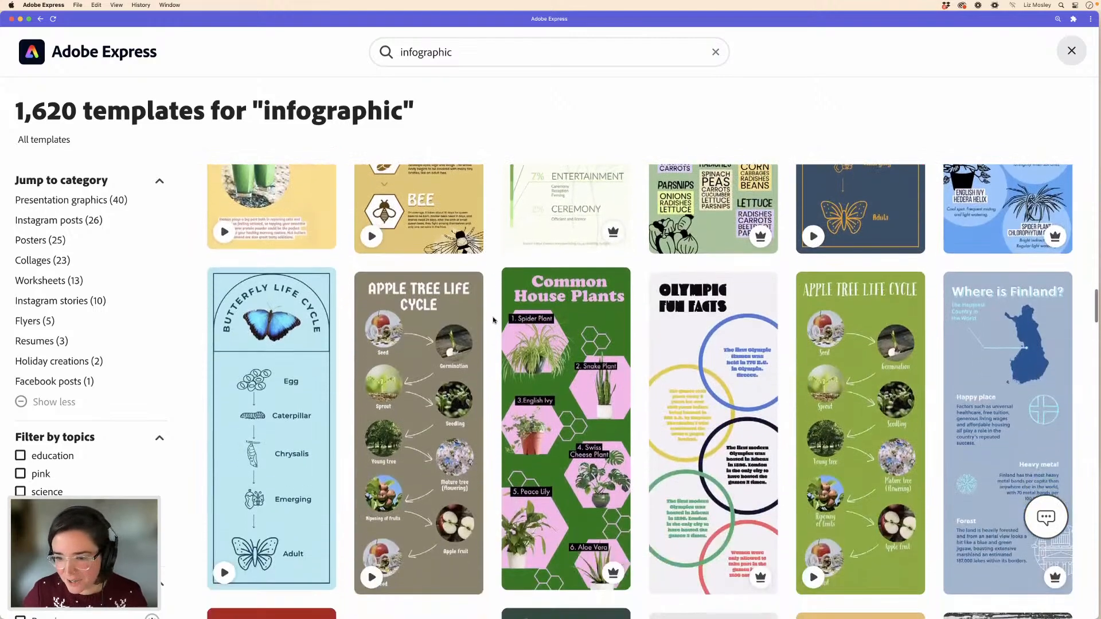
{"action": "mouse_move", "coordinate": [471, 333]}
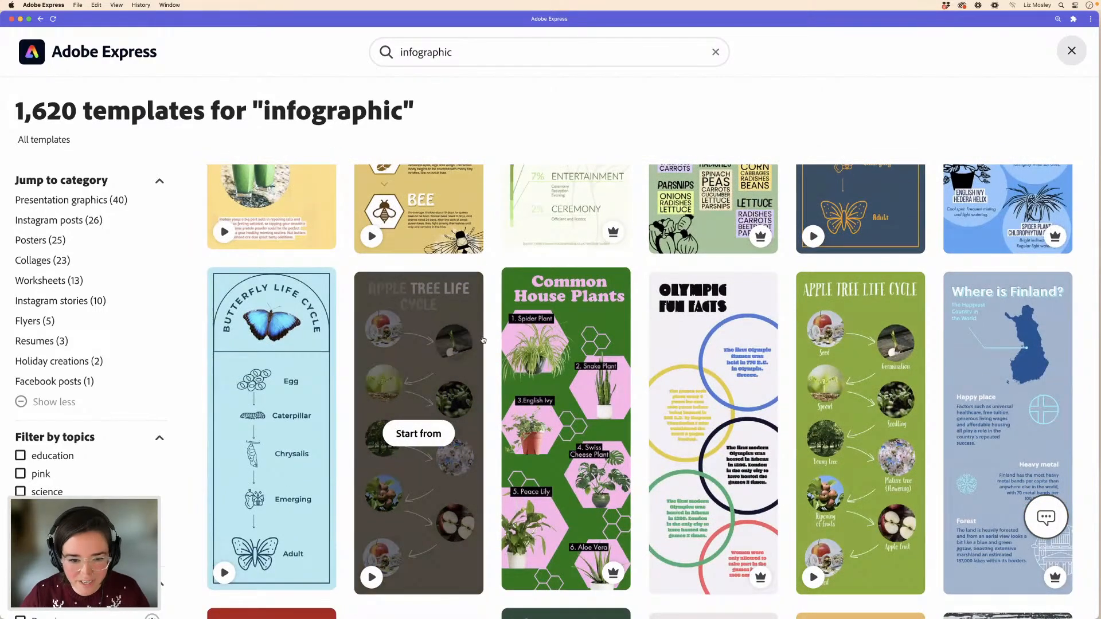
{"action": "scroll", "coordinate": [492, 338], "scroll_direction": "down", "scroll_amount": 3}
{"action": "scroll", "coordinate": [490, 337], "scroll_direction": "down", "scroll_amount": 4}
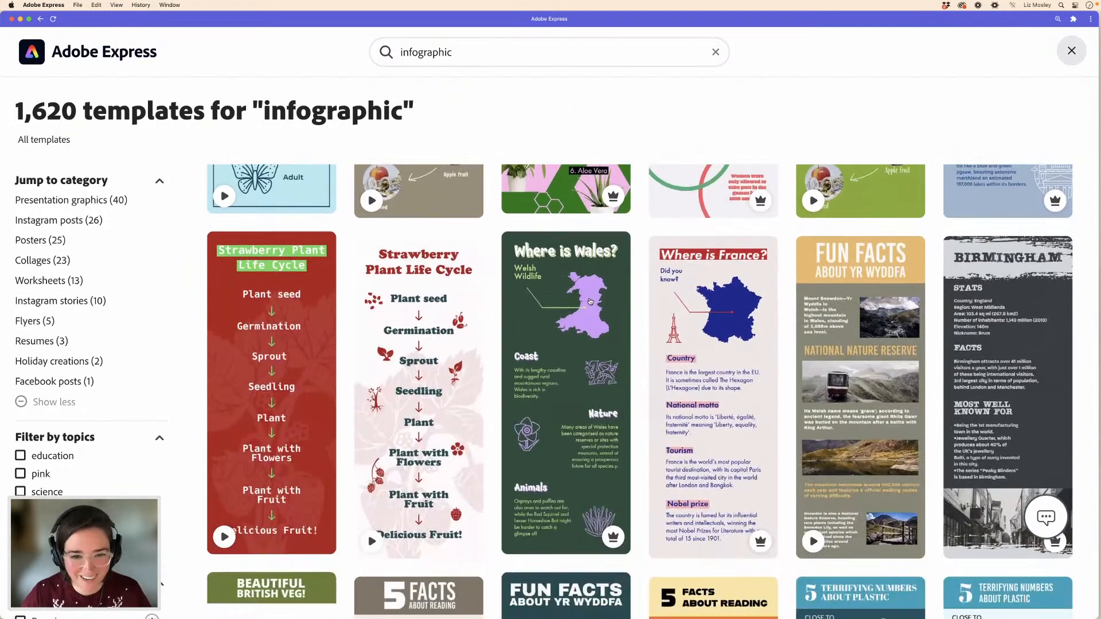
{"action": "mouse_move", "coordinate": [539, 313]}
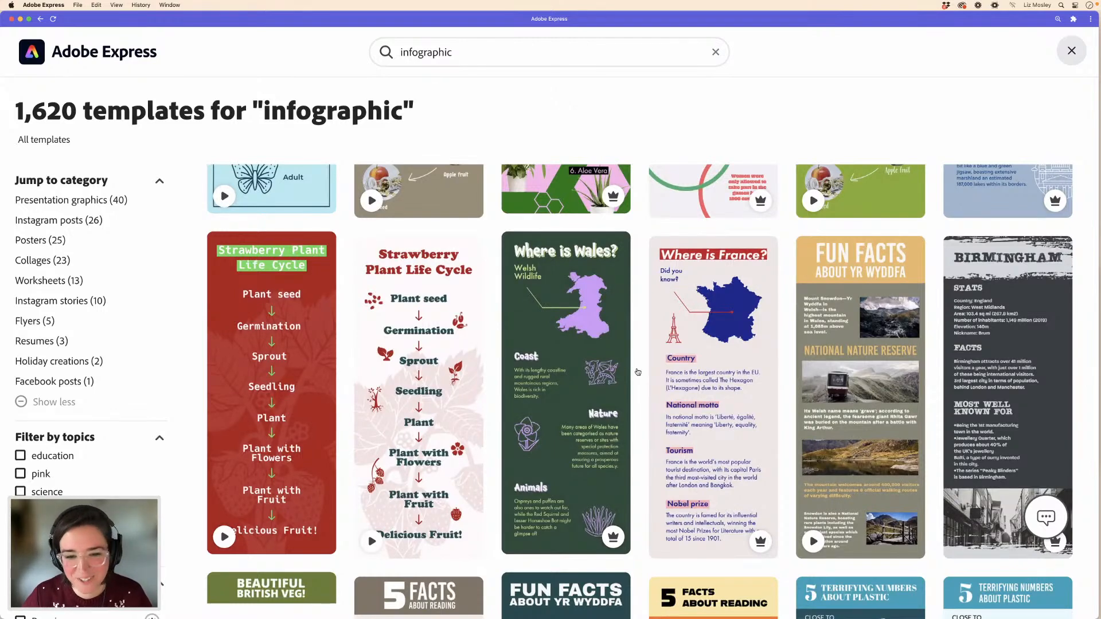
{"action": "scroll", "coordinate": [638, 351], "scroll_direction": "down", "scroll_amount": 1}
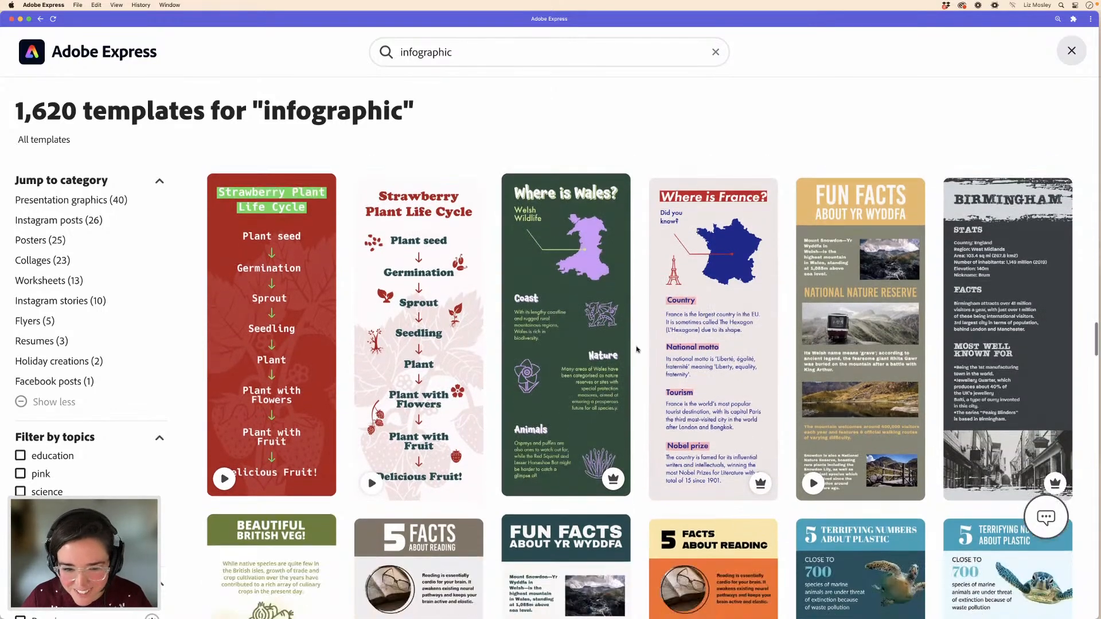
{"action": "scroll", "coordinate": [637, 350], "scroll_direction": "down", "scroll_amount": 1}
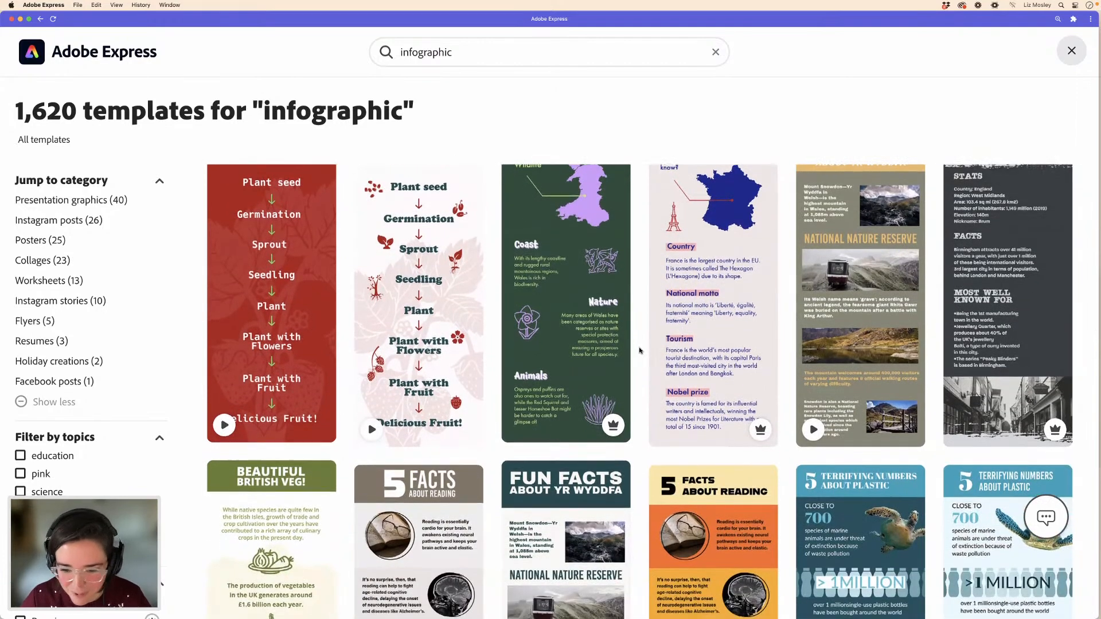
{"action": "scroll", "coordinate": [640, 350], "scroll_direction": "down", "scroll_amount": 4}
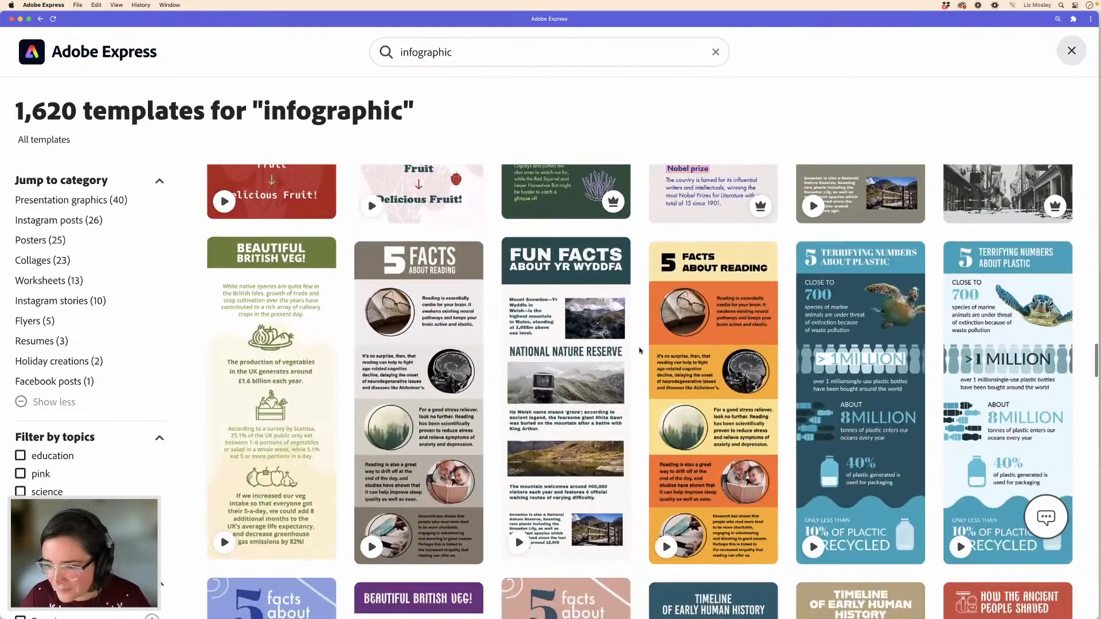
{"action": "scroll", "coordinate": [640, 350], "scroll_direction": "down", "scroll_amount": 1}
{"action": "scroll", "coordinate": [639, 350], "scroll_direction": "down", "scroll_amount": 1}
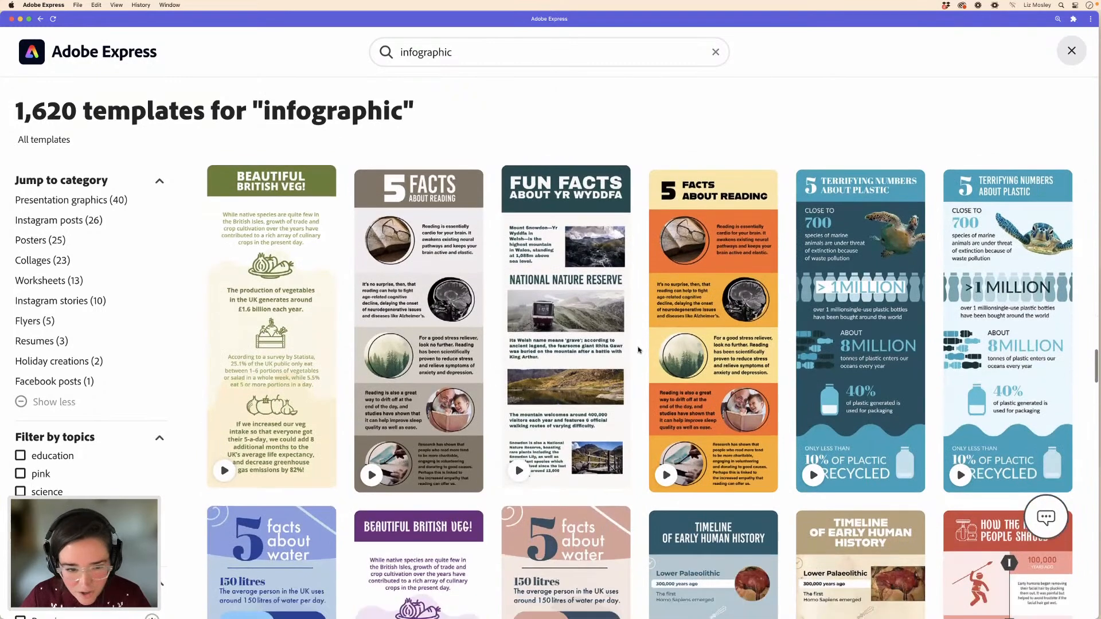
{"action": "scroll", "coordinate": [640, 350], "scroll_direction": "down", "scroll_amount": 3}
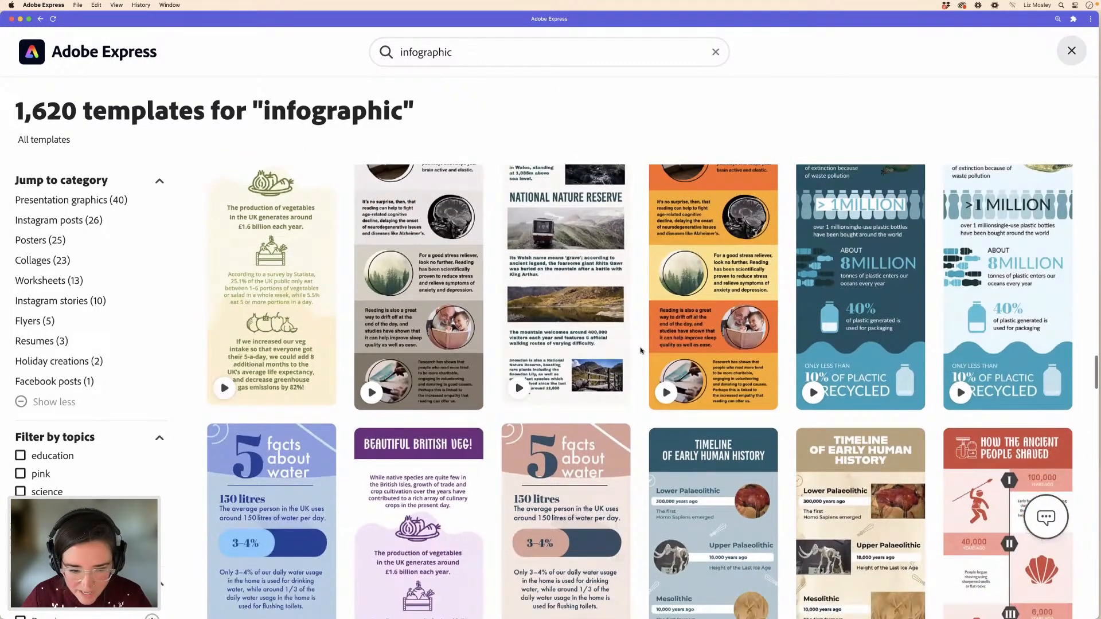
{"action": "scroll", "coordinate": [640, 350], "scroll_direction": "down", "scroll_amount": 2}
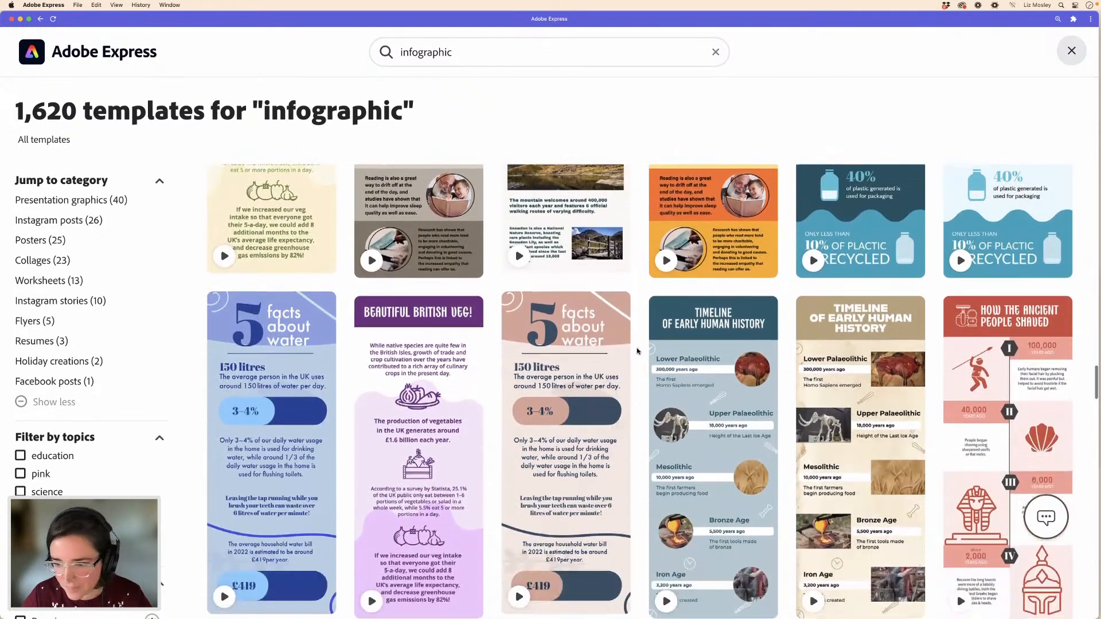
{"action": "scroll", "coordinate": [638, 351], "scroll_direction": "down", "scroll_amount": 1}
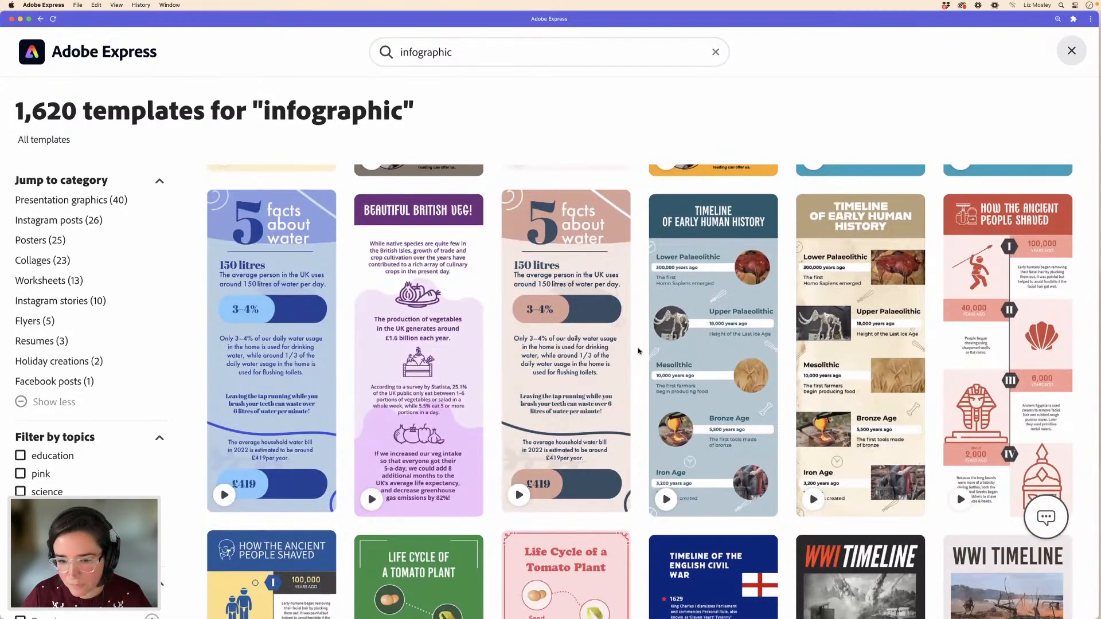
{"action": "scroll", "coordinate": [638, 351], "scroll_direction": "up", "scroll_amount": 1}
- Start a new project from the red "How the Ancient People Shaved" infographic template
{"action": "mouse_move", "coordinate": [741, 355]}
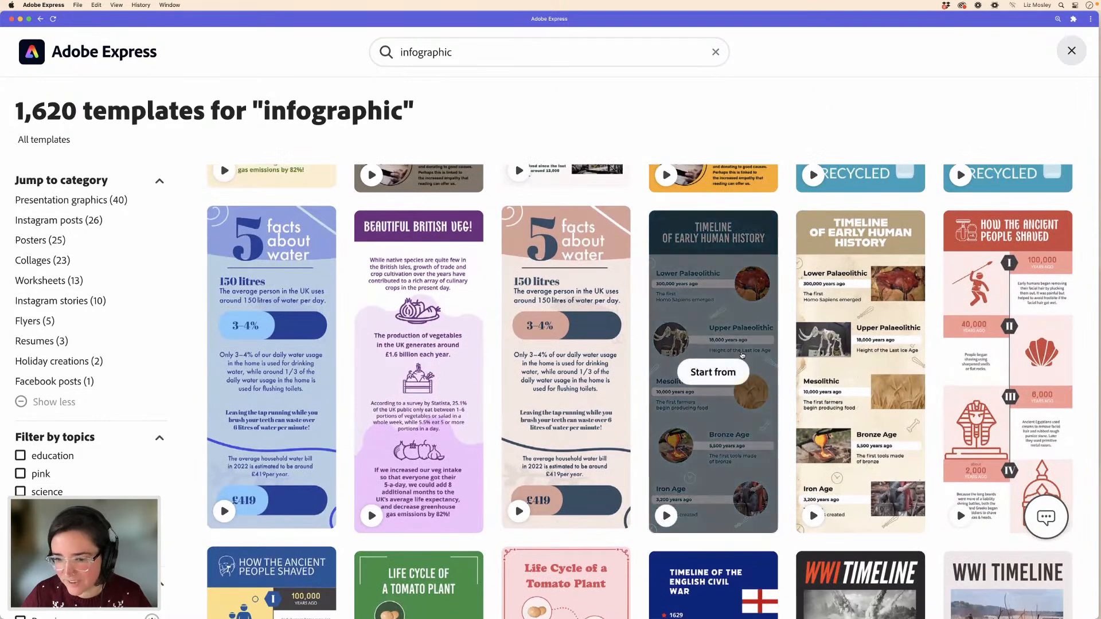
{"action": "mouse_move", "coordinate": [1032, 371]}
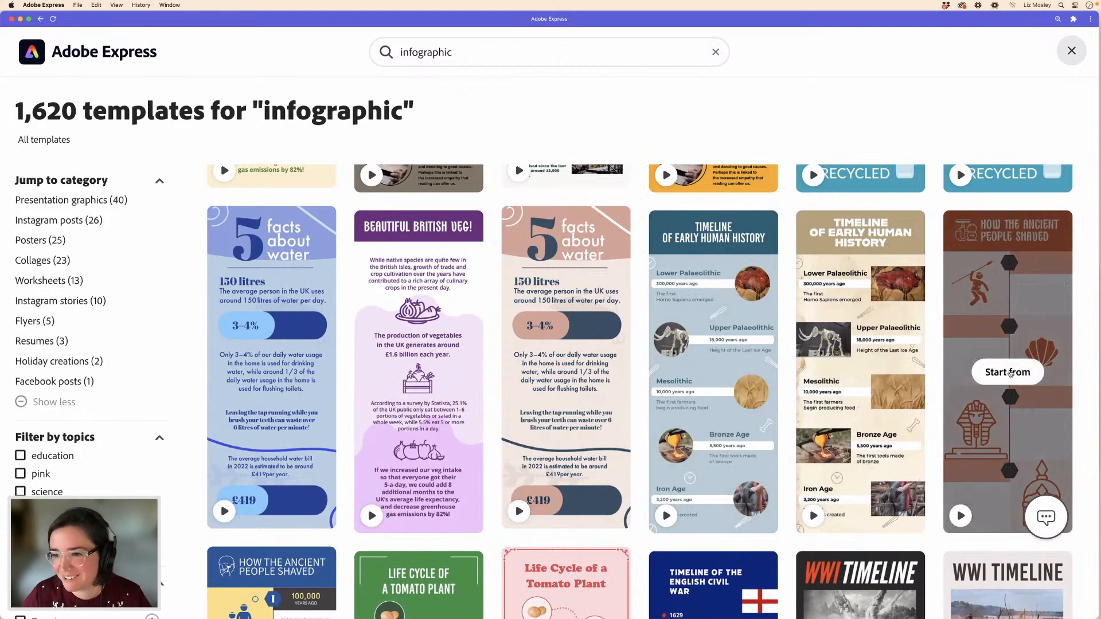
{"action": "left_click", "coordinate": [1008, 372]}
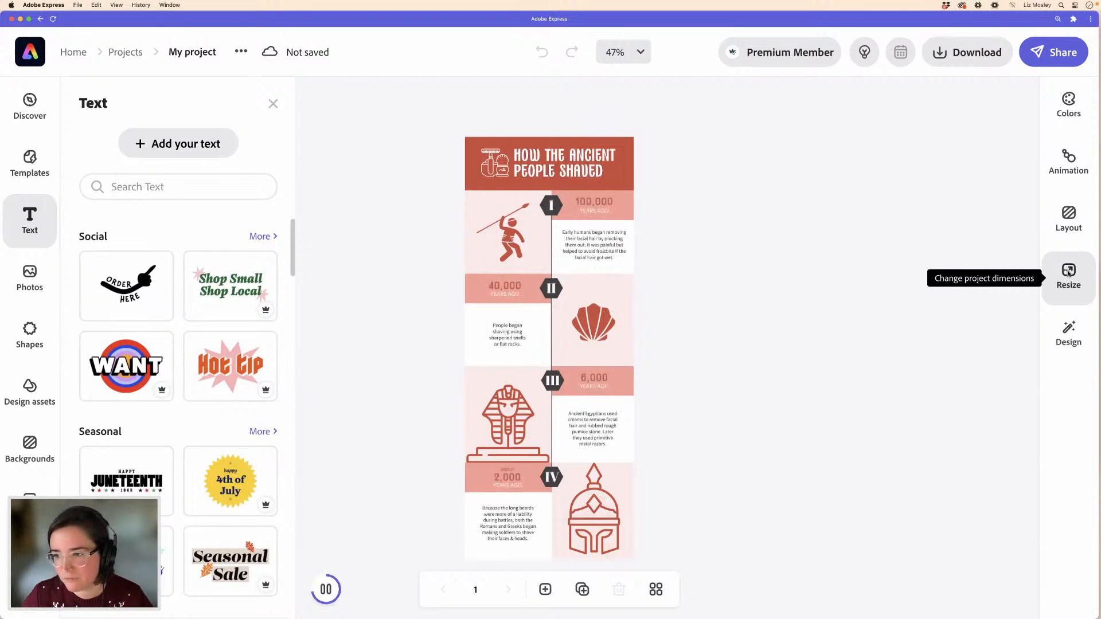
- Resize the infographic project to the Instagram story format and close the resize options
{"action": "left_click", "coordinate": [1068, 274]}
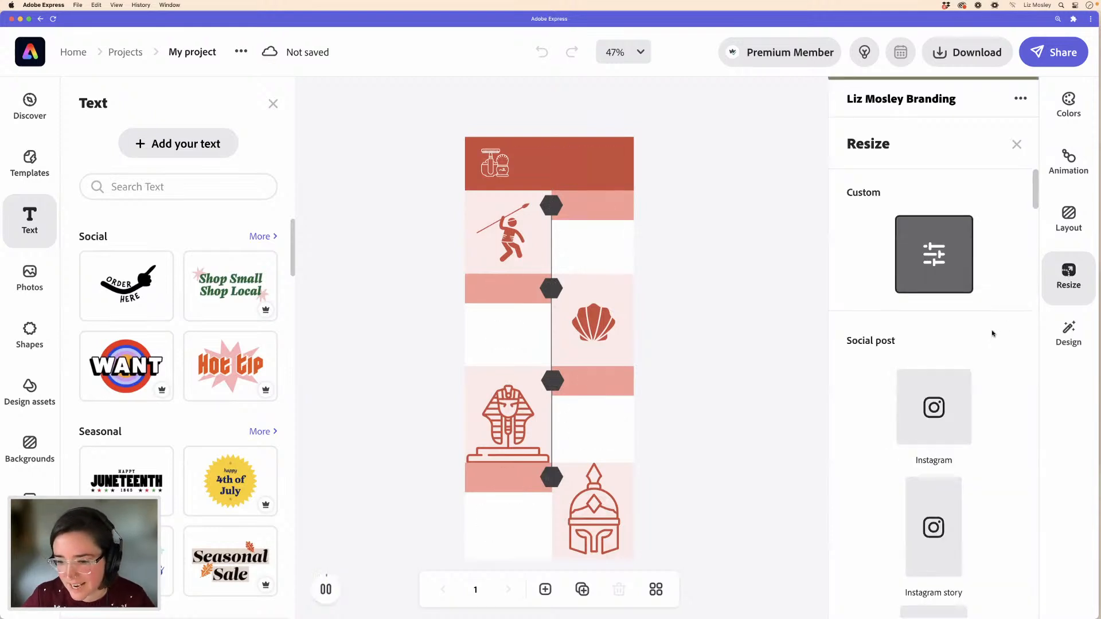
{"action": "scroll", "coordinate": [990, 329], "scroll_direction": "down", "scroll_amount": 3}
{"action": "left_click", "coordinate": [941, 357]}
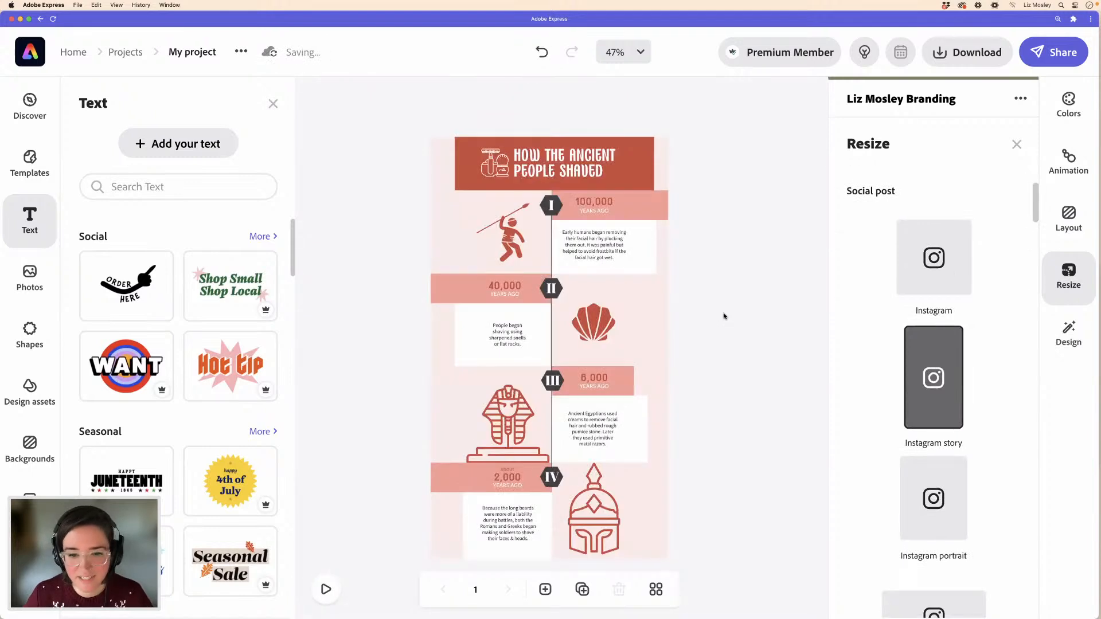
{"action": "left_click", "coordinate": [725, 317]}
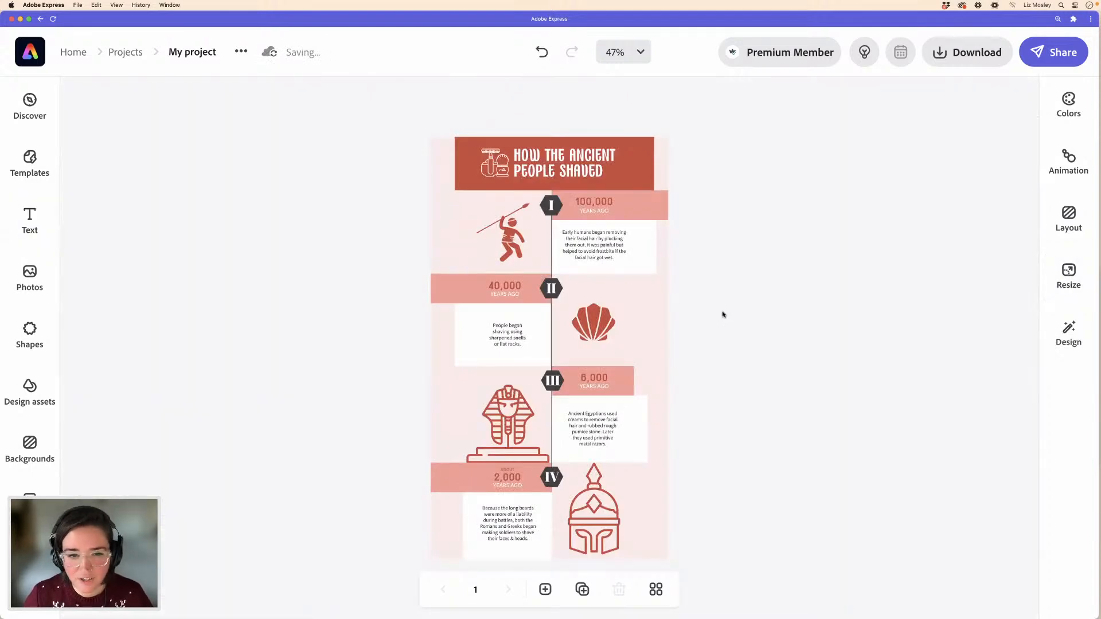
- Widen the first section's white text box to the page's right edge and stretch the red title banner across the full page width
{"action": "left_click", "coordinate": [644, 268]}
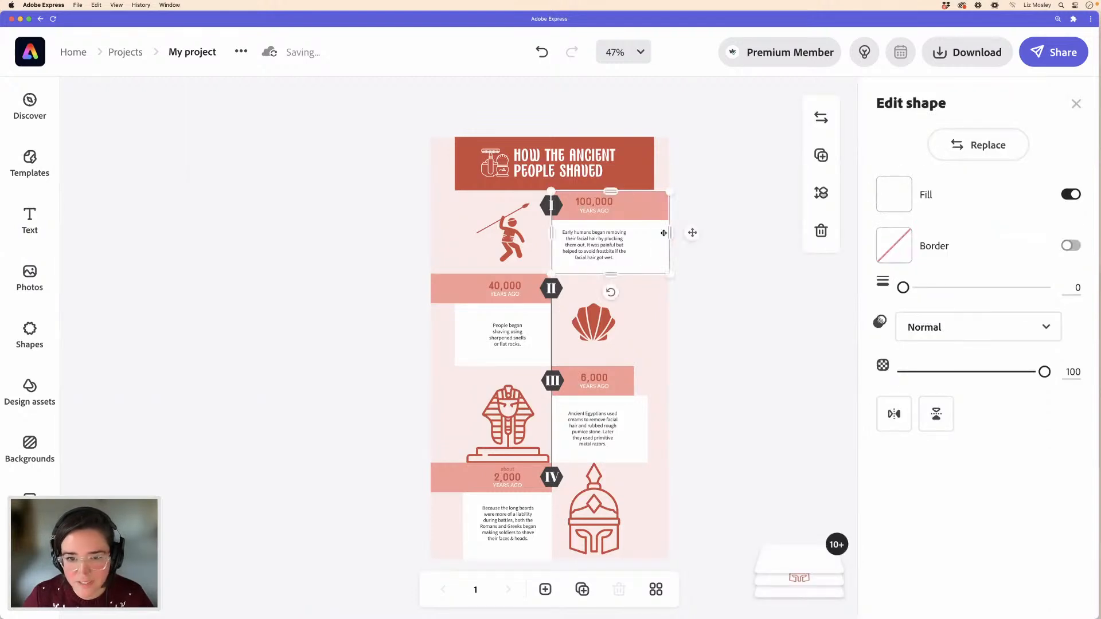
{"action": "left_click", "coordinate": [638, 172]}
{"action": "left_click_drag", "start_coordinate": [655, 163], "coordinate": [671, 162]}
{"action": "left_click_drag", "start_coordinate": [435, 160], "coordinate": [431, 161]}
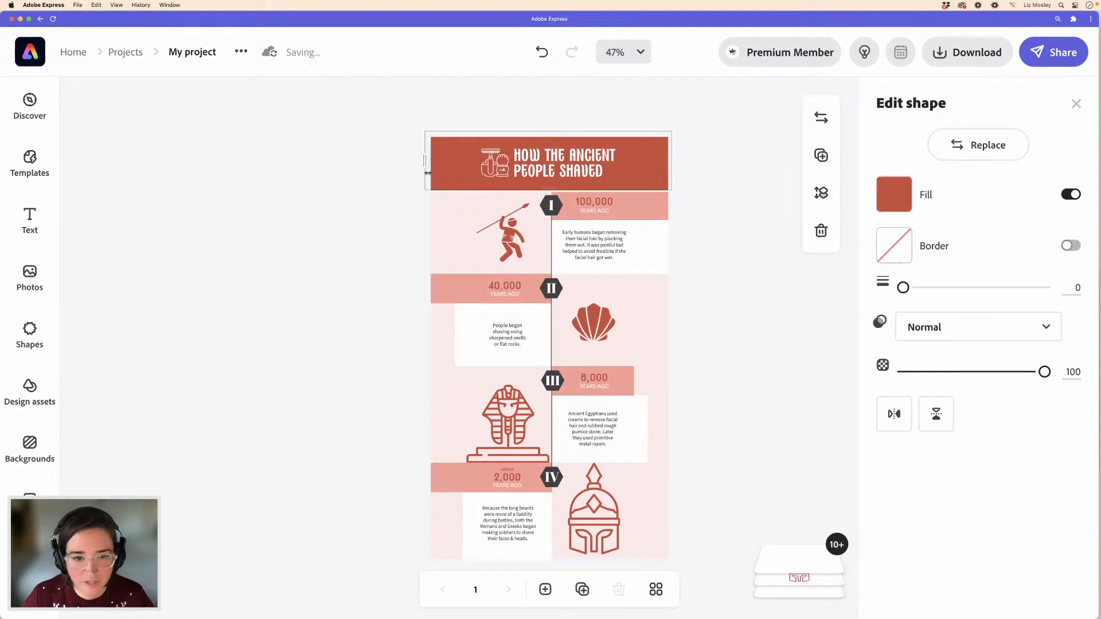
- Widen the second section's white text box to the page's left edge
{"action": "left_click", "coordinate": [453, 319]}
{"action": "left_click", "coordinate": [457, 322]}
{"action": "left_click_drag", "start_coordinate": [454, 334], "coordinate": [425, 334]}
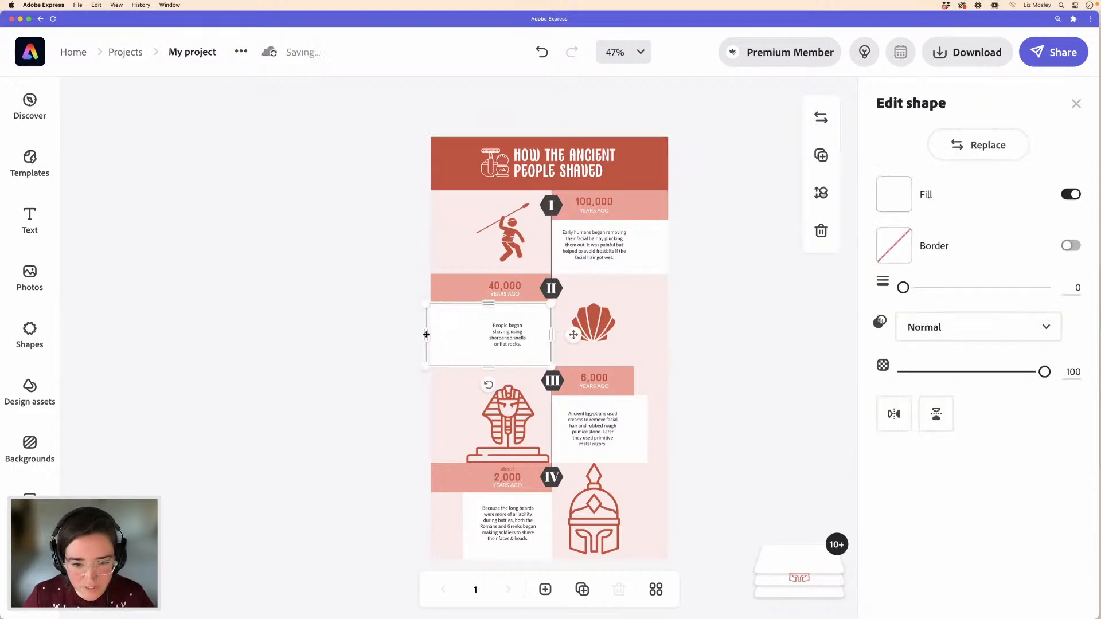
- Widen the third section's white text box and its pink heading bar to the page's right edge
{"action": "left_click", "coordinate": [640, 432]}
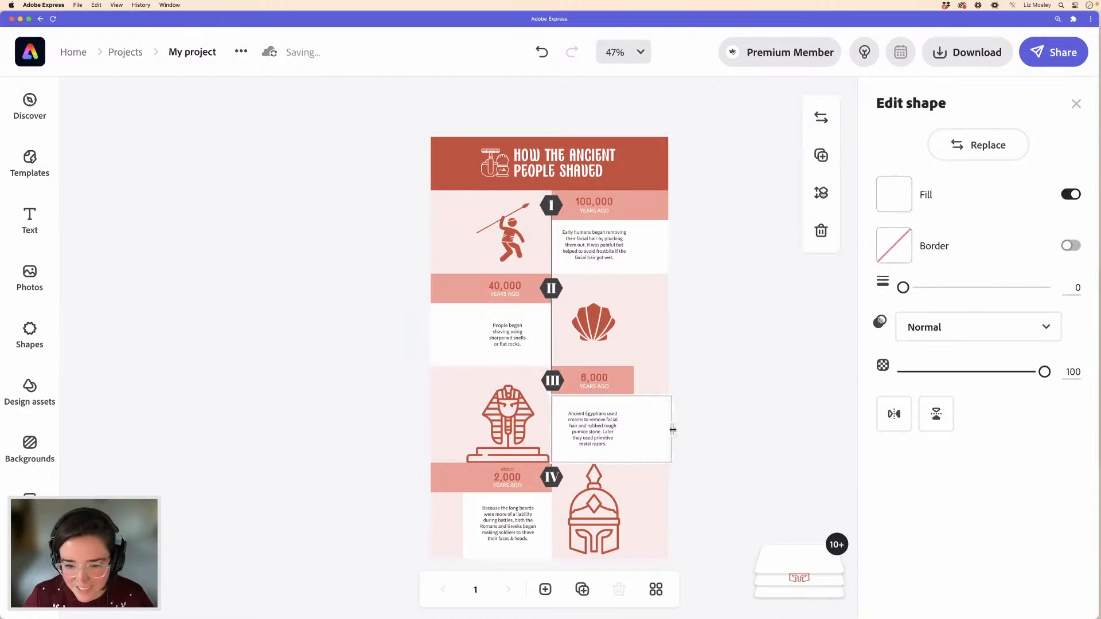
{"action": "left_click", "coordinate": [629, 380]}
{"action": "left_click_drag", "start_coordinate": [634, 381], "coordinate": [673, 381]}
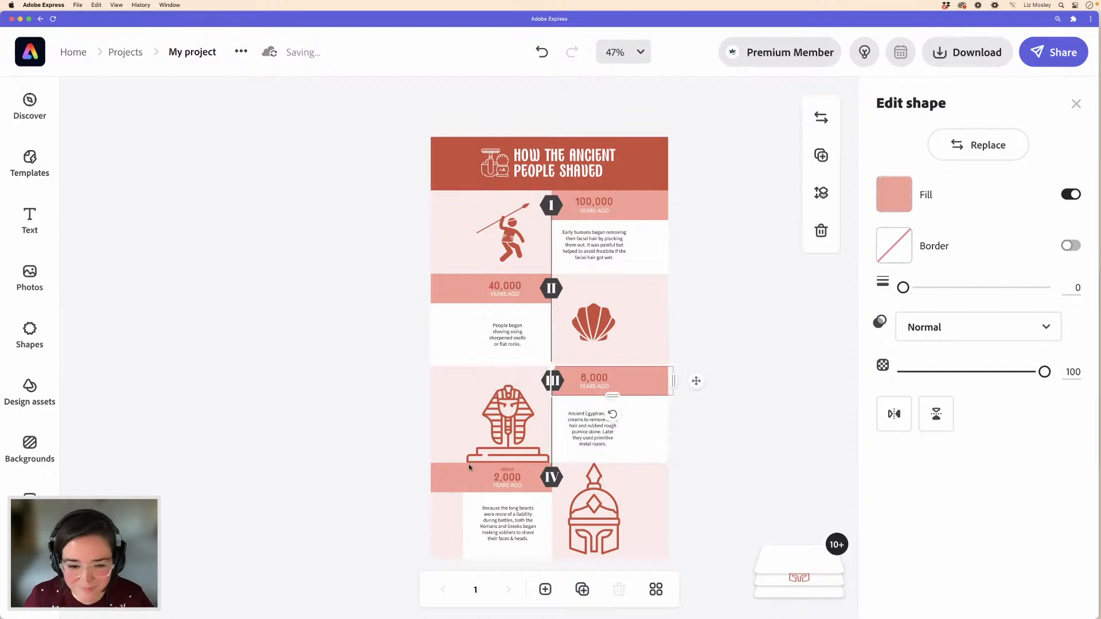
- Widen the fourth section's white text box to the page's left edge and deselect it
{"action": "left_click", "coordinate": [465, 529]}
{"action": "left_click_drag", "start_coordinate": [461, 516], "coordinate": [422, 518]}
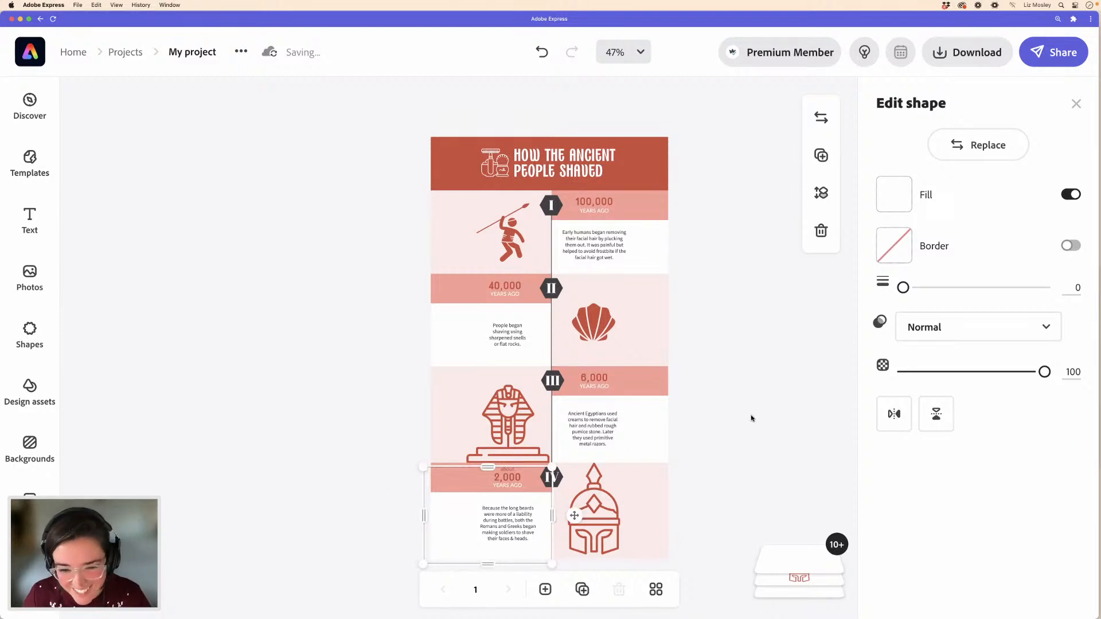
{"action": "left_click", "coordinate": [721, 348]}
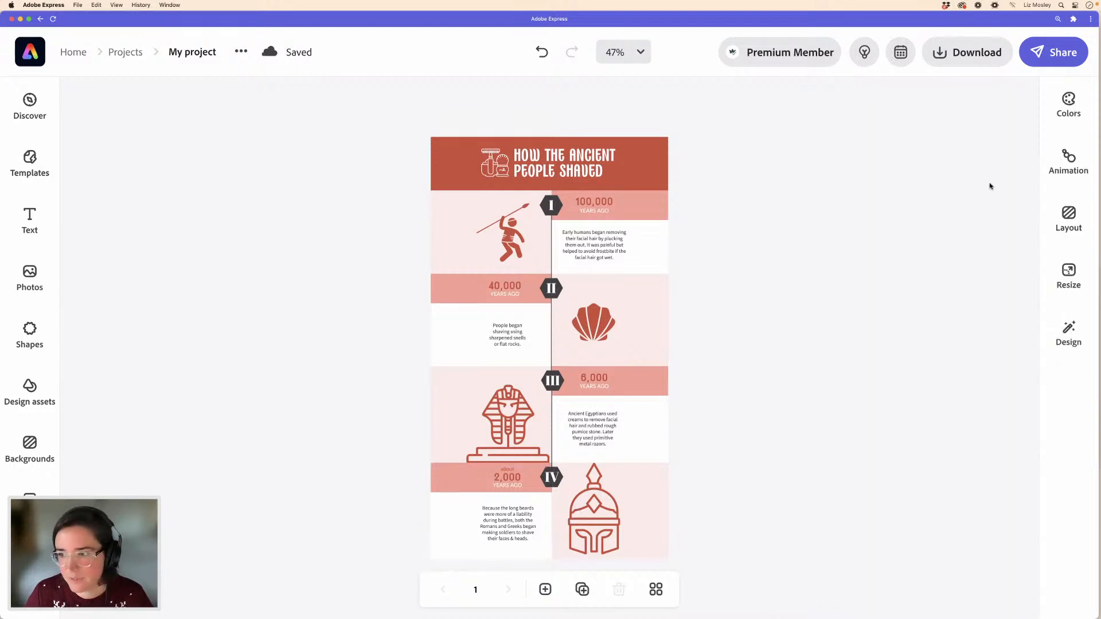
- Search the color themes for "festive"
{"action": "left_click", "coordinate": [1070, 104]}
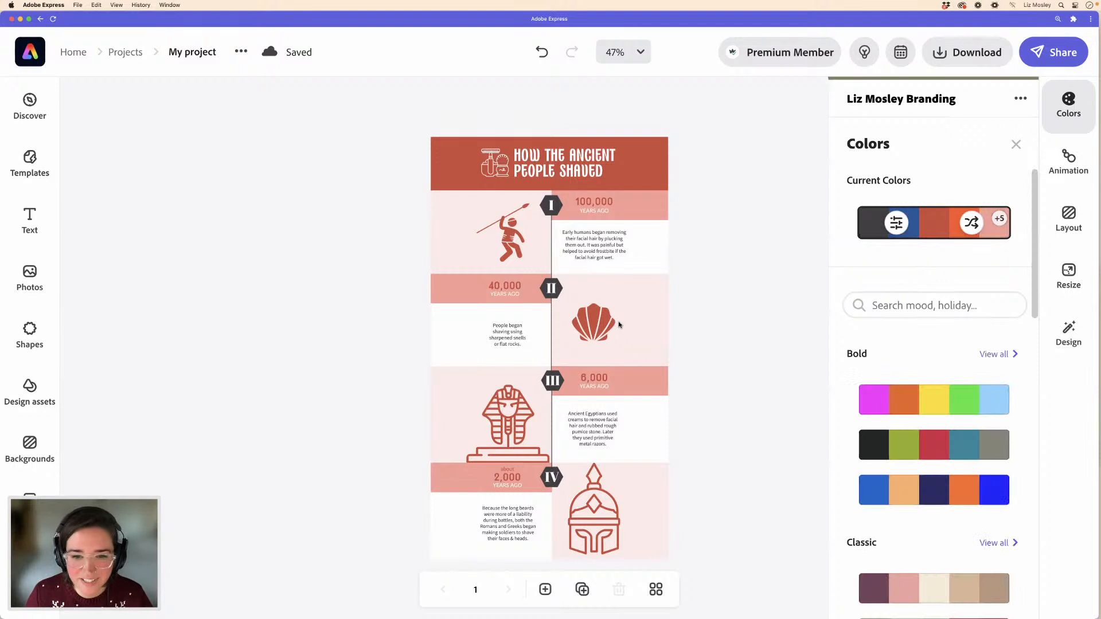
{"action": "scroll", "coordinate": [922, 352], "scroll_direction": "down", "scroll_amount": 2}
{"action": "scroll", "coordinate": [922, 352], "scroll_direction": "up", "scroll_amount": 2}
{"action": "left_click", "coordinate": [870, 297]}
{"action": "type", "text": "fesrive"}
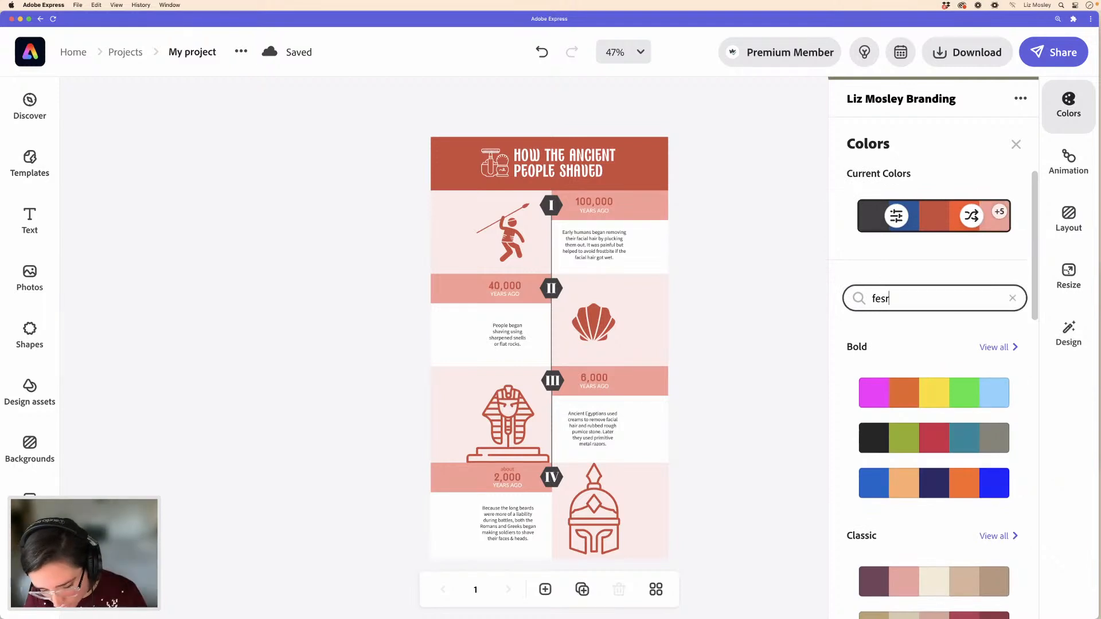
{"action": "key", "text": "BackSpace"}
{"action": "key", "text": "BackSpace"}
{"action": "key", "text": "BackSpace"}
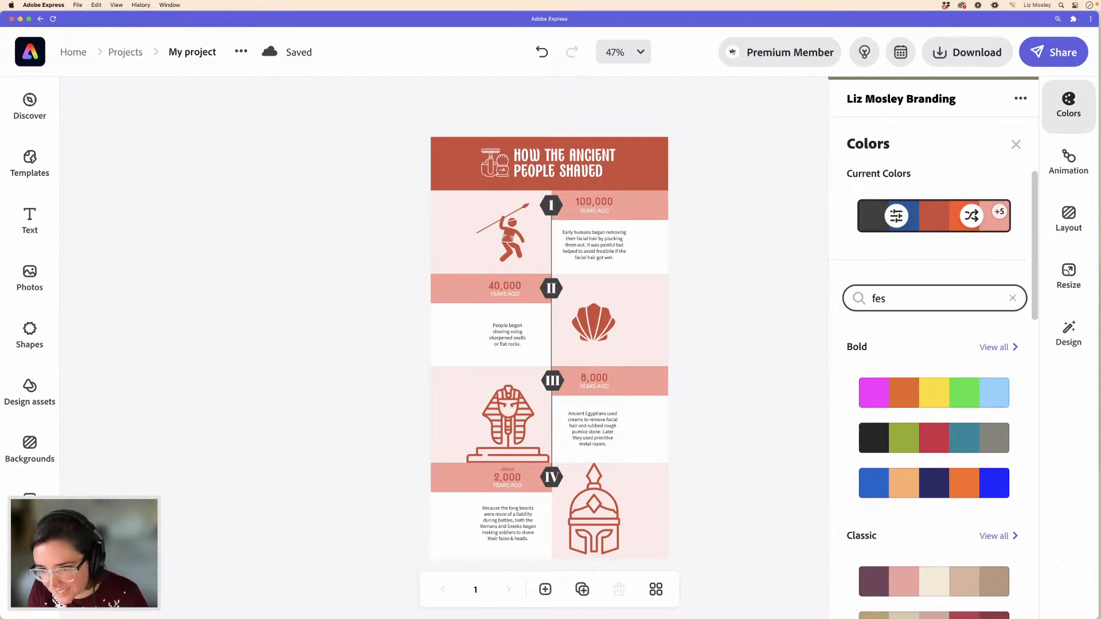
{"action": "type", "text": "tive"}
{"action": "key", "text": "Return"}
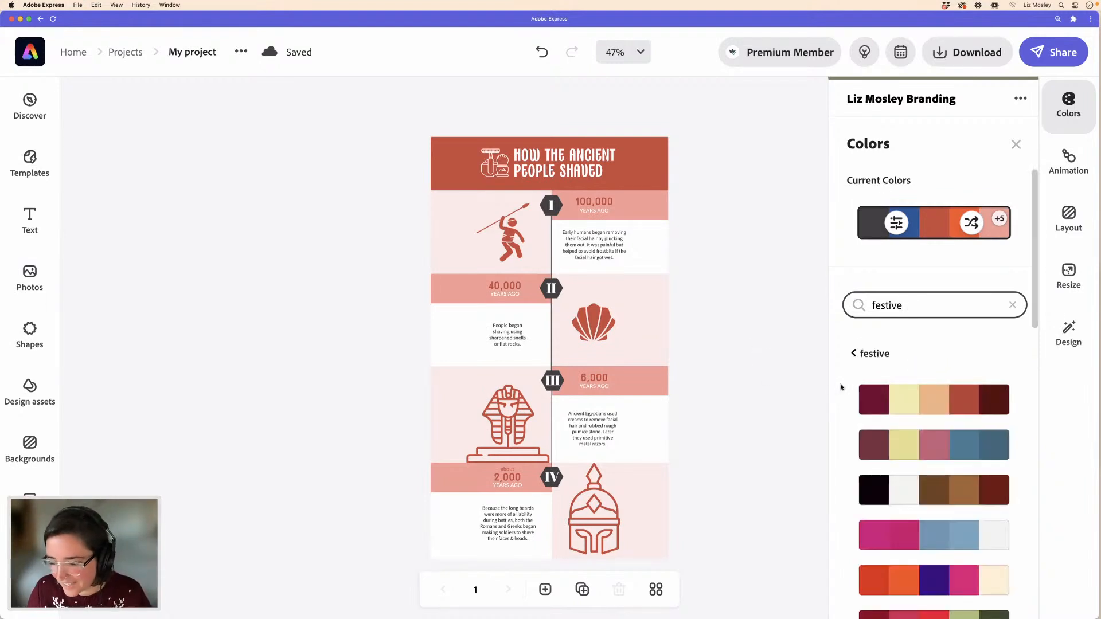
- Apply the first festive theme, with maroon, cream, peach and brick red, and shuffle its colors three times
{"action": "scroll", "coordinate": [841, 388], "scroll_direction": "down", "scroll_amount": 1}
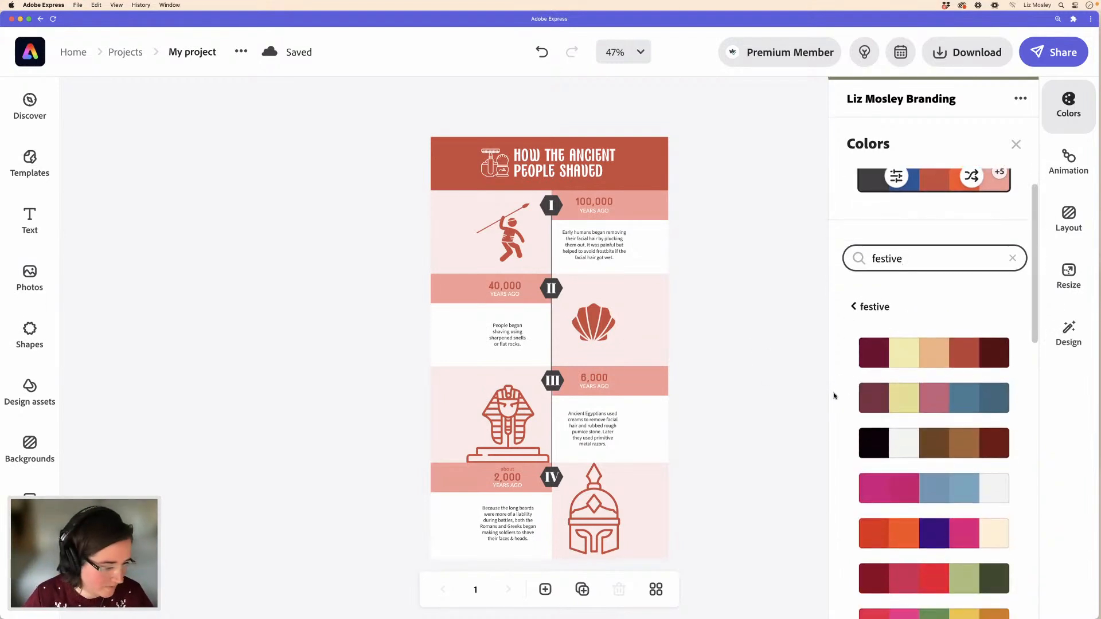
{"action": "left_click", "coordinate": [904, 358]}
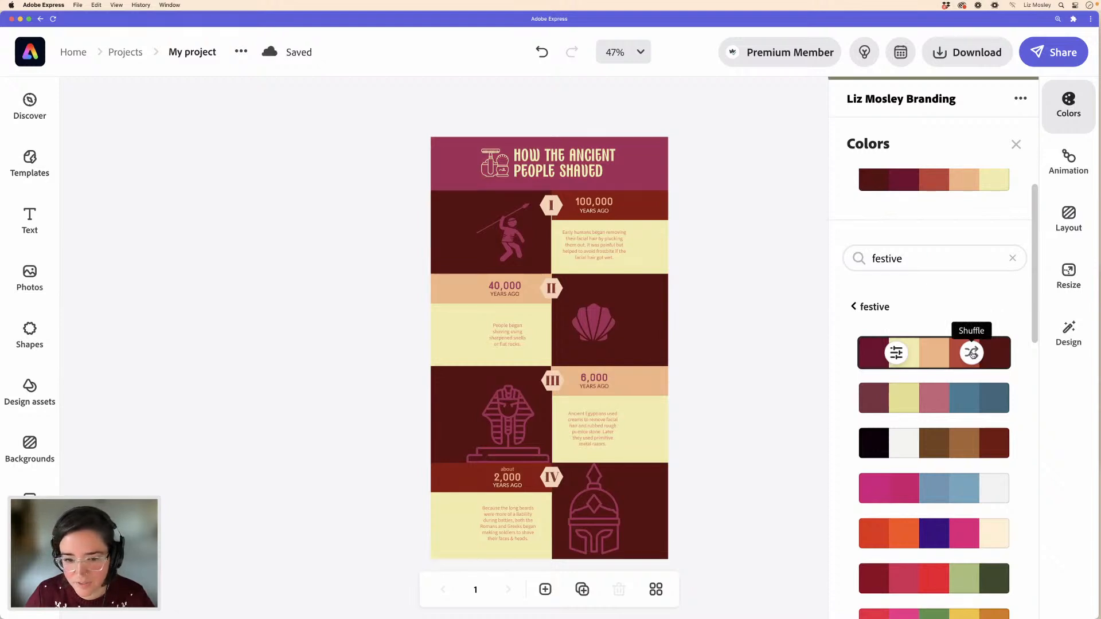
{"action": "left_click", "coordinate": [972, 354]}
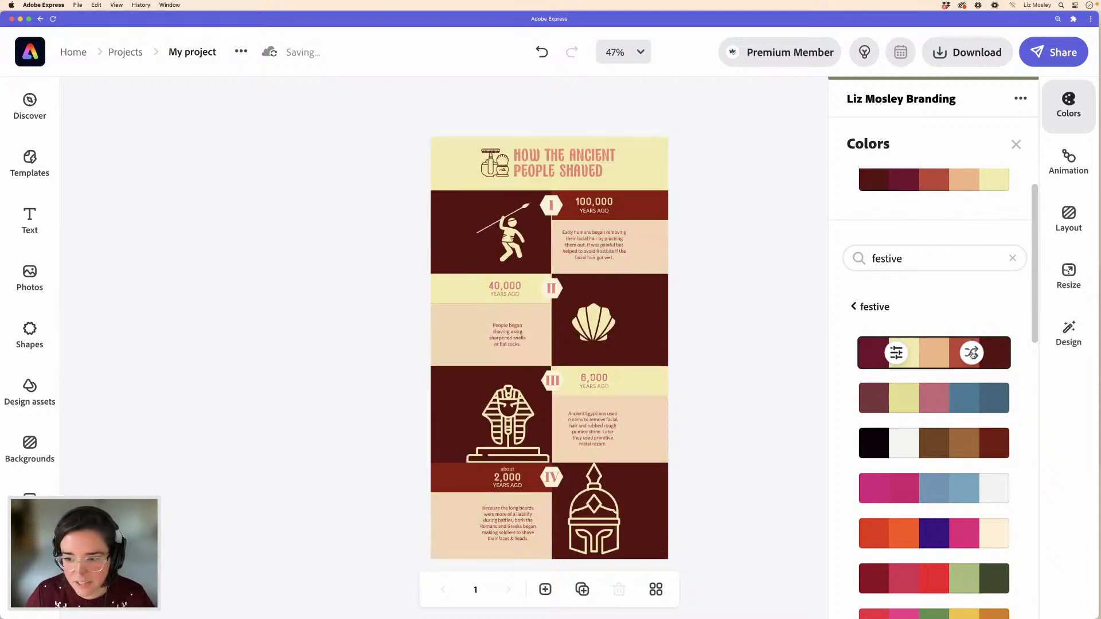
{"action": "left_click", "coordinate": [972, 353]}
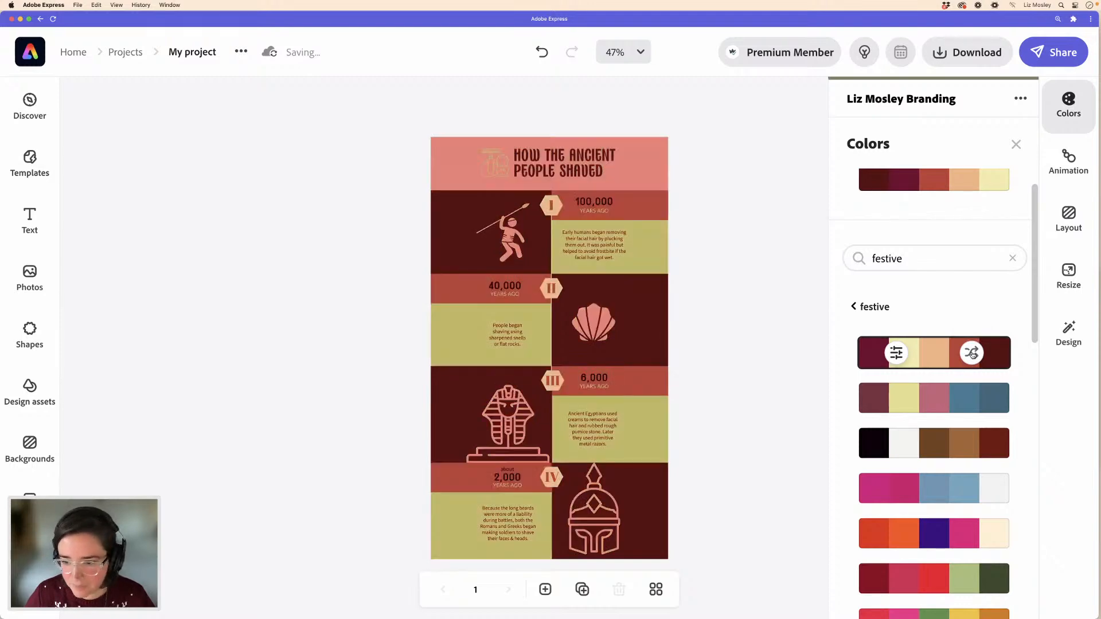
{"action": "left_click", "coordinate": [972, 353]}
- Try the festive theme of red, pink, green, yellow and orange and shuffle its colors
{"action": "scroll", "coordinate": [944, 377], "scroll_direction": "down", "scroll_amount": 2}
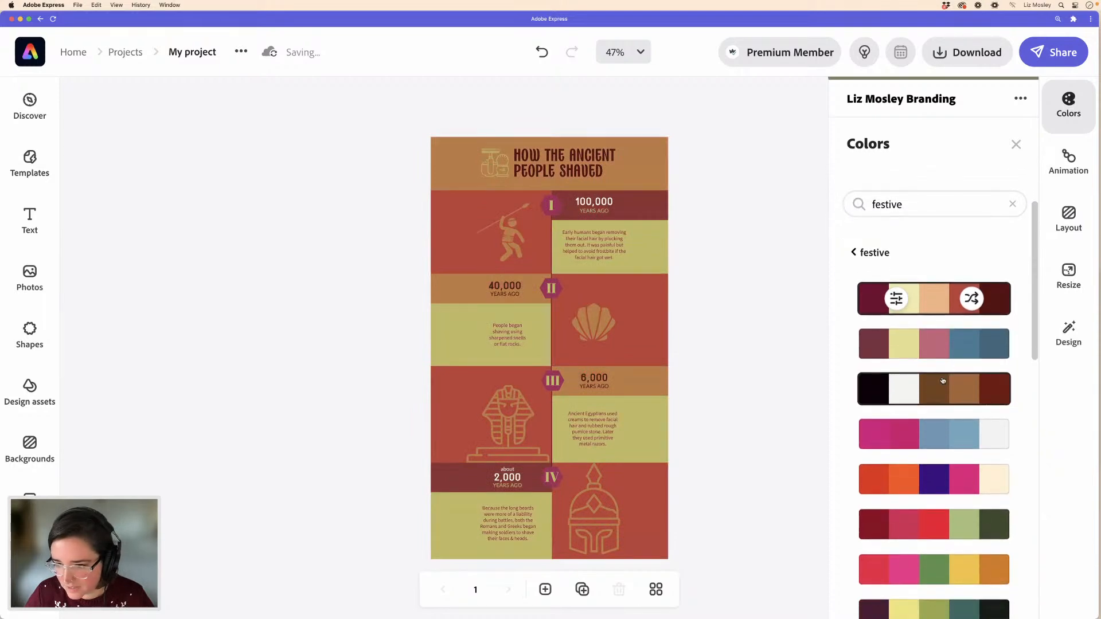
{"action": "scroll", "coordinate": [965, 405], "scroll_direction": "down", "scroll_amount": 5}
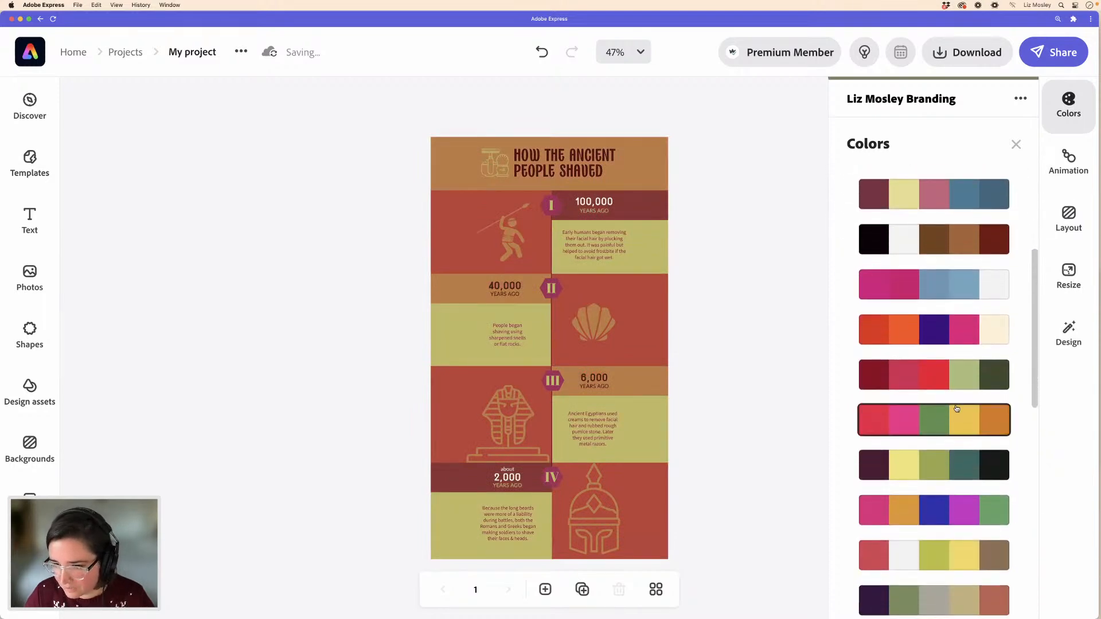
{"action": "left_click", "coordinate": [938, 419]}
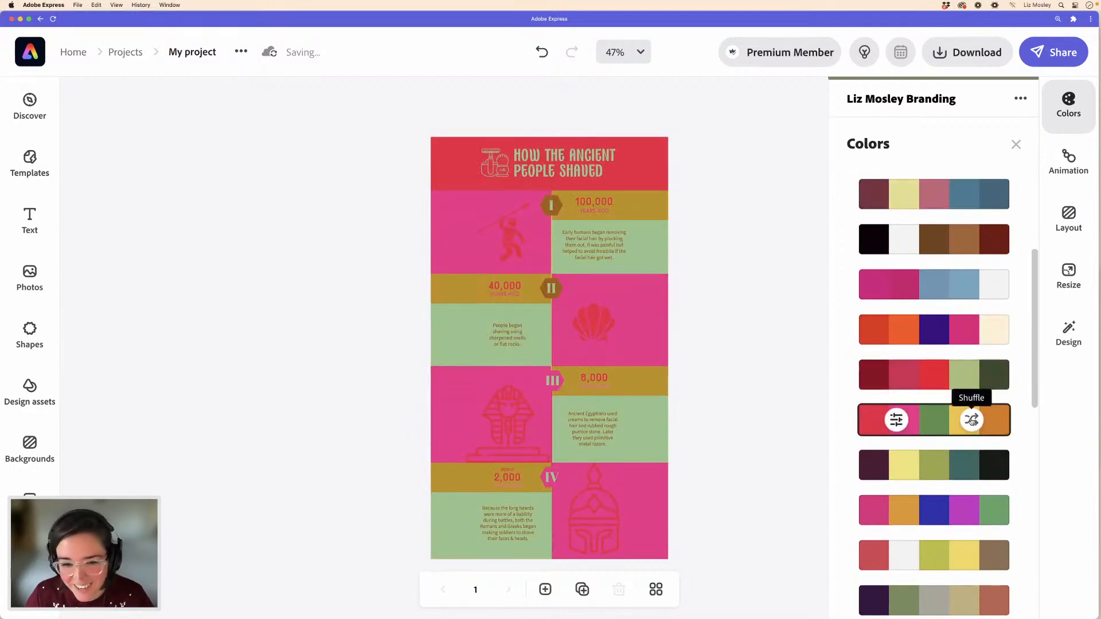
{"action": "left_click", "coordinate": [972, 420]}
- Try the festive theme of dark red, crimson, bright red, light green and dark green
{"action": "scroll", "coordinate": [953, 408], "scroll_direction": "down", "scroll_amount": 1}
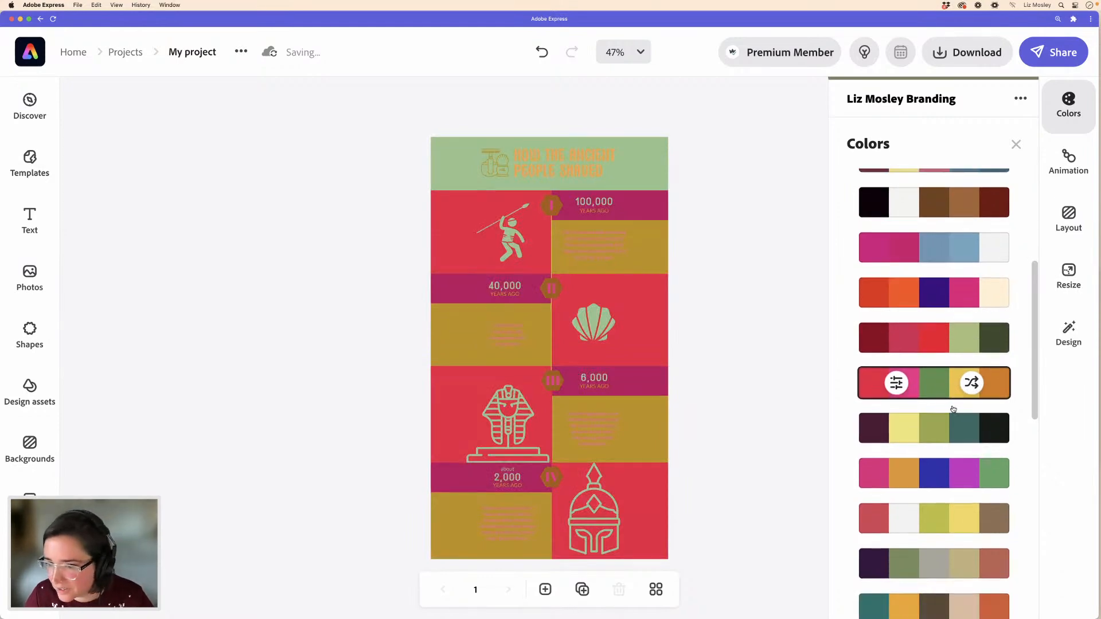
{"action": "scroll", "coordinate": [952, 408], "scroll_direction": "up", "scroll_amount": 3}
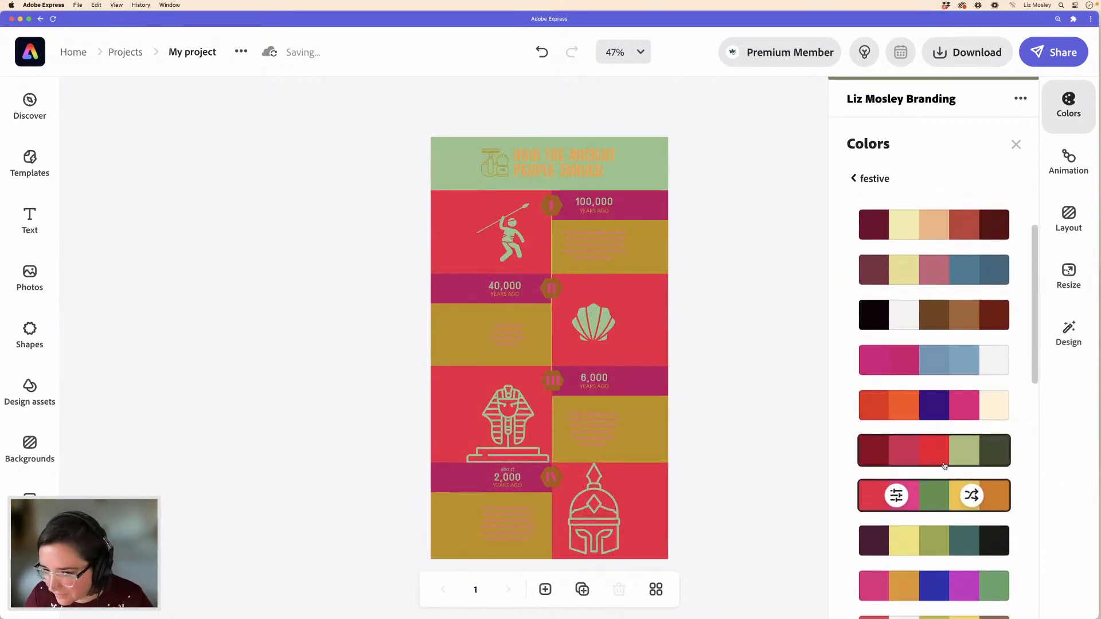
{"action": "left_click", "coordinate": [936, 453]}
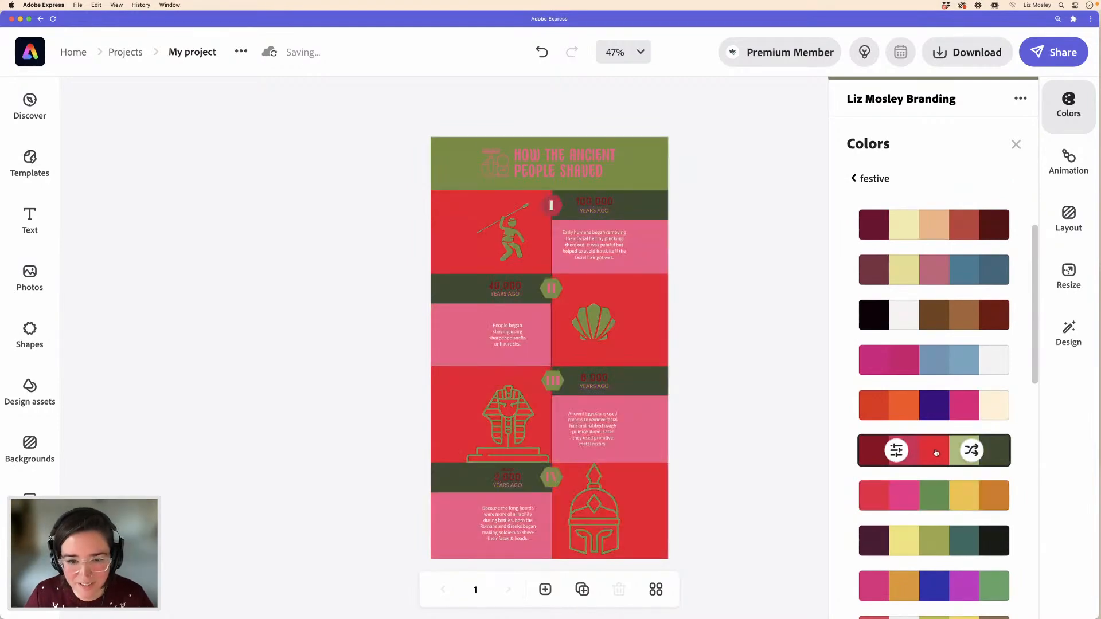
- Try the festive theme of pink, magenta, salmon, coral and off-white from further down the results
{"action": "scroll", "coordinate": [939, 453], "scroll_direction": "down", "scroll_amount": 5}
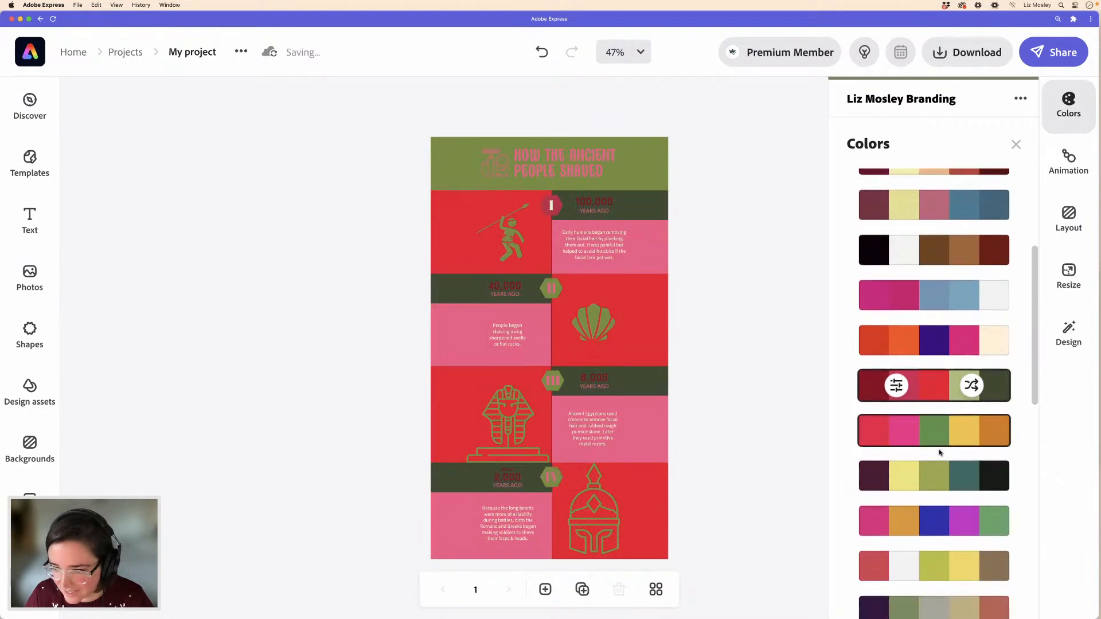
{"action": "scroll", "coordinate": [940, 453], "scroll_direction": "down", "scroll_amount": 6}
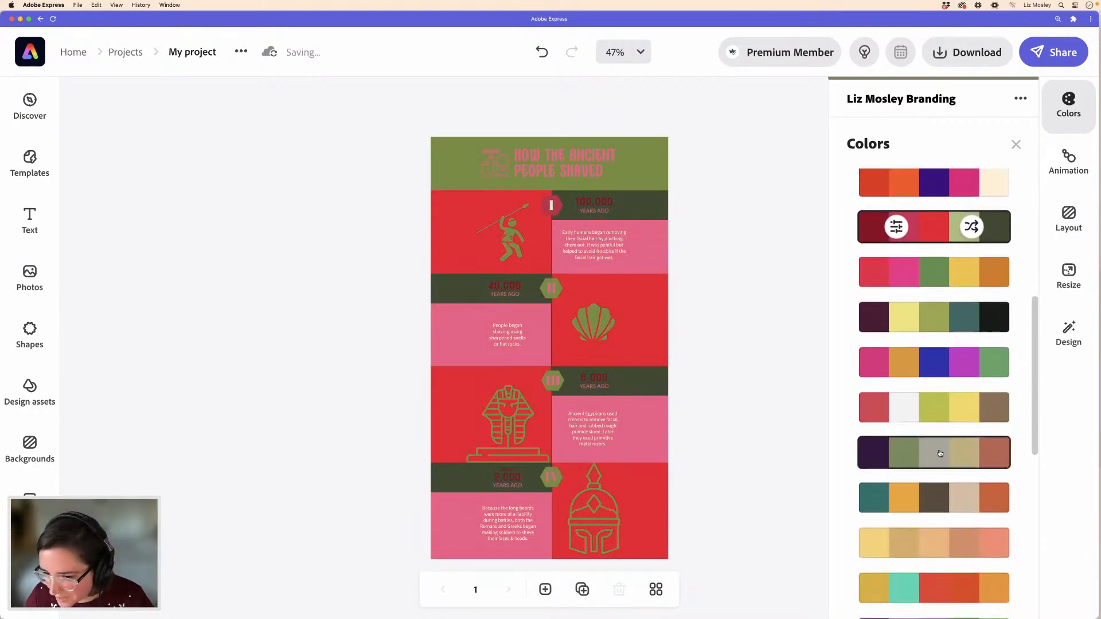
{"action": "scroll", "coordinate": [940, 453], "scroll_direction": "down", "scroll_amount": 2}
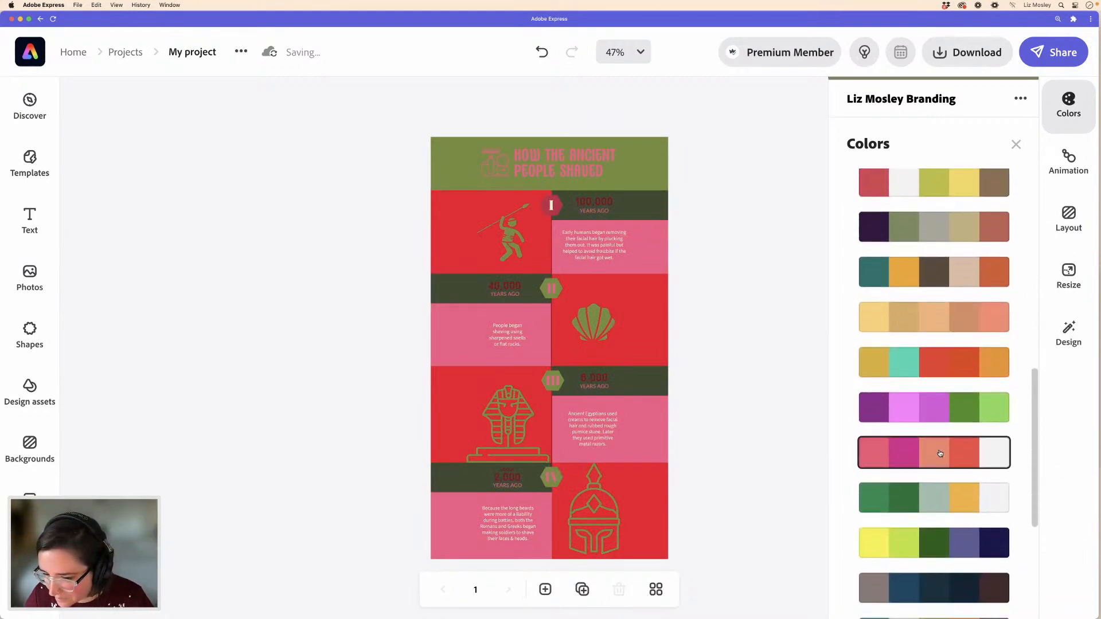
{"action": "scroll", "coordinate": [940, 453], "scroll_direction": "down", "scroll_amount": 1}
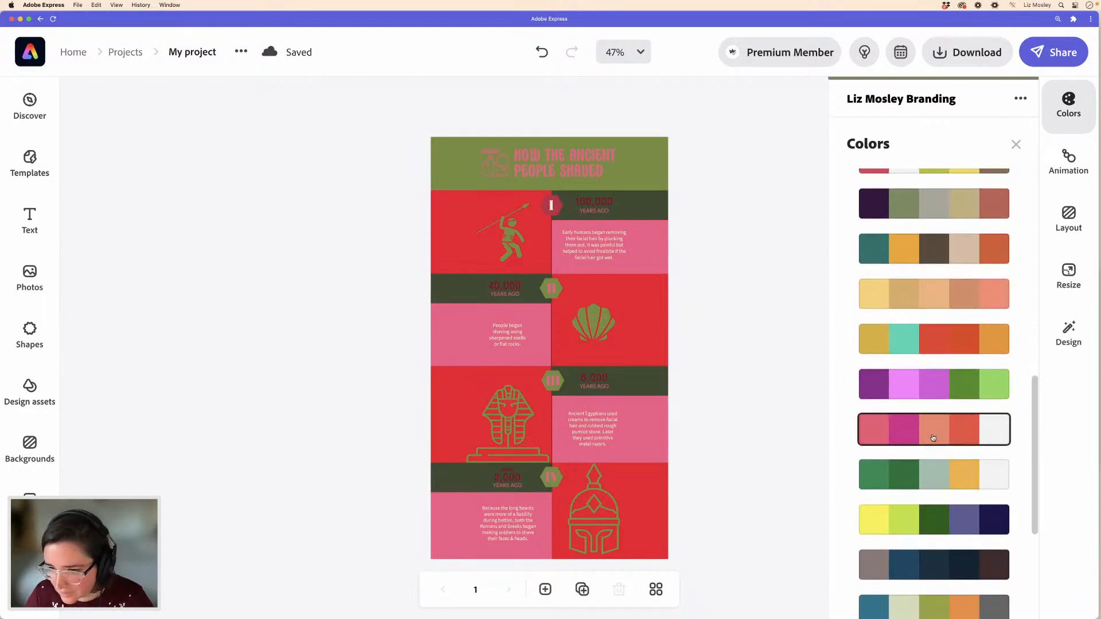
{"action": "left_click", "coordinate": [940, 430]}
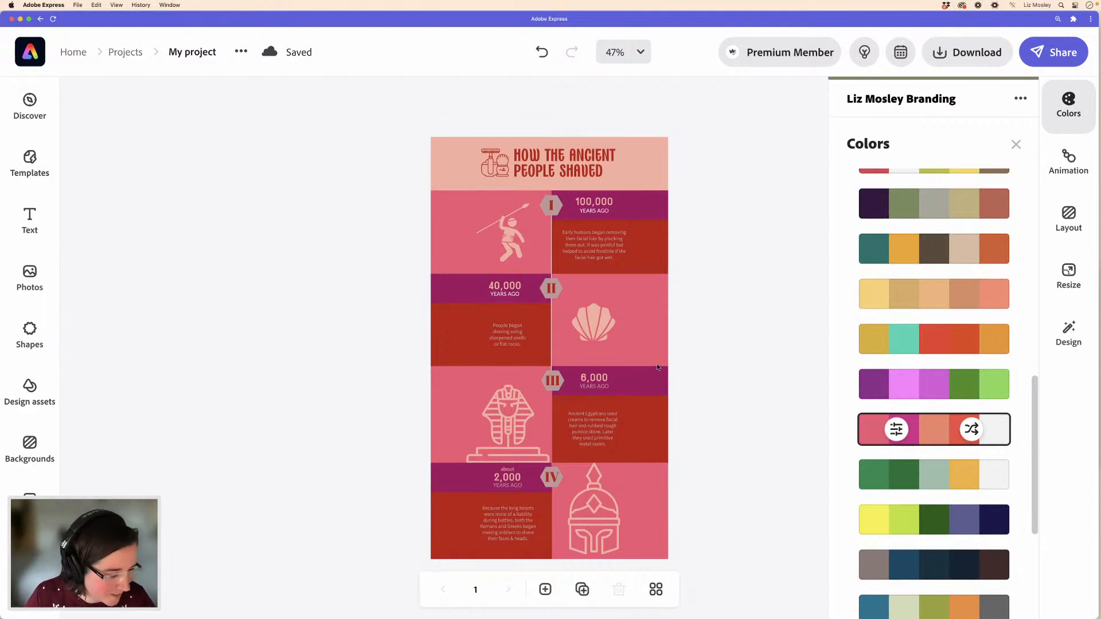
- Search the color themes for "Christmas", apply the first pink-and-green theme and close the color options
{"action": "scroll", "coordinate": [949, 432], "scroll_direction": "down", "scroll_amount": 2}
{"action": "scroll", "coordinate": [948, 432], "scroll_direction": "down", "scroll_amount": 3}
{"action": "scroll", "coordinate": [946, 432], "scroll_direction": "up", "scroll_amount": 10}
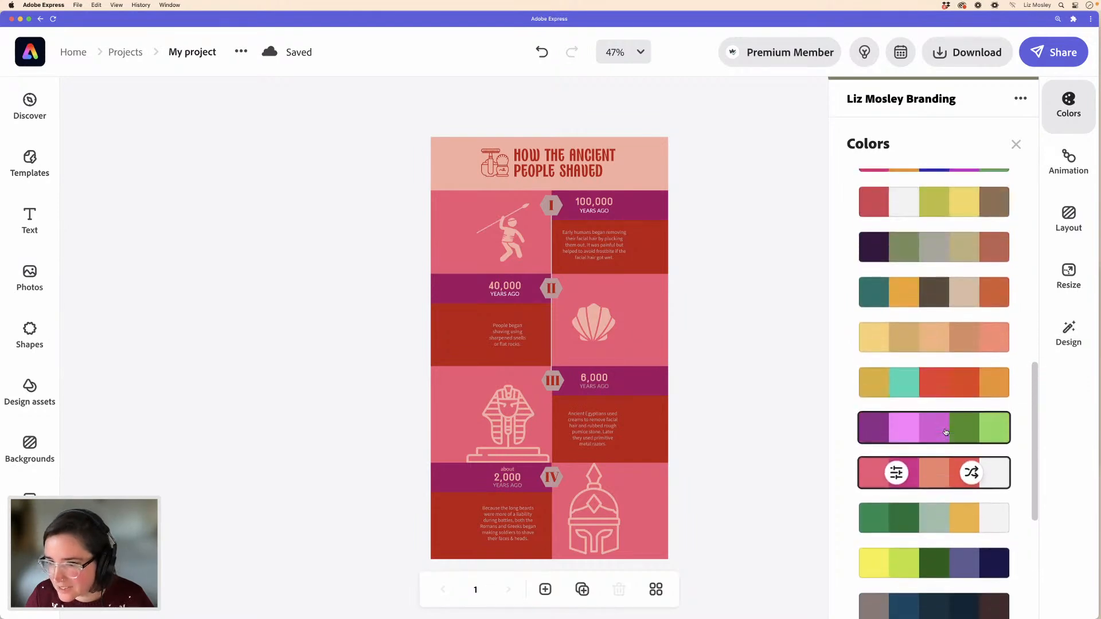
{"action": "left_click", "coordinate": [879, 309]}
{"action": "double_click", "coordinate": [879, 309]}
{"action": "type", "text": "Christmas"}
{"action": "key", "text": "Return"}
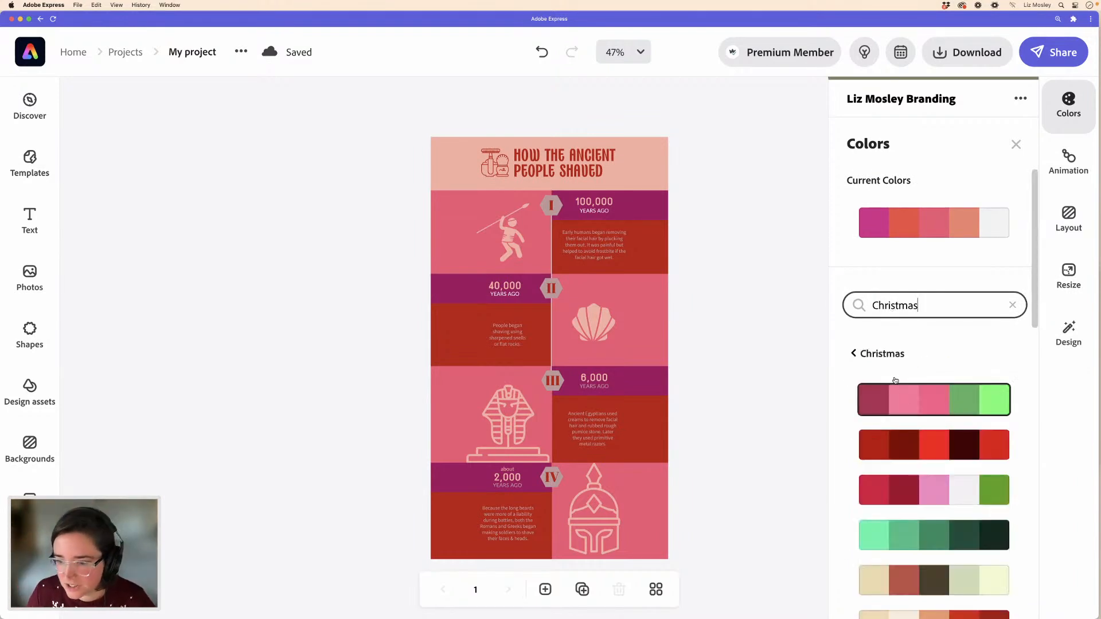
{"action": "scroll", "coordinate": [929, 384], "scroll_direction": "down", "scroll_amount": 1}
{"action": "left_click", "coordinate": [927, 373]}
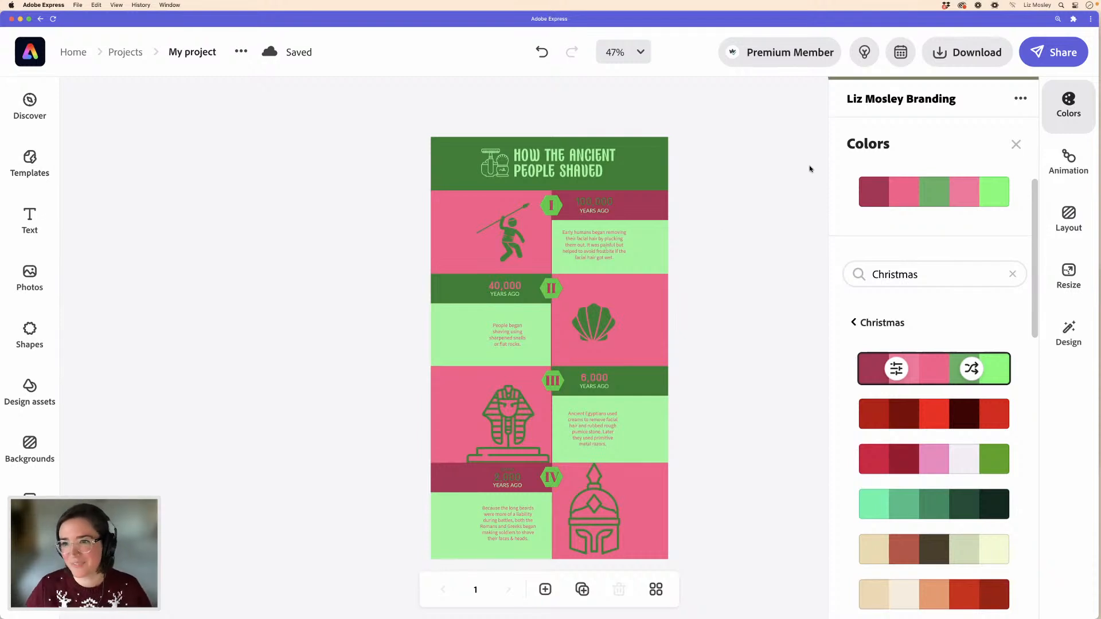
{"action": "left_click", "coordinate": [1015, 145]}
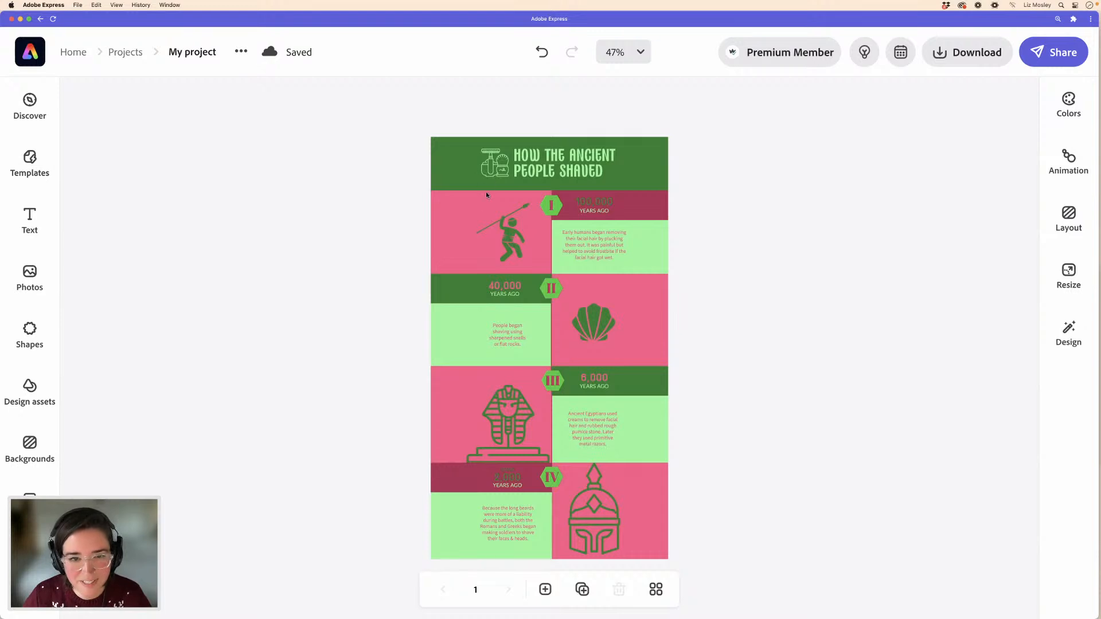
- Ungroup the title from its shaving icon and move the icon a little further left in the banner
{"action": "left_click", "coordinate": [498, 169]}
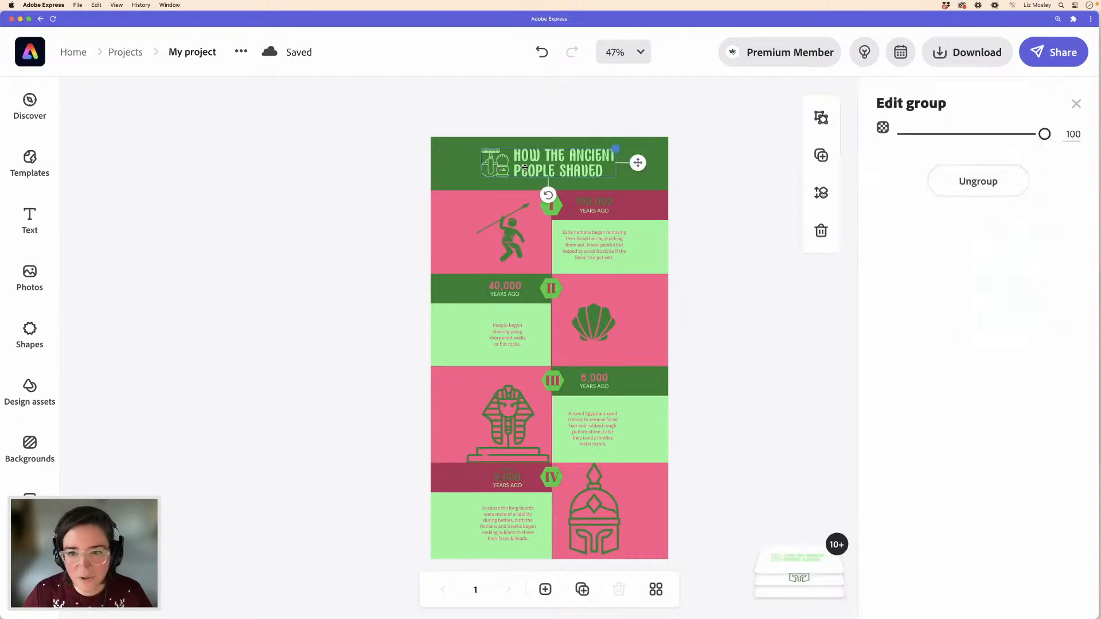
{"action": "left_click", "coordinate": [979, 180]}
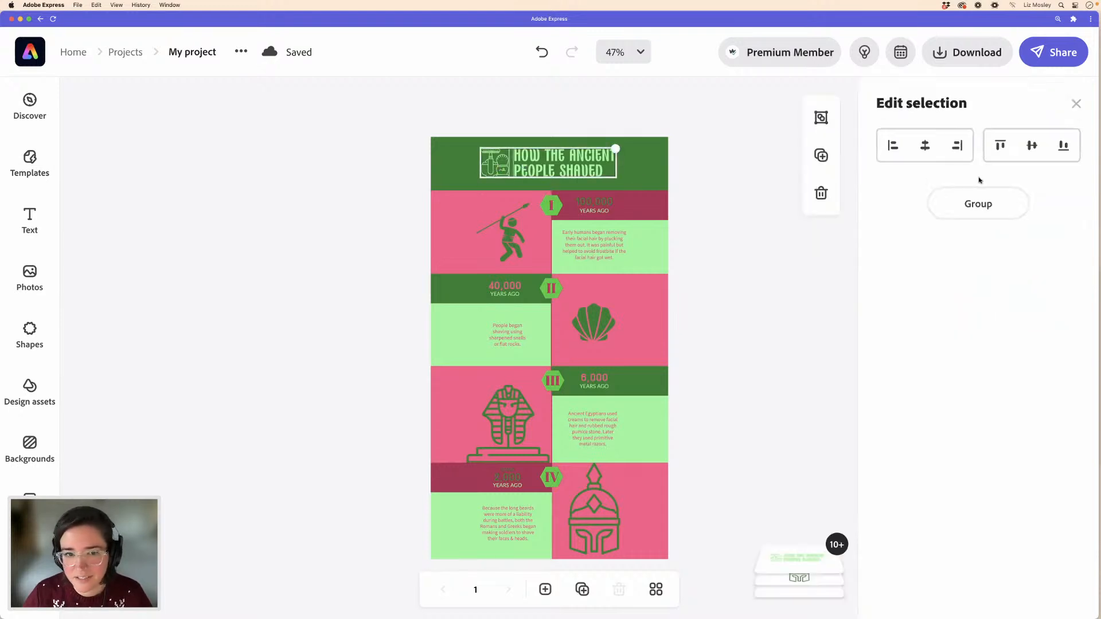
{"action": "left_click", "coordinate": [726, 221]}
{"action": "left_click_drag", "start_coordinate": [490, 170], "coordinate": [475, 167]}
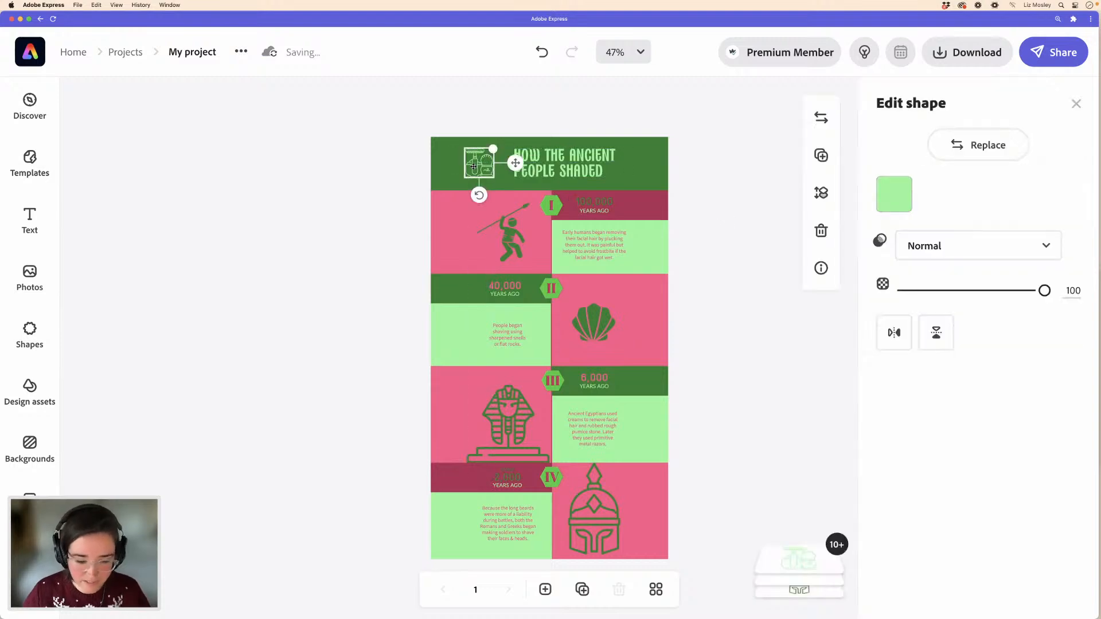
- Replace the banner's title text with "FESTIVE FACTS"
{"action": "left_click", "coordinate": [547, 170]}
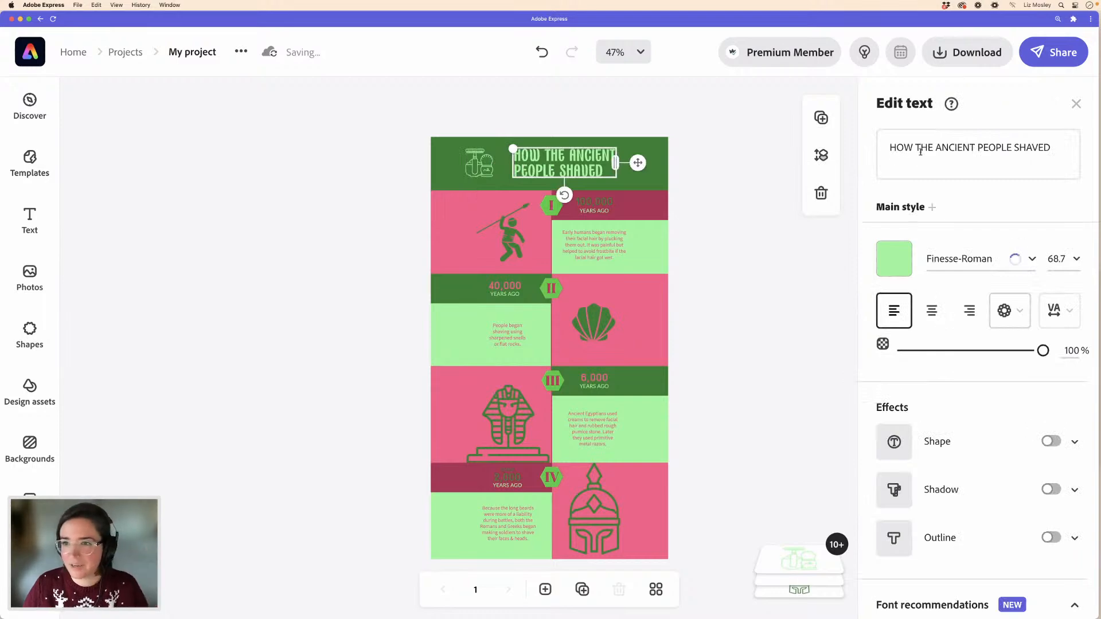
{"action": "left_click", "coordinate": [920, 151]}
{"action": "key", "text": "super+a"}
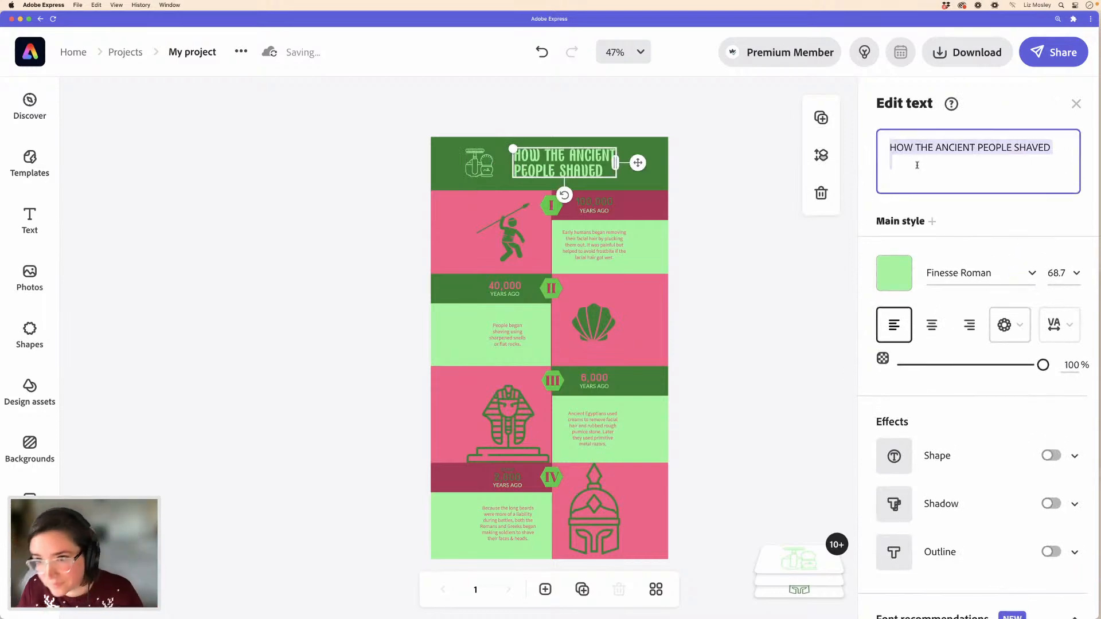
{"action": "type", "text": "FE"}
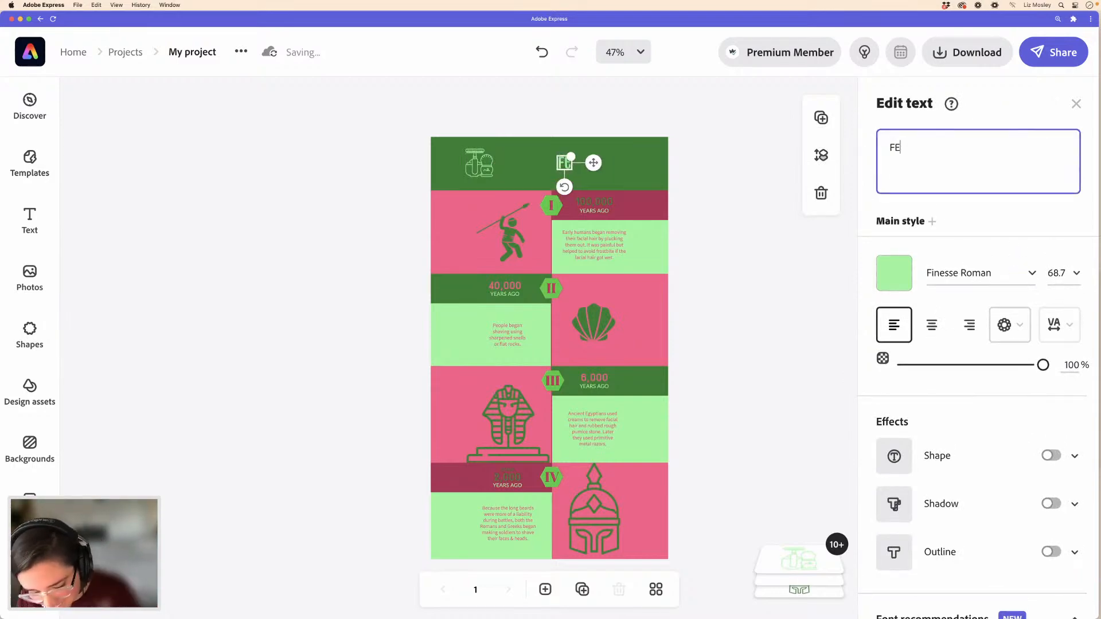
{"action": "type", "text": "STIVE FACTS"}
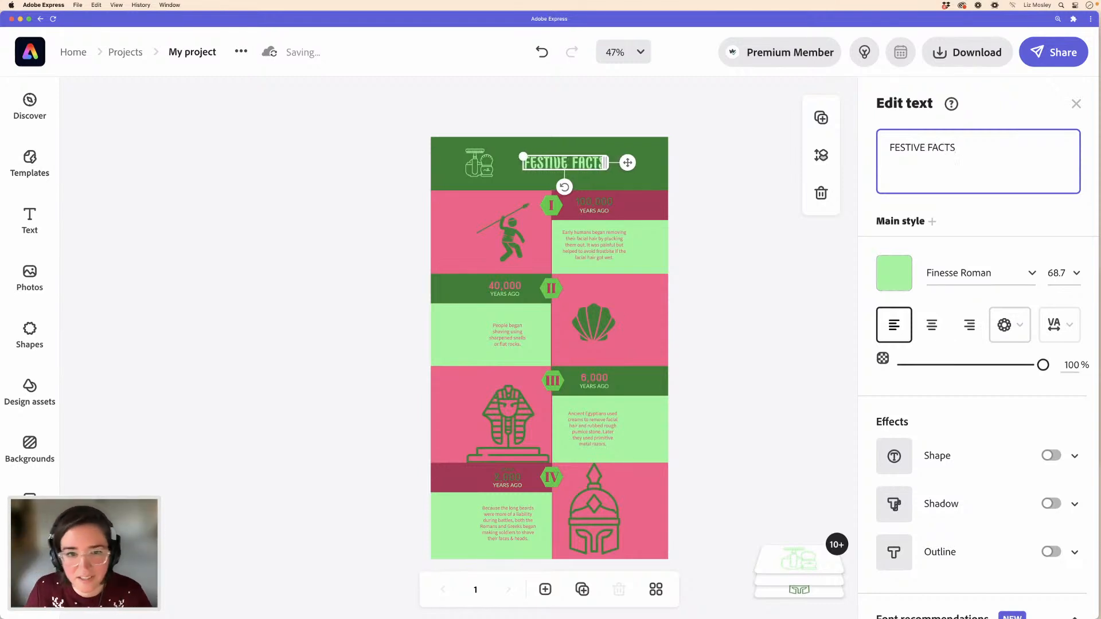
- Enlarge the FESTIVE FACTS title to size 111.1 and position it beside the shaving icon, vertically centered in the banner
{"action": "left_click_drag", "start_coordinate": [480, 148], "coordinate": [620, 175]}
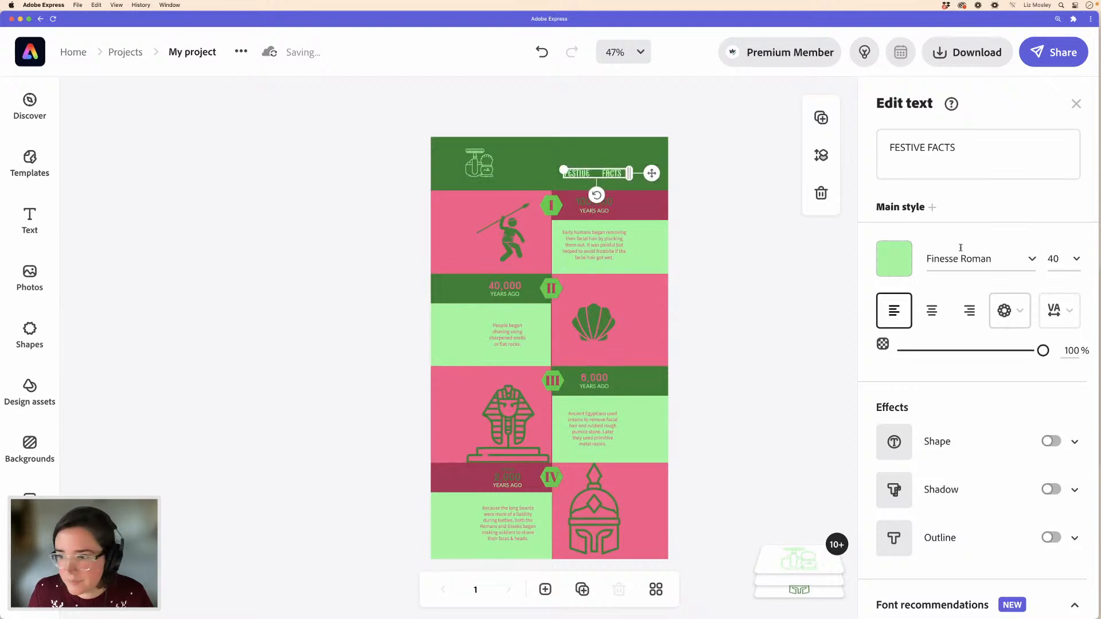
{"action": "left_click", "coordinate": [1076, 260]}
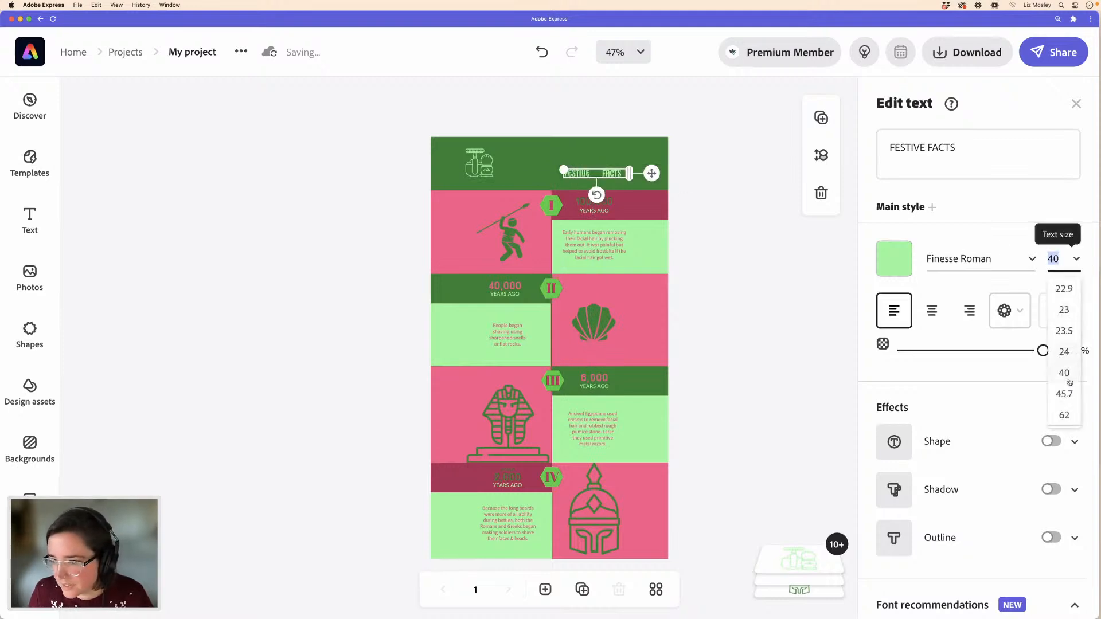
{"action": "left_click", "coordinate": [1064, 415]}
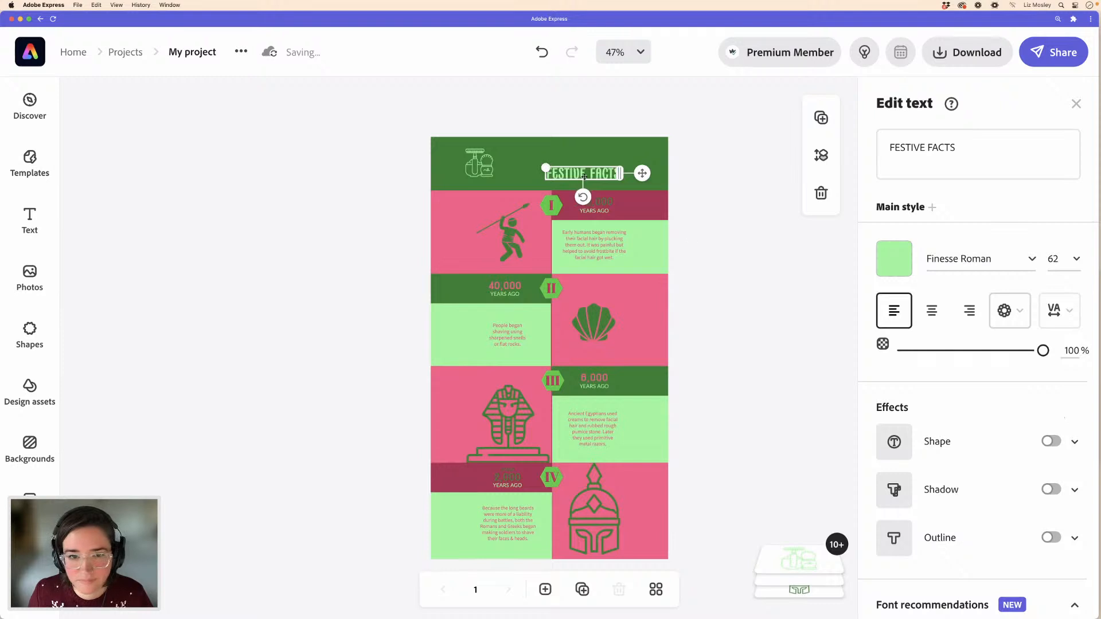
{"action": "left_click_drag", "start_coordinate": [543, 167], "coordinate": [575, 168]}
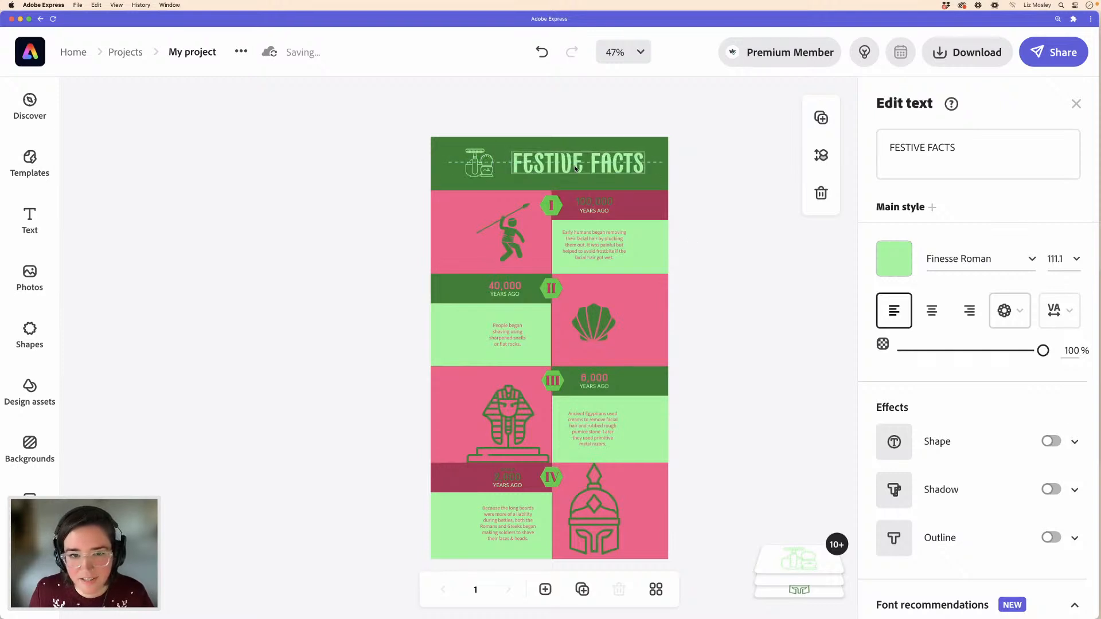
- Delete the spear thrower, seashell, pharaoh and helmet illustrations from the four pink panels
{"action": "left_click", "coordinate": [482, 164]}
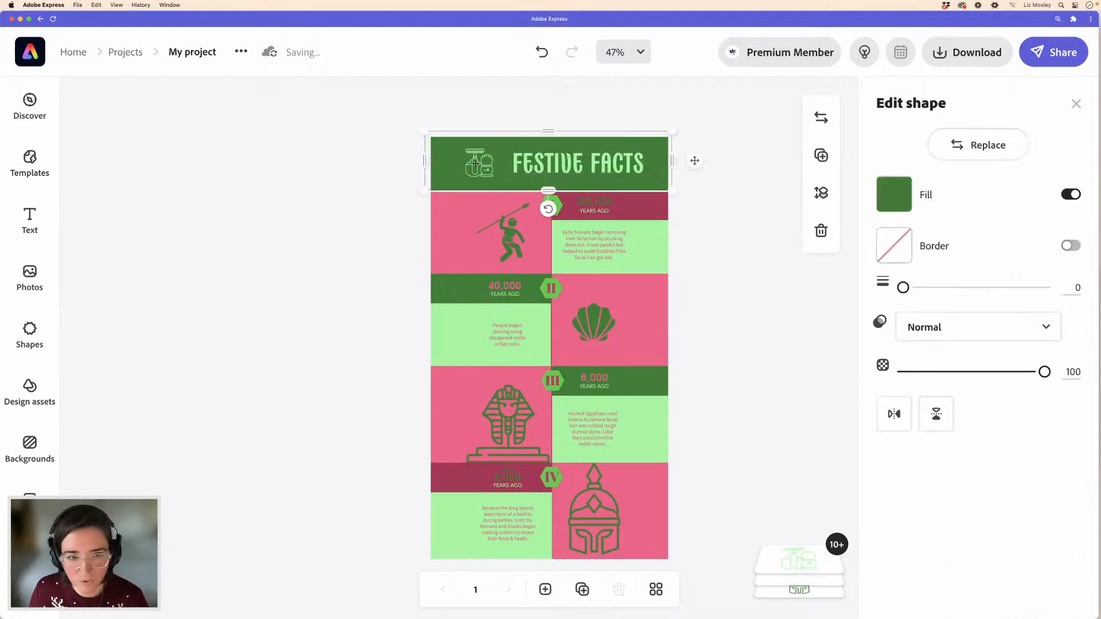
{"action": "left_click", "coordinate": [409, 122]}
{"action": "left_click", "coordinate": [508, 238]}
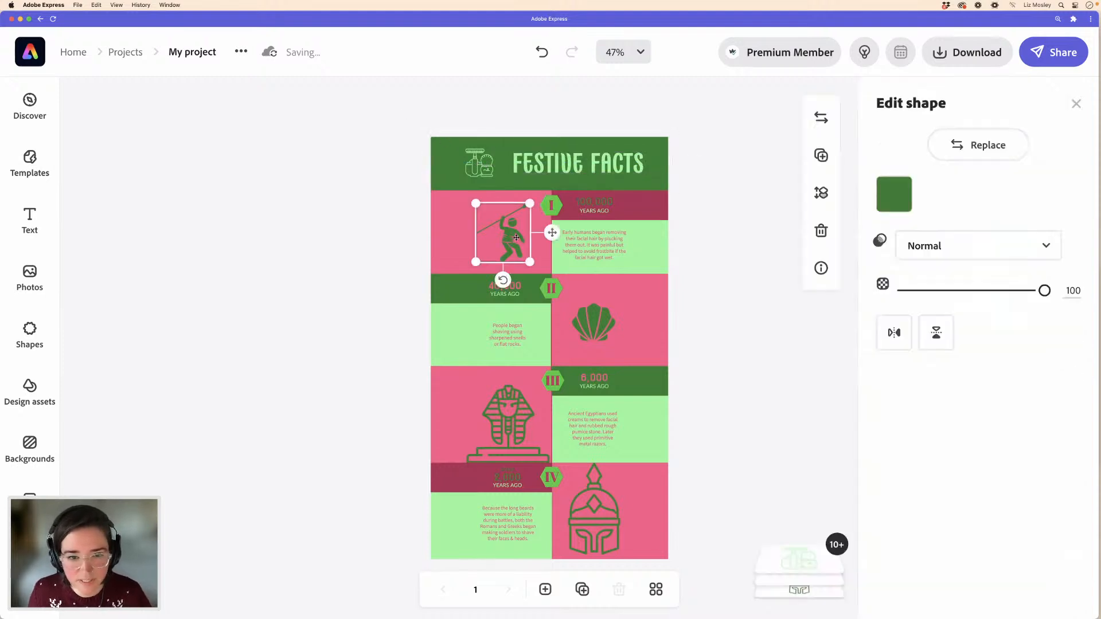
{"action": "key", "text": "Delete"}
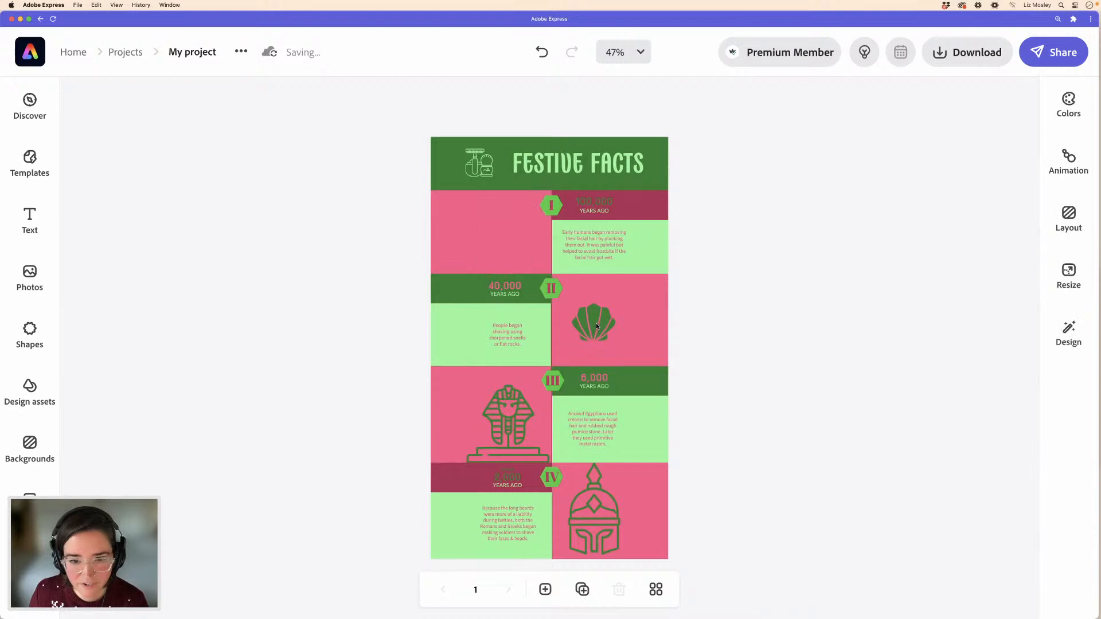
{"action": "left_click", "coordinate": [596, 323]}
{"action": "key", "text": "Delete"}
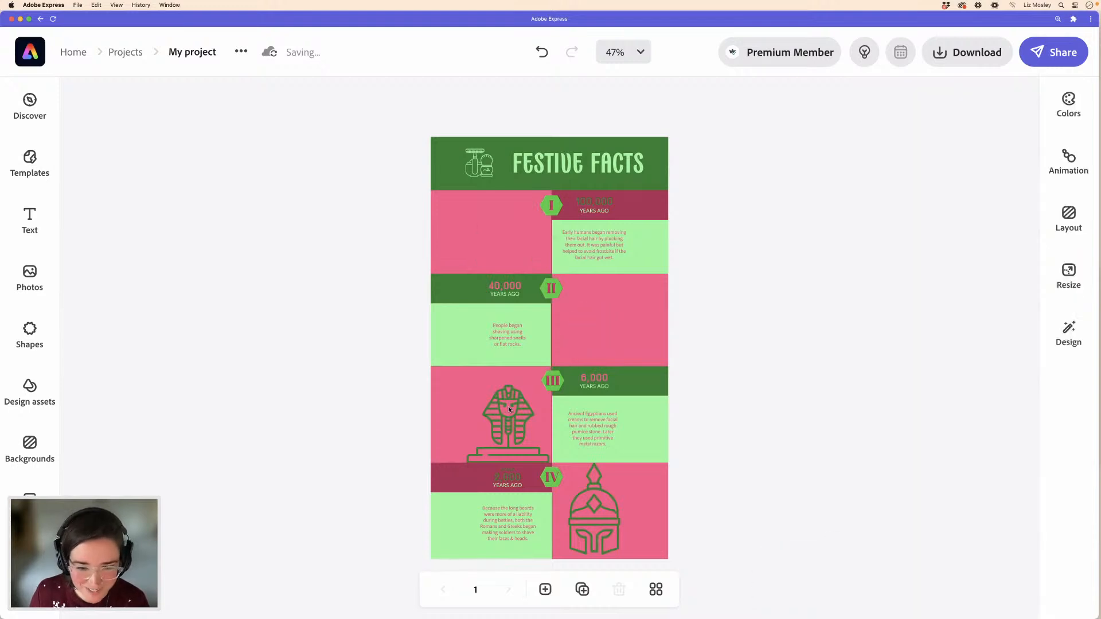
{"action": "left_click", "coordinate": [510, 407]}
{"action": "key", "text": "Delete"}
{"action": "left_click", "coordinate": [601, 524]}
{"action": "key", "text": "Delete"}
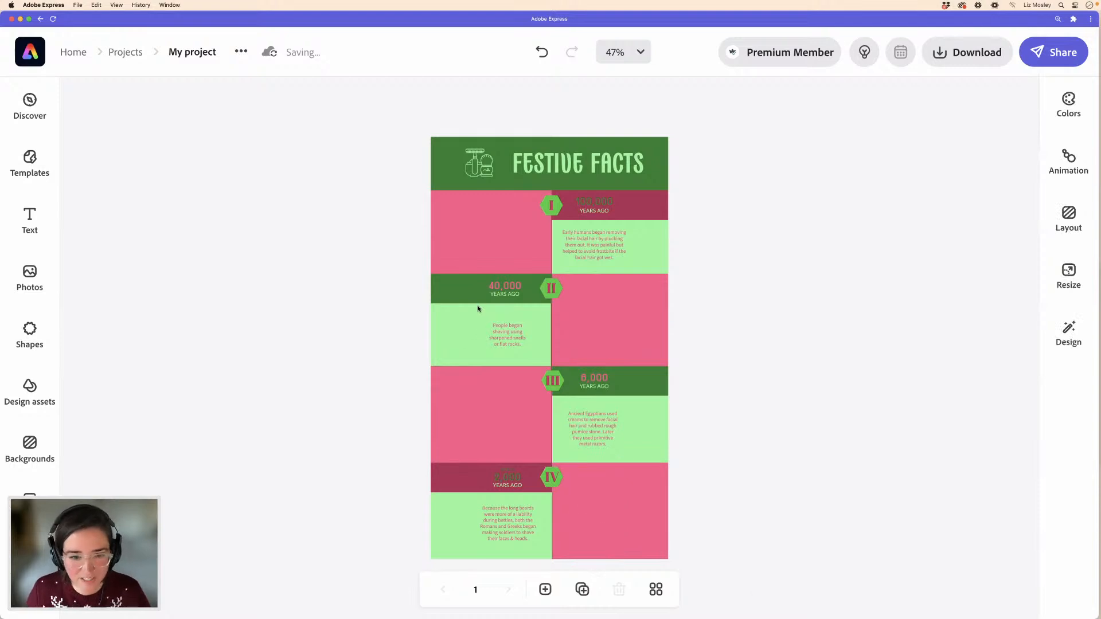
- Delete the shaving icon from the green title banner
{"action": "left_click", "coordinate": [476, 170]}
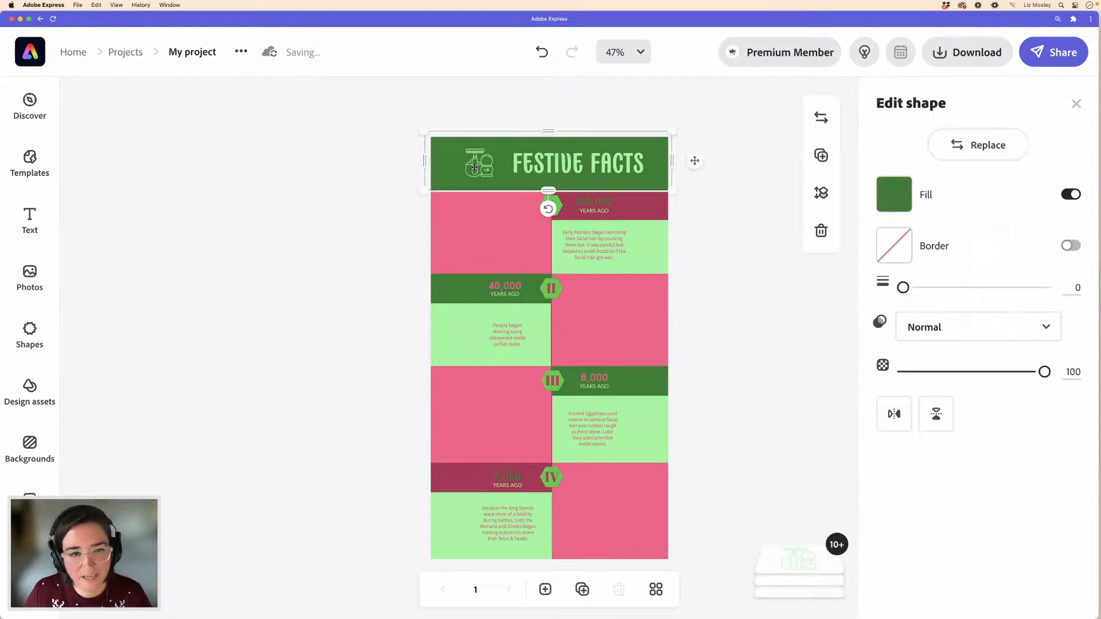
{"action": "left_click", "coordinate": [474, 165]}
{"action": "key", "text": "Escape"}
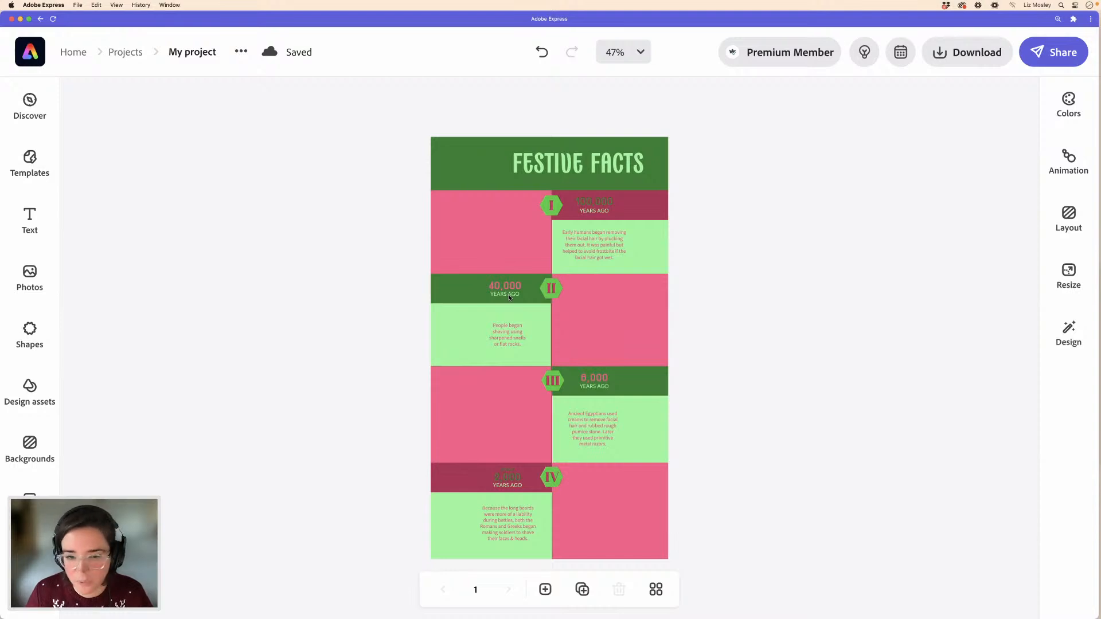
- Switch to the Stickies note, copy its first paragraph about 'Jingle Bells' in space, and return to the full-width Adobe Express window
{"action": "left_click_drag", "start_coordinate": [1094, 615], "coordinate": [978, 614]}
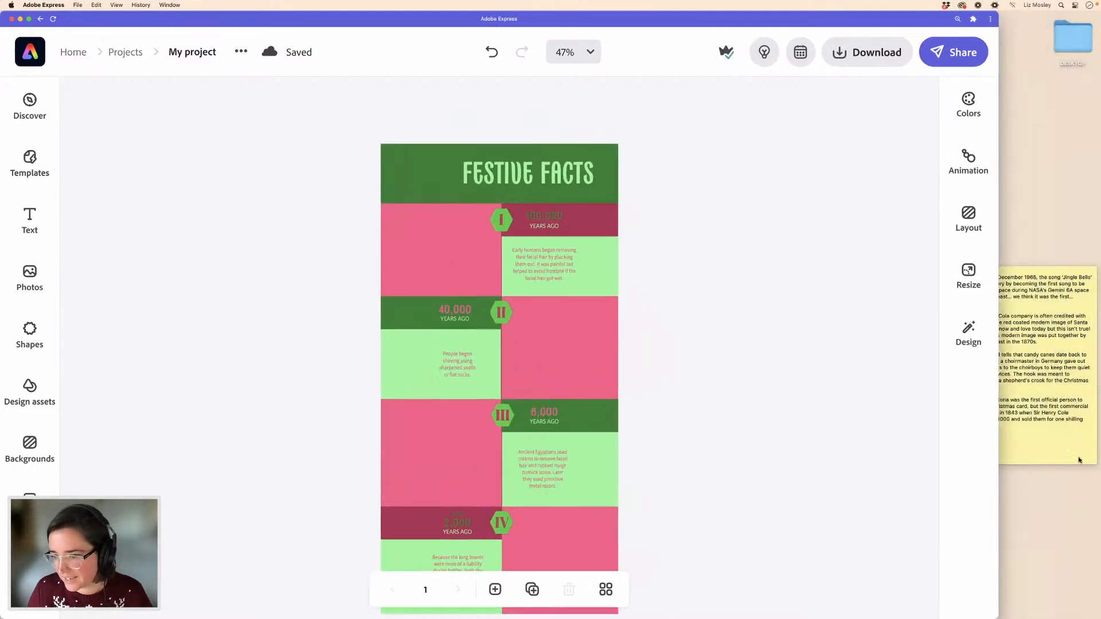
{"action": "left_click", "coordinate": [1057, 439]}
{"action": "left_click_drag", "start_coordinate": [1071, 299], "coordinate": [971, 279]}
{"action": "key", "text": "super+c"}
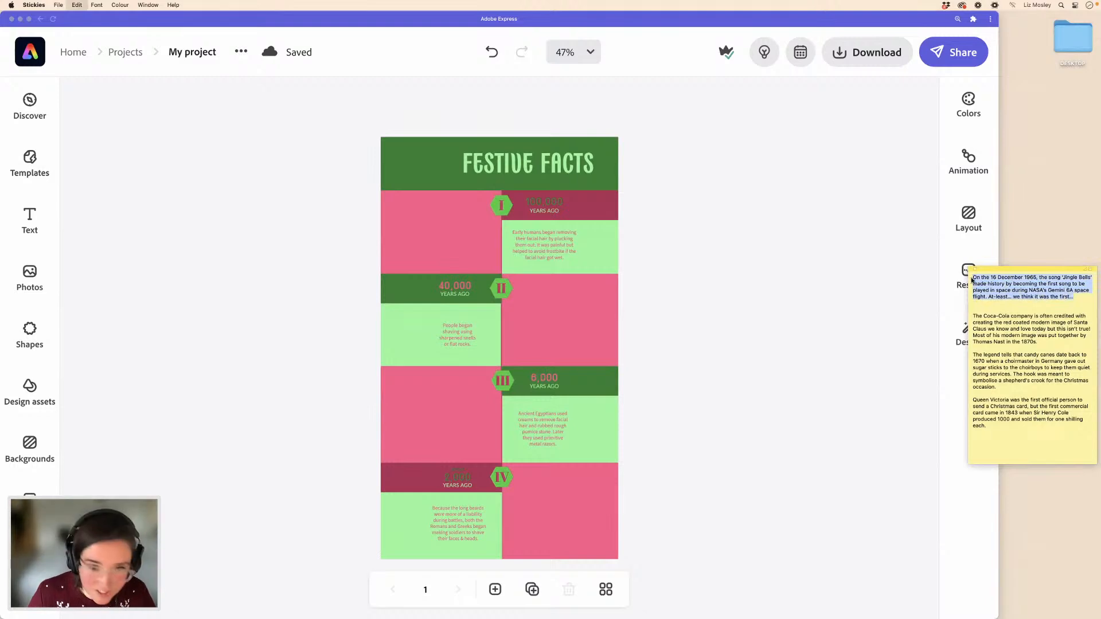
{"action": "left_click_drag", "start_coordinate": [997, 611], "coordinate": [1096, 608]}
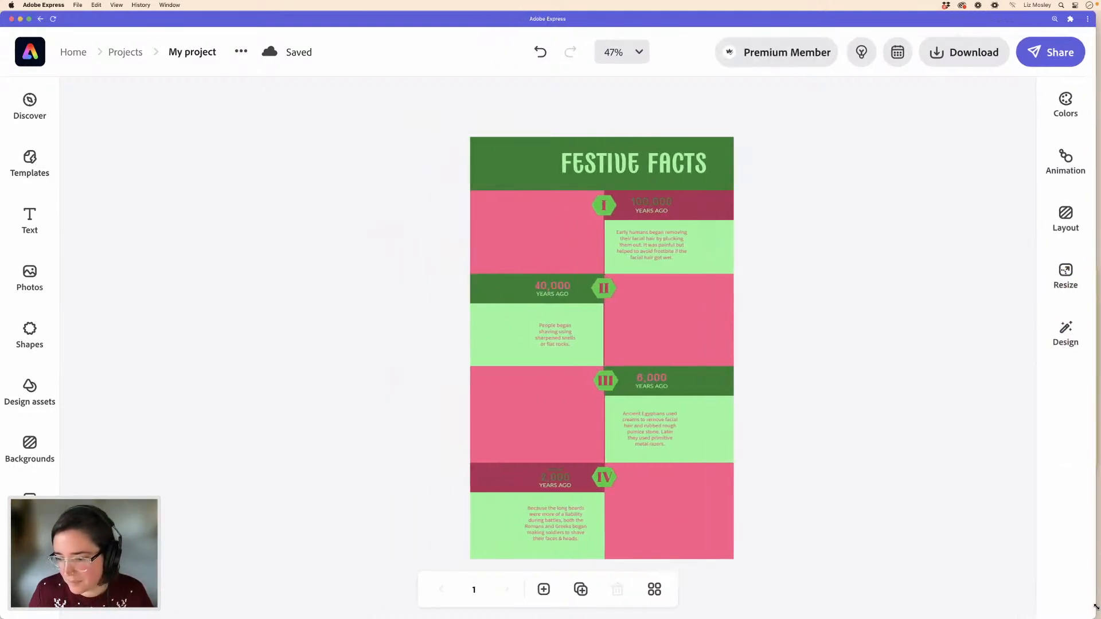
- Replace the first section's body text with the copied 'Jingle Bells' fact, then widen and enlarge it to size 25.3 in its green panel
{"action": "left_click", "coordinate": [592, 247]}
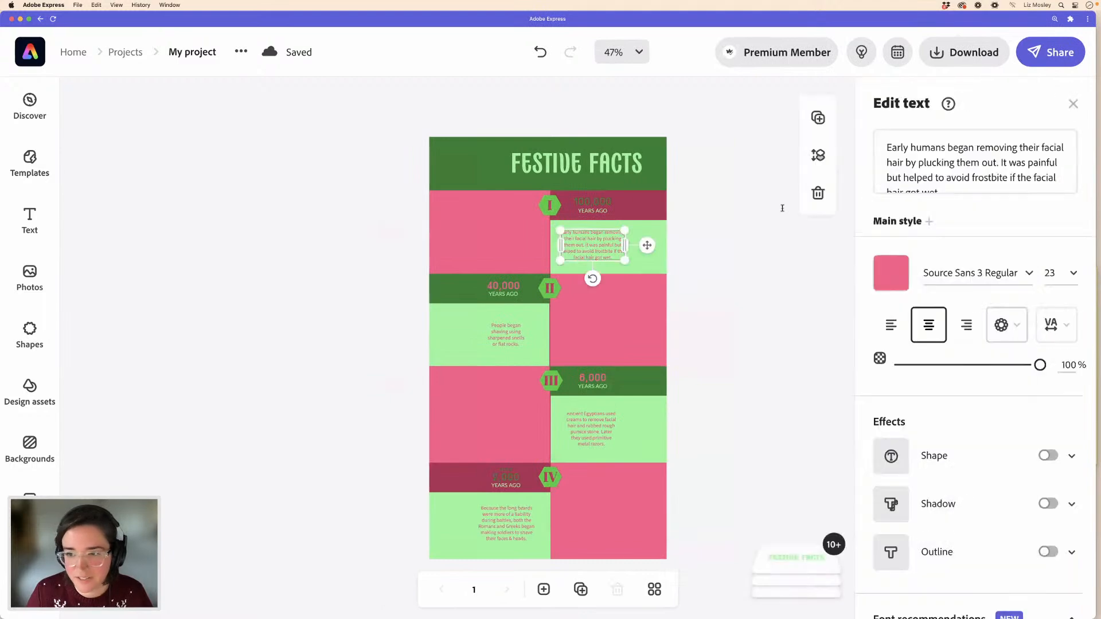
{"action": "triple_click", "coordinate": [911, 168]}
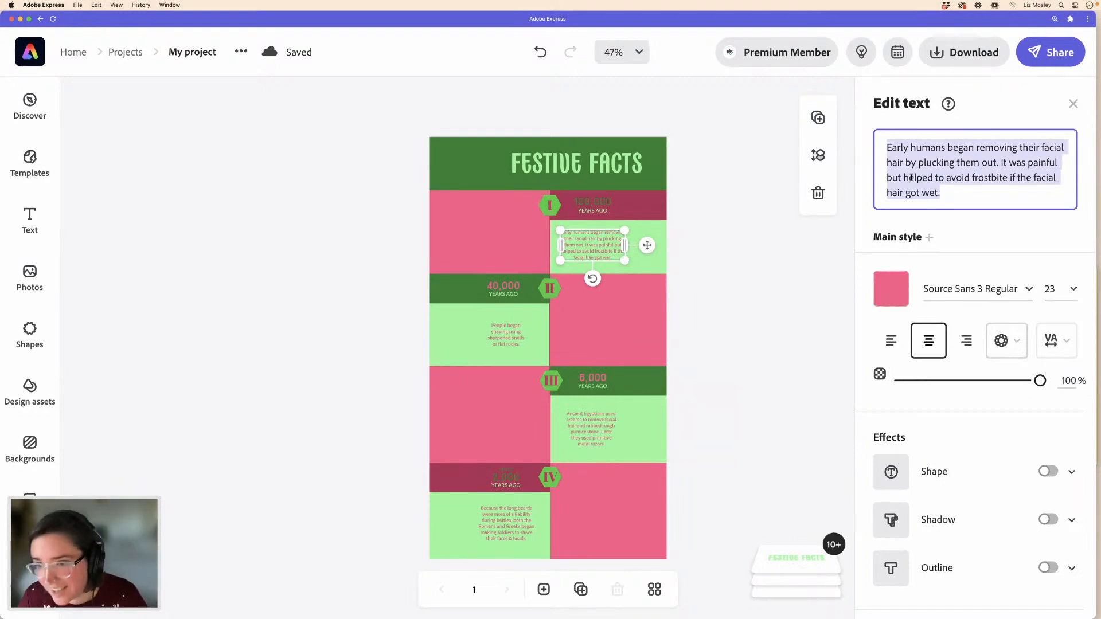
{"action": "key", "text": "super+v"}
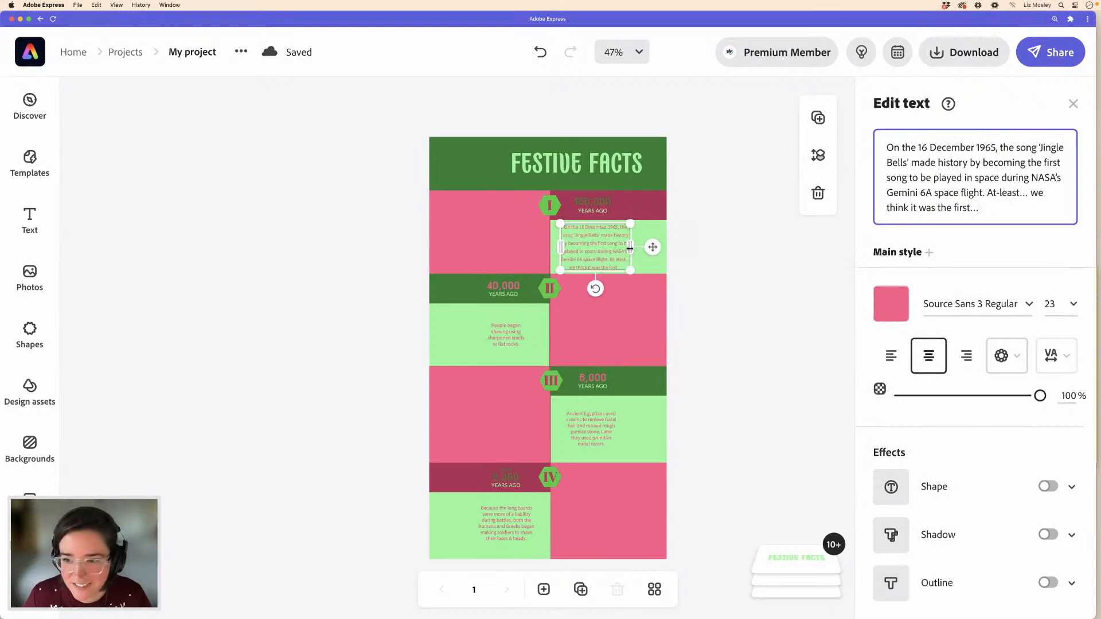
{"action": "left_click_drag", "start_coordinate": [632, 248], "coordinate": [649, 250]}
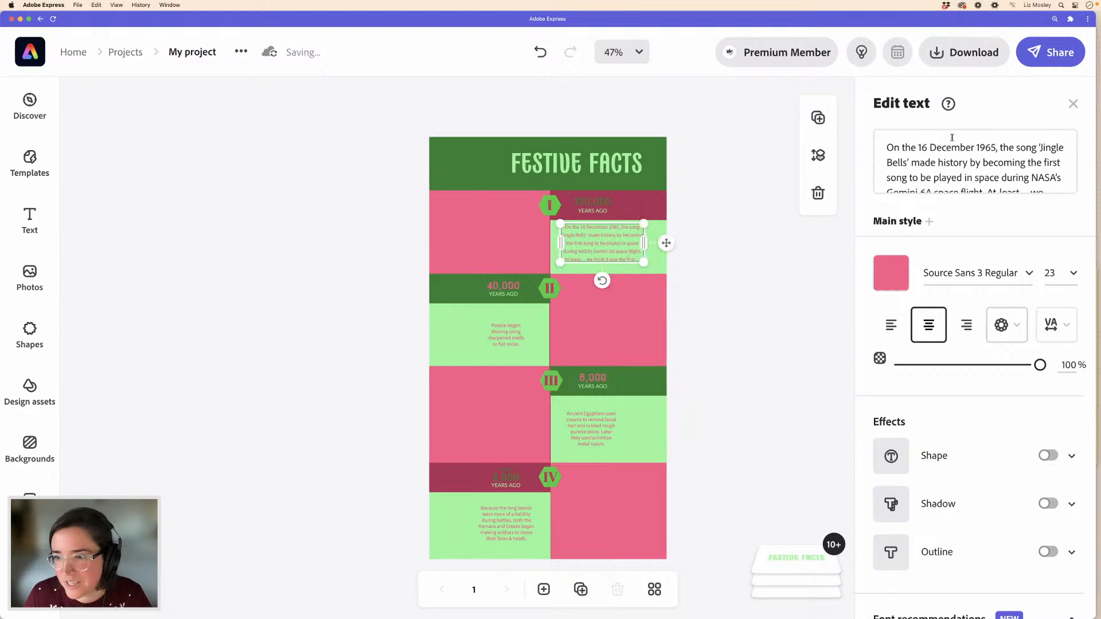
{"action": "scroll", "coordinate": [951, 137], "scroll_direction": "down", "scroll_amount": 1}
{"action": "left_click_drag", "start_coordinate": [643, 257], "coordinate": [656, 269]}
{"action": "key", "text": "Down"}
{"action": "key", "text": "Left"}
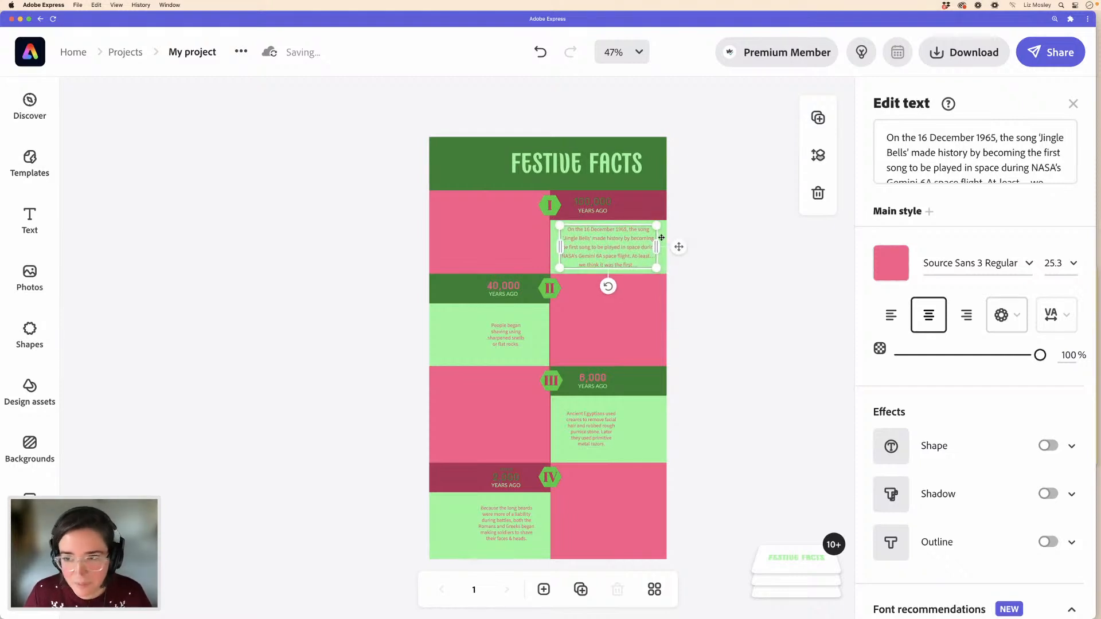
- Delete the "YEARS AGO" label from the first section's heading bar
{"action": "left_click", "coordinate": [981, 138]}
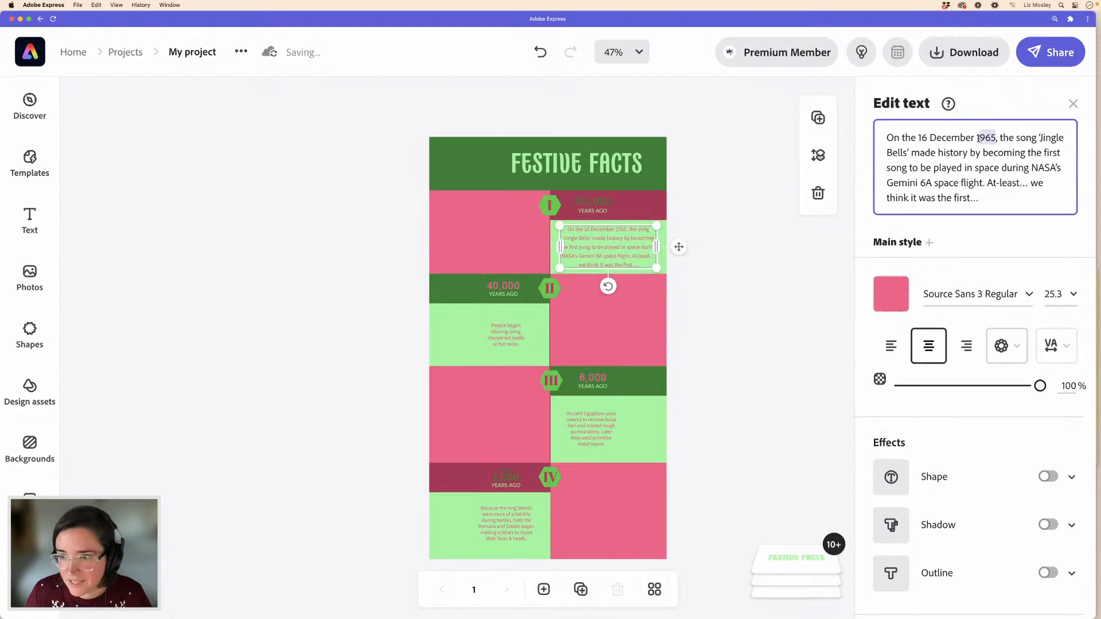
{"action": "left_click_drag", "start_coordinate": [978, 139], "coordinate": [976, 138]}
{"action": "left_click", "coordinate": [598, 212]}
{"action": "key", "text": "Delete"}
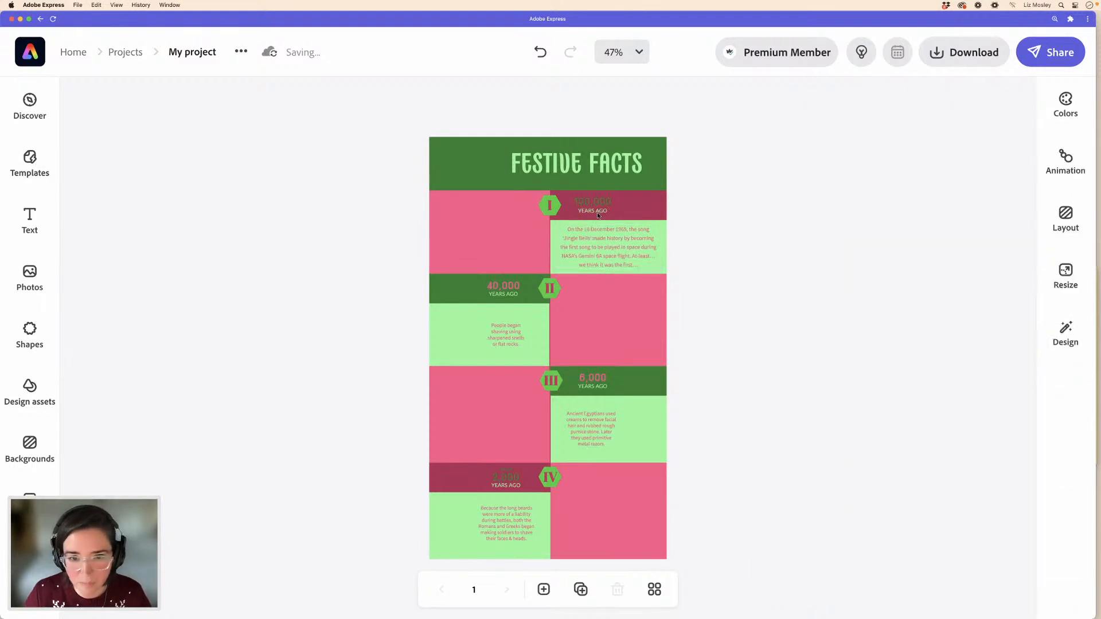
- Replace the first section's "100,000" heading with "1965" and enlarge it to size 118.9 to fill the maroon bar
{"action": "left_click", "coordinate": [592, 205]}
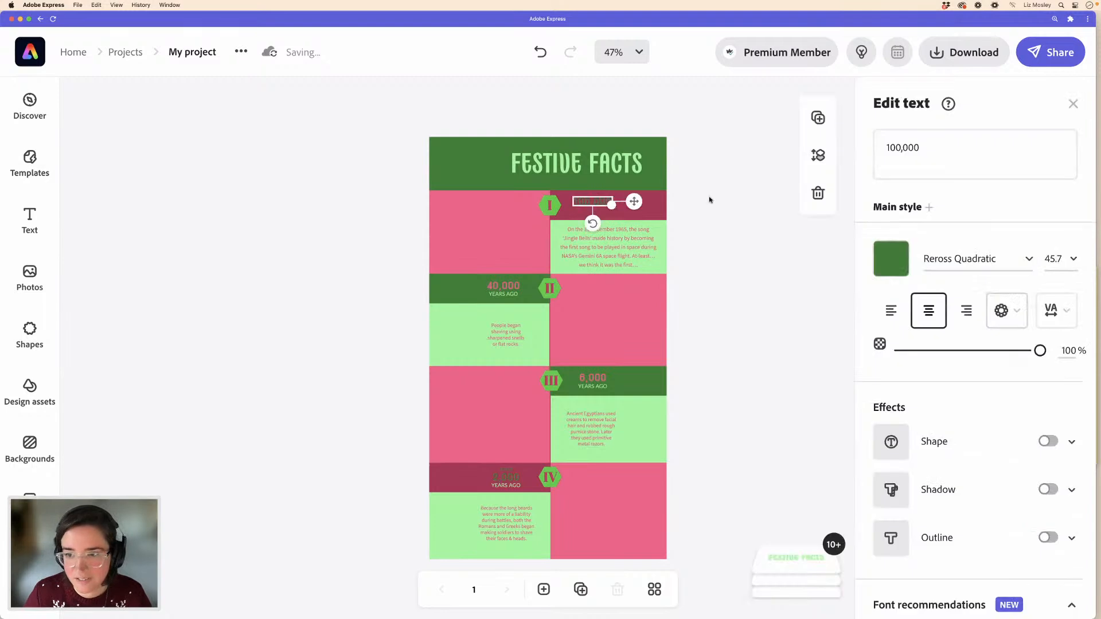
{"action": "triple_click", "coordinate": [900, 147]}
{"action": "type", "text": "1965"}
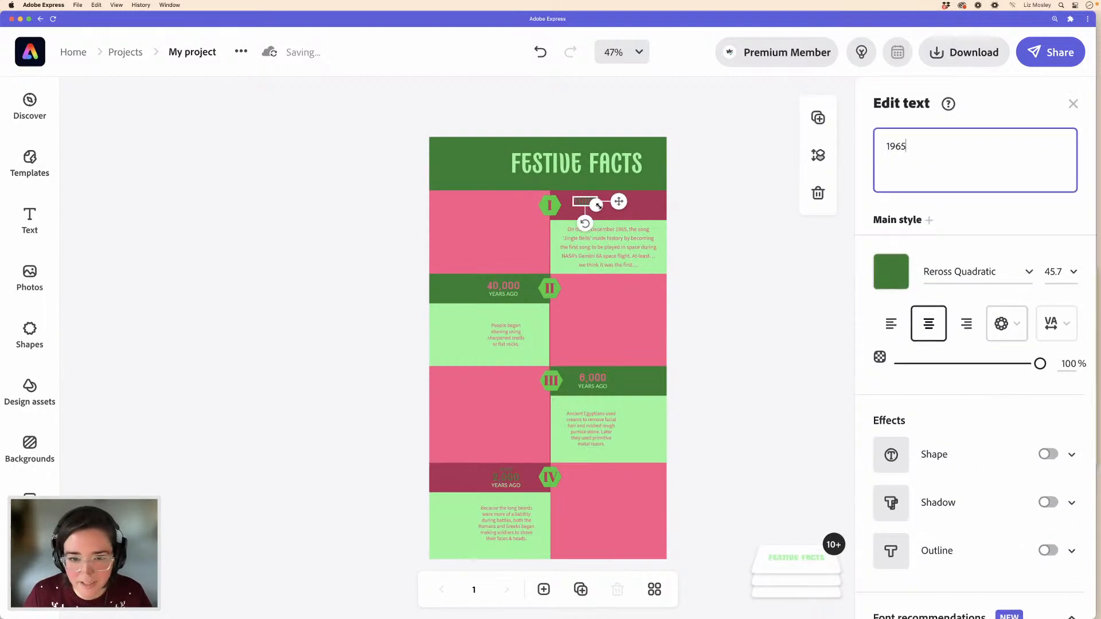
{"action": "mouse_move", "coordinate": [604, 207]}
{"action": "left_mouse_down"}
{"action": "mouse_move", "coordinate": [638, 219]}
{"action": "mouse_move", "coordinate": [622, 205]}
{"action": "left_mouse_up"}
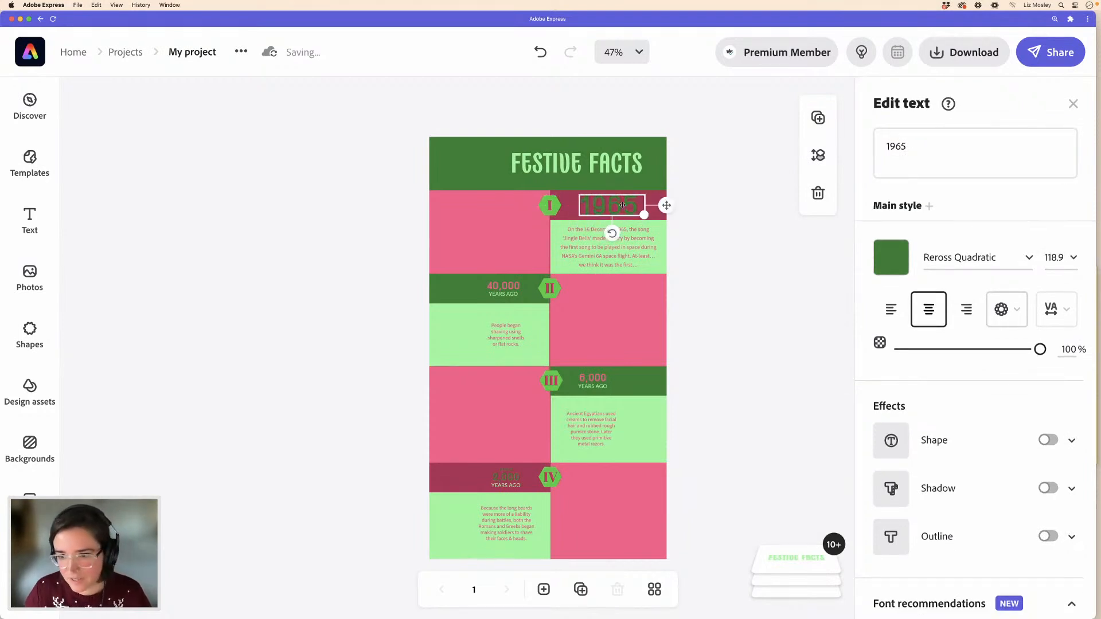
- Recolor the 1965 heading to the pale green #D1FDD7
{"action": "left_click", "coordinate": [890, 258]}
{"action": "left_click_drag", "start_coordinate": [794, 337], "coordinate": [717, 324]}
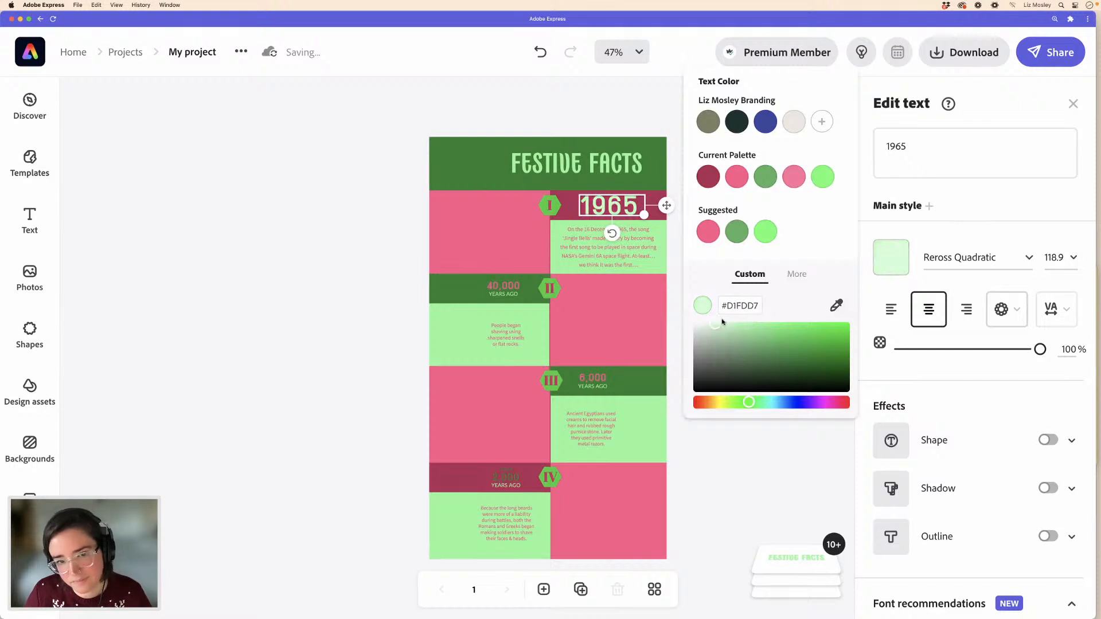
{"action": "left_click", "coordinate": [675, 280]}
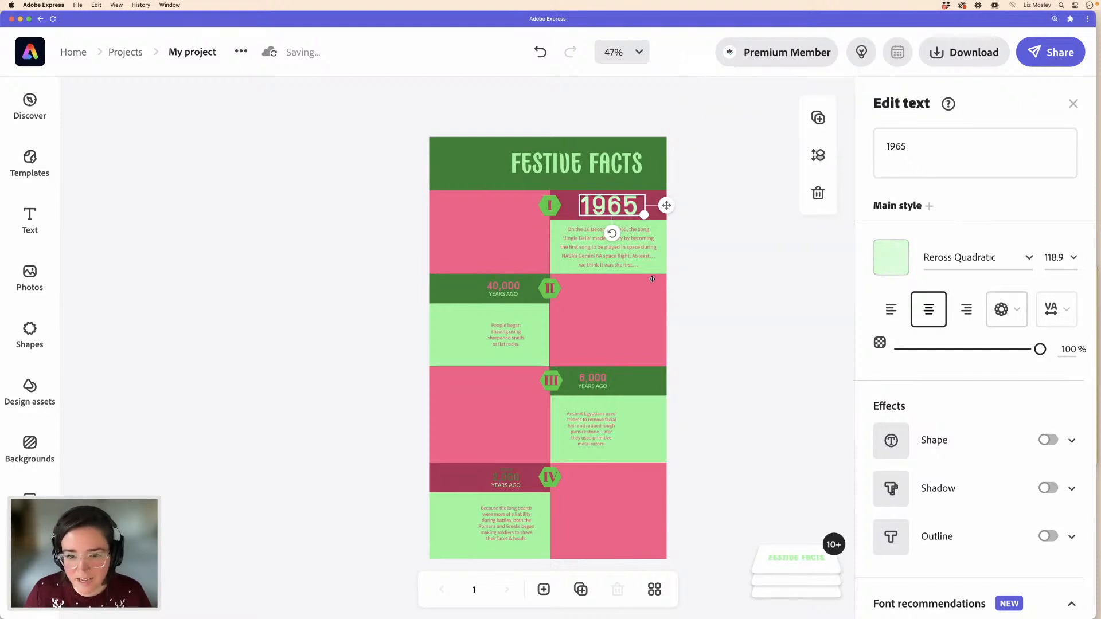
- Recolor the 'Jingle Bells' body text to the dark red #590018
{"action": "left_click", "coordinate": [574, 252]}
{"action": "left_click", "coordinate": [890, 272]}
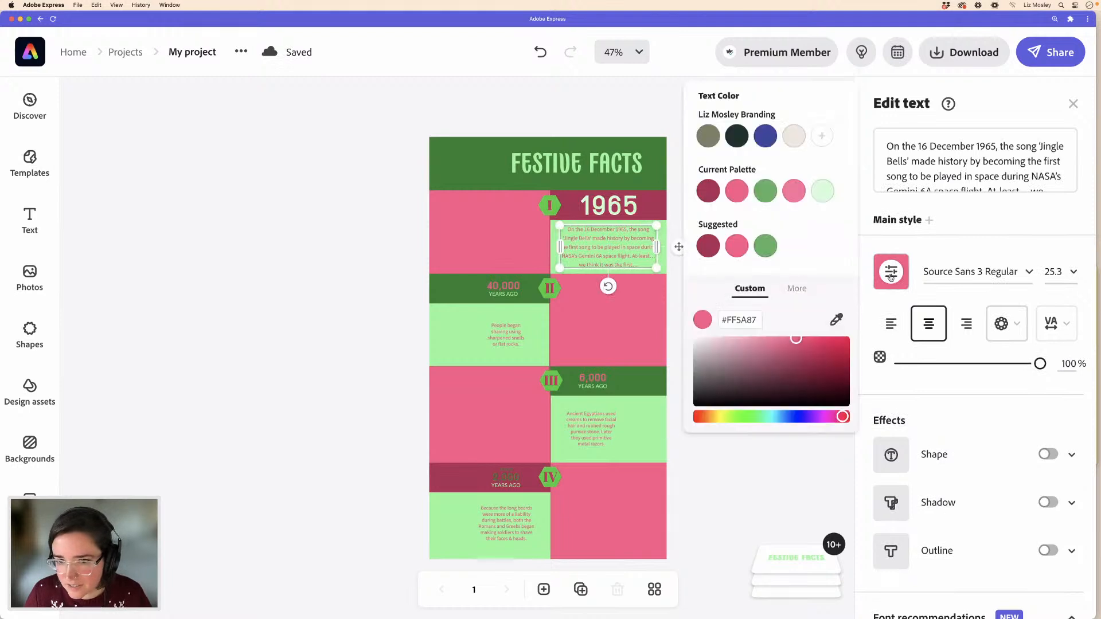
{"action": "left_click_drag", "start_coordinate": [832, 371], "coordinate": [852, 384]}
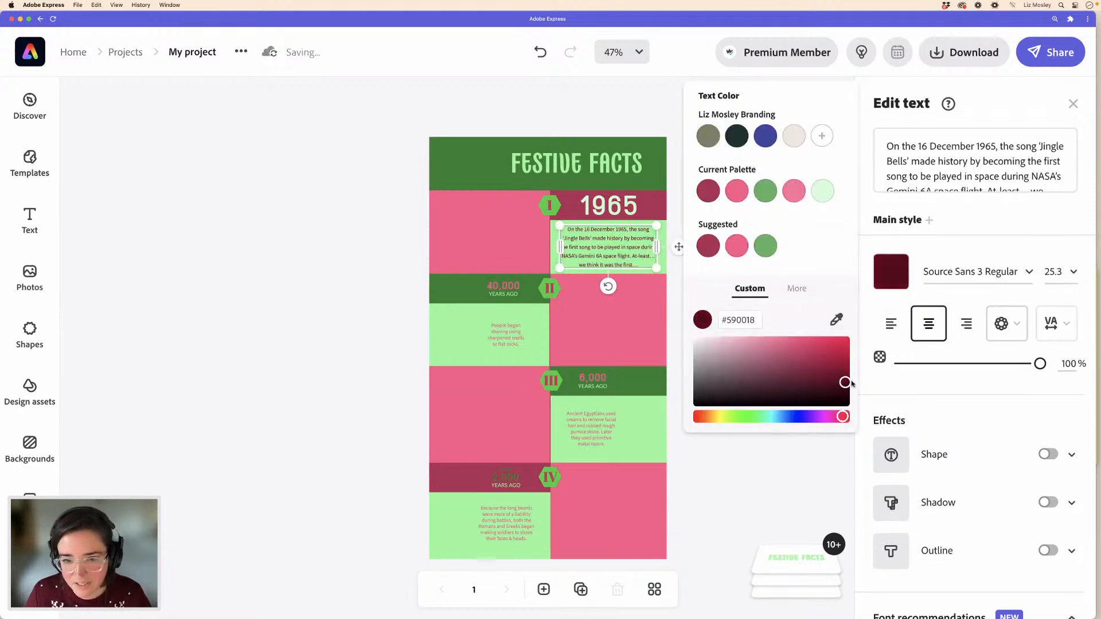
- Set the 'Jingle Bells' body text's font to Source Sans 3 Semibold and deselect it
{"action": "left_click", "coordinate": [1031, 272]}
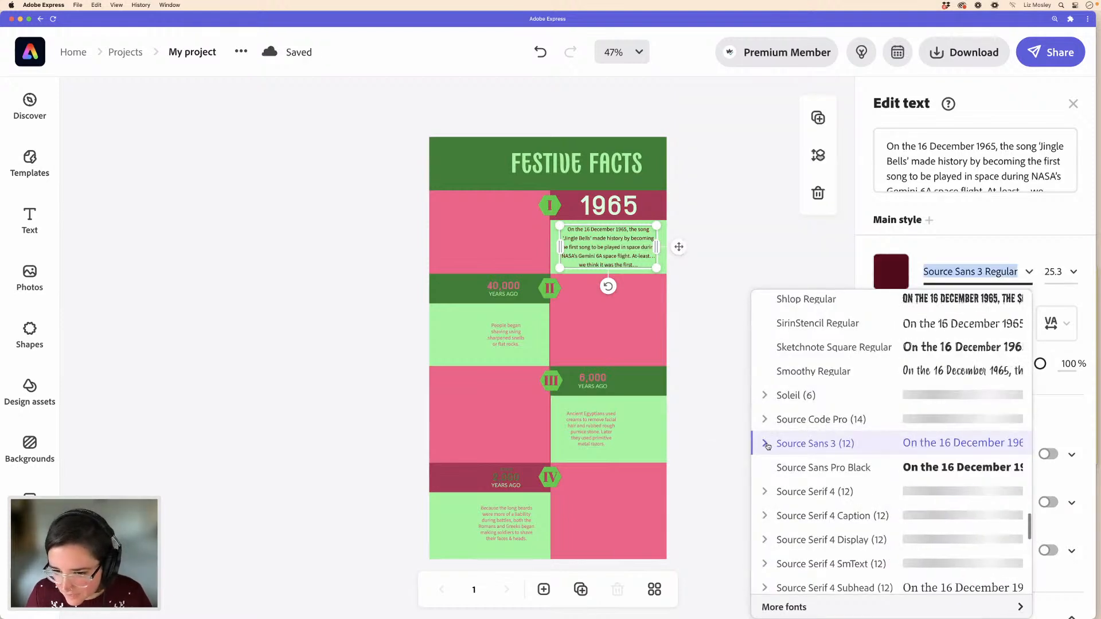
{"action": "left_click", "coordinate": [766, 444]}
{"action": "scroll", "coordinate": [827, 509], "scroll_direction": "down", "scroll_amount": 4}
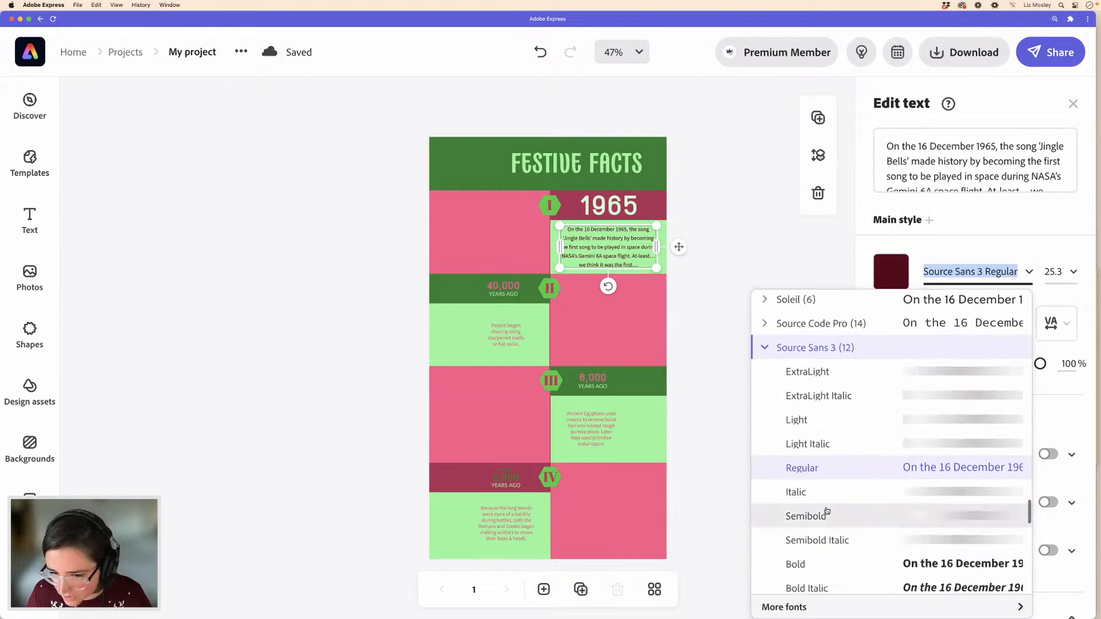
{"action": "left_click", "coordinate": [827, 513]}
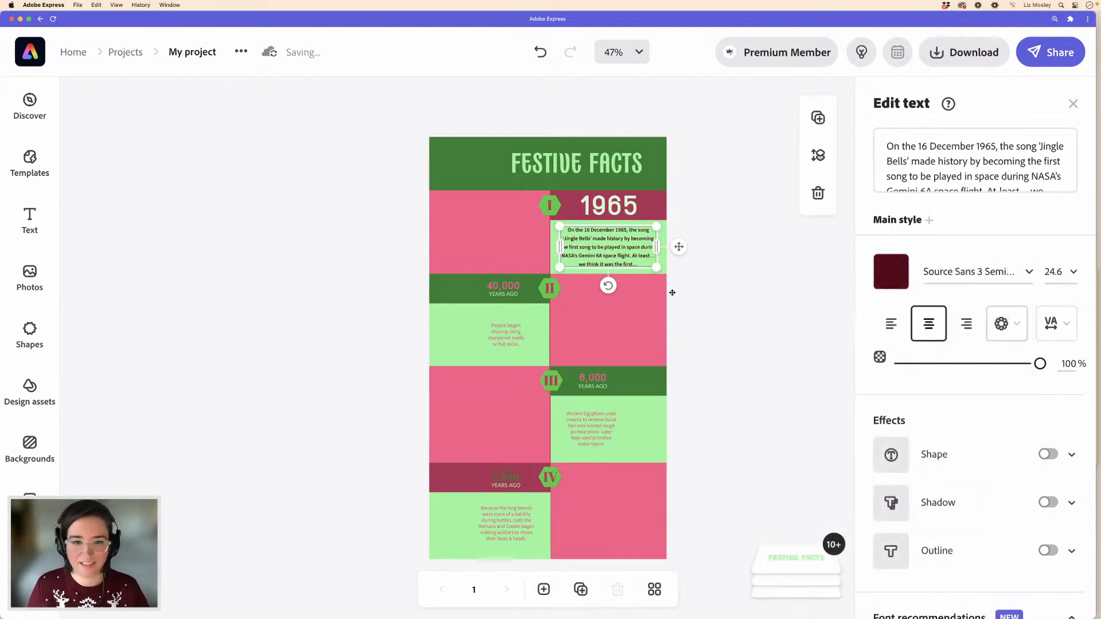
{"action": "left_click", "coordinate": [691, 309]}
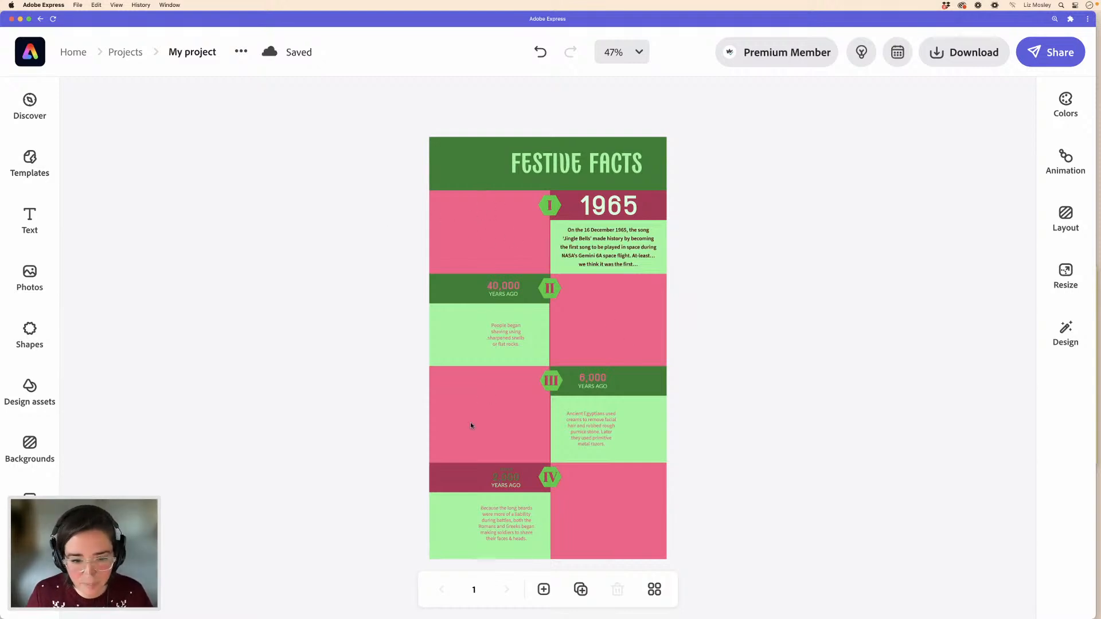
- Search the shapes library for "bells"
{"action": "left_click", "coordinate": [30, 333]}
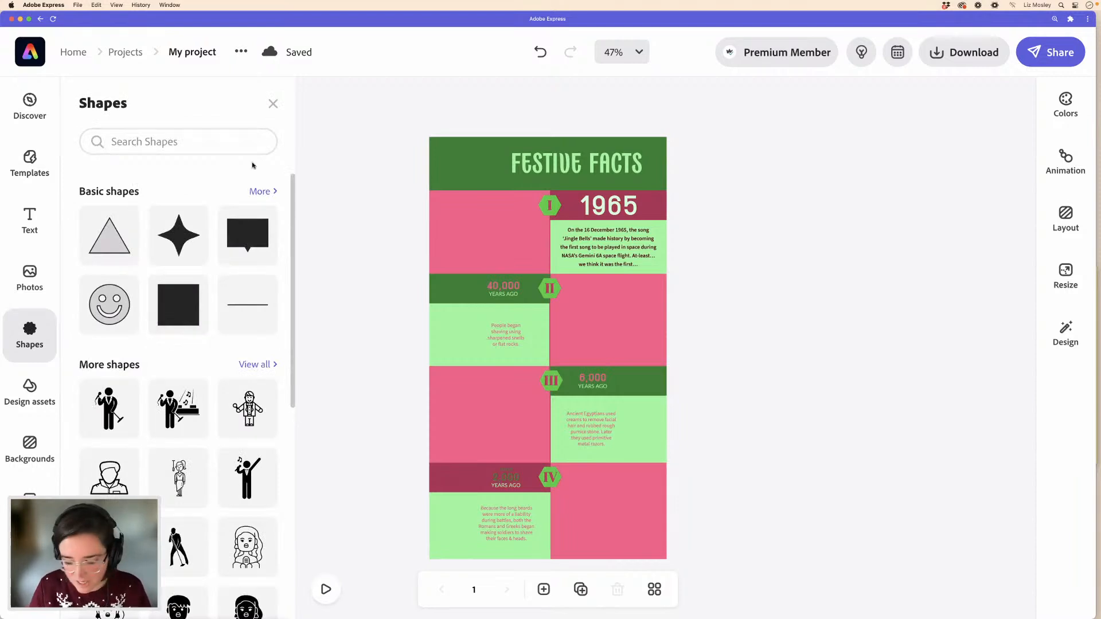
{"action": "left_click", "coordinate": [189, 142]}
{"action": "type", "text": "bels"}
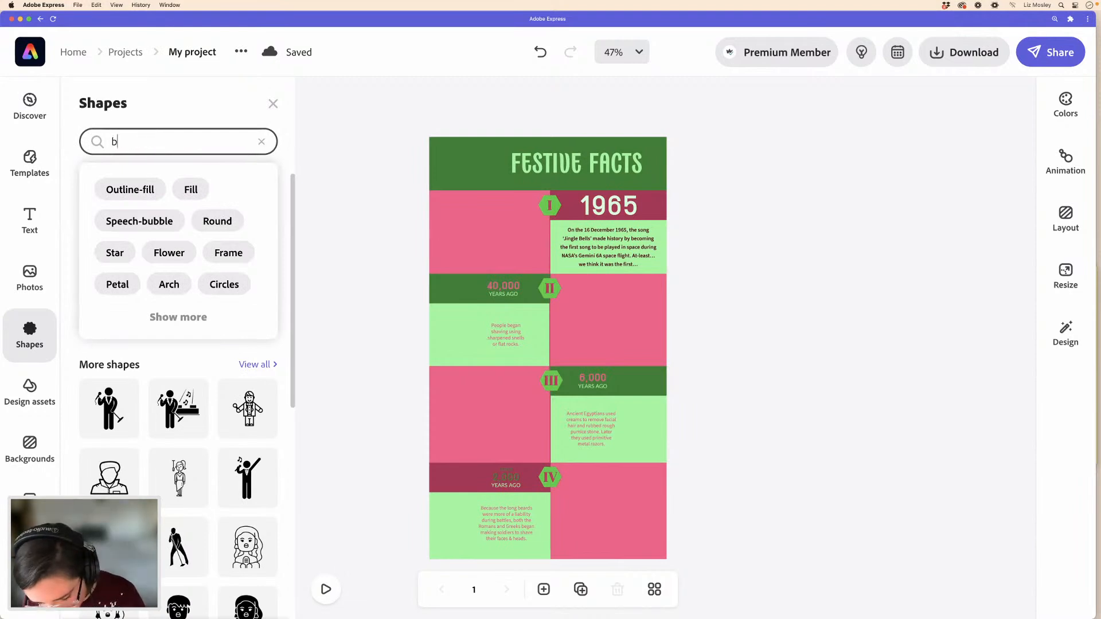
{"action": "key", "text": "BackSpace"}
{"action": "type", "text": "ls"}
{"action": "key", "text": "Return"}
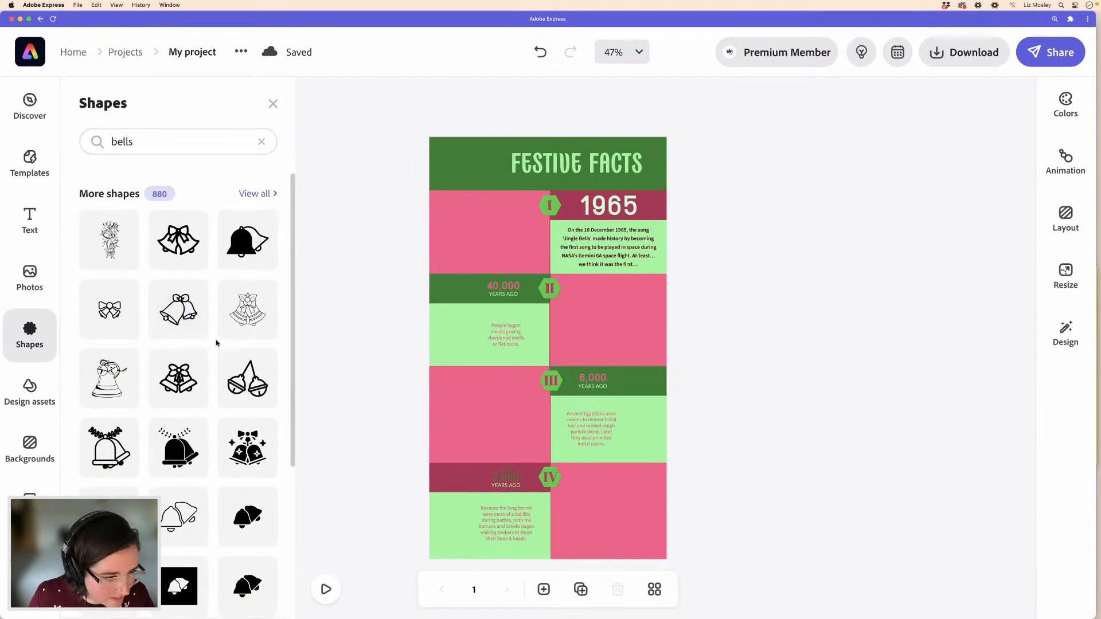
- Browse the bells results and add the outlined pair of bells tied with a bow to the page
{"action": "scroll", "coordinate": [216, 343], "scroll_direction": "down", "scroll_amount": 3}
{"action": "scroll", "coordinate": [216, 343], "scroll_direction": "up", "scroll_amount": 1}
{"action": "scroll", "coordinate": [216, 343], "scroll_direction": "up", "scroll_amount": 1}
{"action": "scroll", "coordinate": [217, 343], "scroll_direction": "down", "scroll_amount": 3}
{"action": "scroll", "coordinate": [217, 343], "scroll_direction": "down", "scroll_amount": 4}
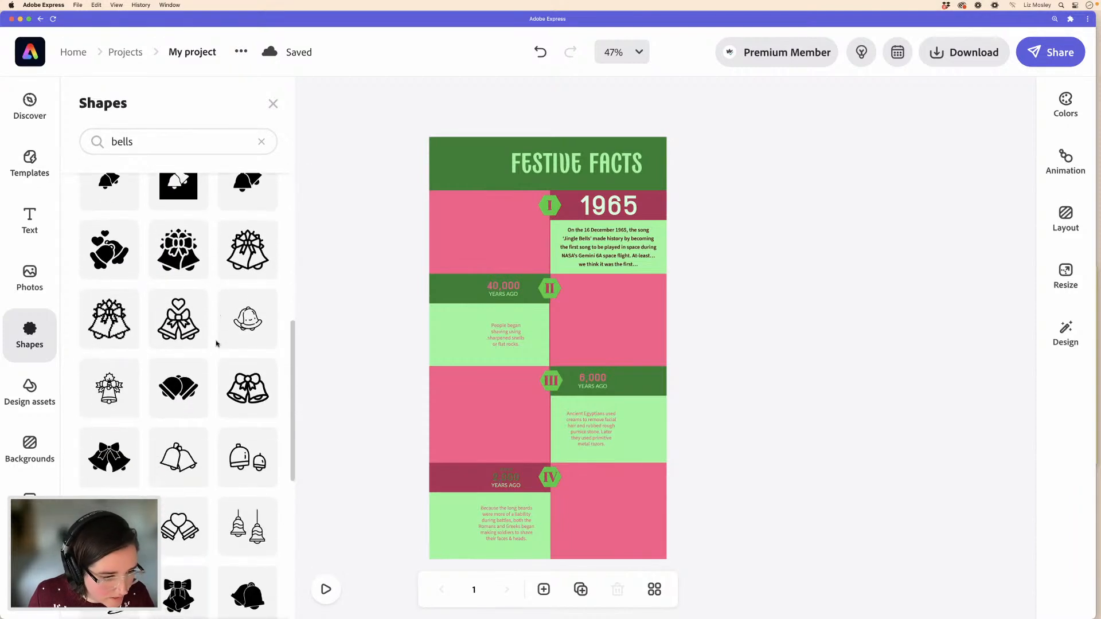
{"action": "scroll", "coordinate": [216, 343], "scroll_direction": "down", "scroll_amount": 1}
{"action": "scroll", "coordinate": [216, 343], "scroll_direction": "up", "scroll_amount": 5}
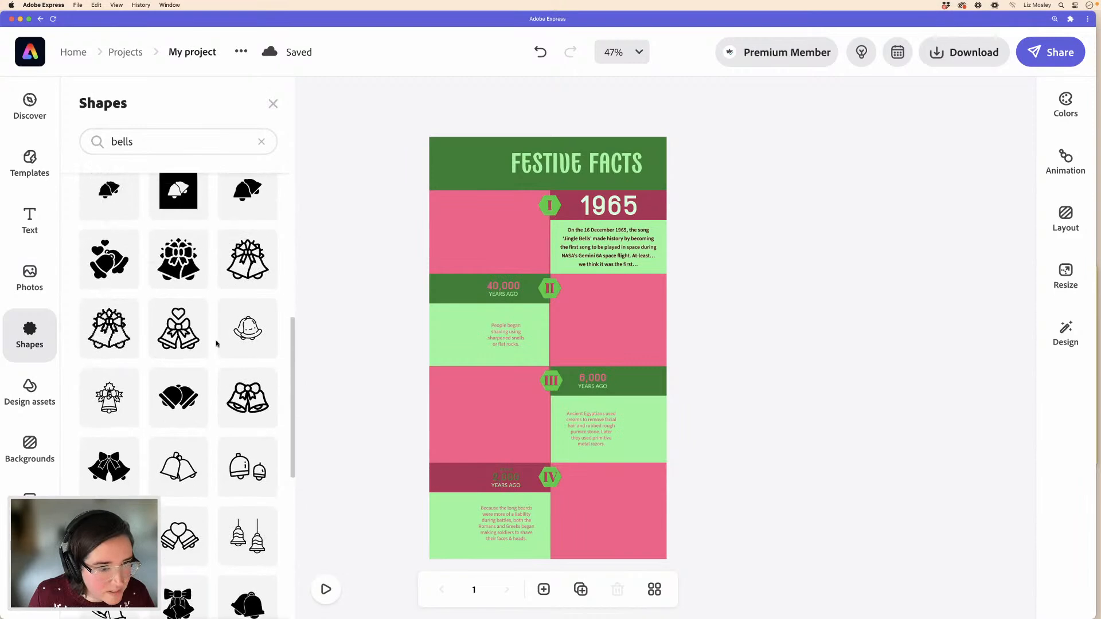
{"action": "scroll", "coordinate": [216, 343], "scroll_direction": "up", "scroll_amount": 3}
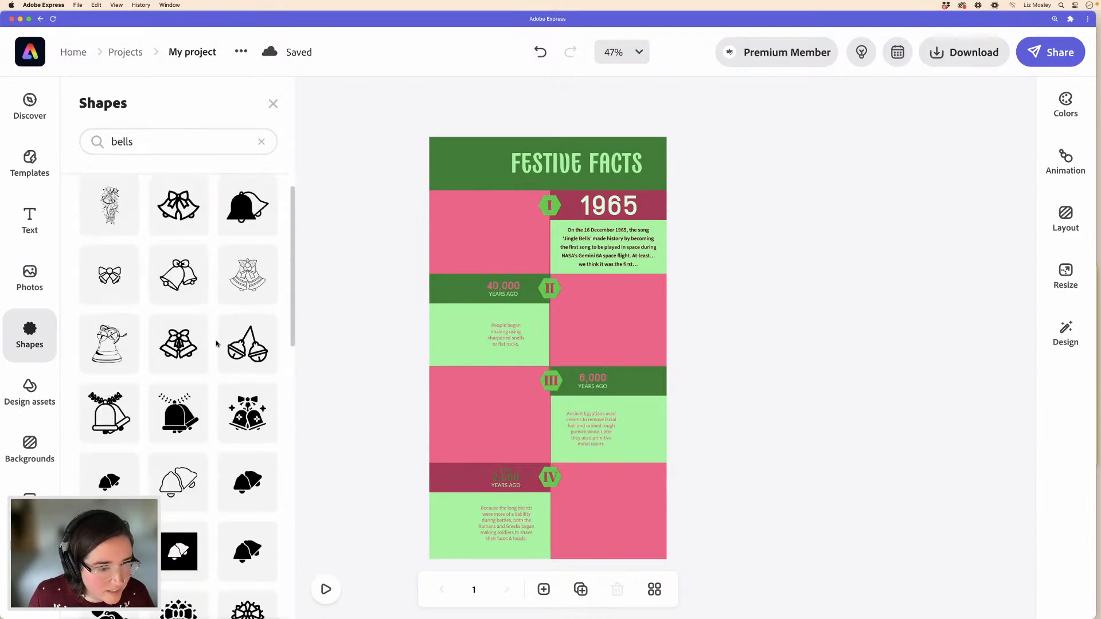
{"action": "scroll", "coordinate": [216, 343], "scroll_direction": "down", "scroll_amount": 8}
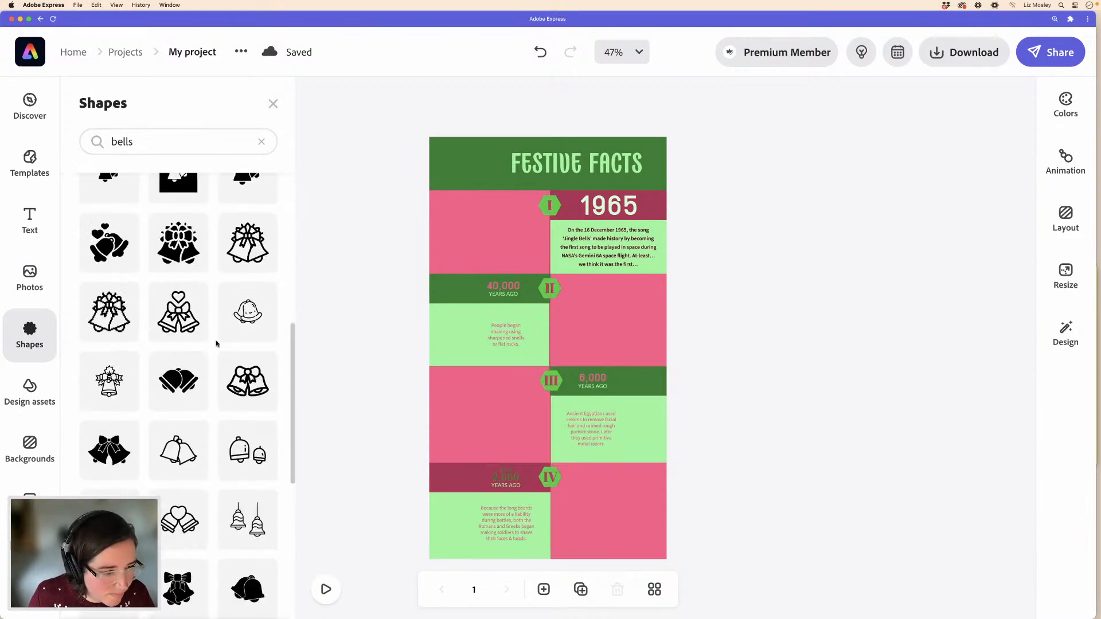
{"action": "scroll", "coordinate": [217, 343], "scroll_direction": "down", "scroll_amount": 4}
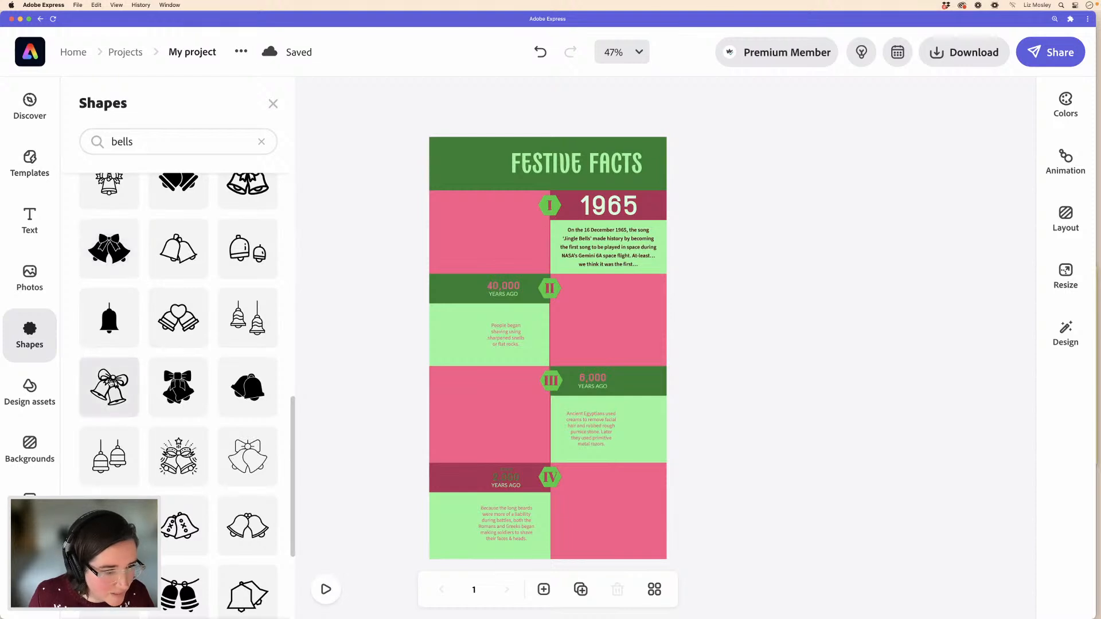
{"action": "left_click", "coordinate": [112, 386]}
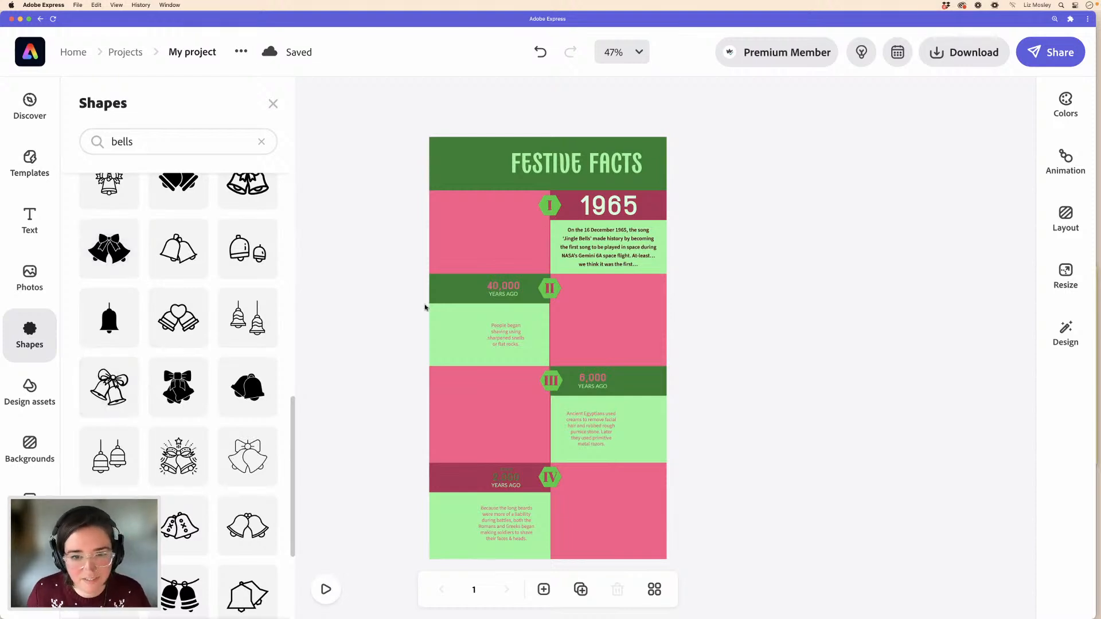
- Shrink the bells and place them centrally in the pink block beside the 1965 section
{"action": "left_click_drag", "start_coordinate": [558, 345], "coordinate": [514, 255]}
{"action": "left_click_drag", "start_coordinate": [560, 310], "coordinate": [519, 266]}
{"action": "left_click_drag", "start_coordinate": [489, 223], "coordinate": [497, 224]}
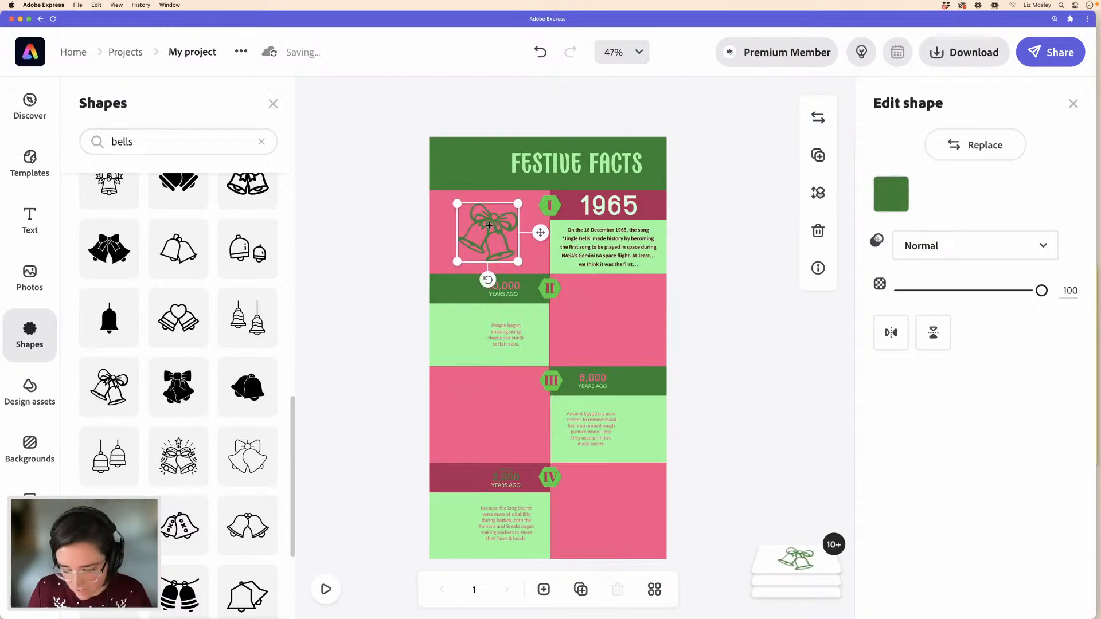
{"action": "key", "text": "Left"}
{"action": "key", "text": "Left"}
{"action": "key", "text": "Left"}
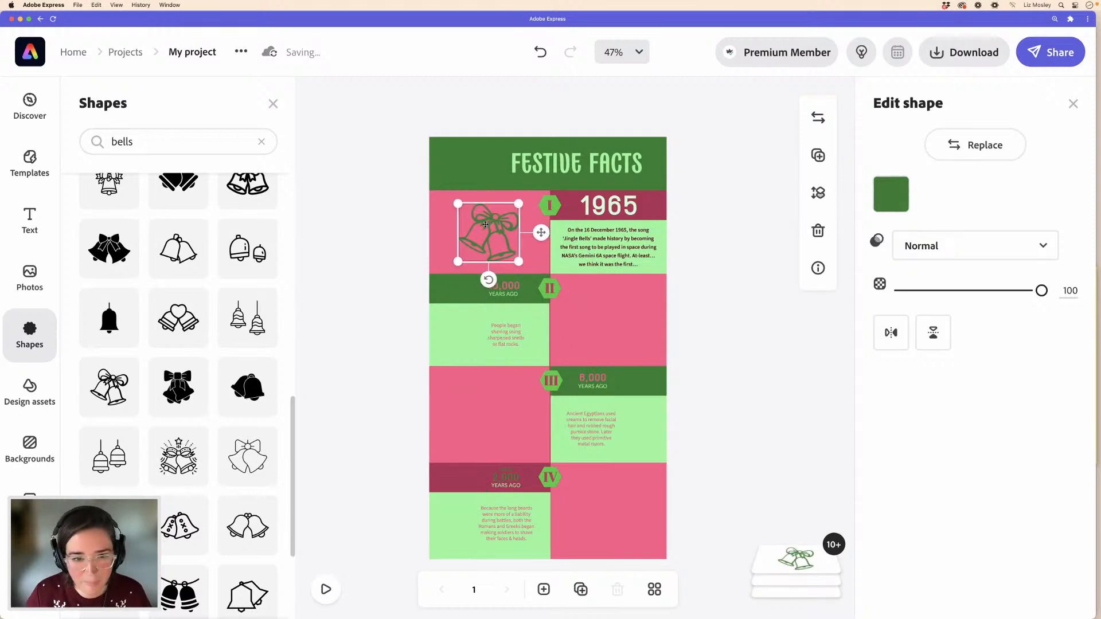
- Recolor the bells to dark green #004C0A and nudge them slightly up and to the right
{"action": "left_click", "coordinate": [891, 194]}
{"action": "left_click_drag", "start_coordinate": [831, 358], "coordinate": [856, 366]}
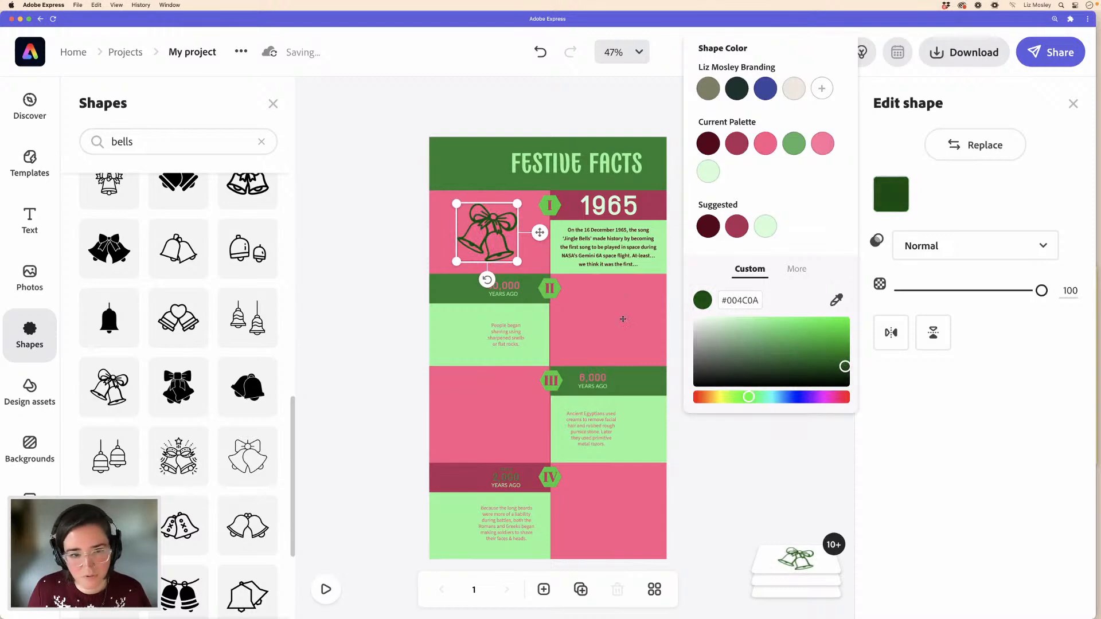
{"action": "key", "text": "Up"}
{"action": "key", "text": "Up"}
{"action": "key", "text": "Up"}
{"action": "key", "text": "Right"}
{"action": "key", "text": "Right"}
{"action": "key", "text": "Right"}
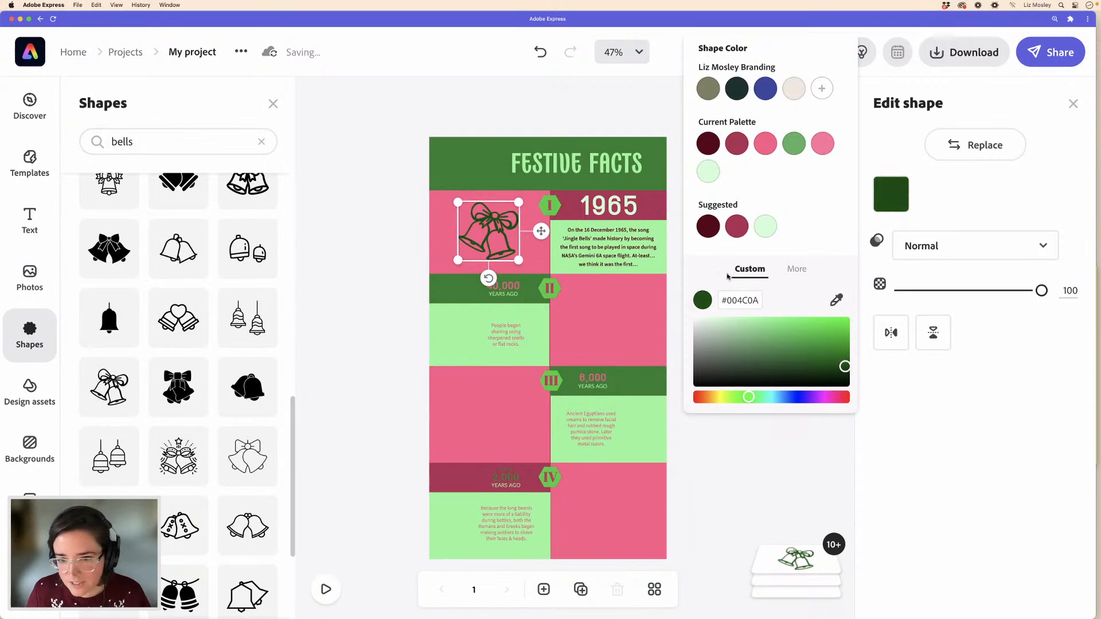
- Recolor the bells to the palette crimson #B22D52, adjust their position in the pink block and deselect them
{"action": "left_click_drag", "start_coordinate": [757, 342], "coordinate": [781, 347]}
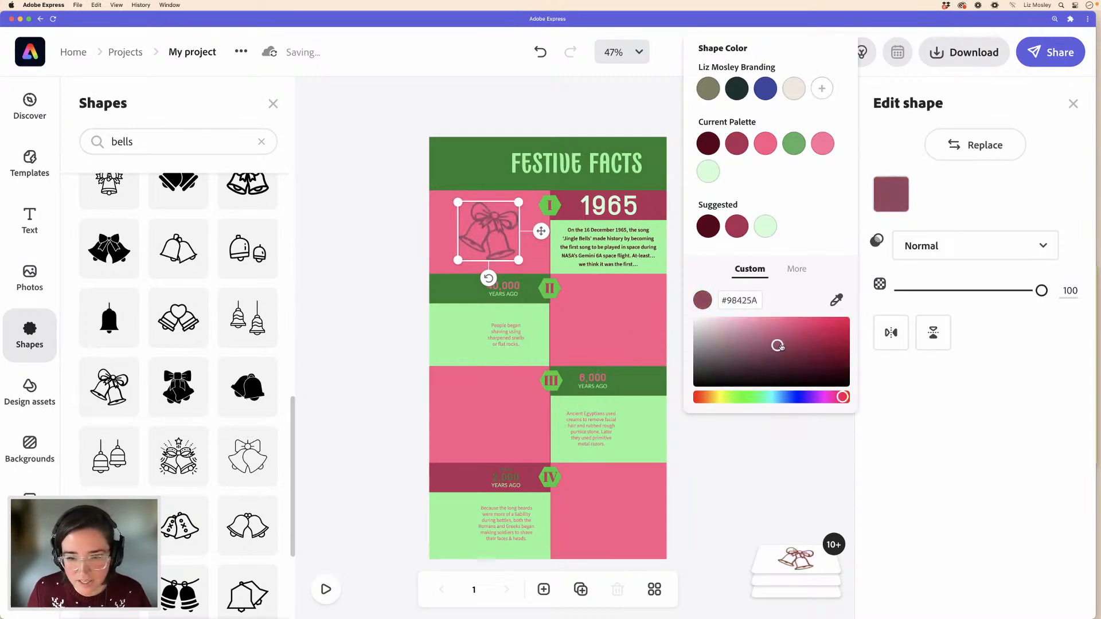
{"action": "left_click", "coordinate": [737, 226]}
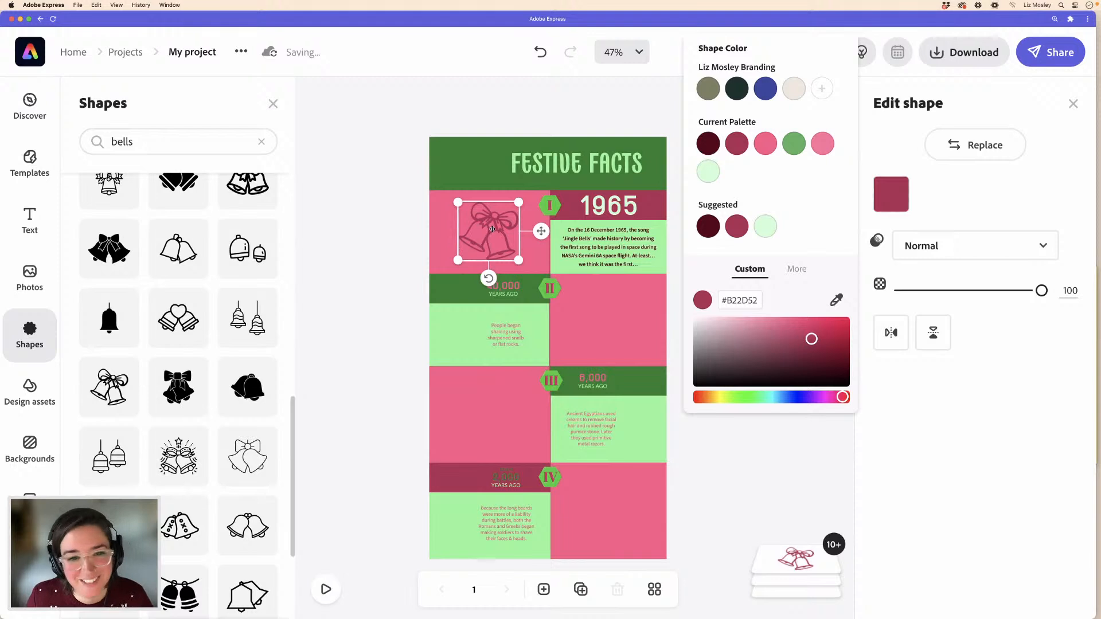
{"action": "left_click_drag", "start_coordinate": [485, 230], "coordinate": [489, 235]}
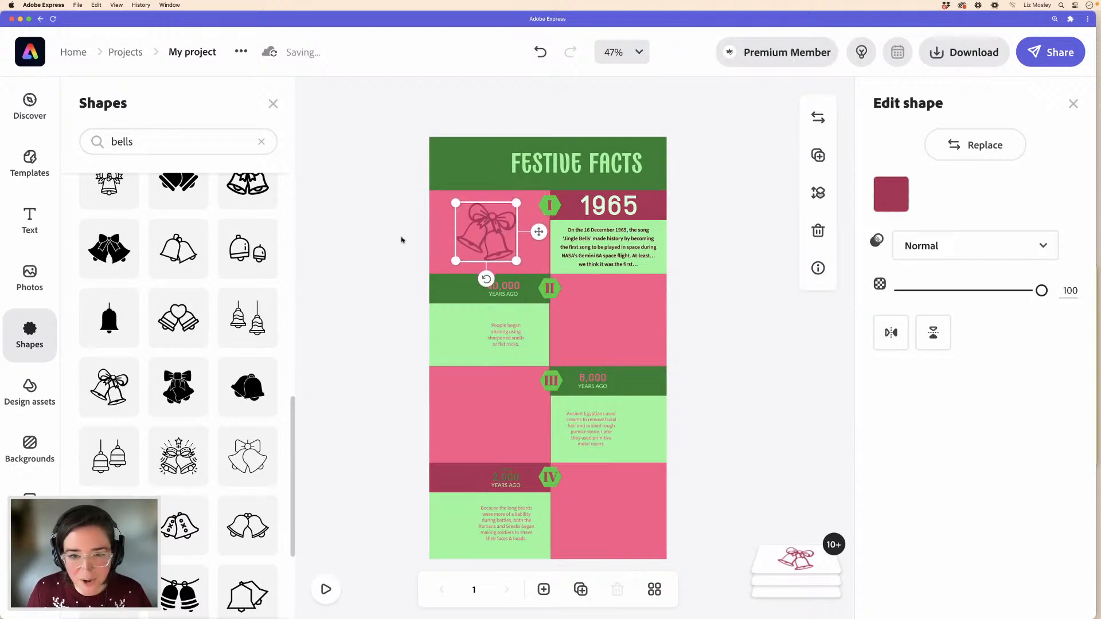
{"action": "left_click", "coordinate": [703, 362]}
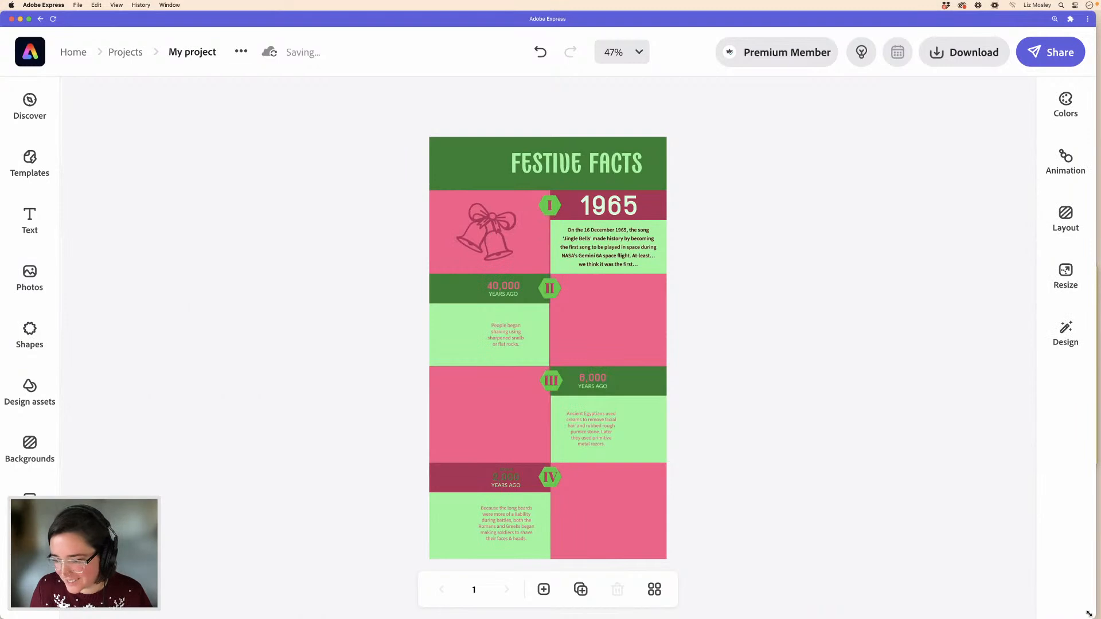
- Uncover the sticky note, select its Coca-Cola paragraph, and return to the design with its window widened again
{"action": "left_click_drag", "start_coordinate": [1094, 614], "coordinate": [1012, 617]}
{"action": "left_click", "coordinate": [1059, 455]}
{"action": "left_click_drag", "start_coordinate": [1050, 343], "coordinate": [969, 317]}
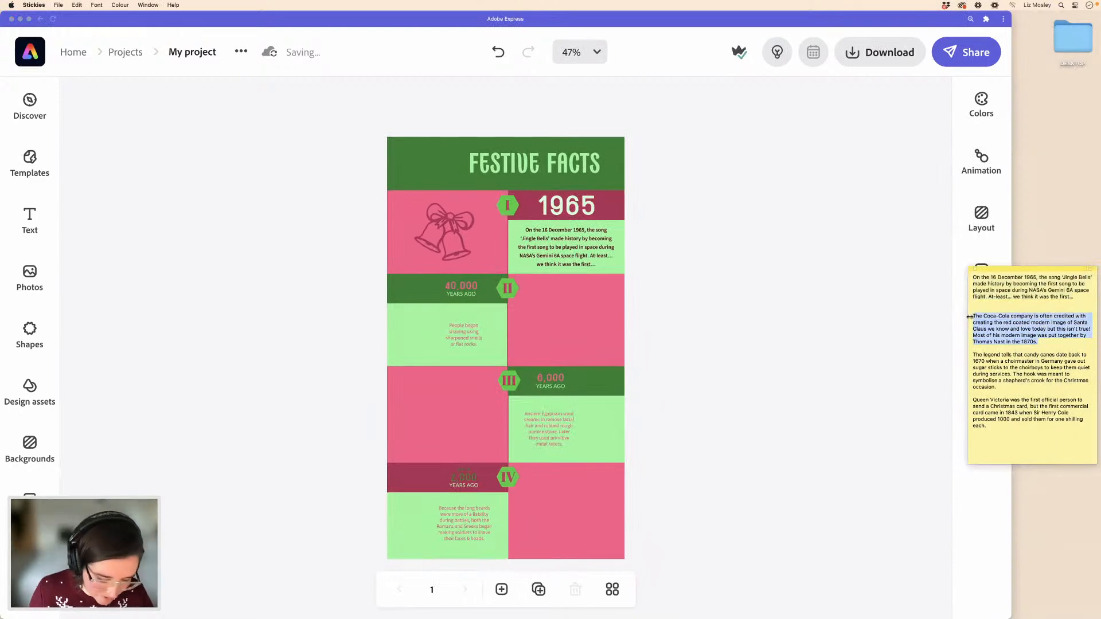
{"action": "left_click", "coordinate": [823, 336]}
{"action": "left_click_drag", "start_coordinate": [1022, 610], "coordinate": [1098, 614]}
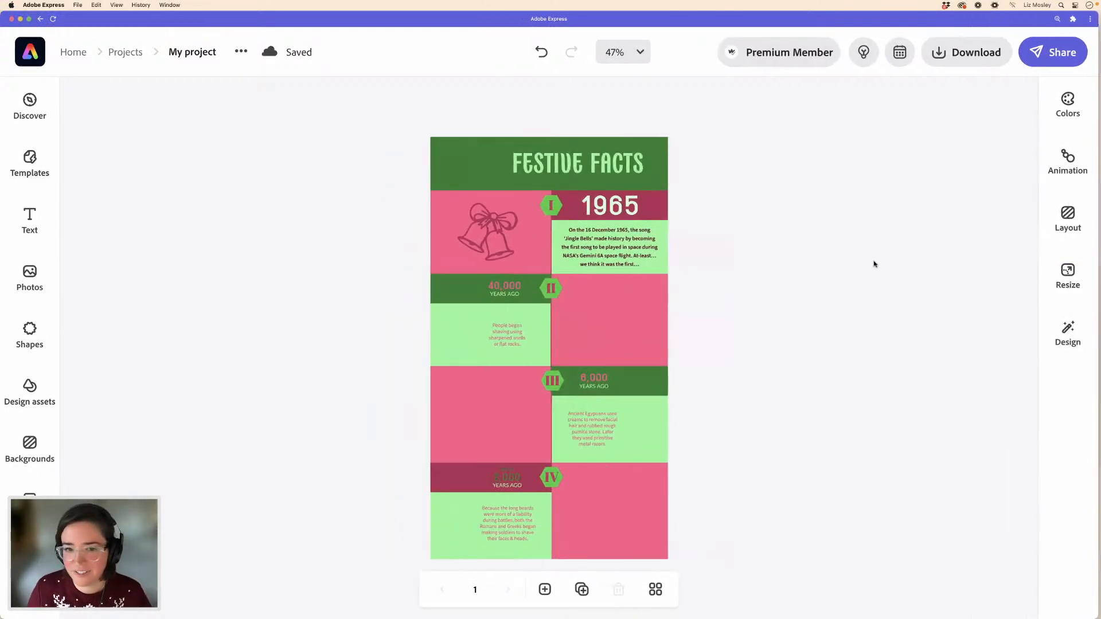
- Replace section II's 'People began shaving' text with the Coca-Cola and Santa Claus paragraph copied from the sticky note
{"action": "left_click", "coordinate": [507, 337]}
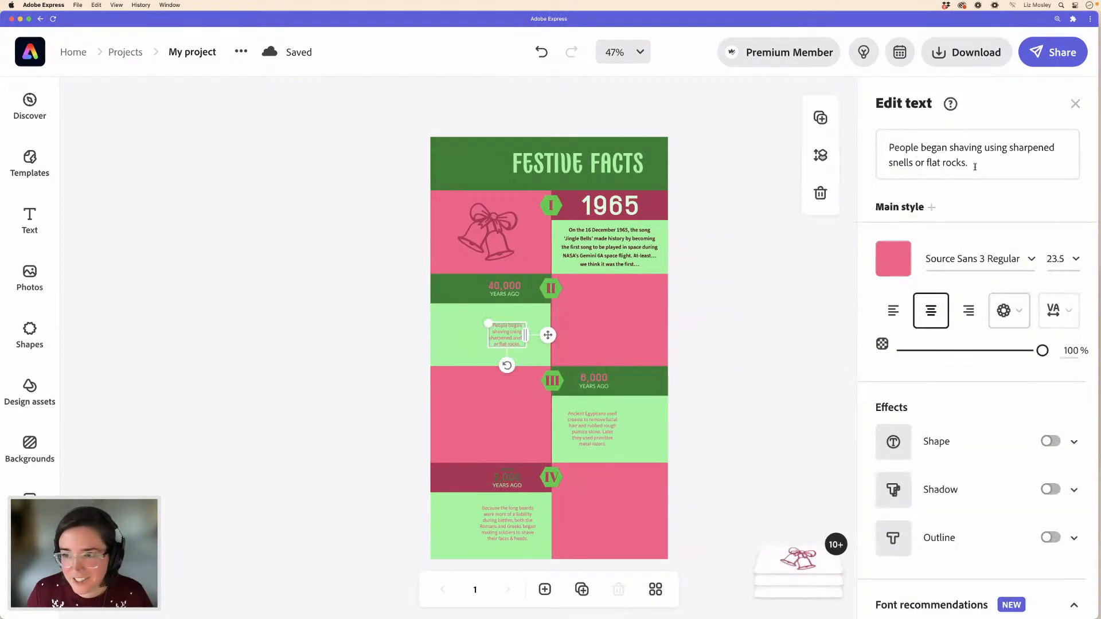
{"action": "left_click", "coordinate": [908, 164]}
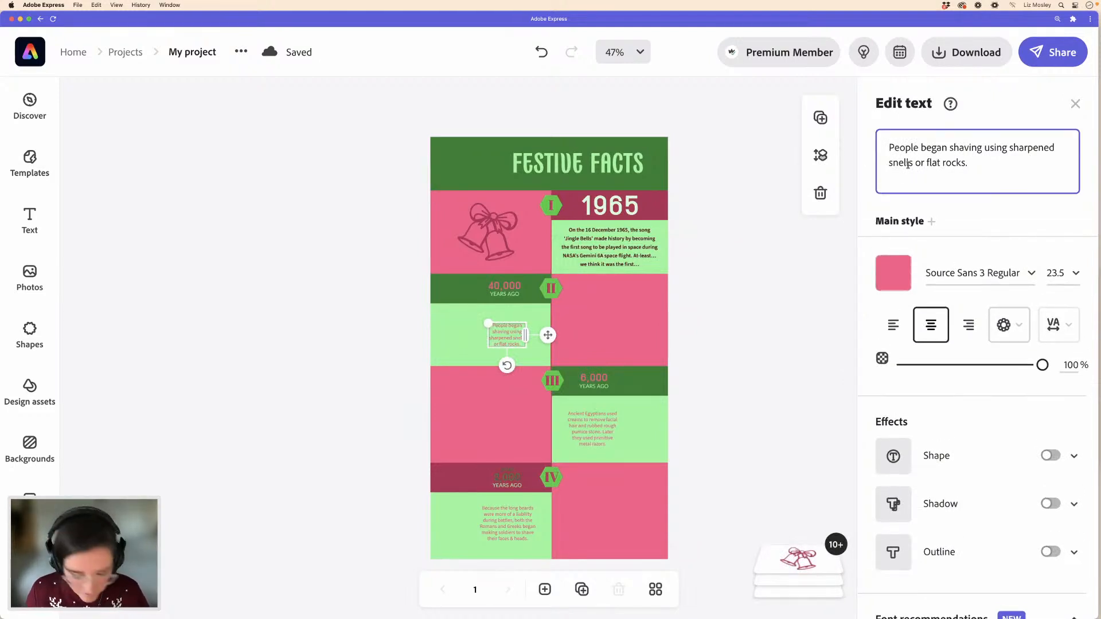
{"action": "key", "text": "super+a"}
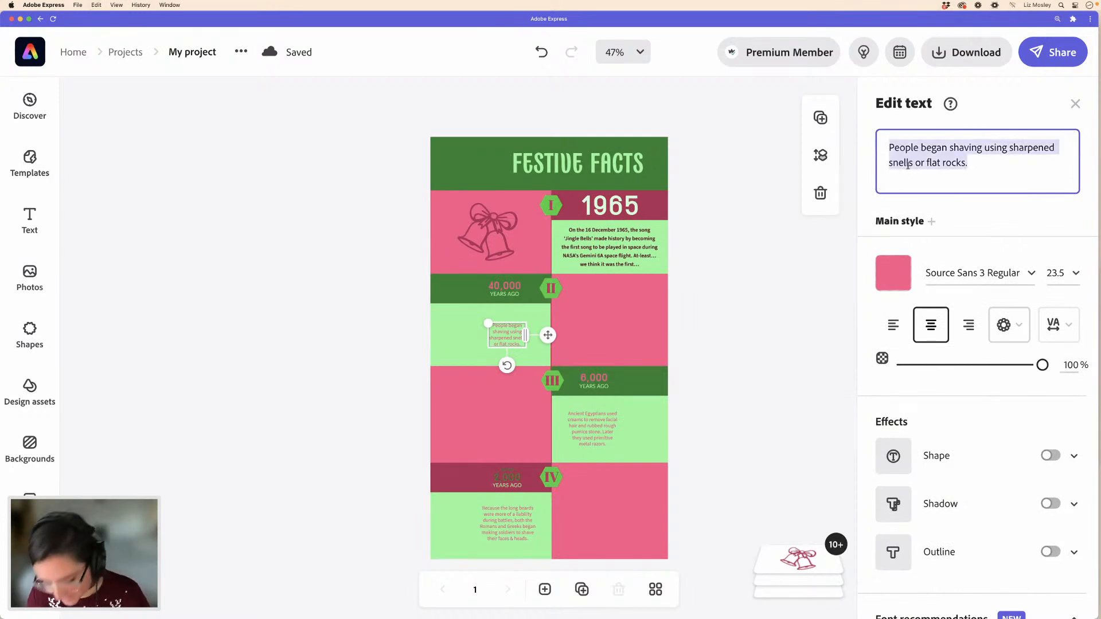
{"action": "left_click_drag", "start_coordinate": [1096, 615], "coordinate": [1060, 615]}
{"action": "triple_click", "coordinate": [1015, 338]}
{"action": "key", "text": "super+c"}
{"action": "left_click", "coordinate": [938, 150]}
{"action": "key", "text": "super+v"}
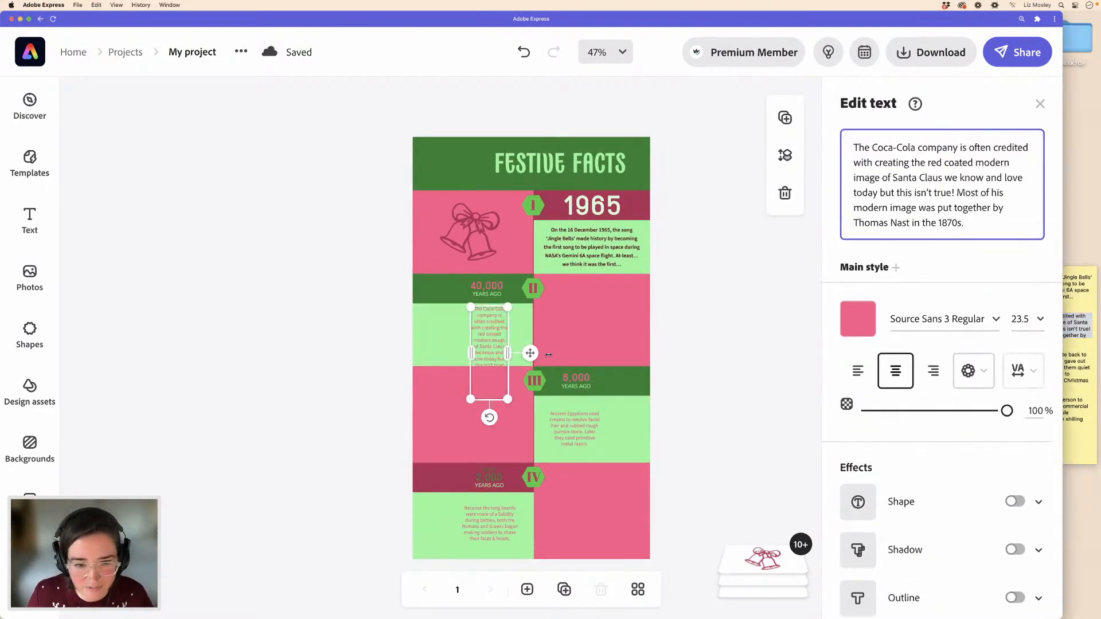
- Widen the Coca-Cola text box and fit it inside section II's light green block
{"action": "left_click_drag", "start_coordinate": [543, 355], "coordinate": [555, 355]}
{"action": "left_click_drag", "start_coordinate": [493, 336], "coordinate": [468, 331]}
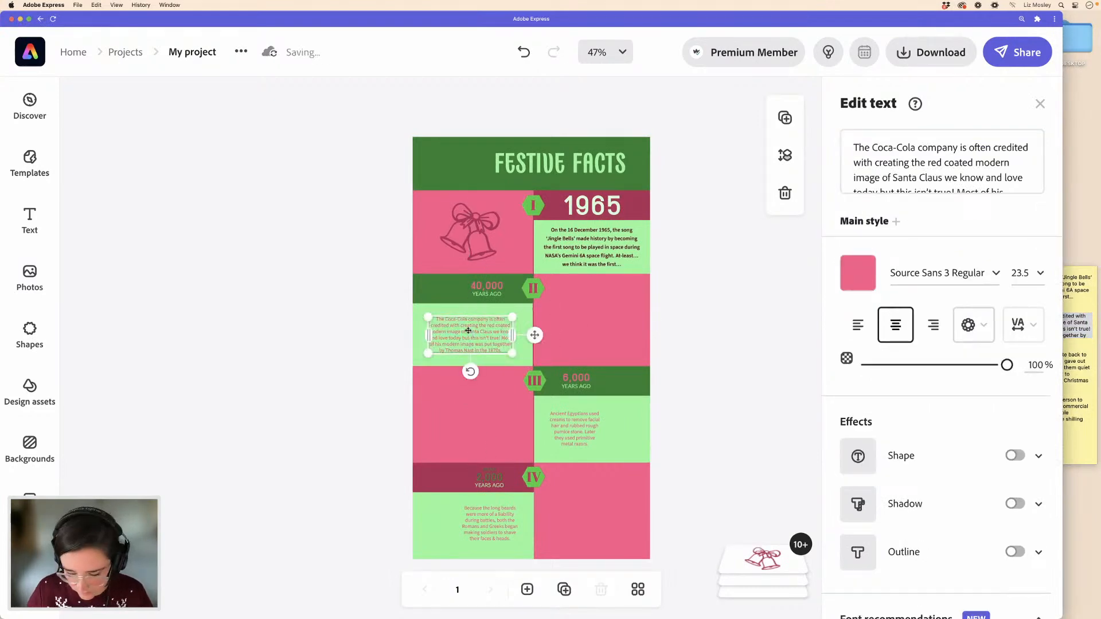
{"action": "key", "text": "Up"}
{"action": "key", "text": "Up"}
{"action": "key", "text": "Up"}
{"action": "key", "text": "Up"}
{"action": "key", "text": "Up"}
{"action": "key", "text": "Up"}
{"action": "key", "text": "Up"}
{"action": "key", "text": "Up"}
{"action": "key", "text": "Up"}
{"action": "key", "text": "Up"}
{"action": "key", "text": "Left"}
{"action": "key", "text": "Left"}
{"action": "key", "text": "Left"}
{"action": "key", "text": "Left"}
{"action": "key", "text": "Left"}
- Enlarge the Coca-Cola text to size 27.7 and nudge it to the center of its light green block
{"action": "mouse_move", "coordinate": [510, 348]}
{"action": "left_mouse_down"}
{"action": "mouse_move", "coordinate": [530, 370]}
{"action": "mouse_move", "coordinate": [527, 356]}
{"action": "left_mouse_up"}
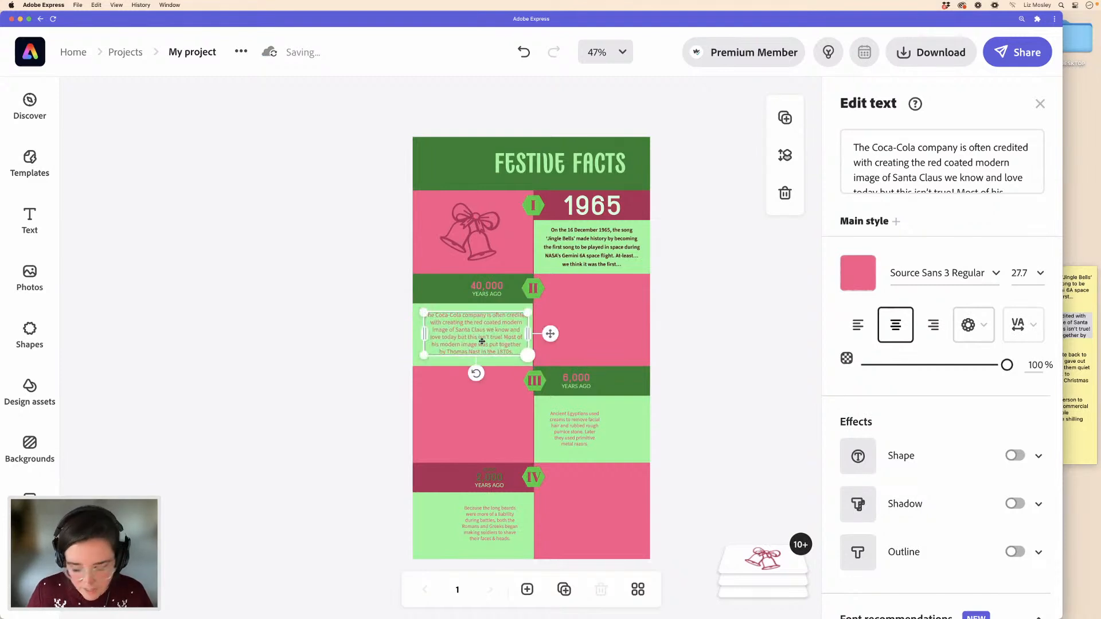
{"action": "key", "text": "Left"}
{"action": "key", "text": "Left"}
{"action": "key", "text": "Left"}
{"action": "key", "text": "Left"}
{"action": "key", "text": "Down"}
{"action": "key", "text": "Down"}
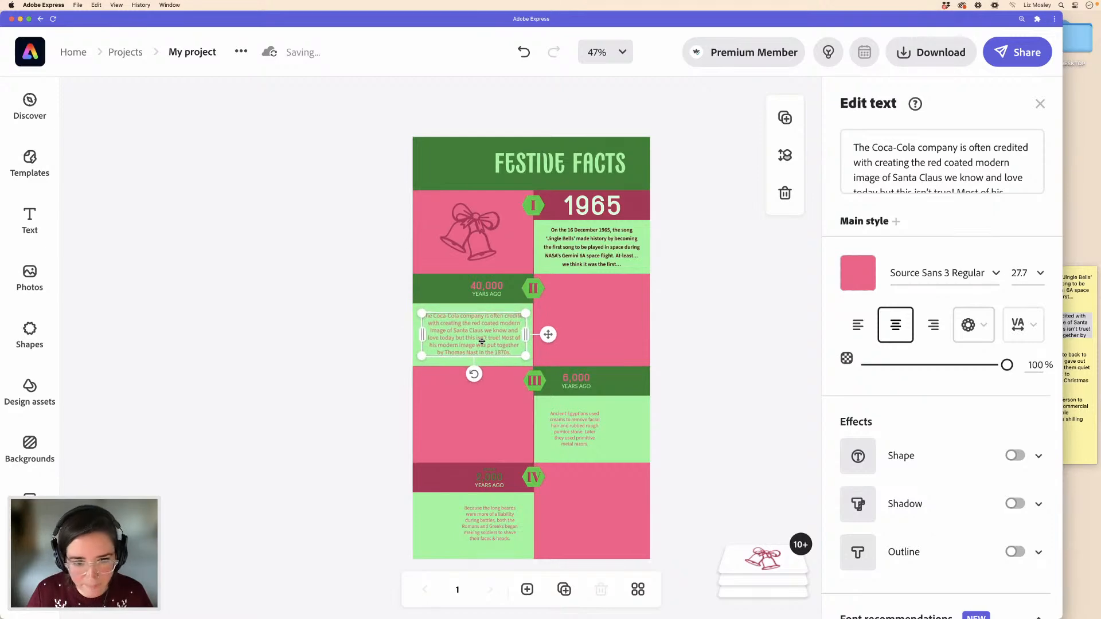
- Set the Coca-Cola text's font to Source Sans 3 Semibold and its color to dark red #590018
{"action": "left_click", "coordinate": [982, 278]}
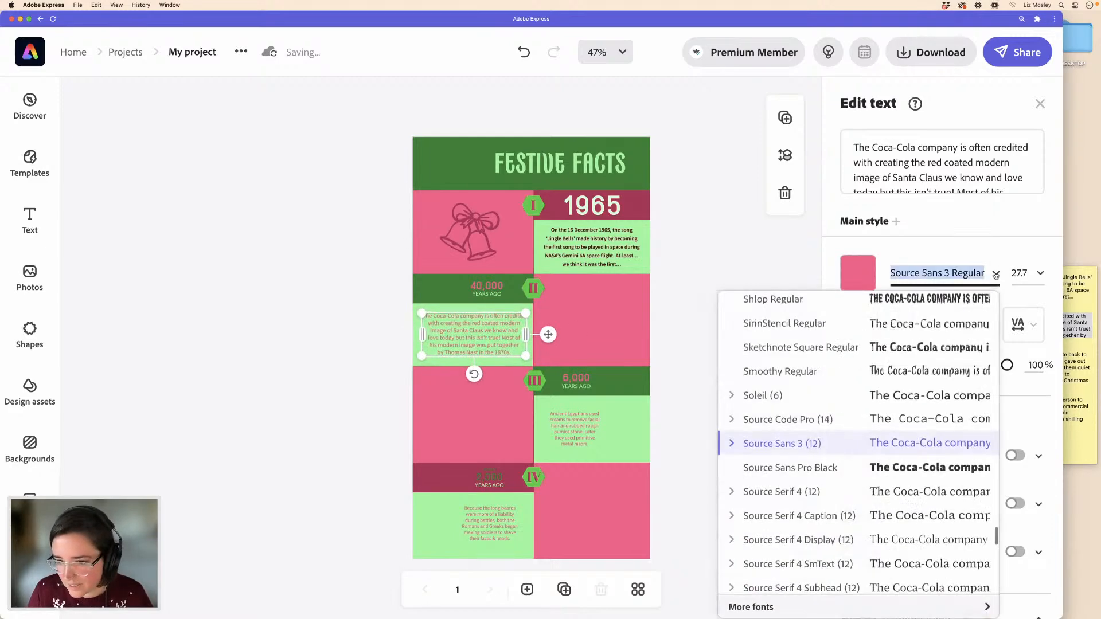
{"action": "left_click", "coordinate": [731, 444]}
{"action": "scroll", "coordinate": [791, 491], "scroll_direction": "down", "scroll_amount": 3}
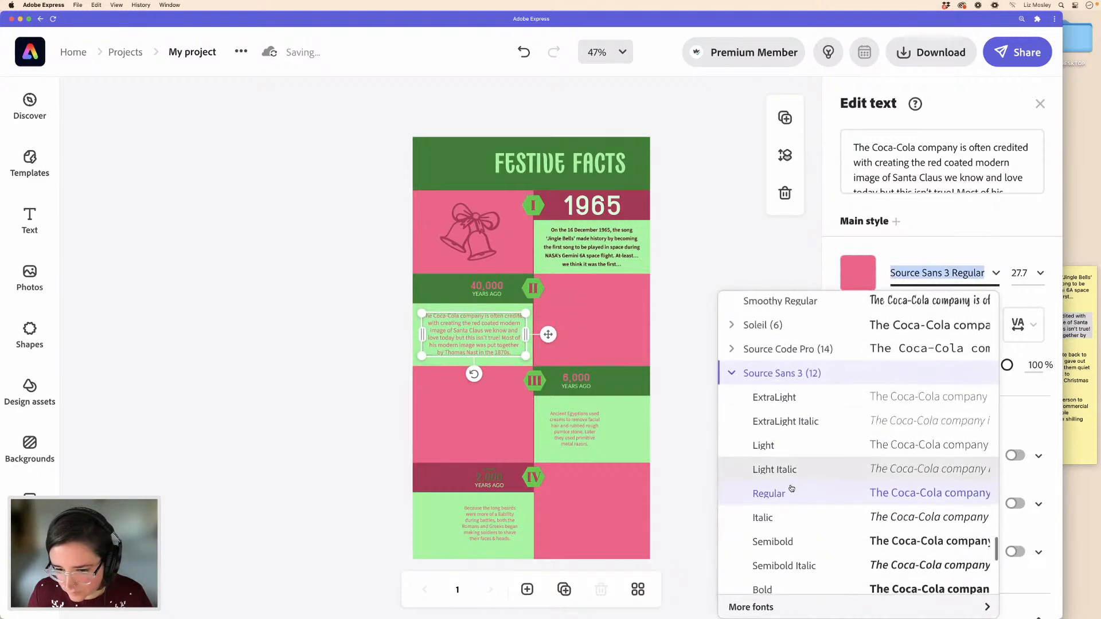
{"action": "left_click", "coordinate": [777, 515]}
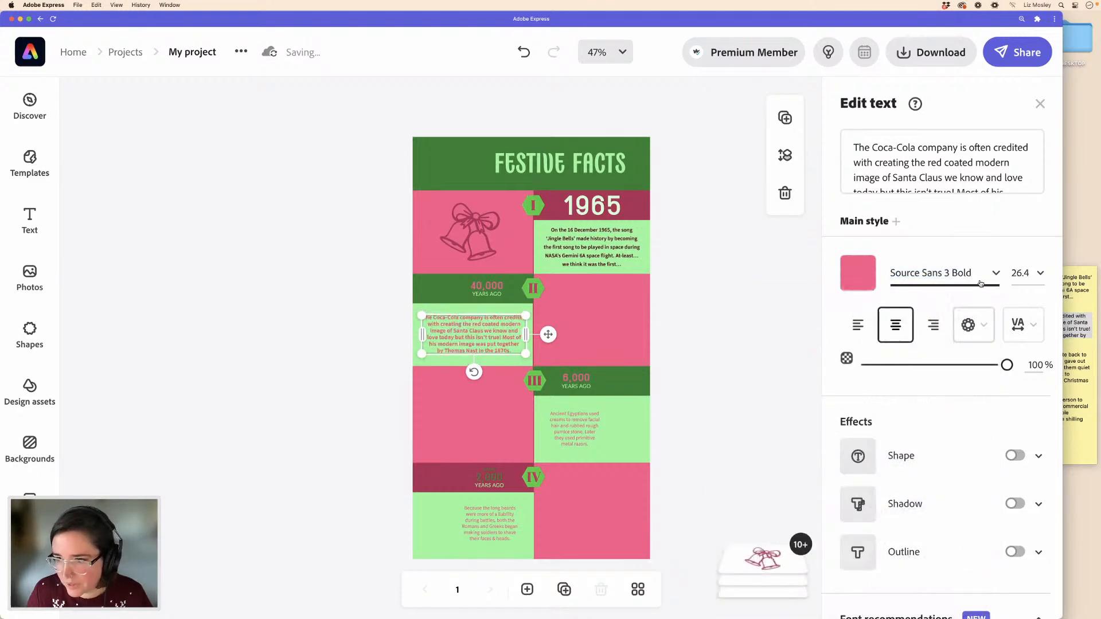
{"action": "left_click", "coordinate": [999, 274]}
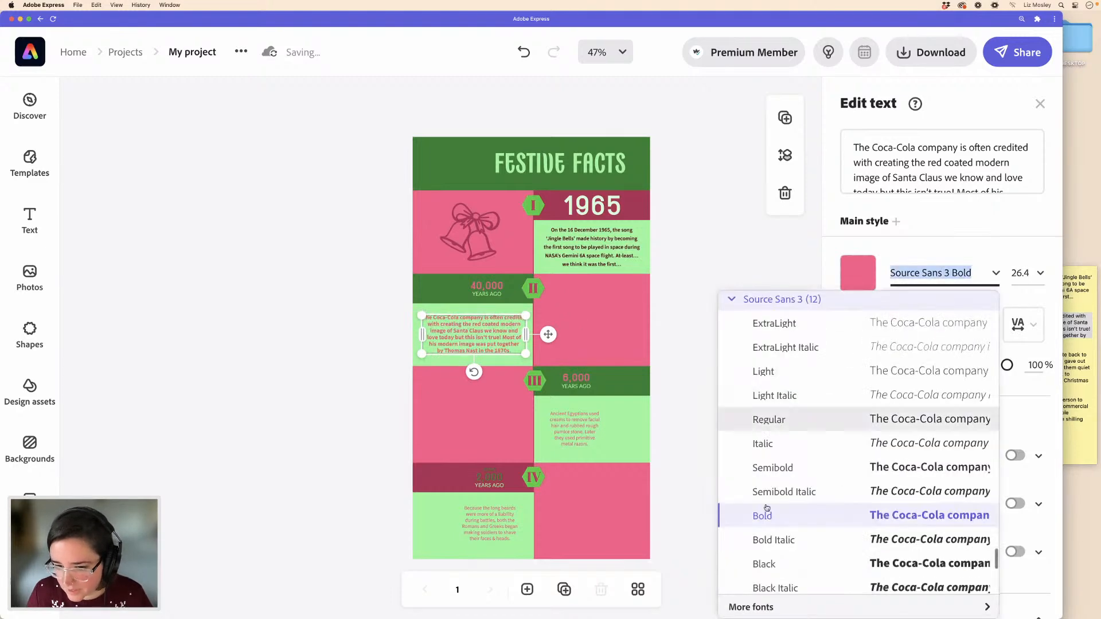
{"action": "left_click", "coordinate": [777, 466]}
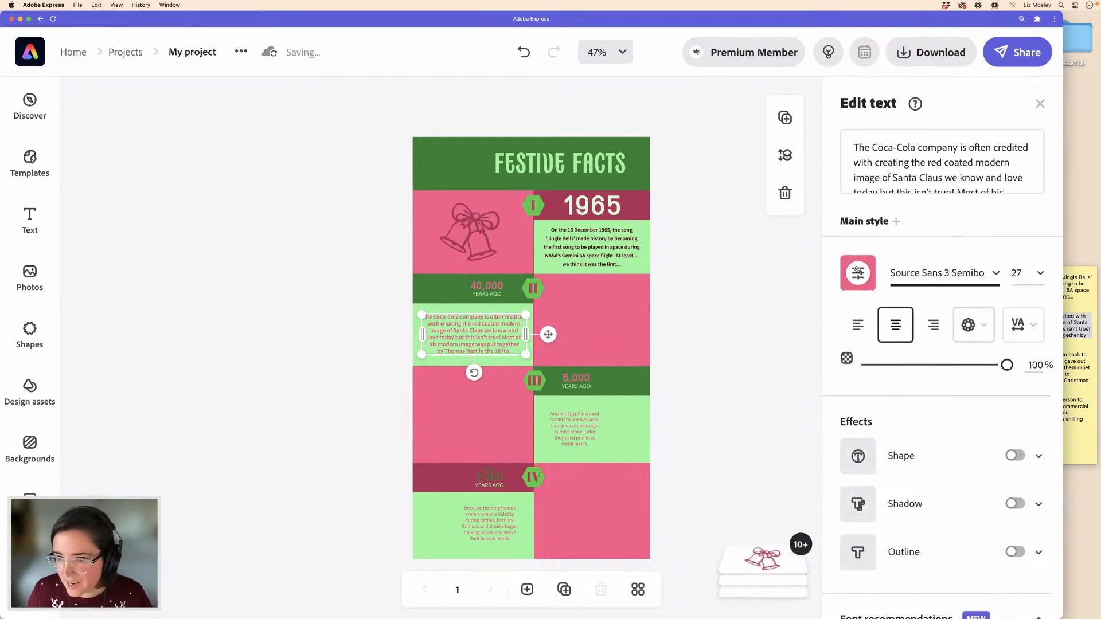
{"action": "left_click", "coordinate": [858, 274]}
{"action": "left_click", "coordinate": [675, 261]}
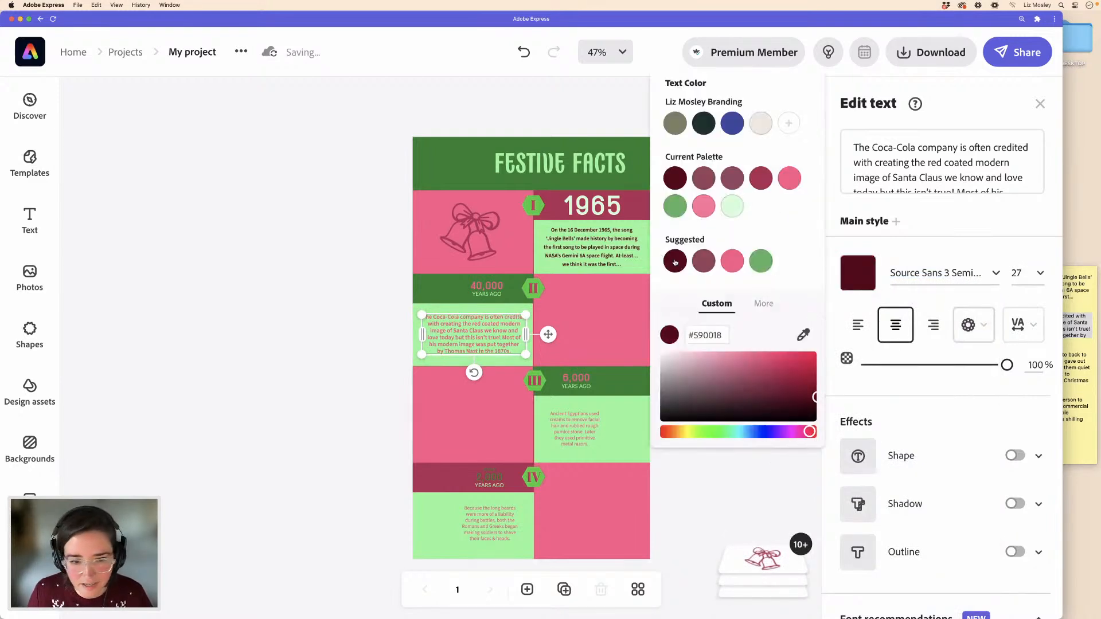
- Check the 'Jingle Bells' text's line spacing, set the Coca-Cola text's line spacing to 41 and deselect it
{"action": "left_click", "coordinate": [594, 255]}
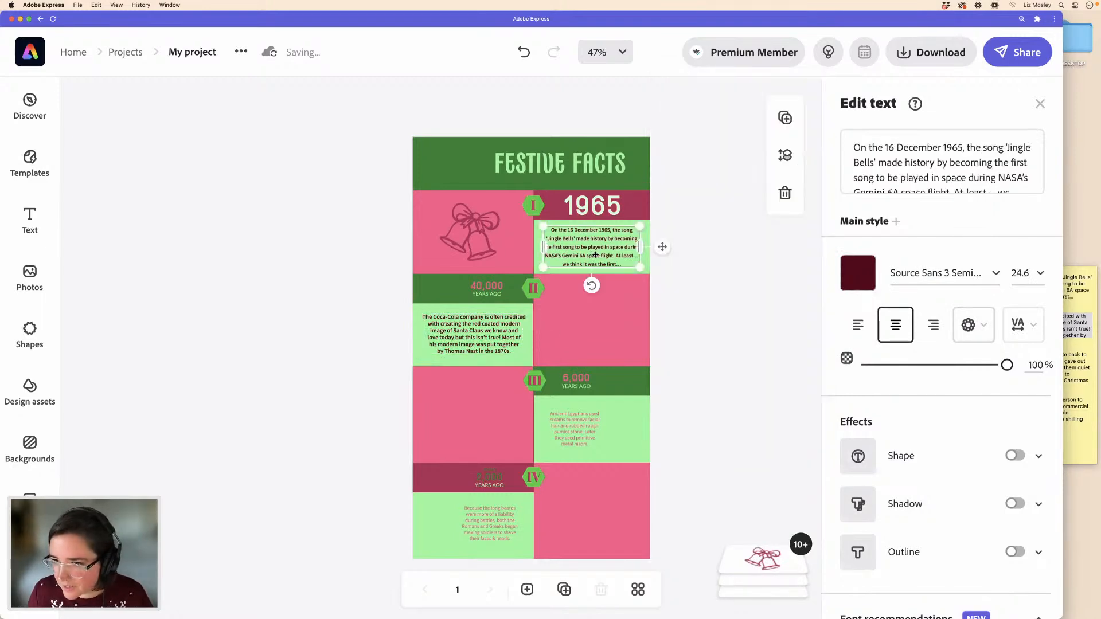
{"action": "left_click", "coordinate": [1025, 327]}
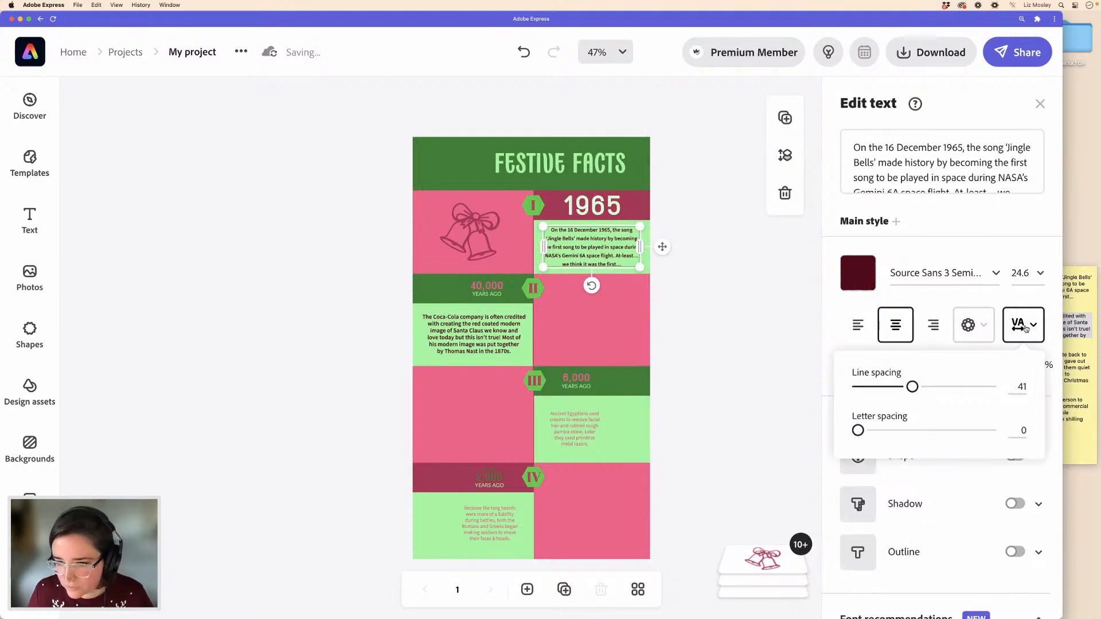
{"action": "left_click", "coordinate": [475, 340]}
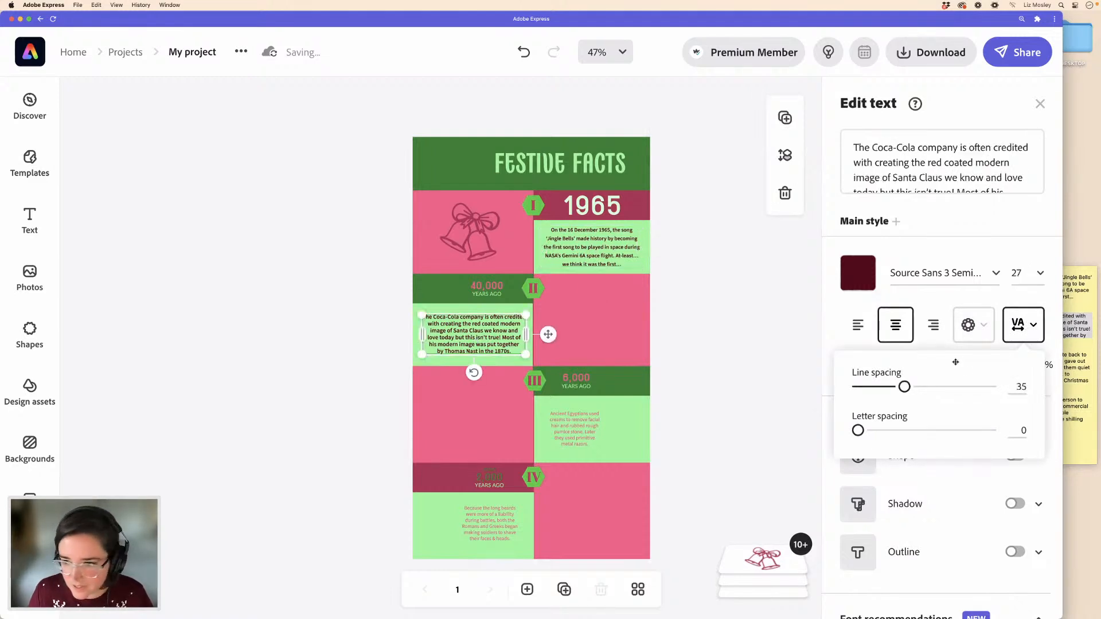
{"action": "left_click", "coordinate": [1032, 323]}
{"action": "double_click", "coordinate": [1017, 387]}
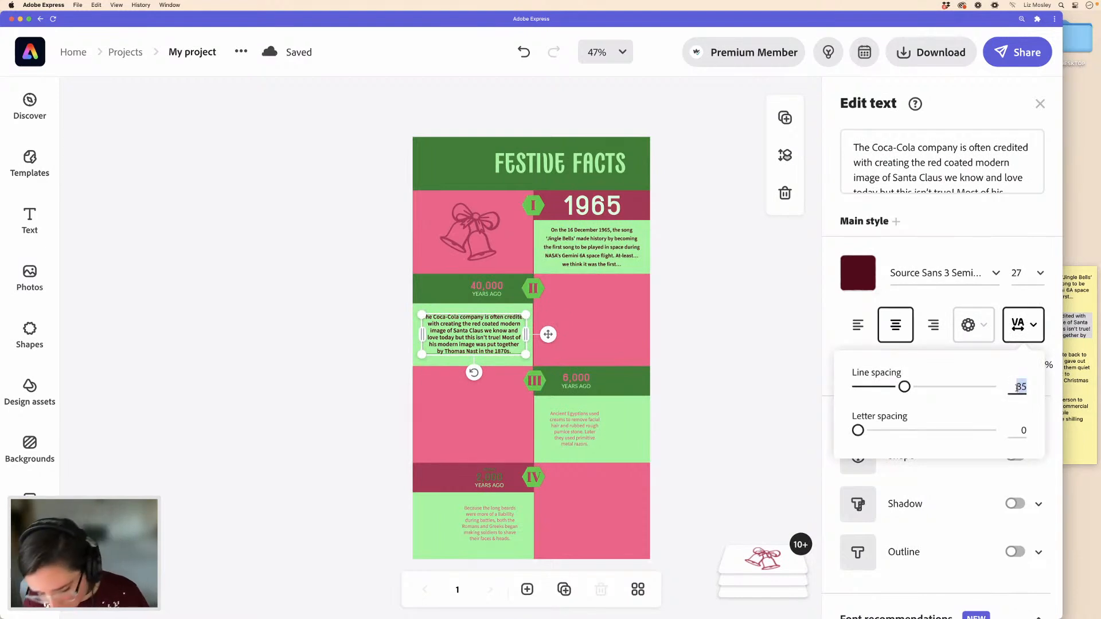
{"action": "type", "text": "41"}
{"action": "key", "text": "Return"}
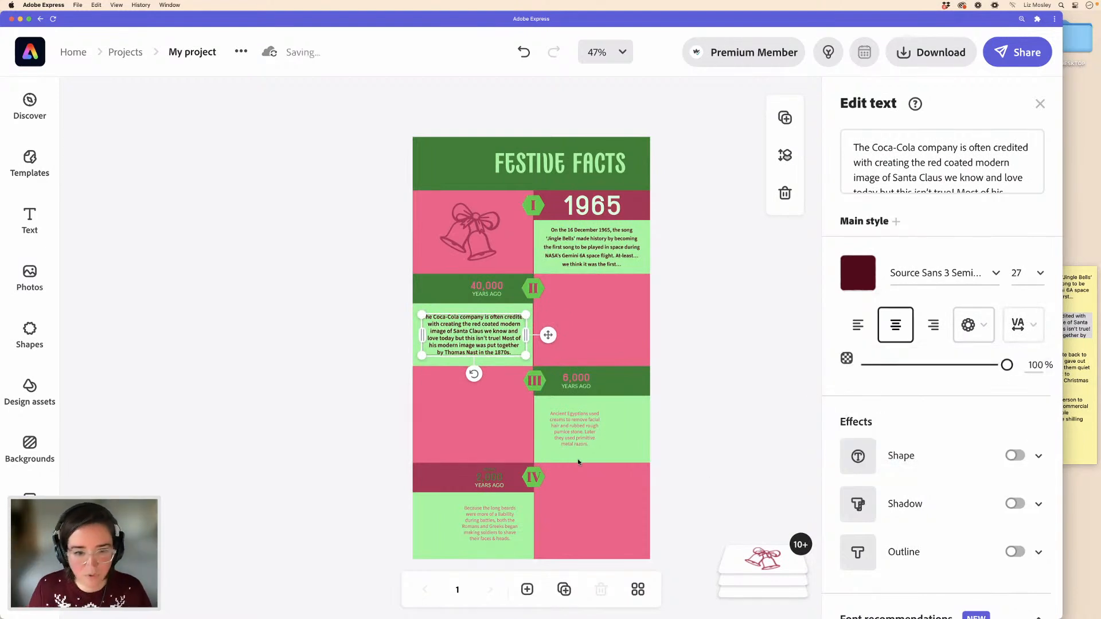
{"action": "left_click", "coordinate": [341, 319]}
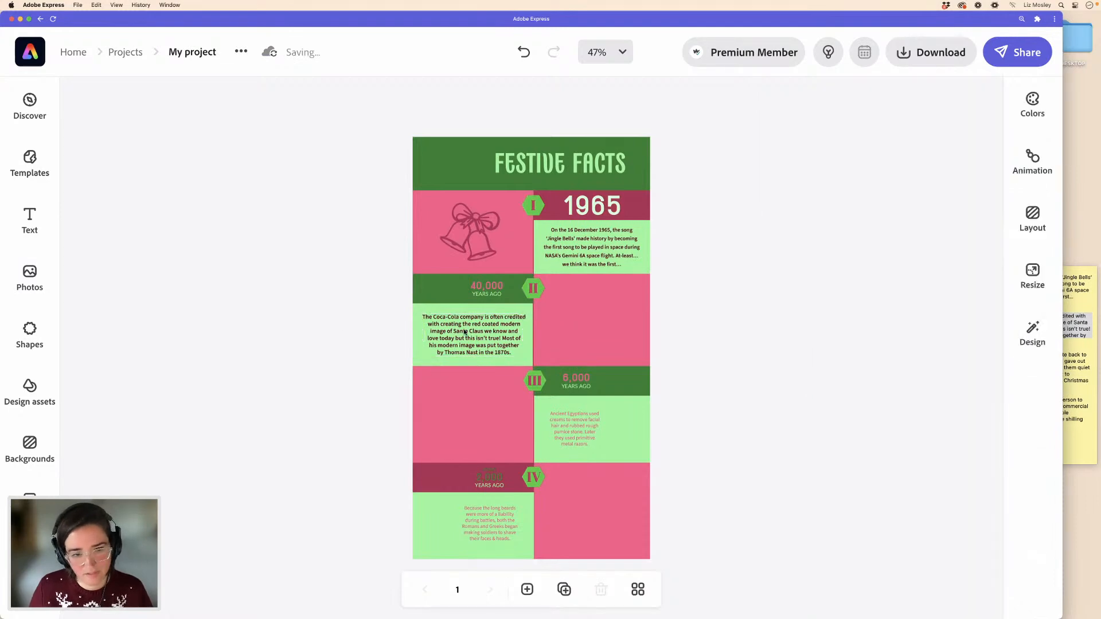
- Set the line spacing of the Coca-Cola text in section II to 81
{"action": "left_click", "coordinate": [465, 334]}
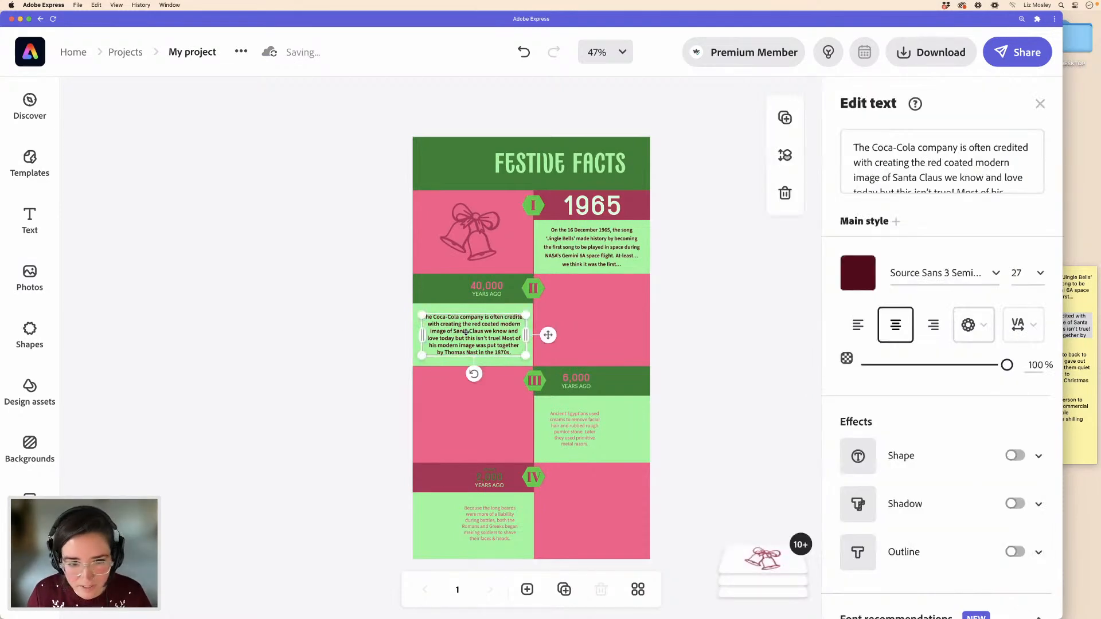
{"action": "left_click", "coordinate": [1037, 326]}
{"action": "left_click_drag", "start_coordinate": [917, 388], "coordinate": [966, 390]}
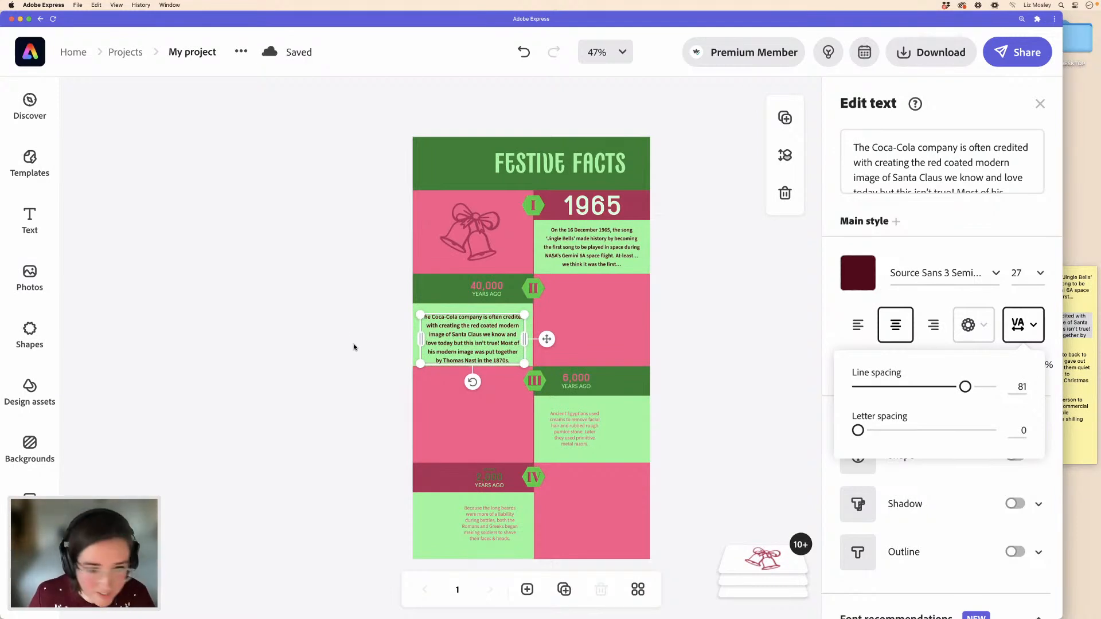
- Move the Coca-Cola text slightly up and fine-tune its horizontal position to center it in its light green block
{"action": "left_click", "coordinate": [475, 331]}
{"action": "left_click_drag", "start_coordinate": [475, 332], "coordinate": [477, 330]}
{"action": "key", "text": "Right"}
{"action": "key", "text": "Right"}
{"action": "key", "text": "Right"}
{"action": "key", "text": "Right"}
{"action": "key", "text": "Right"}
{"action": "key", "text": "Right"}
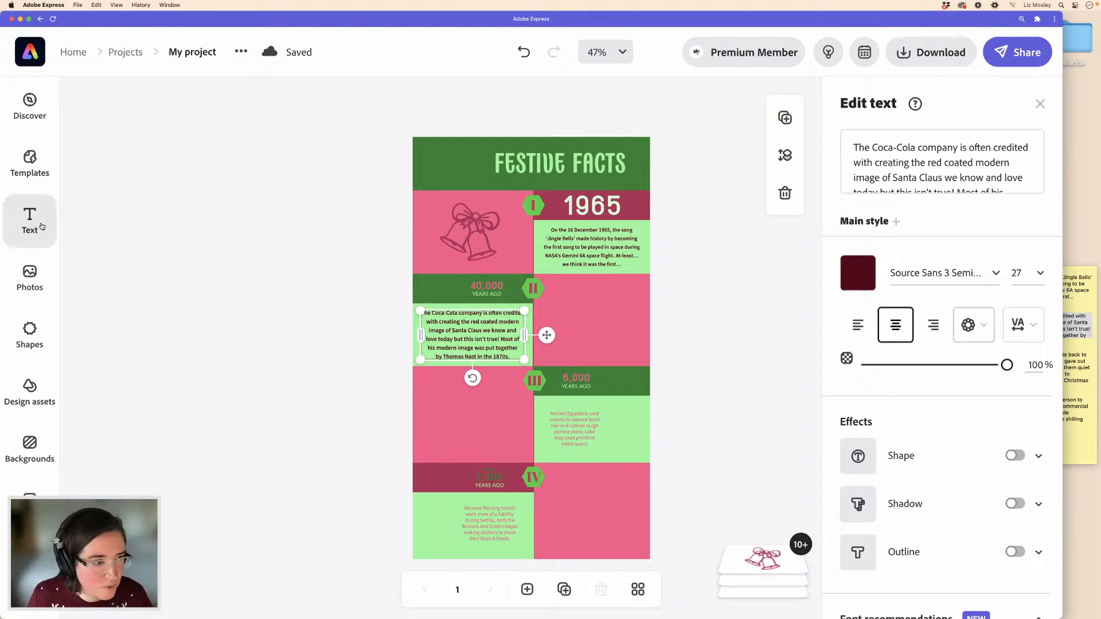
- Delete section II's "YEARS AGO" text and replace the "40,000" heading with "Thomas Nast" copied from the Coca-Cola text
{"action": "left_click", "coordinate": [486, 295]}
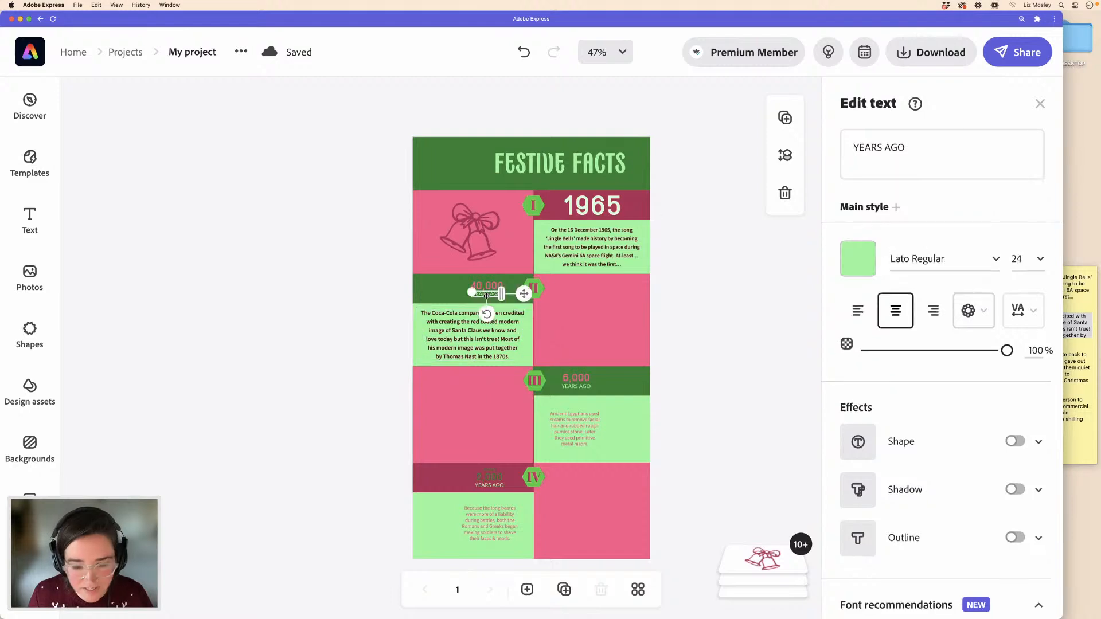
{"action": "key", "text": "Delete"}
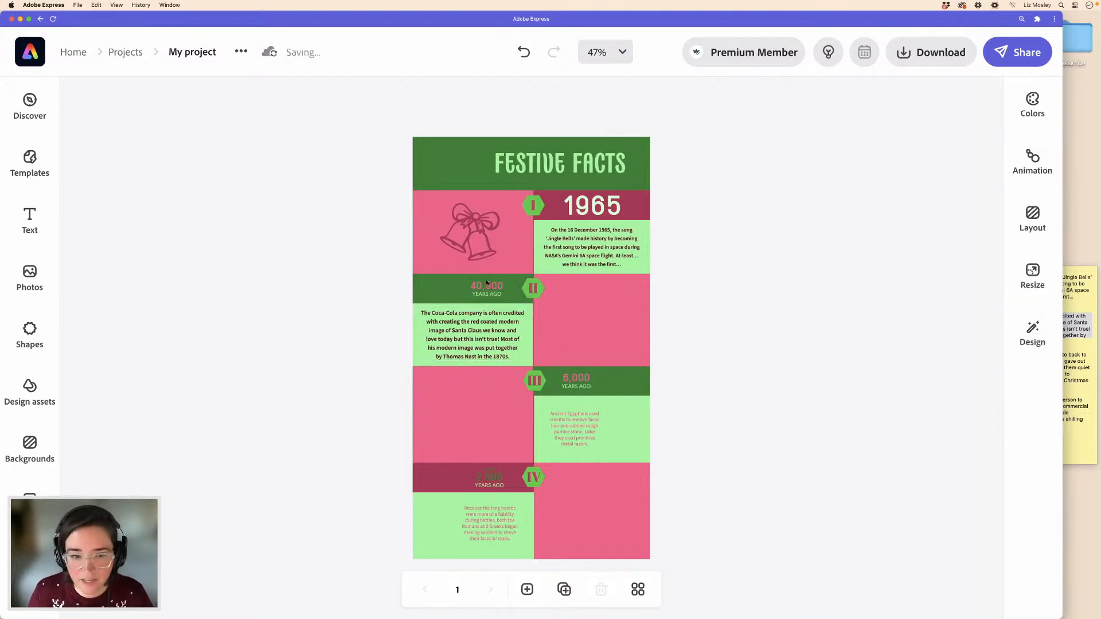
{"action": "left_click", "coordinate": [487, 287]}
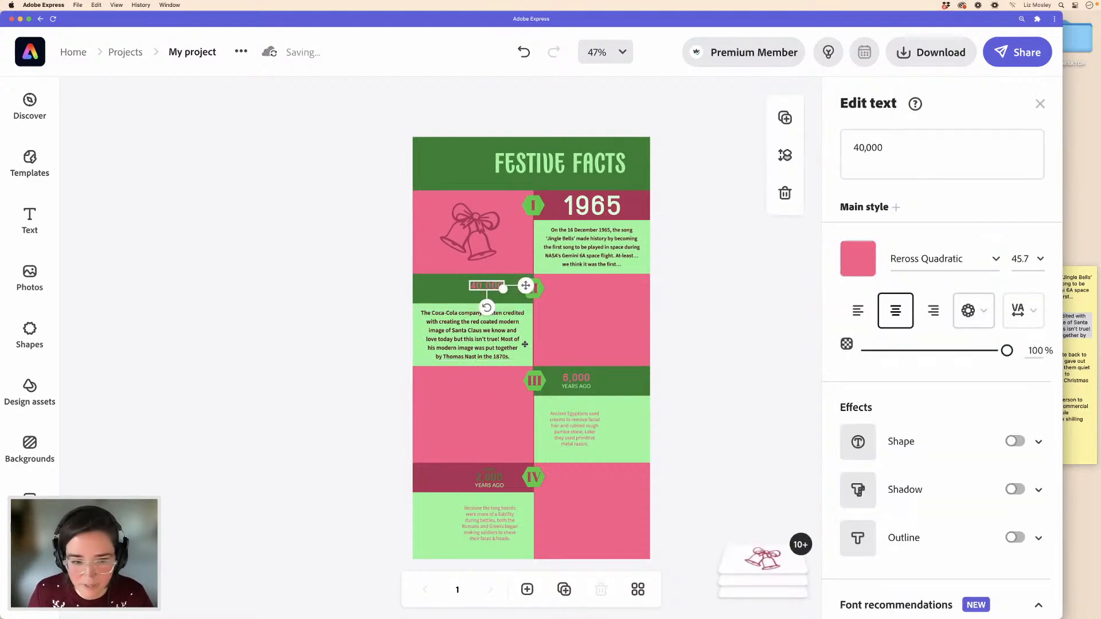
{"action": "left_click", "coordinate": [464, 345]}
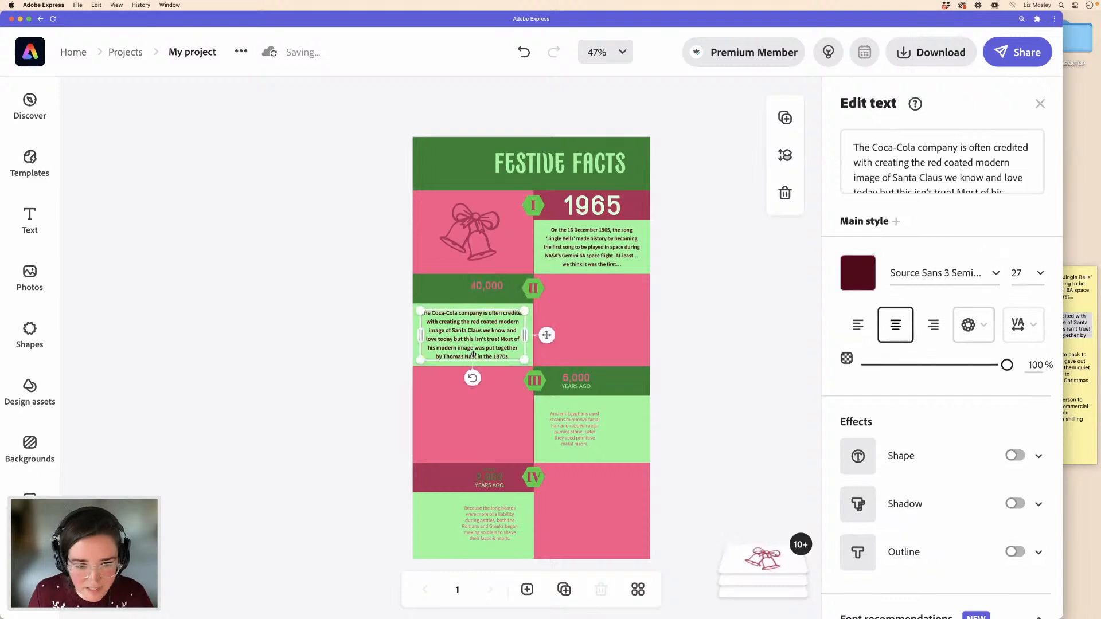
{"action": "left_click", "coordinate": [925, 179]}
{"action": "left_click_drag", "start_coordinate": [907, 191], "coordinate": [854, 192]}
{"action": "key", "text": "ctrl+c"}
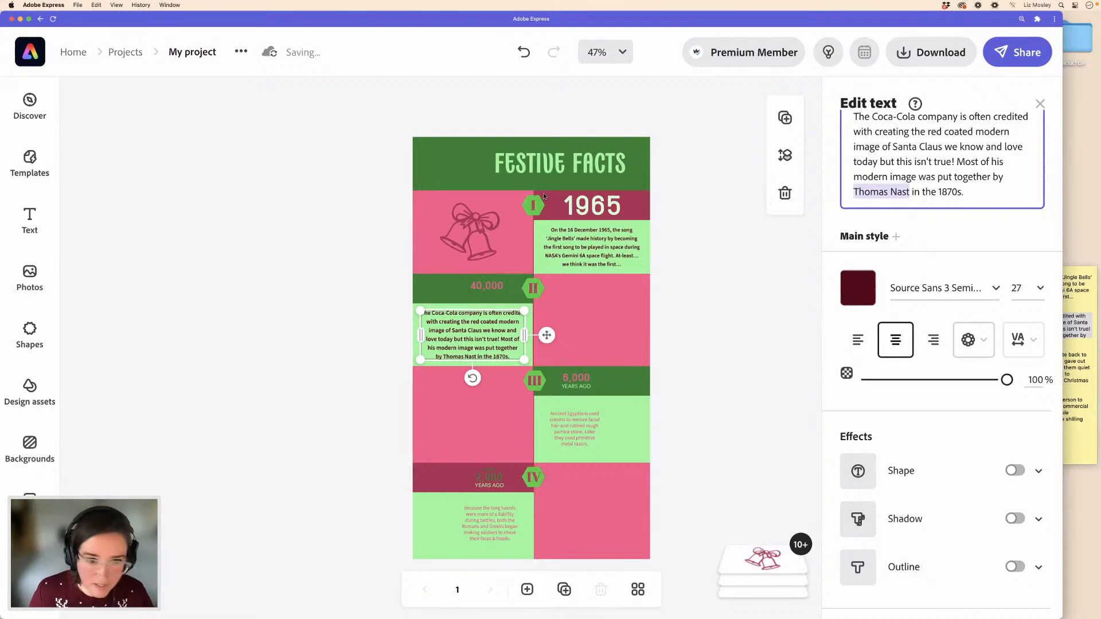
{"action": "left_click", "coordinate": [490, 290]}
{"action": "left_click", "coordinate": [487, 287]}
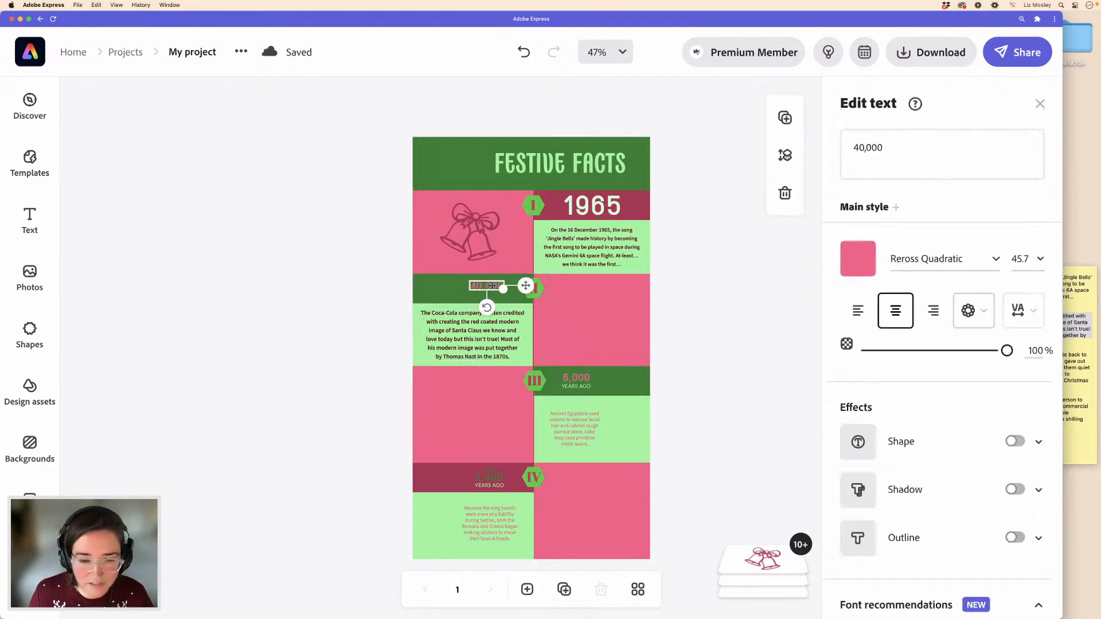
{"action": "left_click", "coordinate": [916, 146]}
{"action": "key", "text": "ctrl+a"}
{"action": "key", "text": "ctrl+v"}
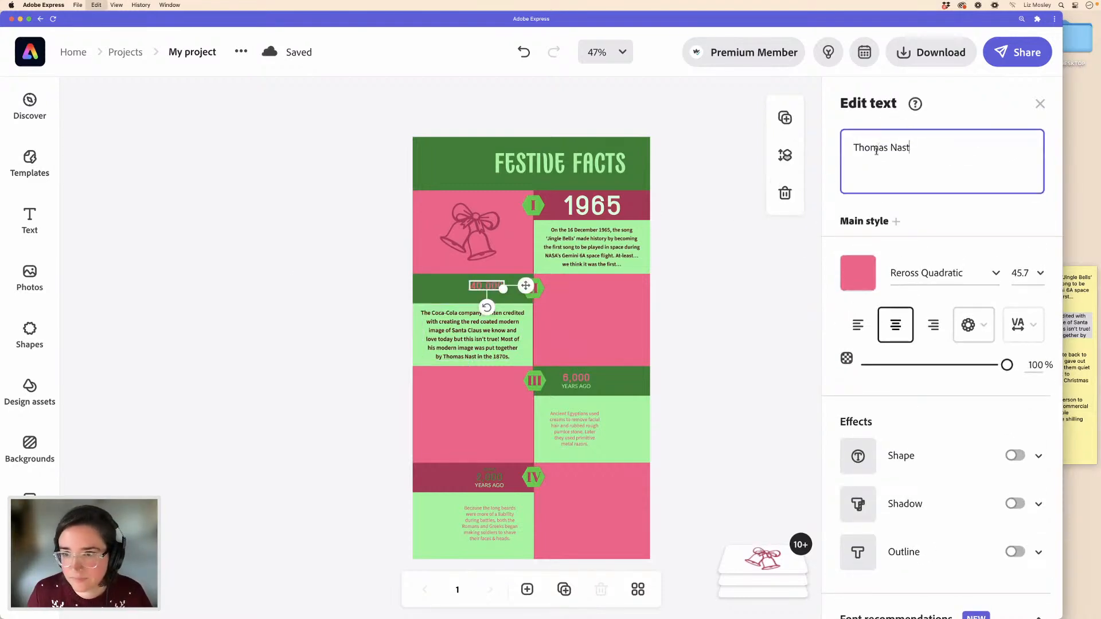
- Enlarge the "Thomas Nast" heading to size 58.9 on two lines and center it in section II's dark green bar
{"action": "left_click_drag", "start_coordinate": [434, 278], "coordinate": [484, 292]}
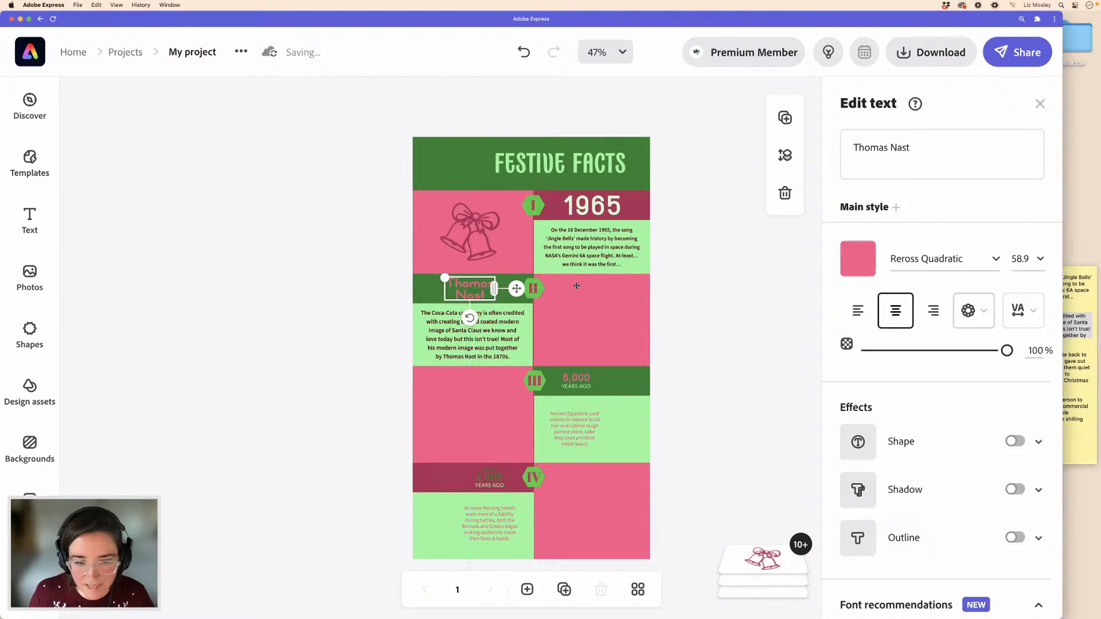
{"action": "key", "text": "Right"}
{"action": "key", "text": "Right"}
{"action": "key", "text": "Right"}
{"action": "key", "text": "Right"}
{"action": "key", "text": "Right"}
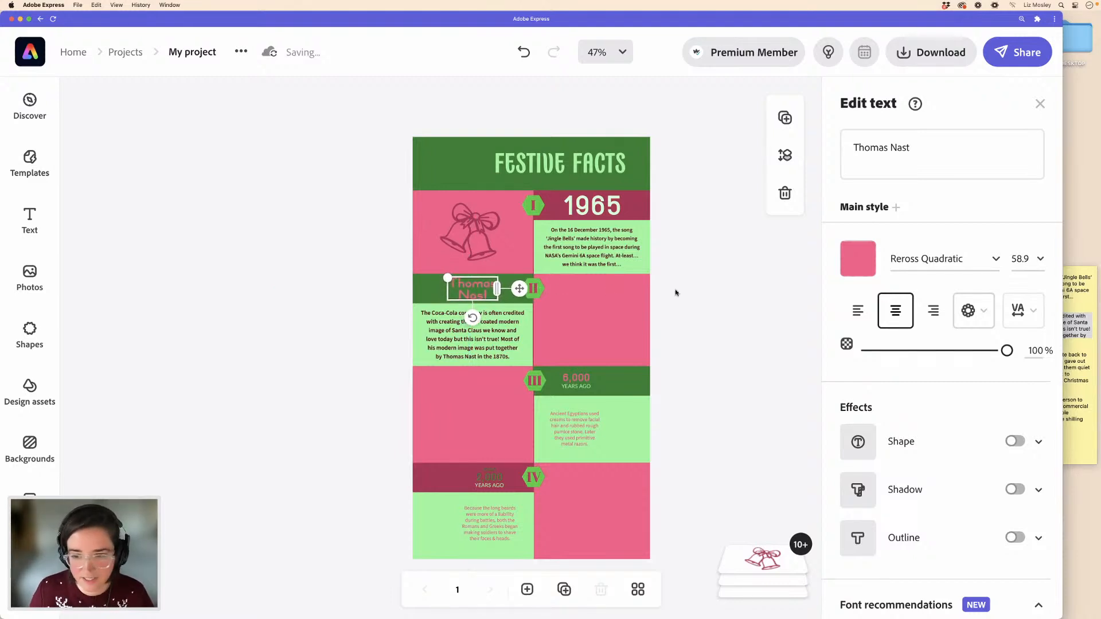
- Try dark red shades on the "Thomas Nast" heading, and settle on light green #D1FDD7 as its text color
{"action": "left_click", "coordinate": [861, 261]}
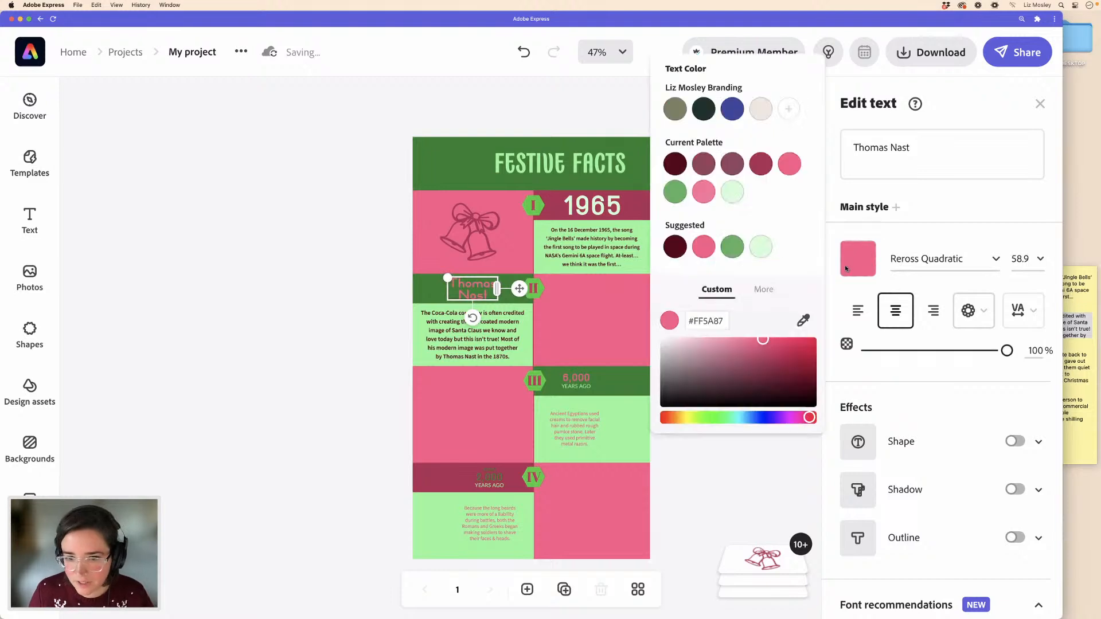
{"action": "left_click", "coordinate": [676, 247]}
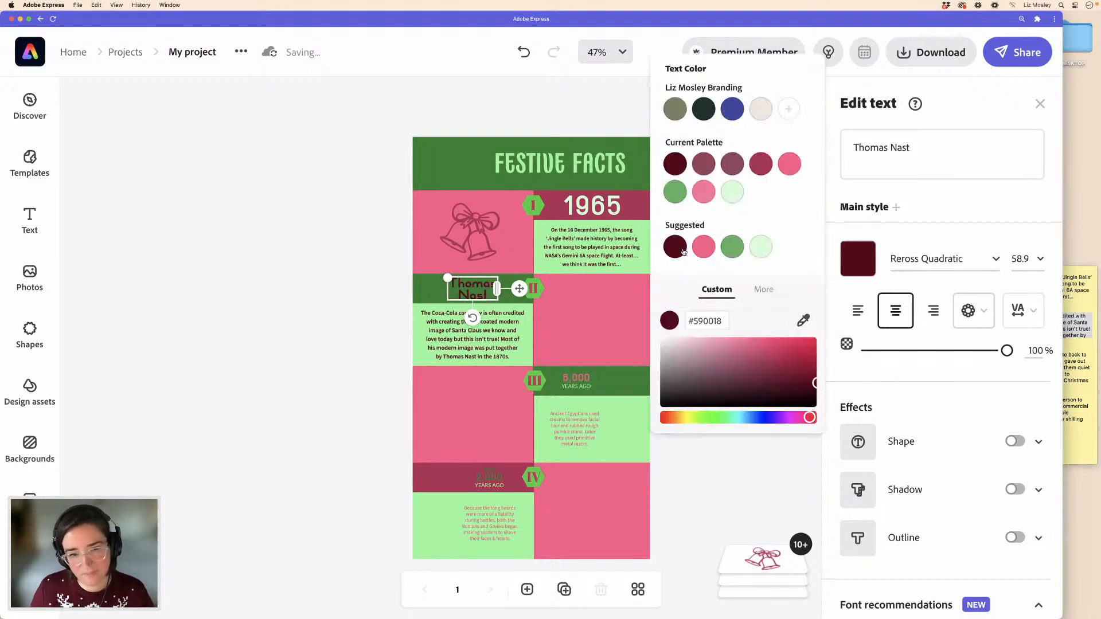
{"action": "left_click_drag", "start_coordinate": [815, 384], "coordinate": [811, 391]}
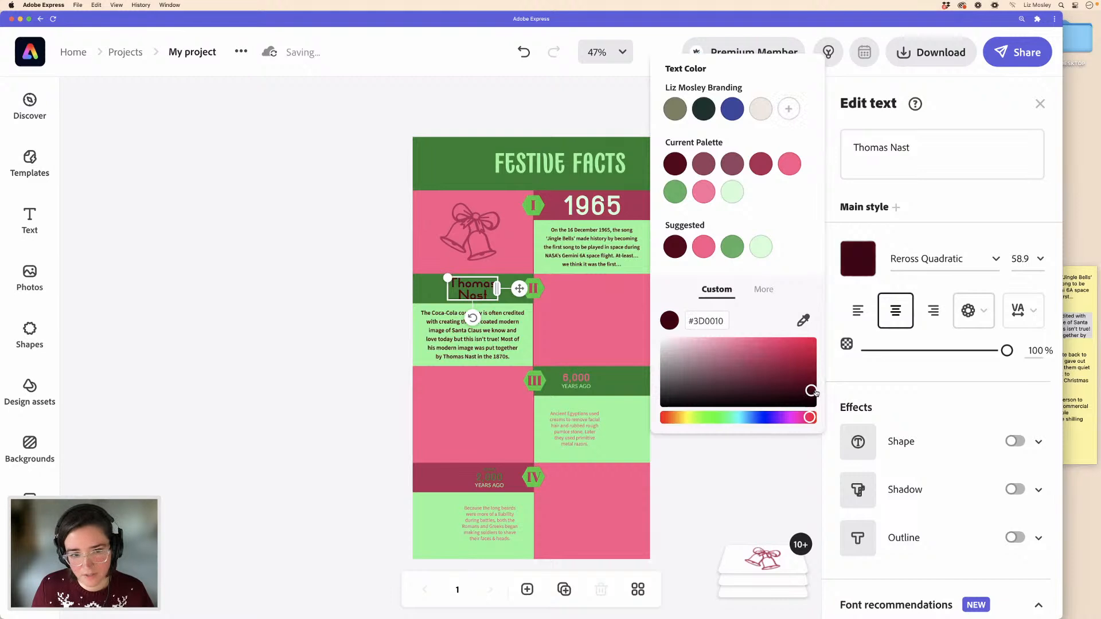
{"action": "left_click", "coordinate": [763, 247]}
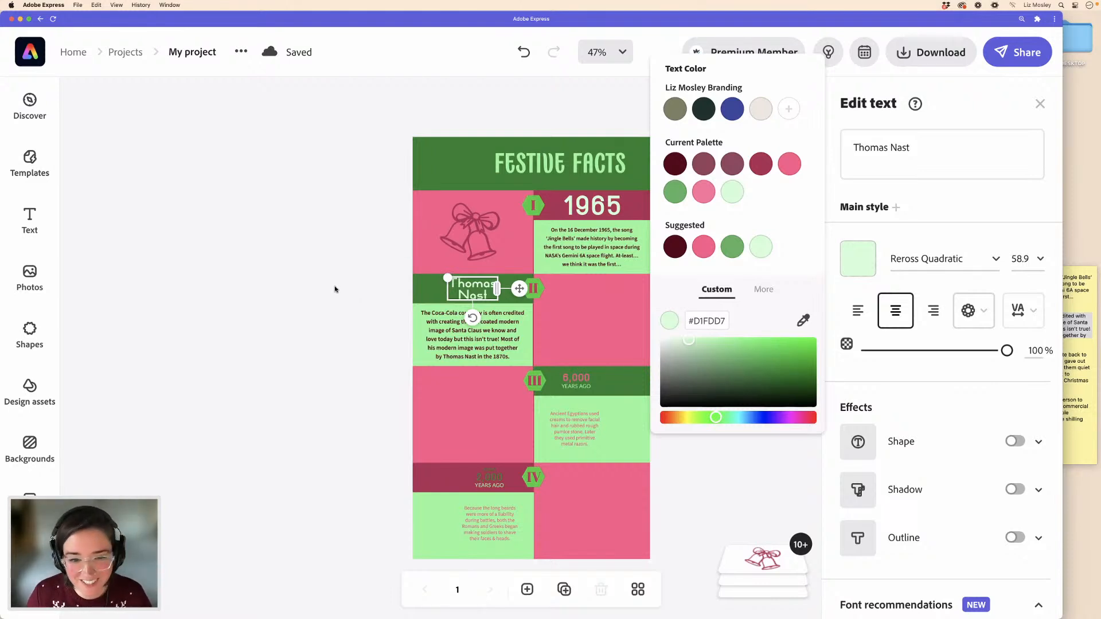
{"action": "left_click", "coordinate": [335, 289]}
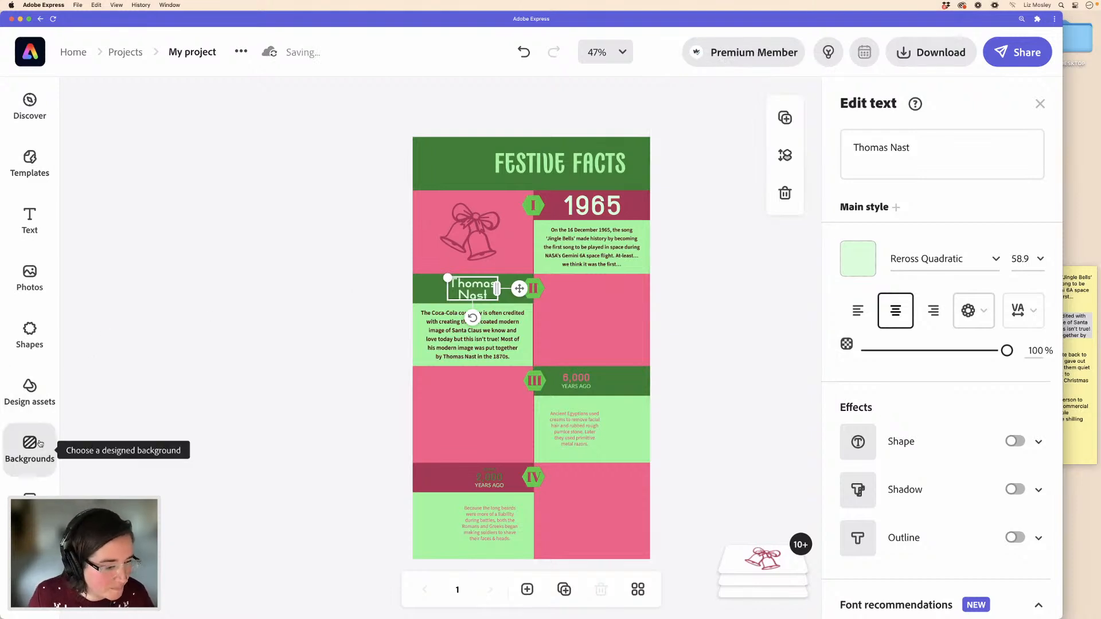
- Search the shapes library for "Santa claus"
{"action": "left_click", "coordinate": [29, 334]}
{"action": "left_click", "coordinate": [133, 141]}
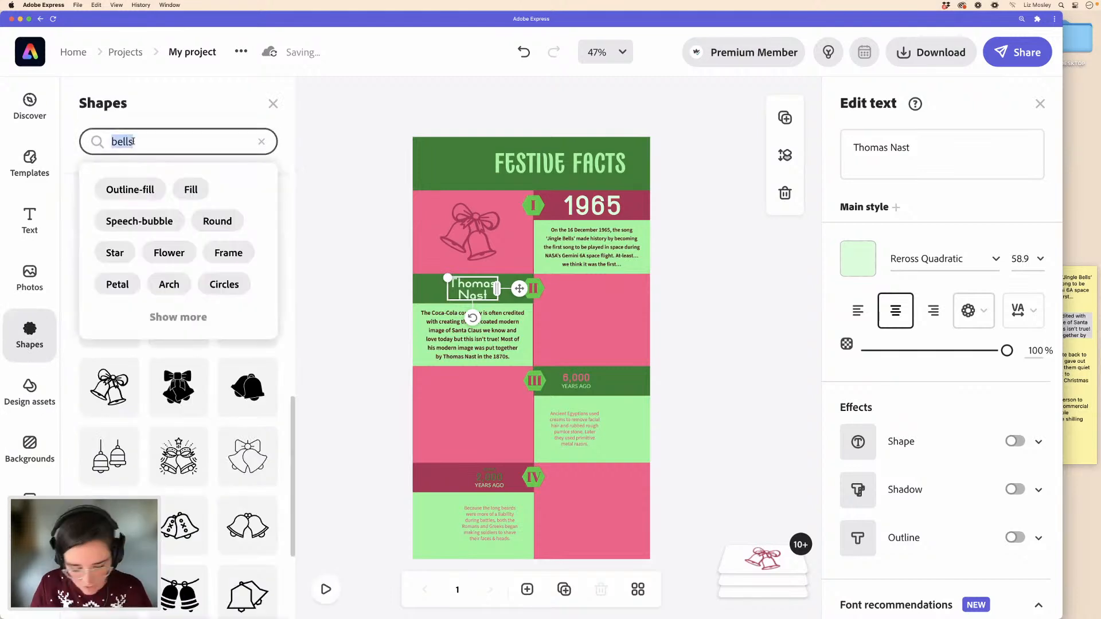
{"action": "type", "text": "Santa cla"}
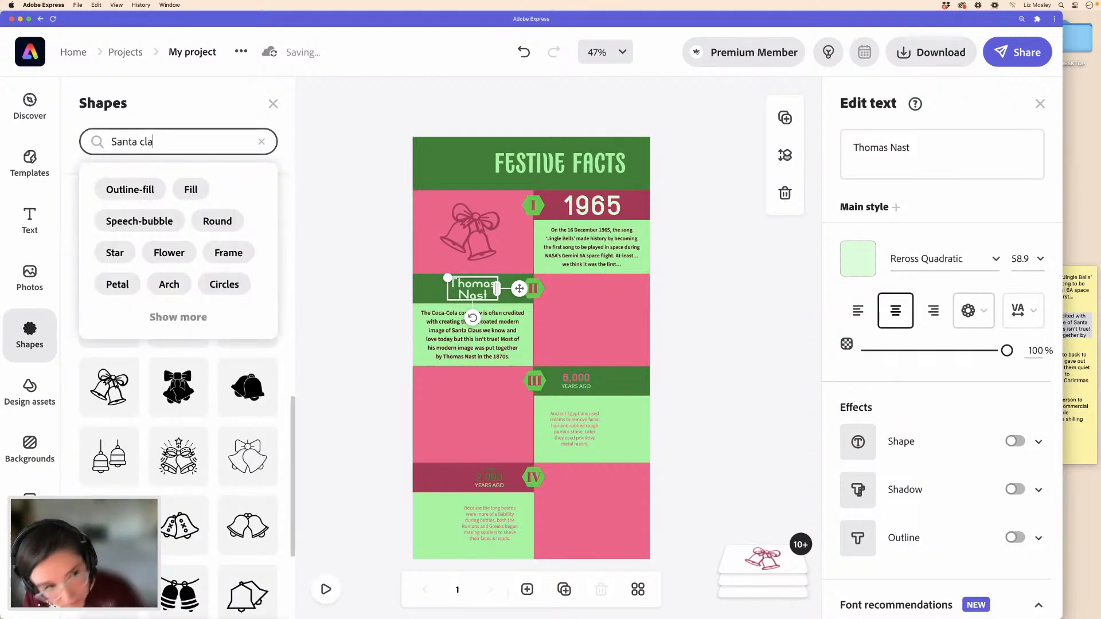
{"action": "type", "text": "us"}
{"action": "key", "text": "Return"}
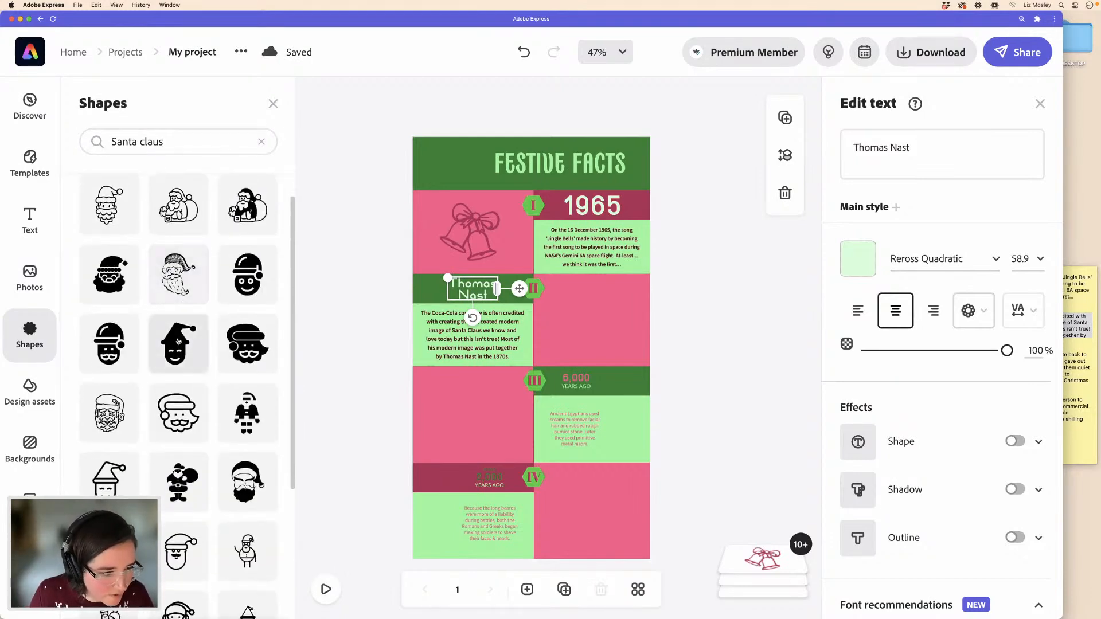
- Add the solid bearded Santa head shape to the design and scale it down inside the empty pink block of section II
{"action": "scroll", "coordinate": [176, 340], "scroll_direction": "down", "scroll_amount": 3}
{"action": "scroll", "coordinate": [178, 343], "scroll_direction": "down", "scroll_amount": 3}
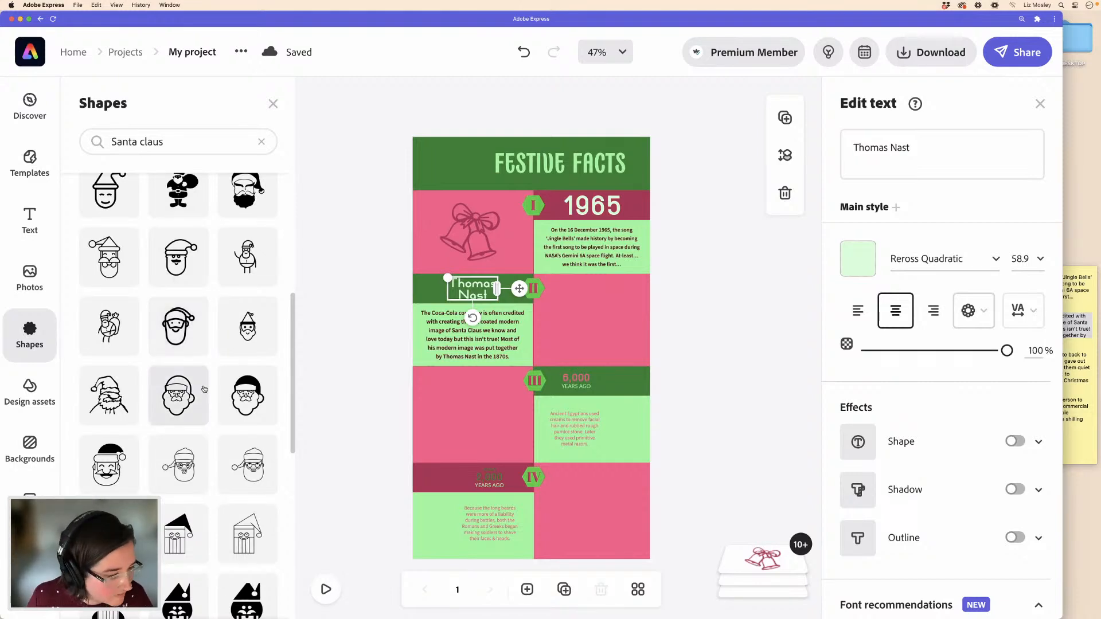
{"action": "scroll", "coordinate": [146, 407], "scroll_direction": "down", "scroll_amount": 3}
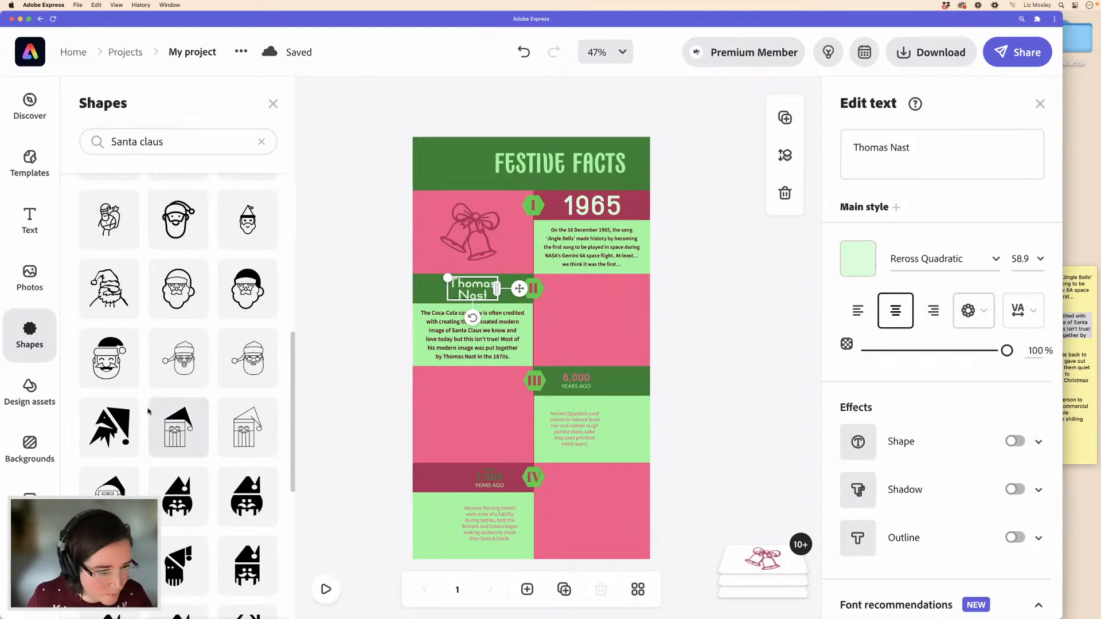
{"action": "scroll", "coordinate": [144, 410], "scroll_direction": "down", "scroll_amount": 2}
{"action": "scroll", "coordinate": [143, 411], "scroll_direction": "down", "scroll_amount": 3}
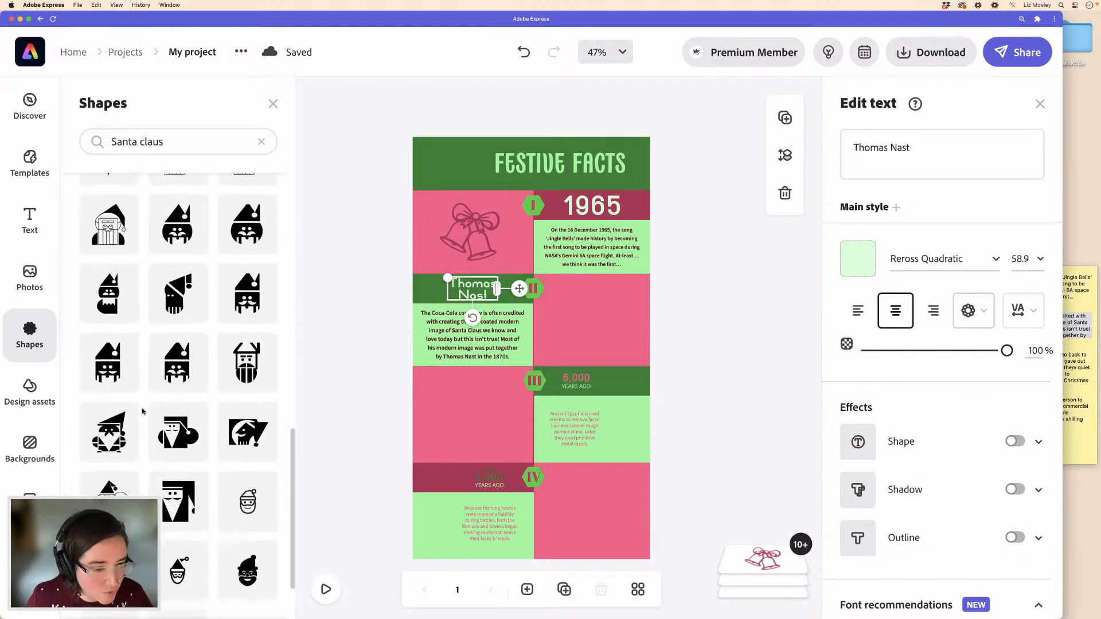
{"action": "scroll", "coordinate": [143, 411], "scroll_direction": "up", "scroll_amount": 5}
{"action": "scroll", "coordinate": [143, 411], "scroll_direction": "up", "scroll_amount": 5}
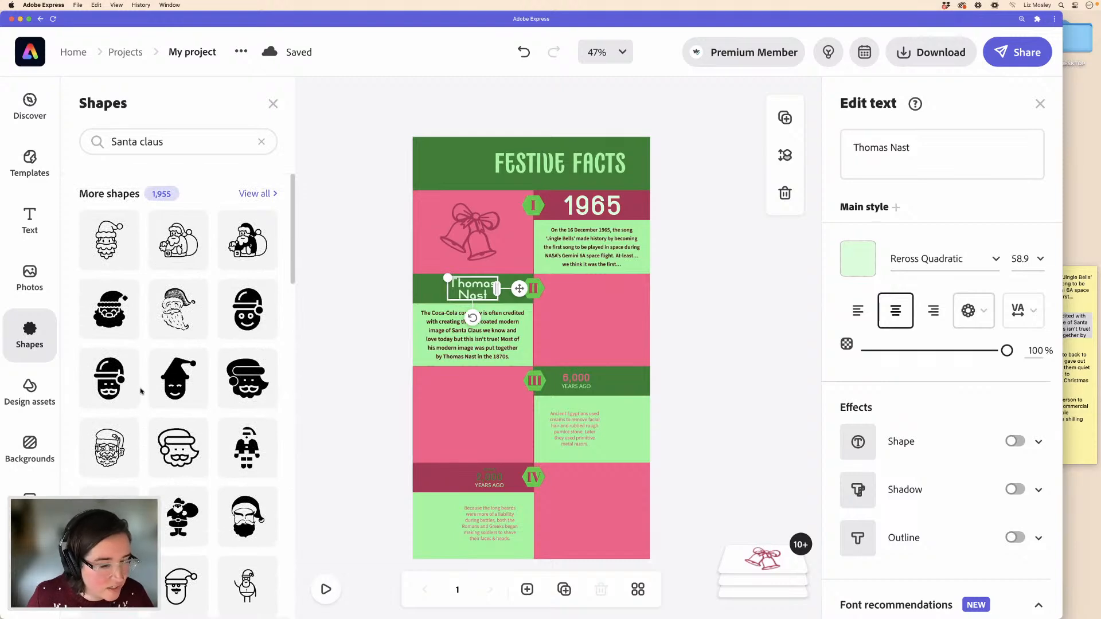
{"action": "scroll", "coordinate": [143, 390], "scroll_direction": "down", "scroll_amount": 5}
{"action": "scroll", "coordinate": [141, 392], "scroll_direction": "down", "scroll_amount": 8}
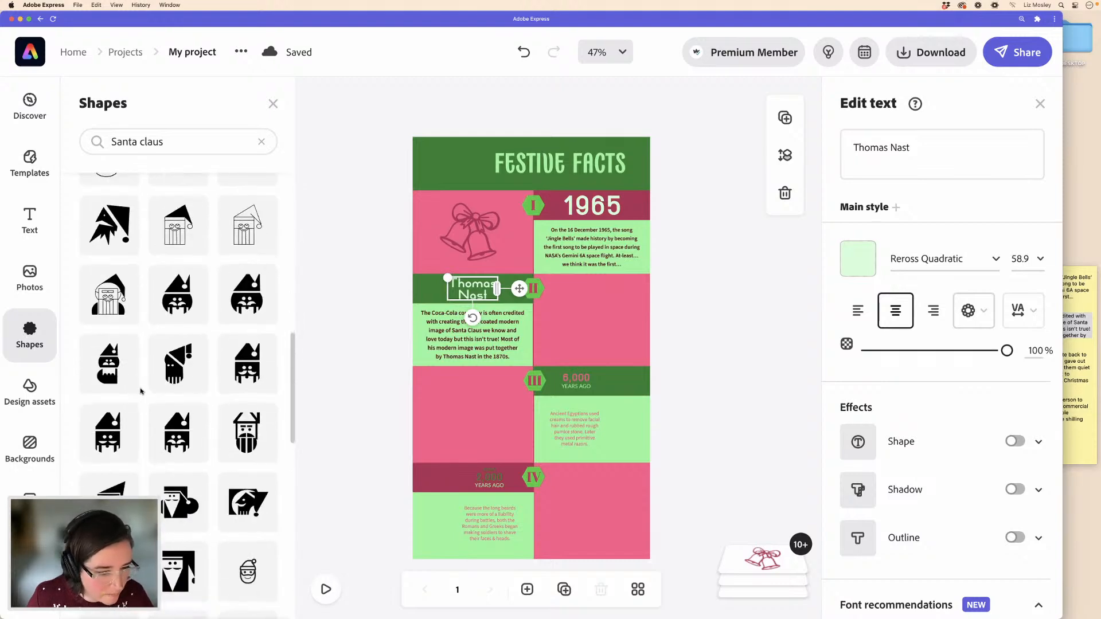
{"action": "scroll", "coordinate": [141, 392], "scroll_direction": "down", "scroll_amount": 8}
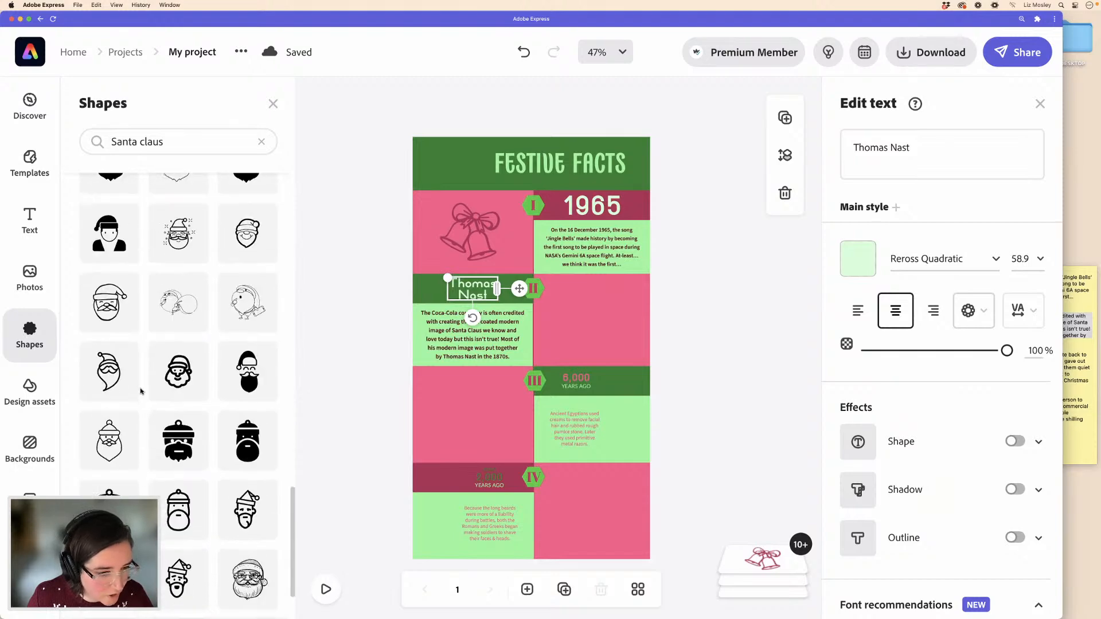
{"action": "scroll", "coordinate": [141, 392], "scroll_direction": "down", "scroll_amount": 8}
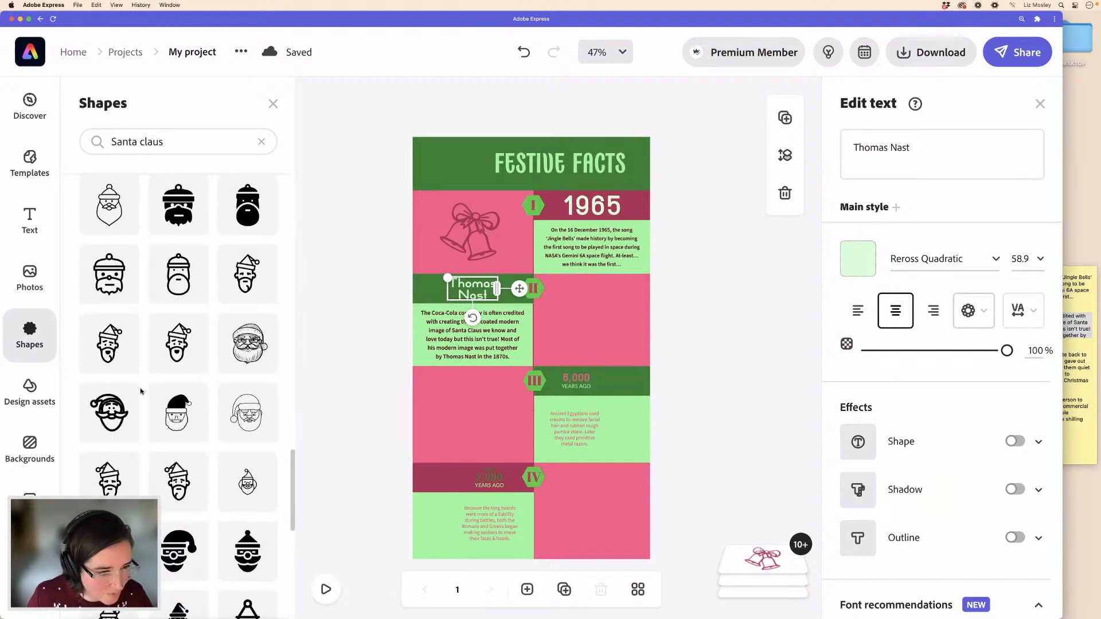
{"action": "scroll", "coordinate": [141, 392], "scroll_direction": "down", "scroll_amount": 5}
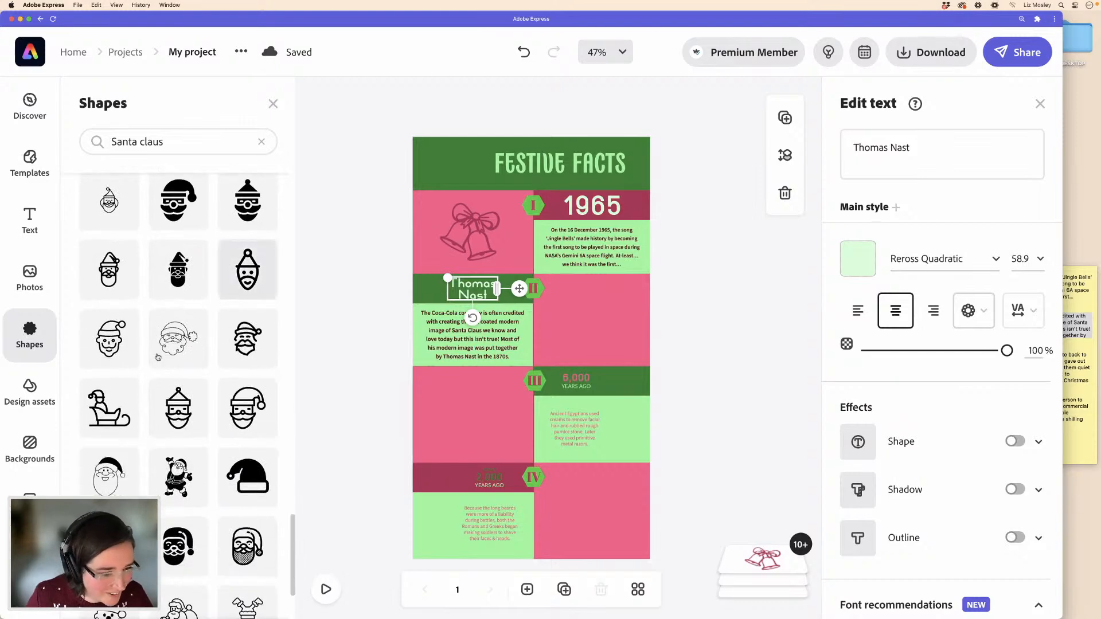
{"action": "scroll", "coordinate": [112, 390], "scroll_direction": "down", "scroll_amount": 5}
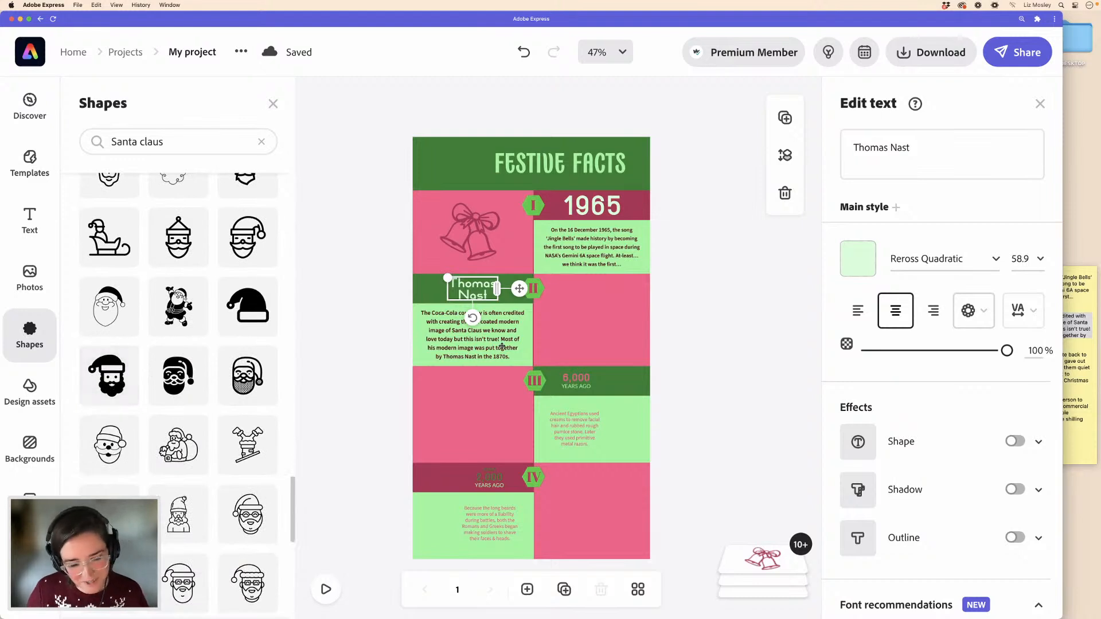
{"action": "left_click_drag", "start_coordinate": [502, 347], "coordinate": [492, 444]}
{"action": "left_click", "coordinate": [492, 444]}
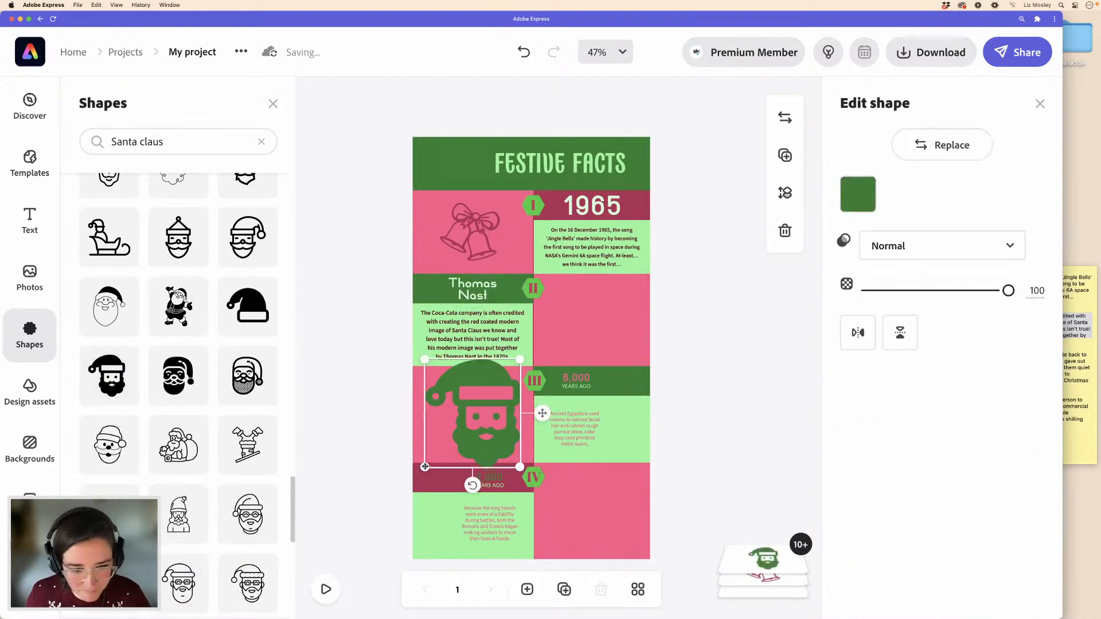
{"action": "left_click_drag", "start_coordinate": [424, 467], "coordinate": [598, 322]}
- Recolor the Santa shape to a darker green, about #024E0C, and deselect it
{"action": "left_click", "coordinate": [858, 194]}
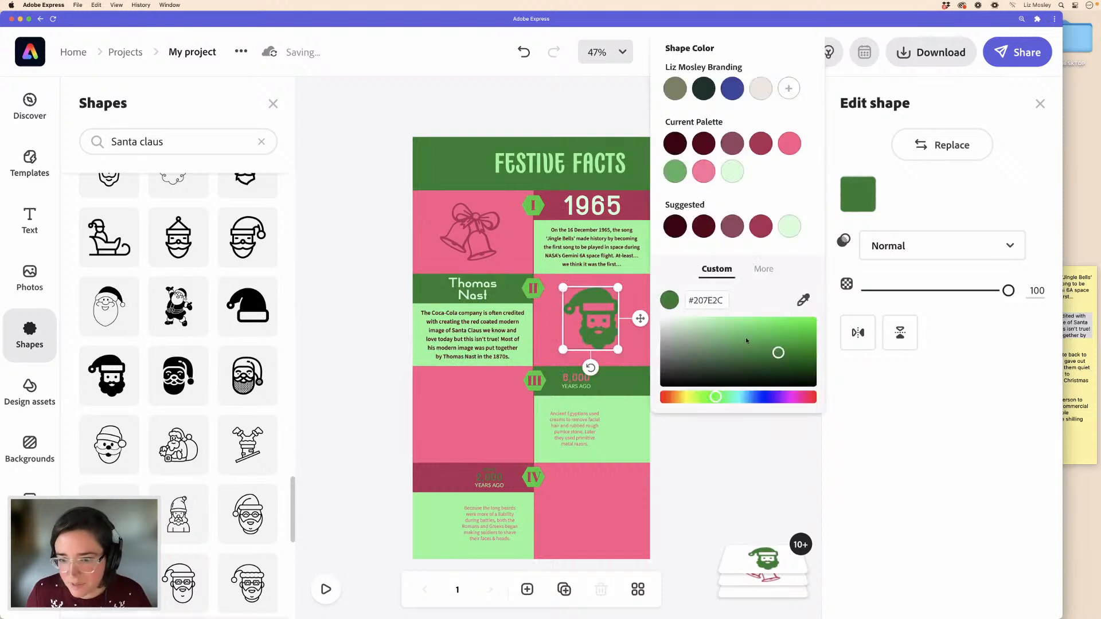
{"action": "left_click_drag", "start_coordinate": [799, 362], "coordinate": [813, 368]}
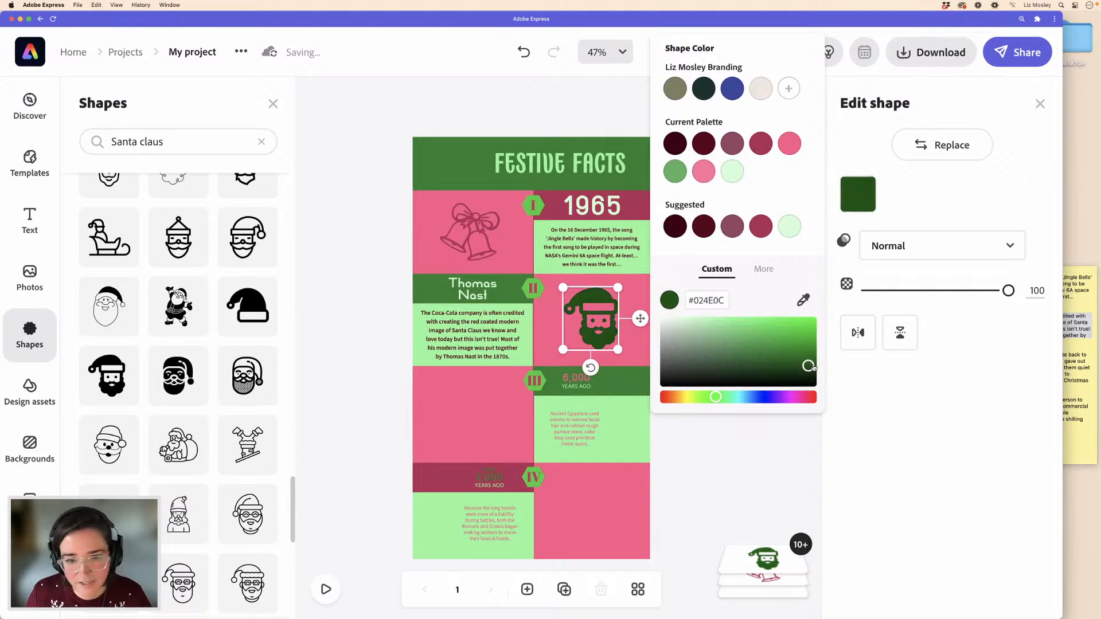
{"action": "left_click", "coordinate": [371, 310]}
{"action": "left_click", "coordinate": [544, 302]}
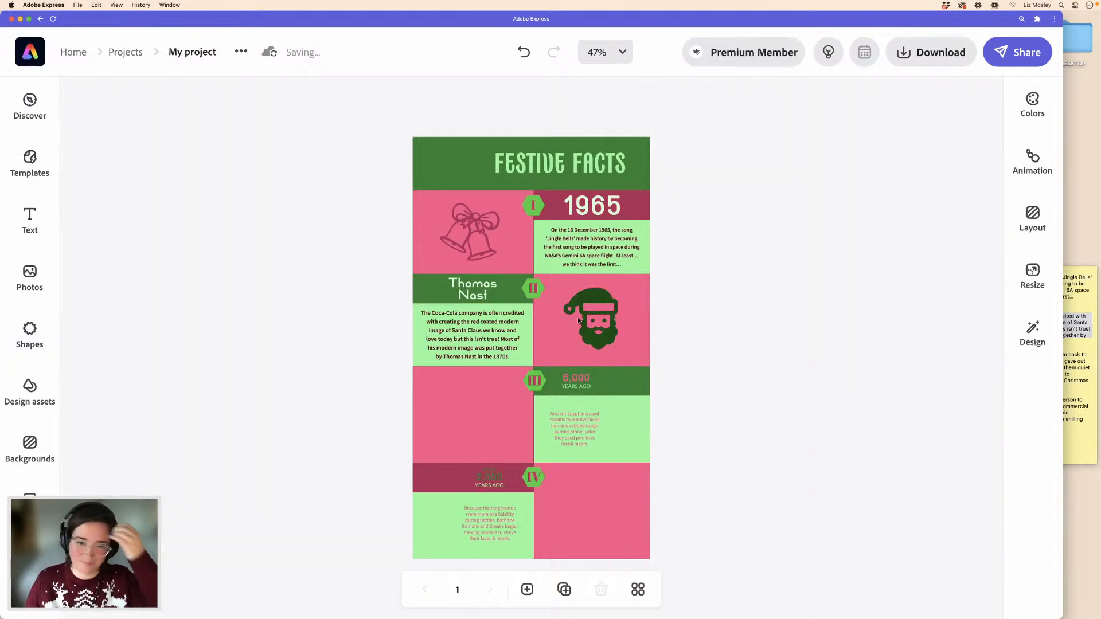
- Nudge the Santa shape slightly left and down to center it in section II's pink block
{"action": "left_click", "coordinate": [584, 319]}
{"action": "key", "text": "Left"}
{"action": "key", "text": "Left"}
{"action": "key", "text": "Left"}
{"action": "key", "text": "Left"}
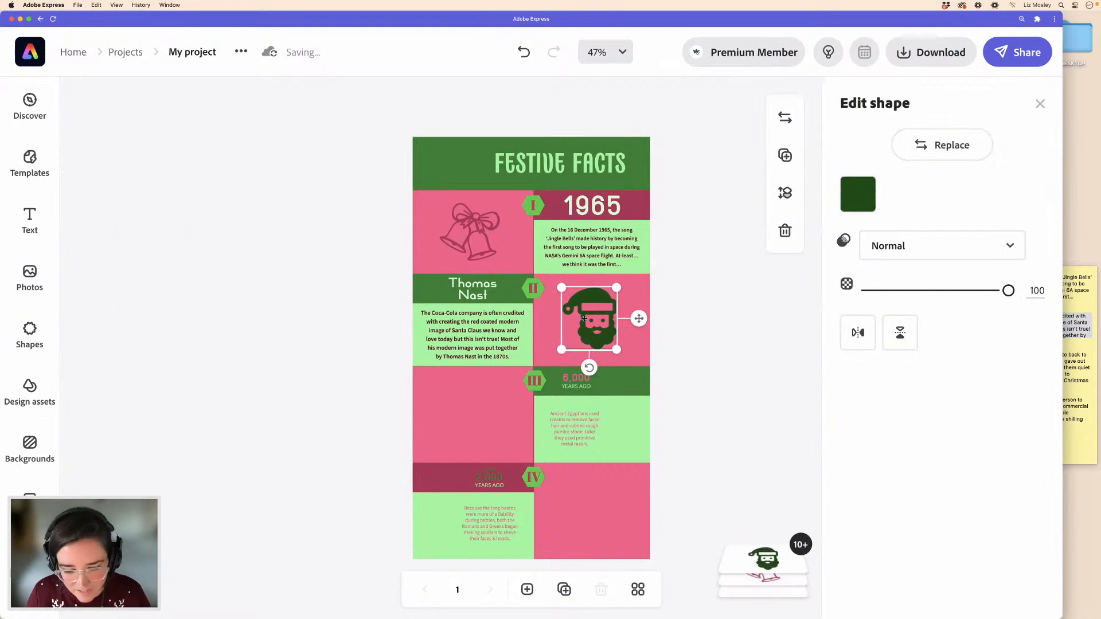
{"action": "key", "text": "Down"}
{"action": "key", "text": "Down"}
{"action": "key", "text": "Down"}
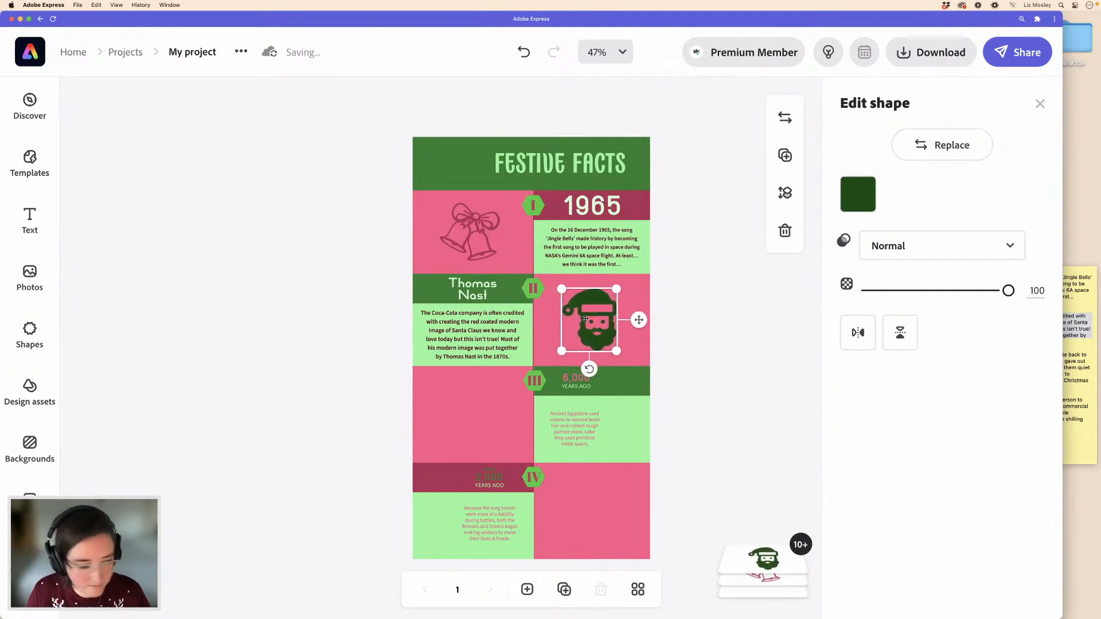
- Fine-tune the Santa shape's horizontal position in section II's pink block with small nudges and deselect it
{"action": "key", "text": "Right"}
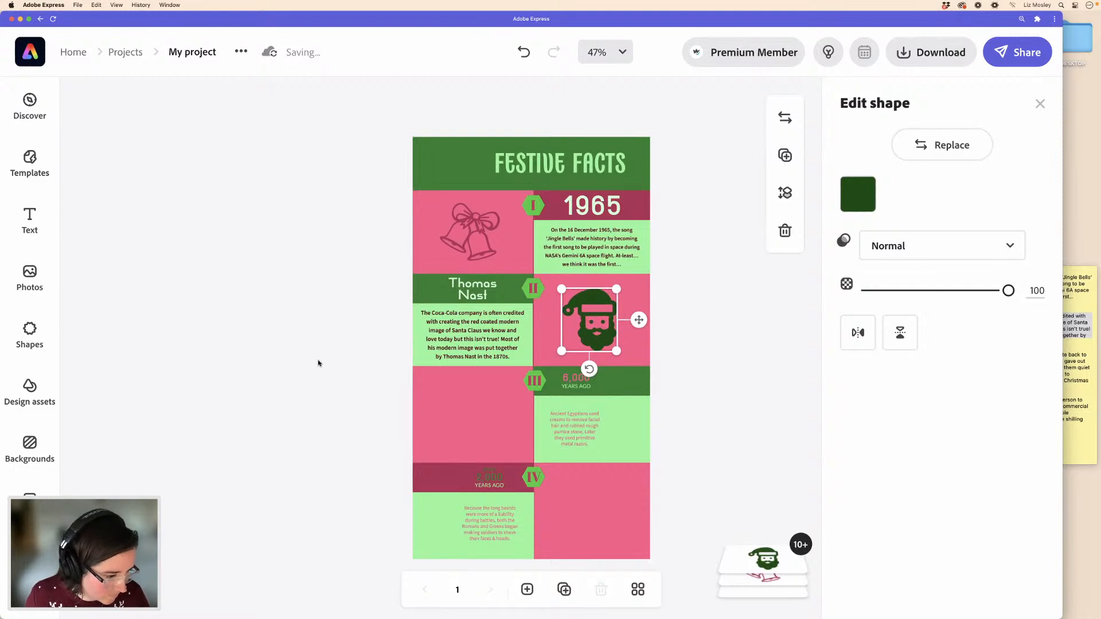
{"action": "left_click", "coordinate": [347, 364]}
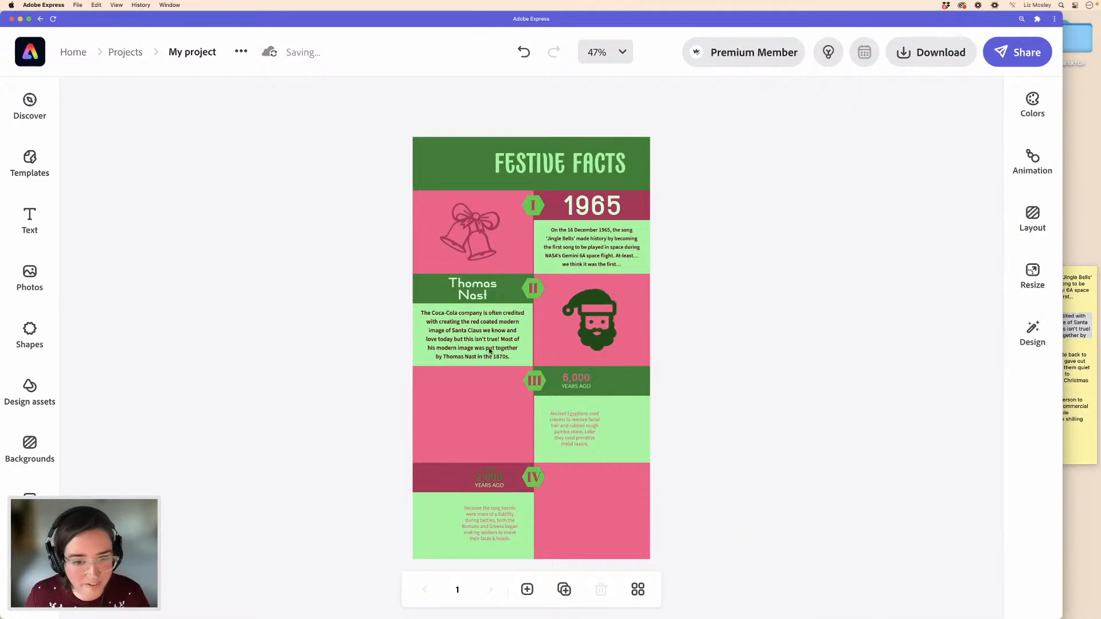
{"action": "left_click", "coordinate": [606, 337]}
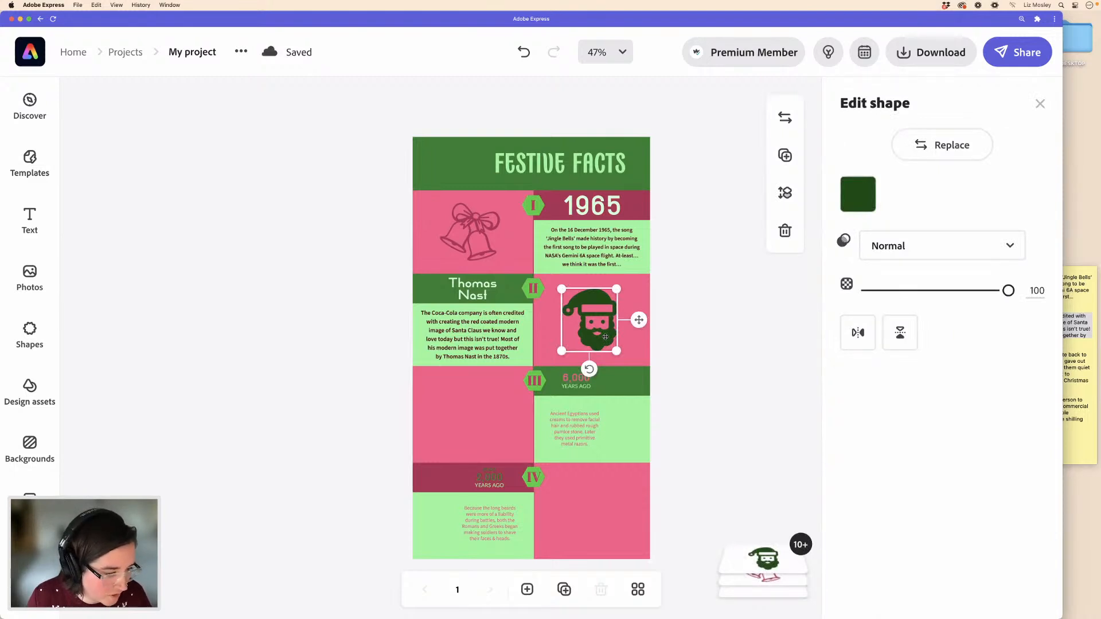
{"action": "key", "text": "Left"}
{"action": "key", "text": "Left"}
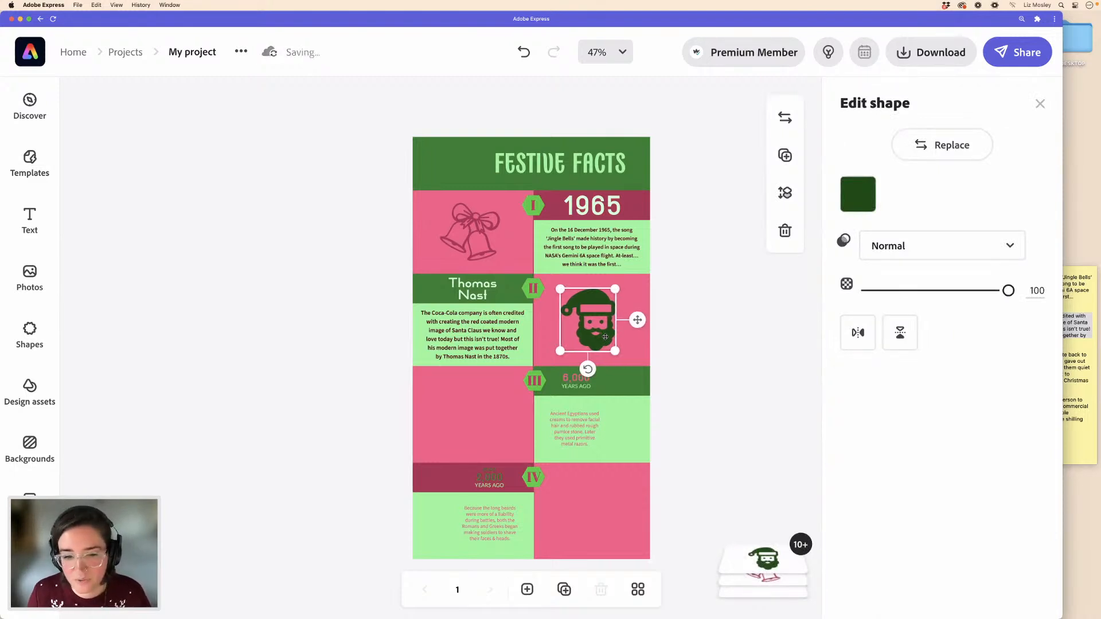
{"action": "left_click", "coordinate": [316, 376]}
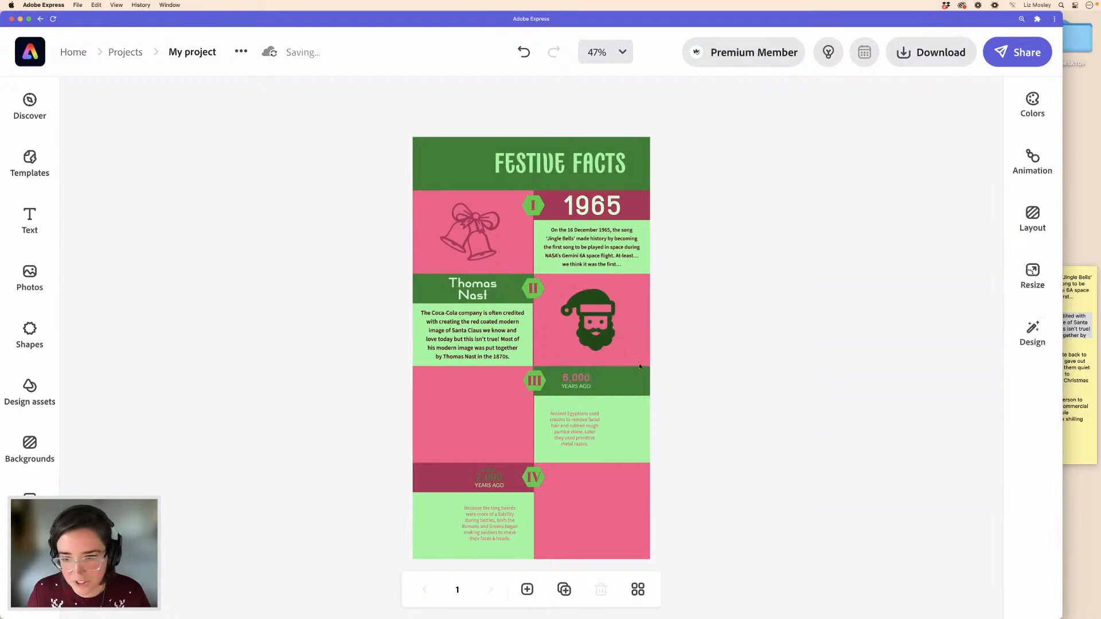
- Copy the candy cane fact from the sticky note and replace section III's body text with it
{"action": "left_click", "coordinate": [1082, 430]}
{"action": "left_click_drag", "start_coordinate": [1003, 388], "coordinate": [963, 354]}
{"action": "key", "text": "super+c"}
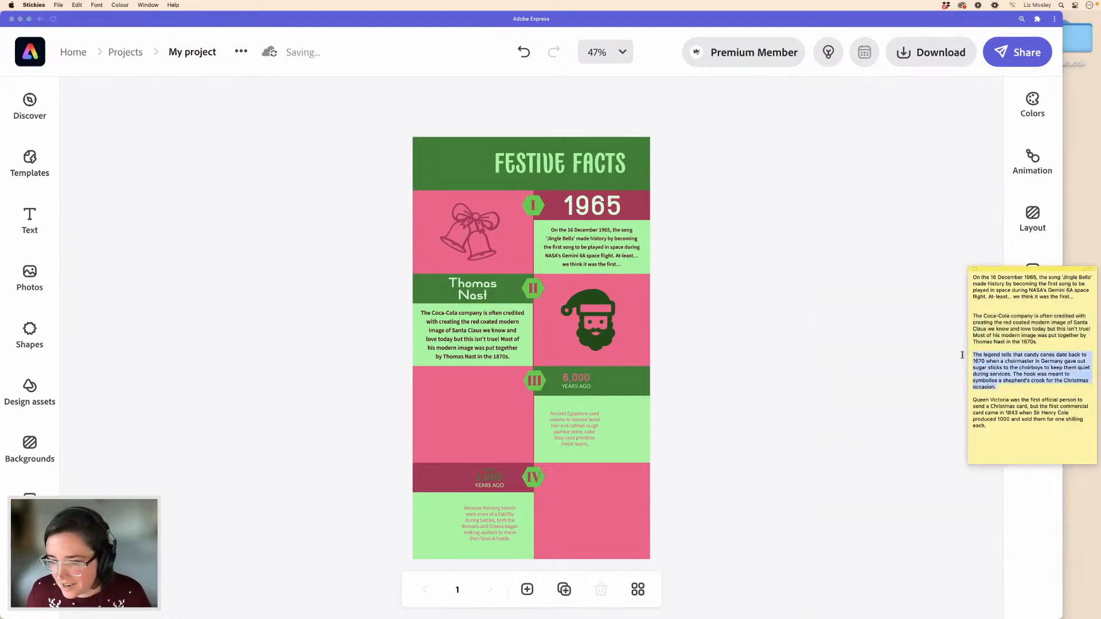
{"action": "left_click", "coordinate": [830, 333]}
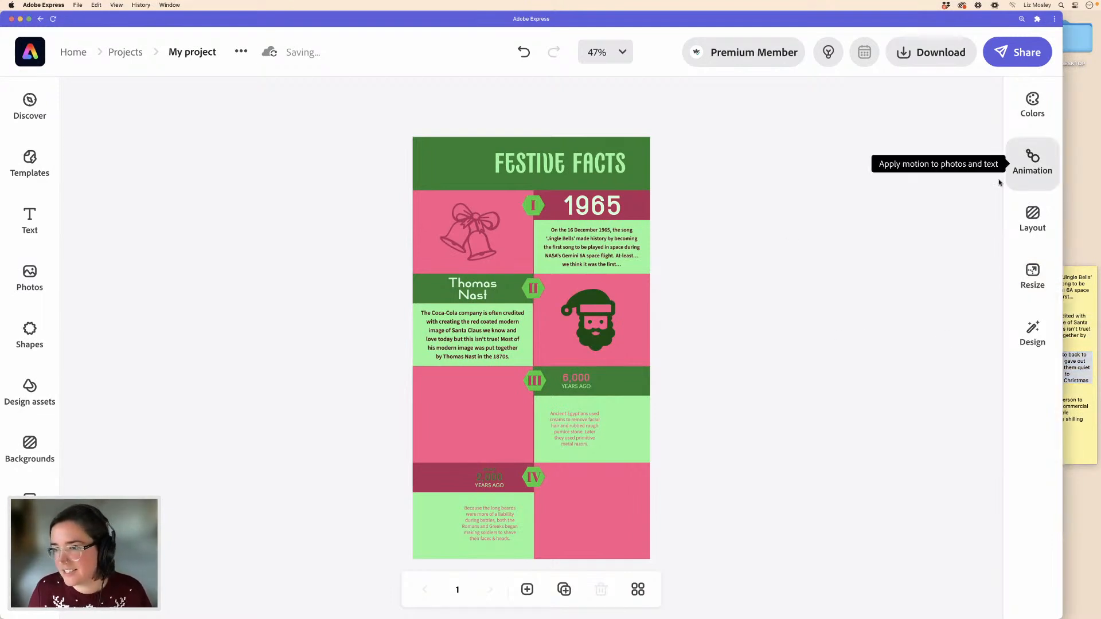
{"action": "left_click", "coordinate": [568, 424]}
{"action": "left_click", "coordinate": [887, 153]}
{"action": "key", "text": "ctrl+a"}
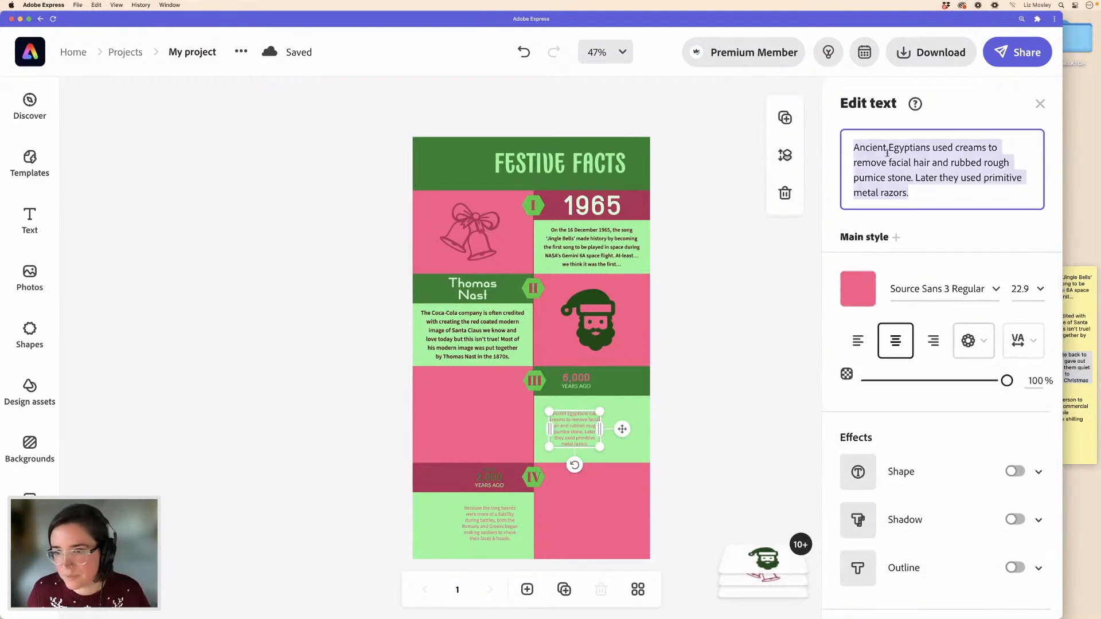
{"action": "key", "text": "super+v"}
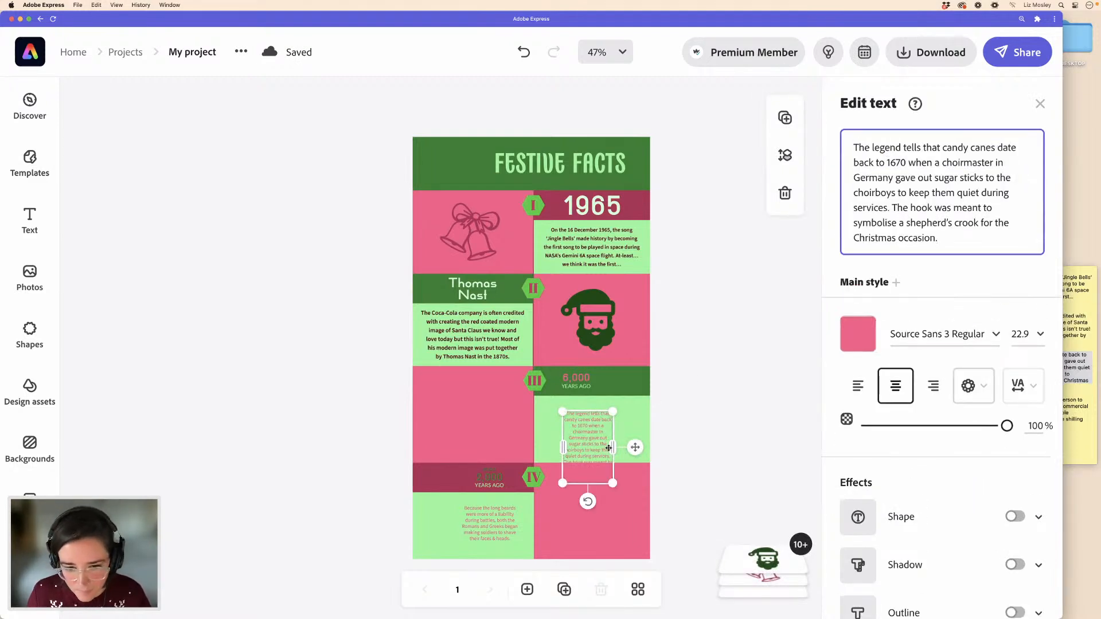
- Widen section III's fact text box, enlarge its text to about 26.6, and position it inside the light green block
{"action": "left_click_drag", "start_coordinate": [609, 448], "coordinate": [575, 434]}
{"action": "key", "text": "Right"}
{"action": "key", "text": "Right"}
{"action": "key", "text": "Right"}
{"action": "key", "text": "Right"}
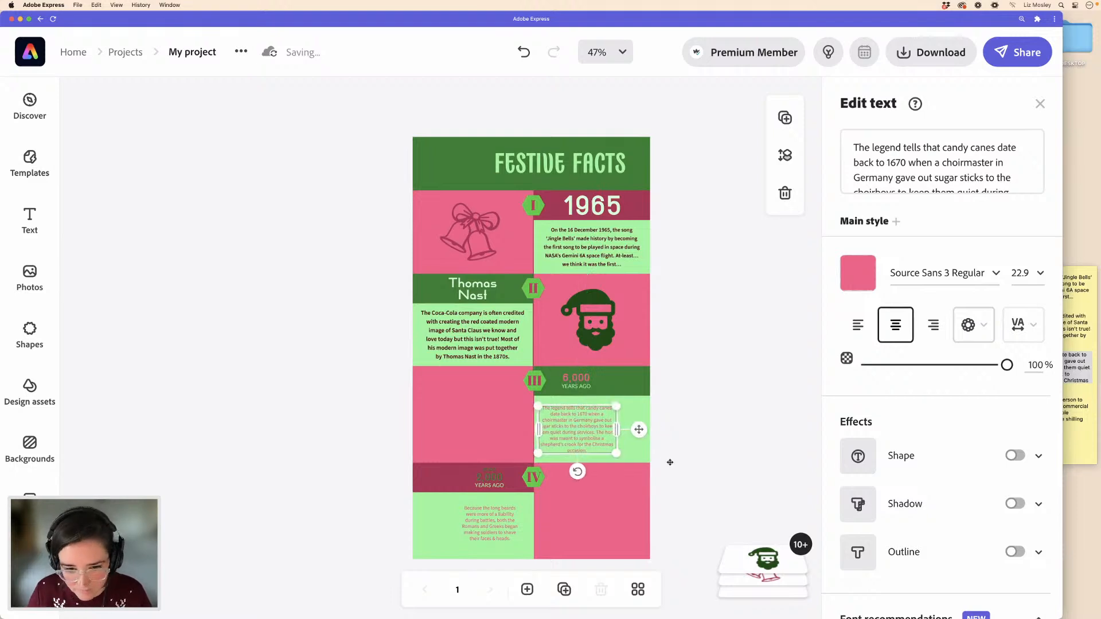
{"action": "key", "text": "Up"}
{"action": "key", "text": "Up"}
{"action": "key", "text": "Up"}
{"action": "key", "text": "Up"}
{"action": "key", "text": "Up"}
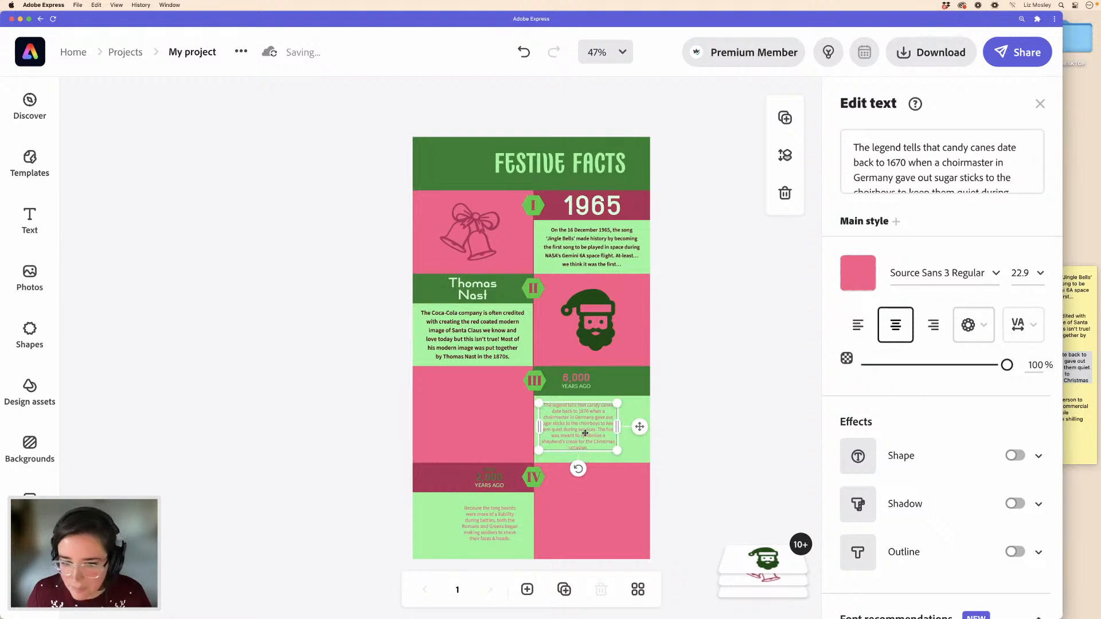
{"action": "left_click_drag", "start_coordinate": [617, 451], "coordinate": [599, 432]}
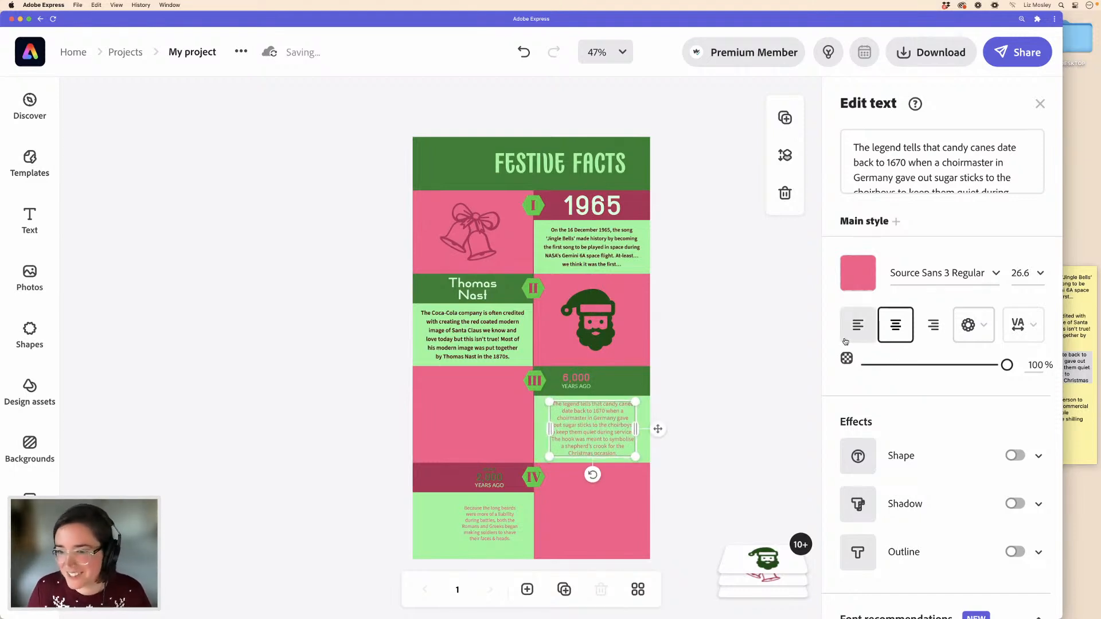
- Recolor section III's fact text to dark red #590018 and set its font to Source Sans 3 Semibold
{"action": "left_click", "coordinate": [862, 274]}
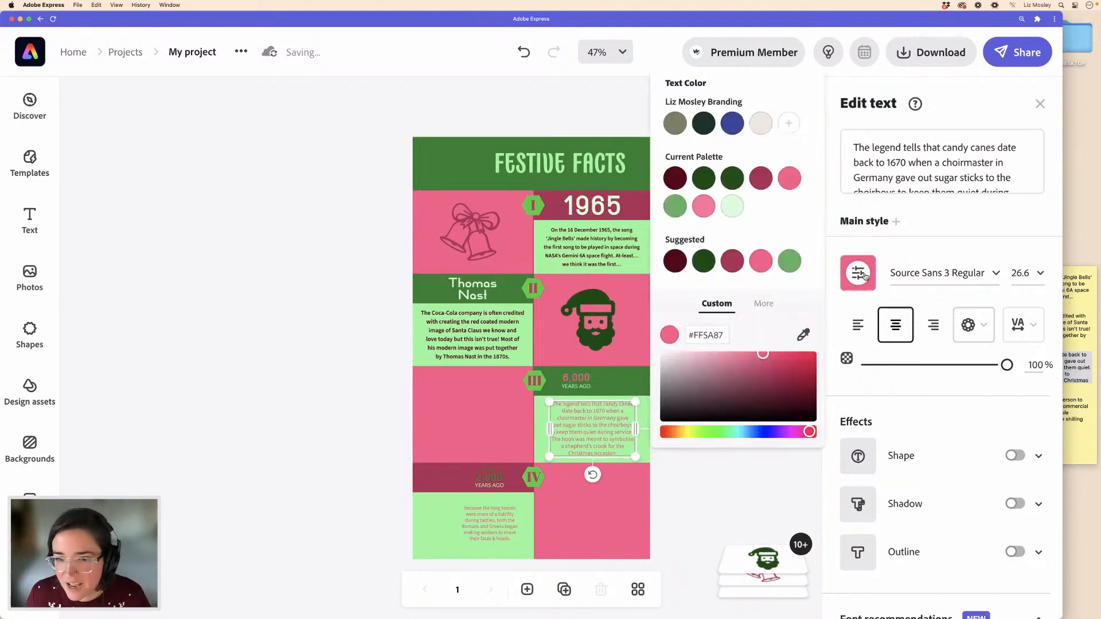
{"action": "left_click", "coordinate": [675, 262]}
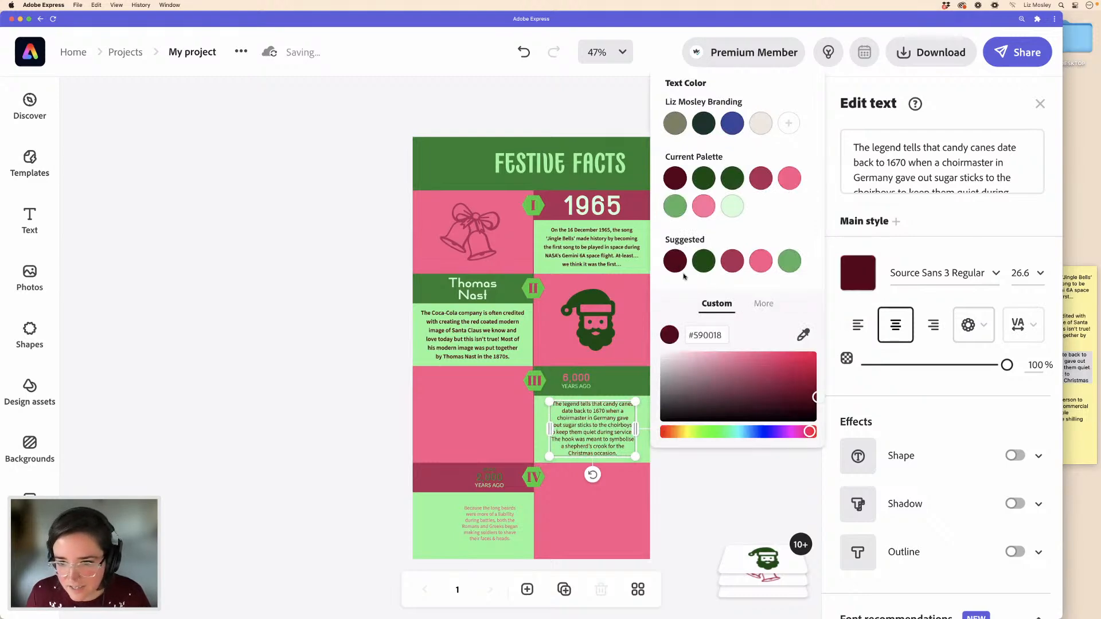
{"action": "left_click", "coordinate": [995, 274]}
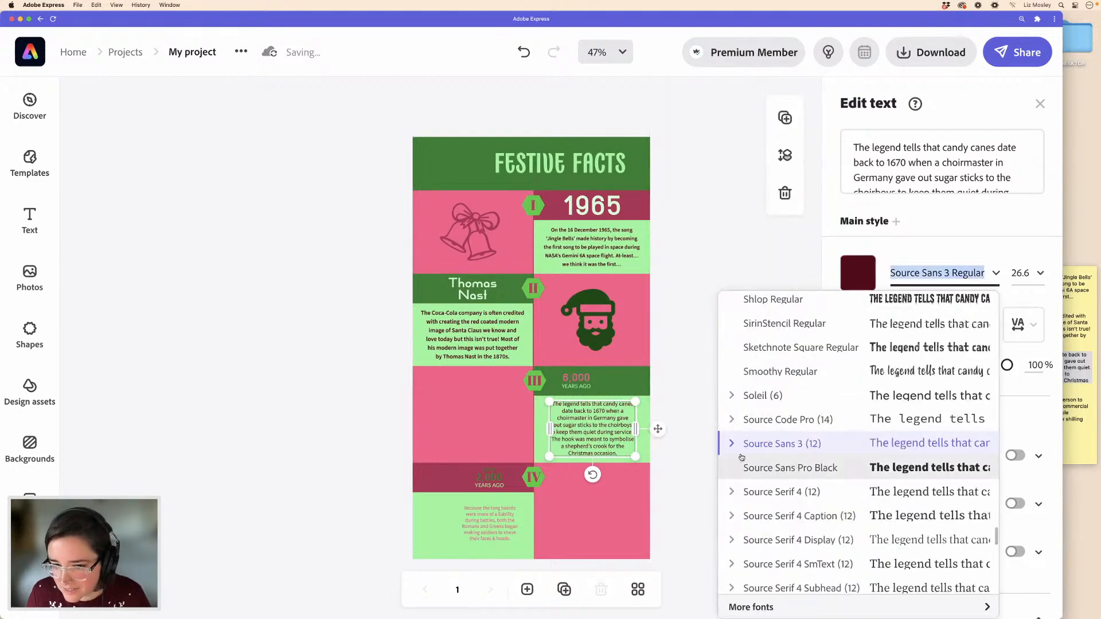
{"action": "left_click", "coordinate": [800, 444]}
{"action": "scroll", "coordinate": [798, 488], "scroll_direction": "down", "scroll_amount": 2}
{"action": "scroll", "coordinate": [798, 488], "scroll_direction": "down", "scroll_amount": 2}
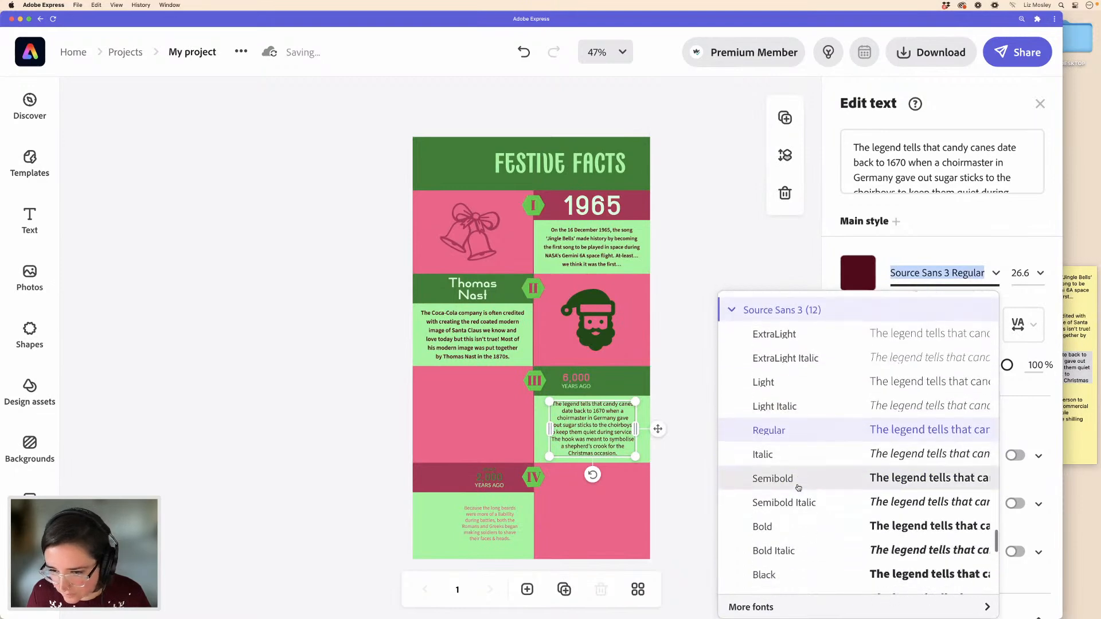
{"action": "left_click", "coordinate": [799, 483]}
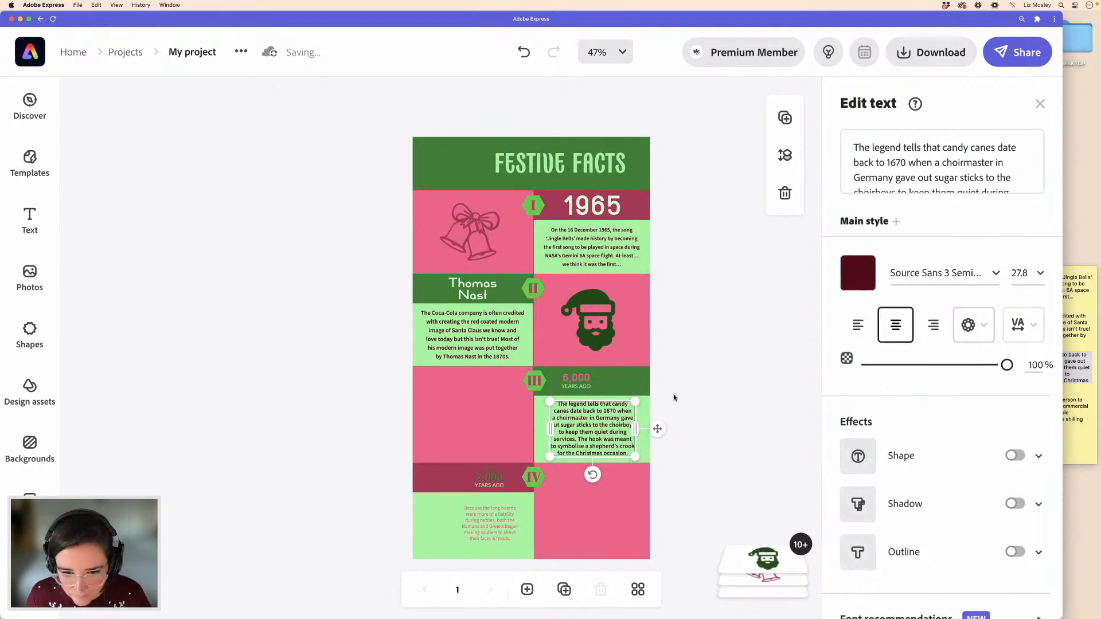
- Delete the "YEARS AGO" line in section III and replace the "6,000" heading with "1670"
{"action": "left_click", "coordinate": [577, 374]}
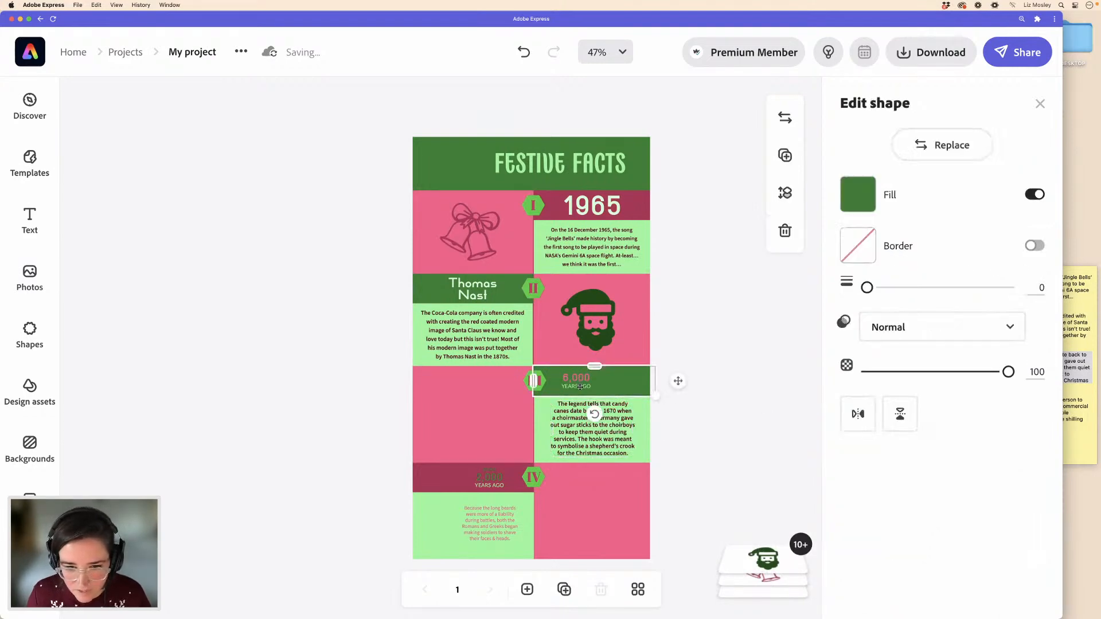
{"action": "left_click", "coordinate": [582, 387]}
{"action": "key", "text": "Escape"}
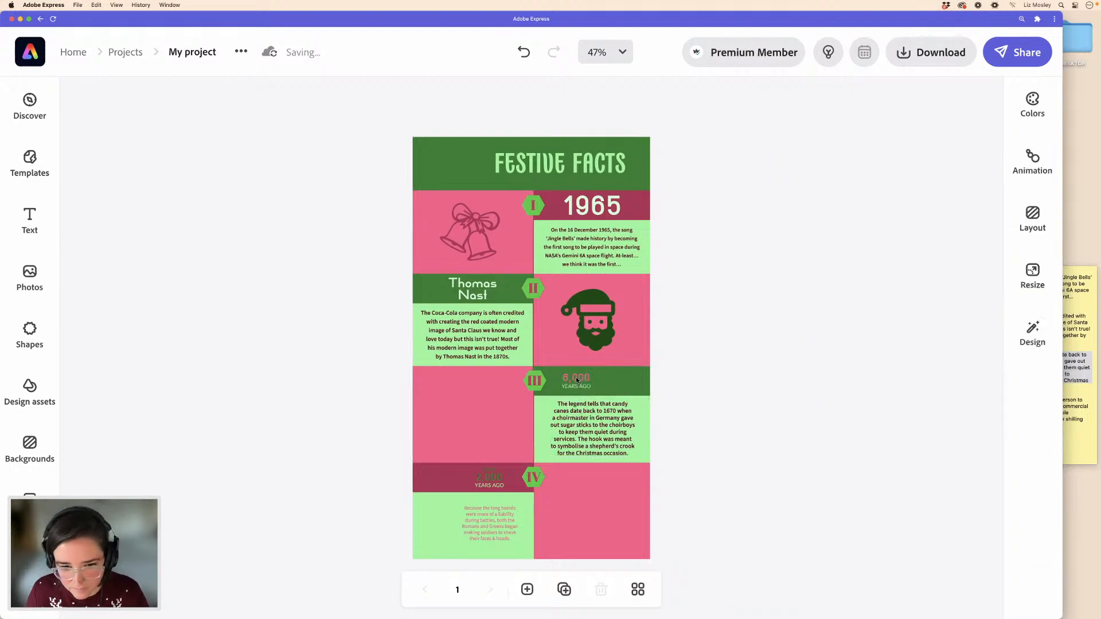
{"action": "left_click", "coordinate": [578, 378]}
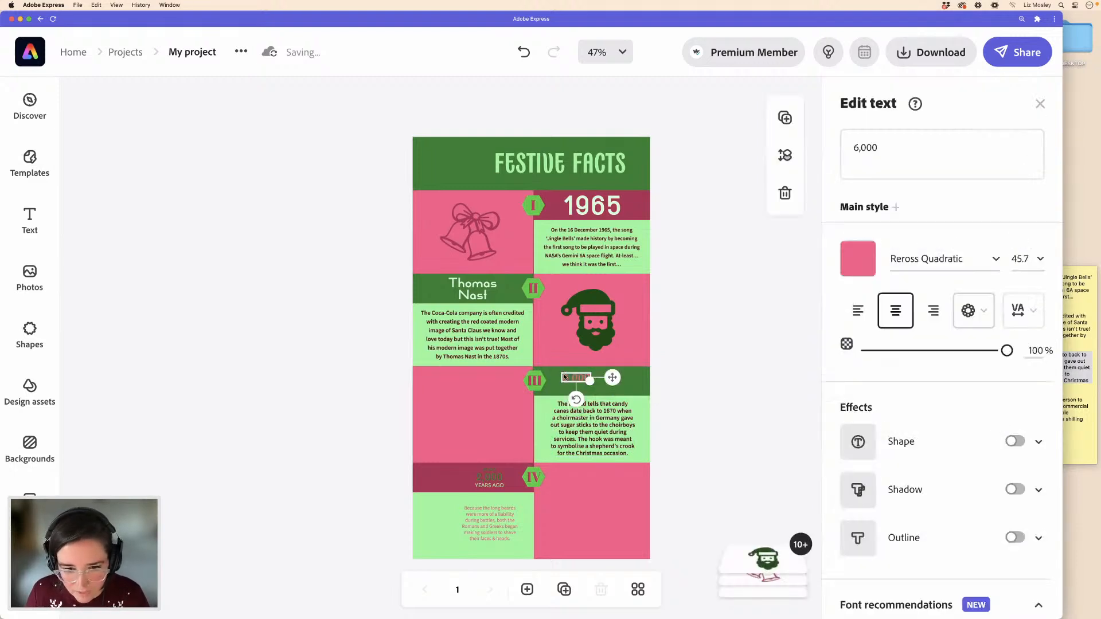
{"action": "left_click_drag", "start_coordinate": [567, 382], "coordinate": [573, 393]}
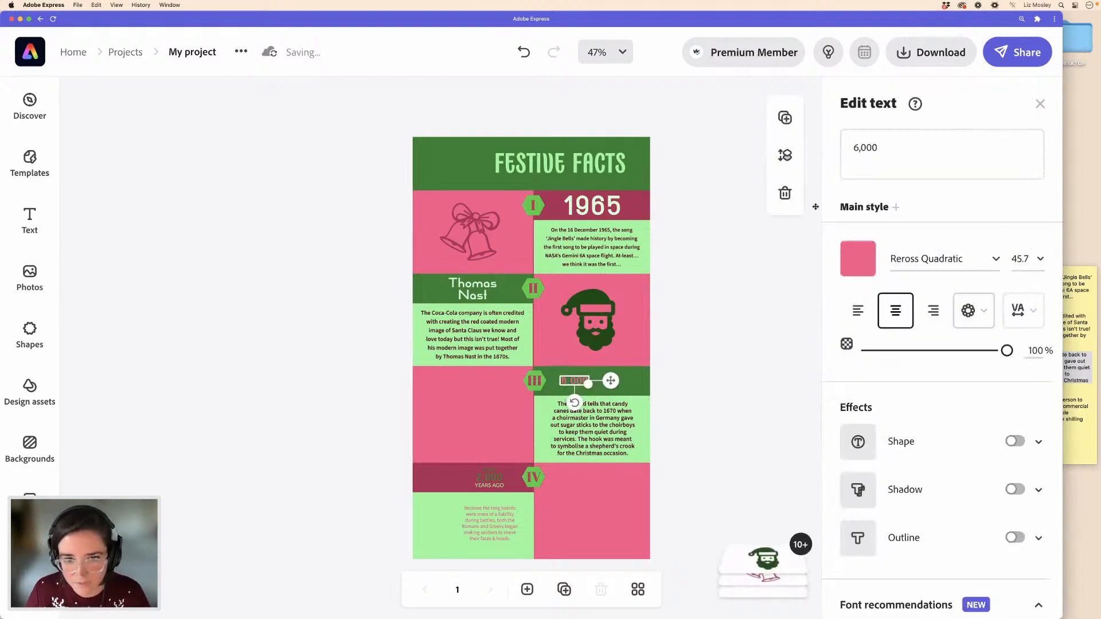
{"action": "triple_click", "coordinate": [866, 148]}
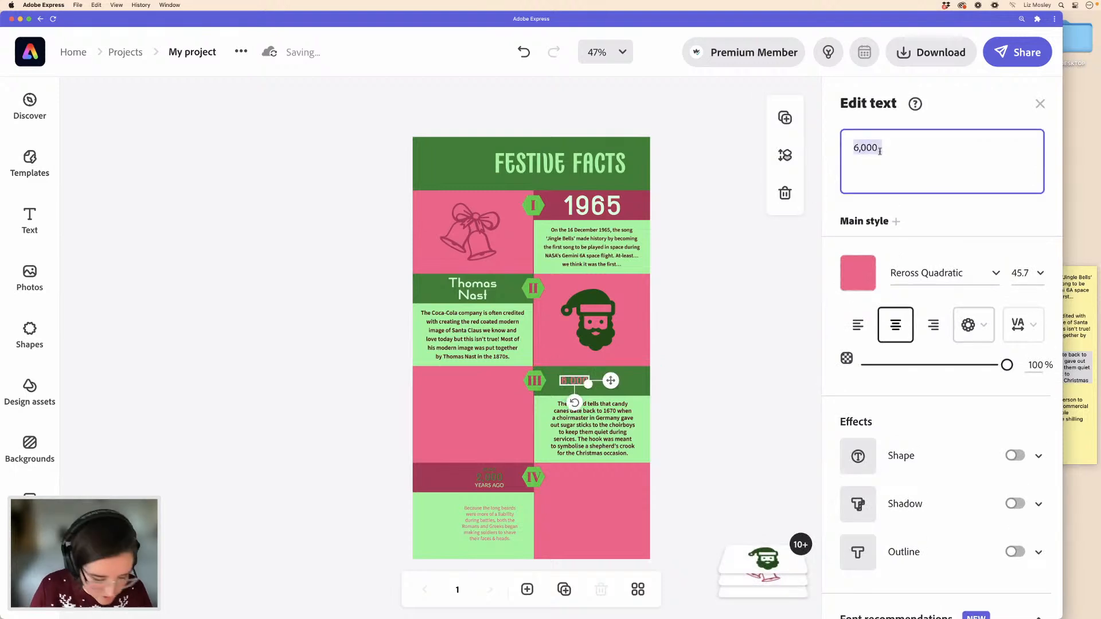
{"action": "type", "text": "1670"}
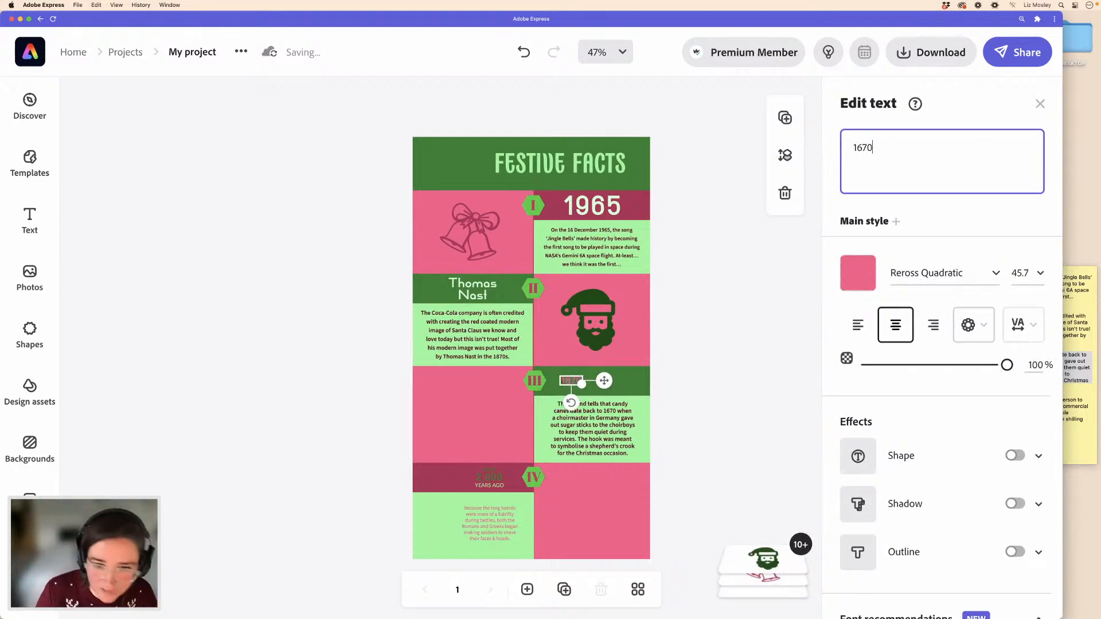
- Enlarge the "1670" heading to about size 109.4 and center it in section III's green bar
{"action": "mouse_move", "coordinate": [582, 385]}
{"action": "left_mouse_down"}
{"action": "mouse_move", "coordinate": [620, 398]}
{"action": "mouse_move", "coordinate": [595, 380]}
{"action": "left_mouse_up"}
{"action": "key", "text": "Down"}
{"action": "key", "text": "Down"}
{"action": "key", "text": "Down"}
{"action": "key", "text": "Down"}
{"action": "key", "text": "Left"}
{"action": "key", "text": "Left"}
{"action": "key", "text": "Left"}
{"action": "key", "text": "Left"}
{"action": "key", "text": "Up"}
{"action": "key", "text": "Up"}
{"action": "key", "text": "Right"}
{"action": "key", "text": "Right"}
{"action": "key", "text": "Right"}
{"action": "key", "text": "Right"}
{"action": "key", "text": "Right"}
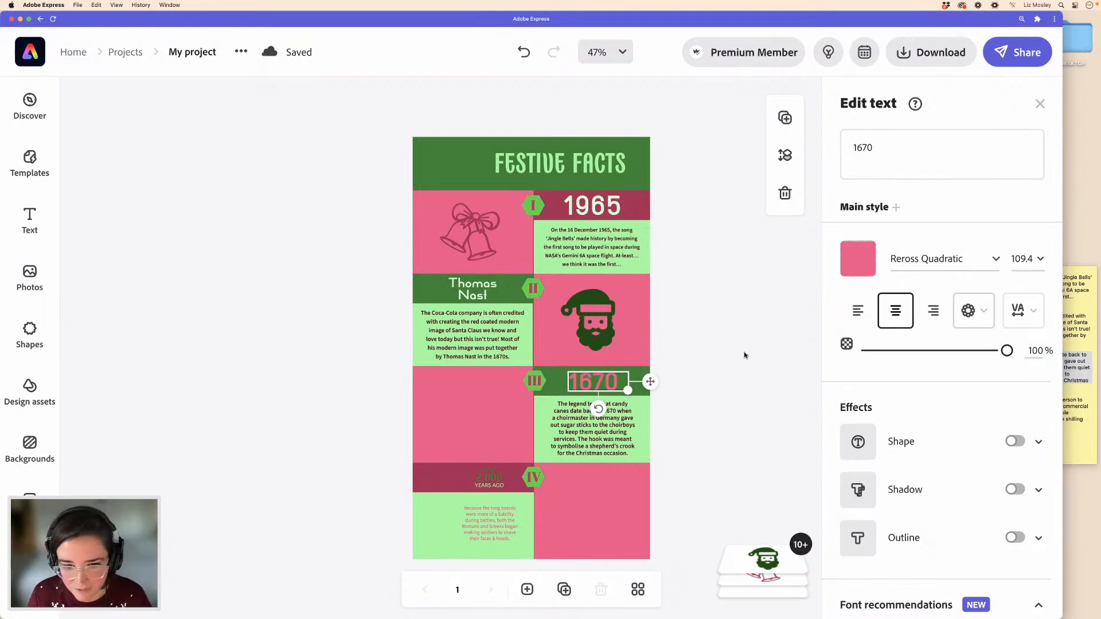
- Recolor the "1670" heading to a light pink, about #FDC7D6, and deselect it
{"action": "left_click", "coordinate": [857, 259]}
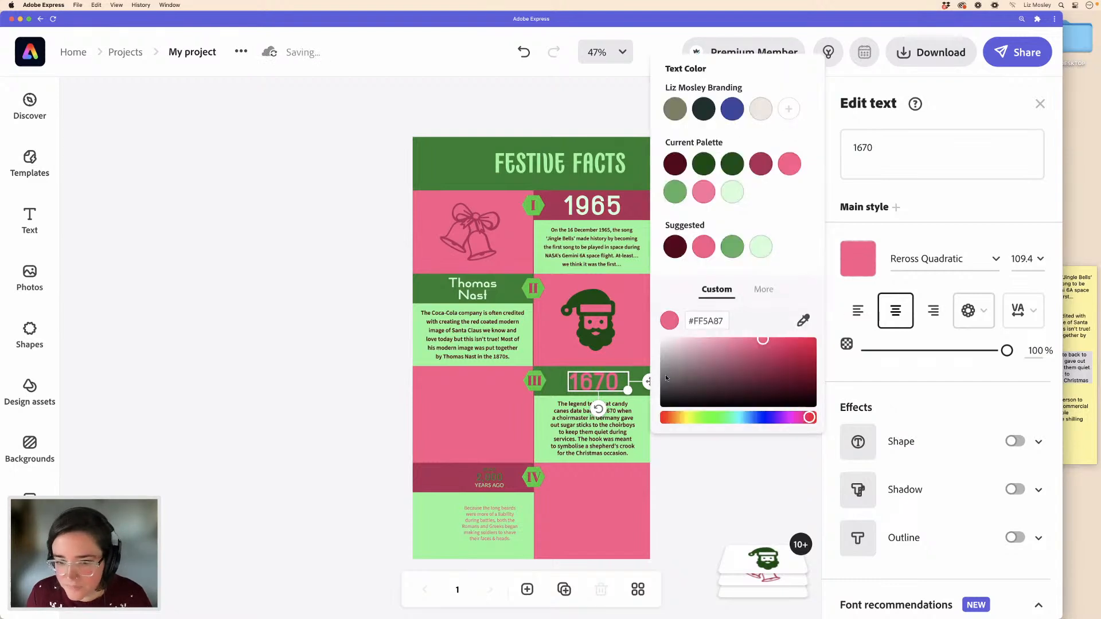
{"action": "left_click_drag", "start_coordinate": [720, 348], "coordinate": [694, 339]}
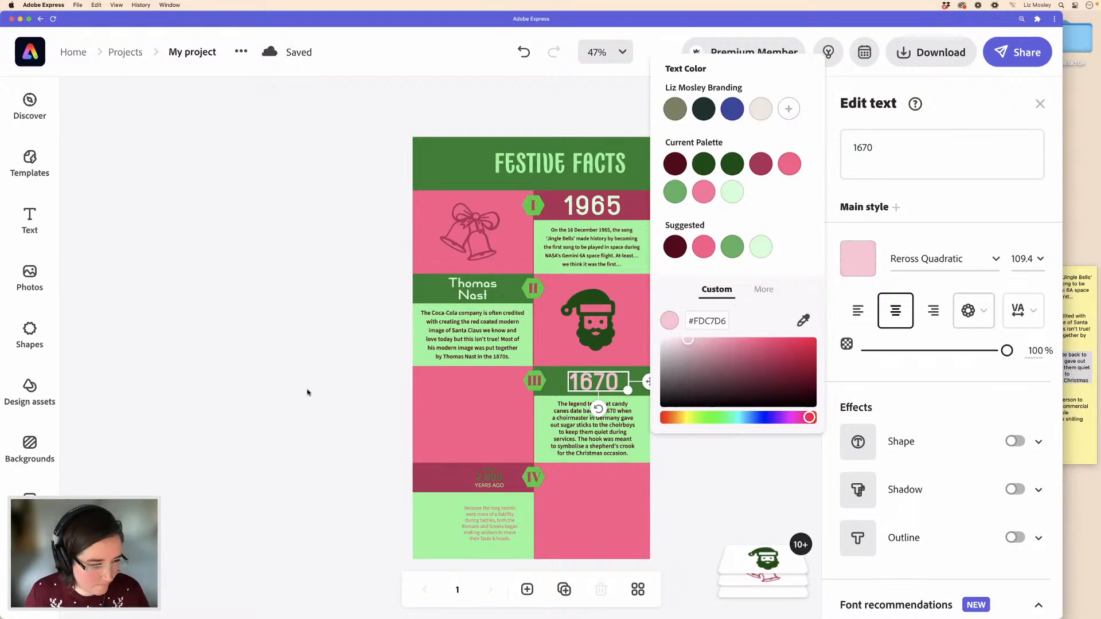
{"action": "left_click", "coordinate": [335, 394]}
{"action": "left_click", "coordinate": [335, 394]}
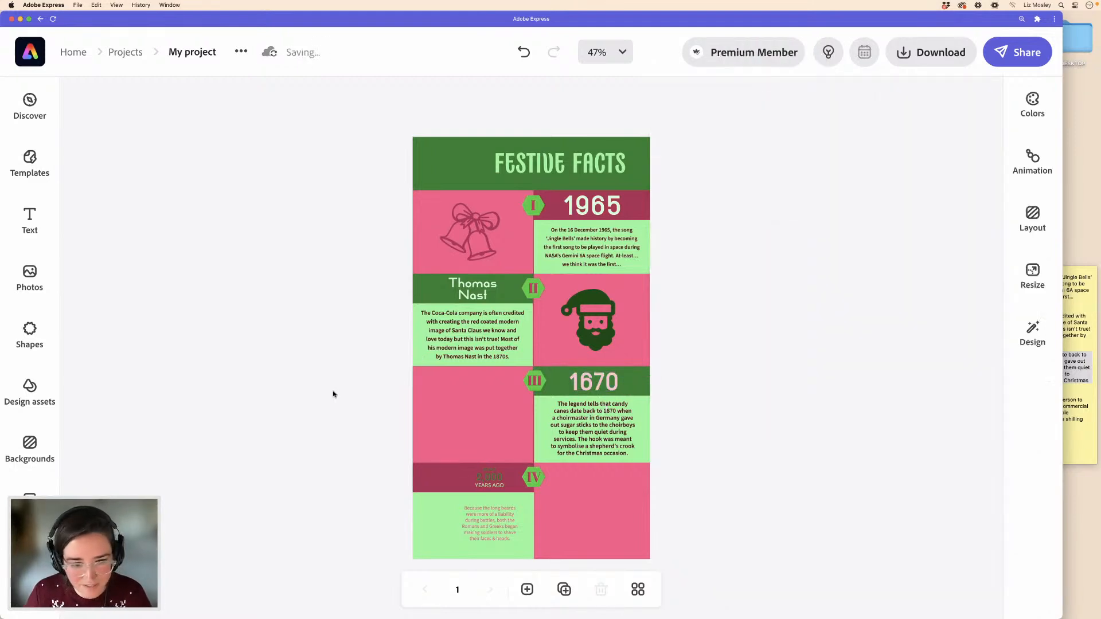
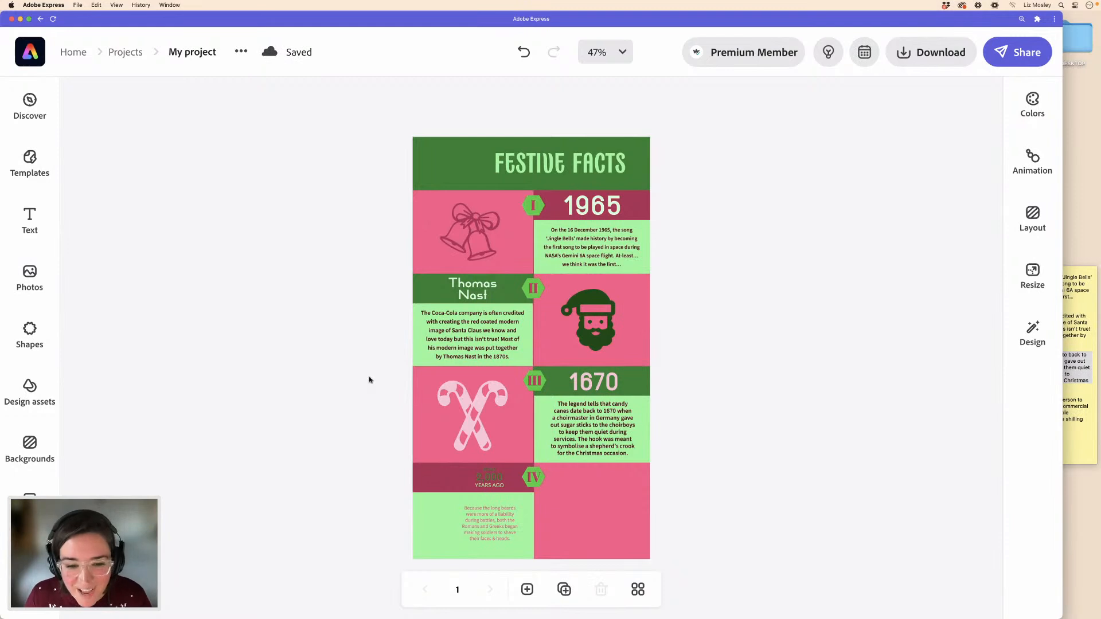
- Copy the Queen Victoria Christmas card fact from the sticky note, widen the browser window, and replace section IV's body text with the fact
{"action": "left_click", "coordinate": [1076, 439]}
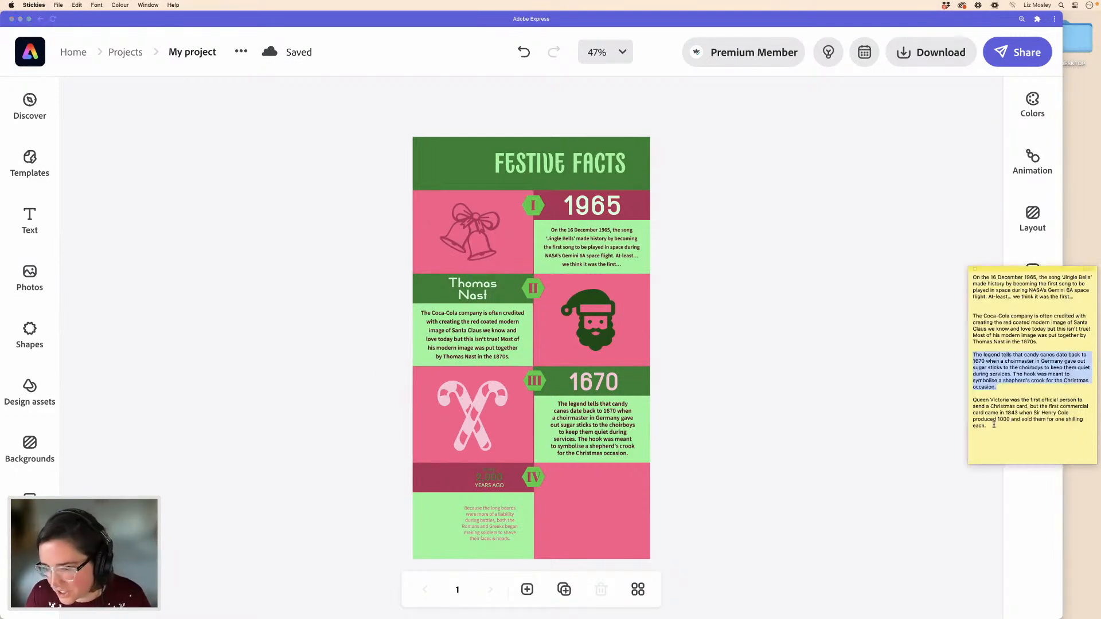
{"action": "left_click_drag", "start_coordinate": [995, 427], "coordinate": [971, 401]}
{"action": "key", "text": "super+c"}
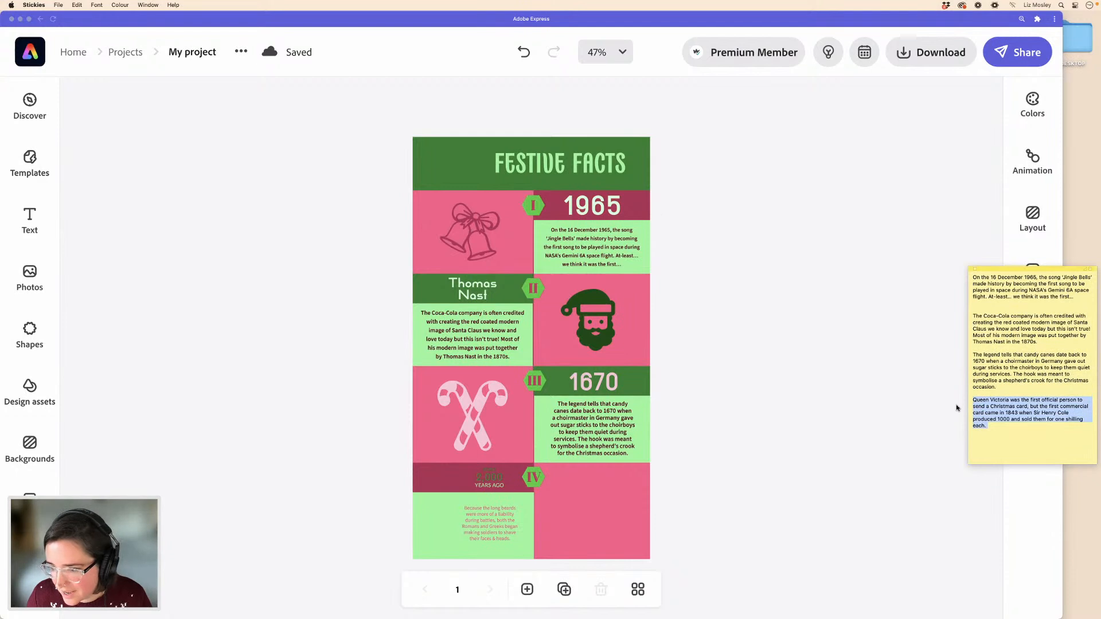
{"action": "left_click", "coordinate": [895, 407]}
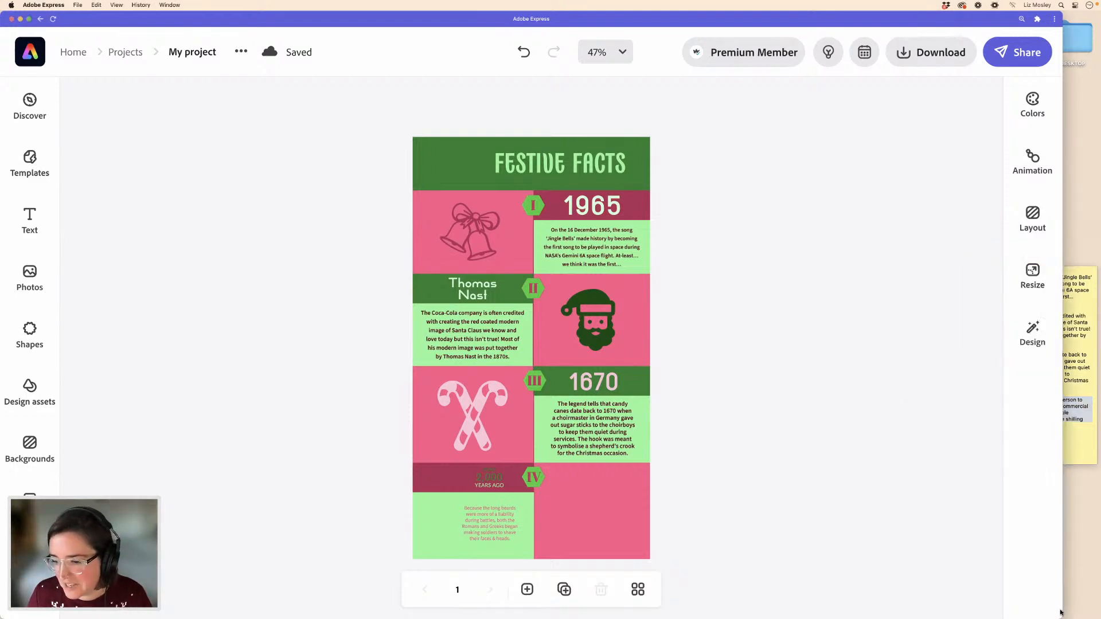
{"action": "left_click_drag", "start_coordinate": [1061, 611], "coordinate": [1094, 611]}
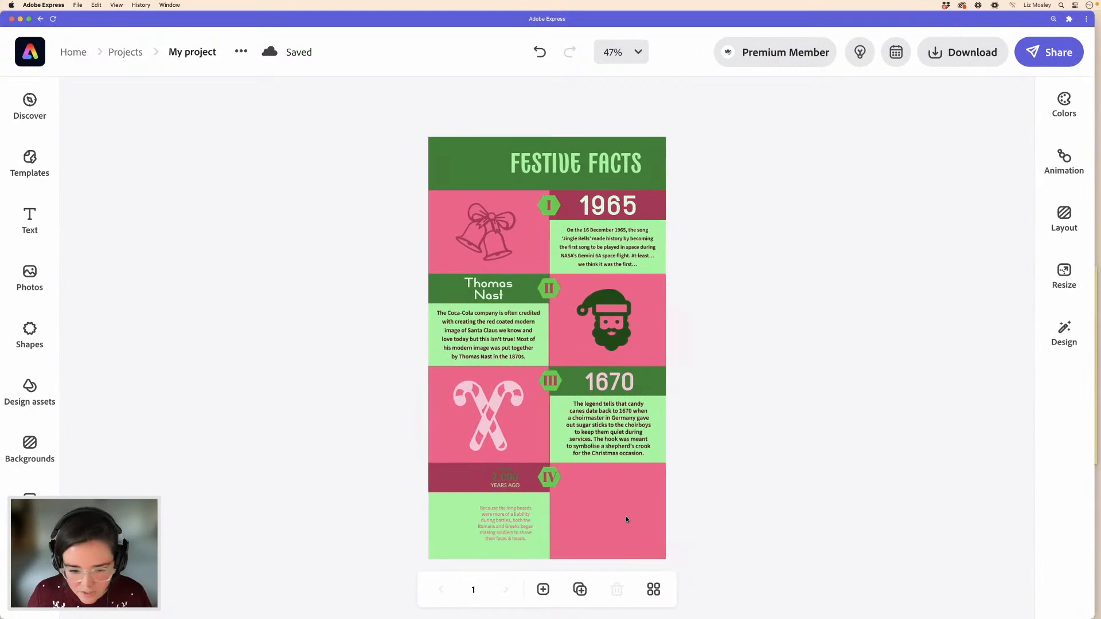
{"action": "left_click", "coordinate": [521, 520]}
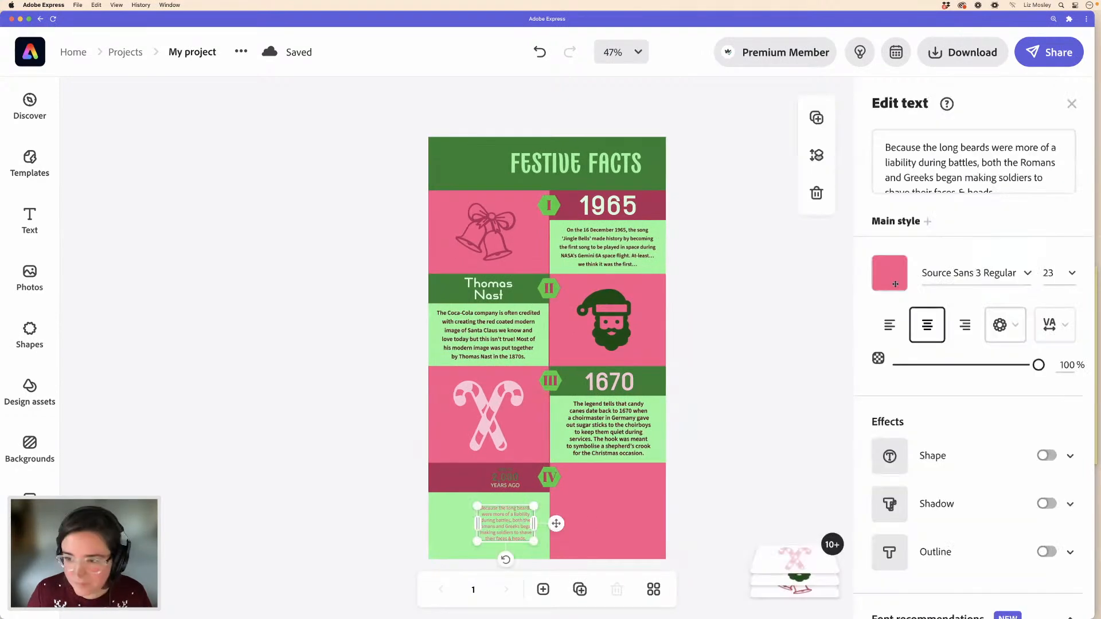
{"action": "left_click", "coordinate": [934, 178]}
{"action": "key", "text": "super+a"}
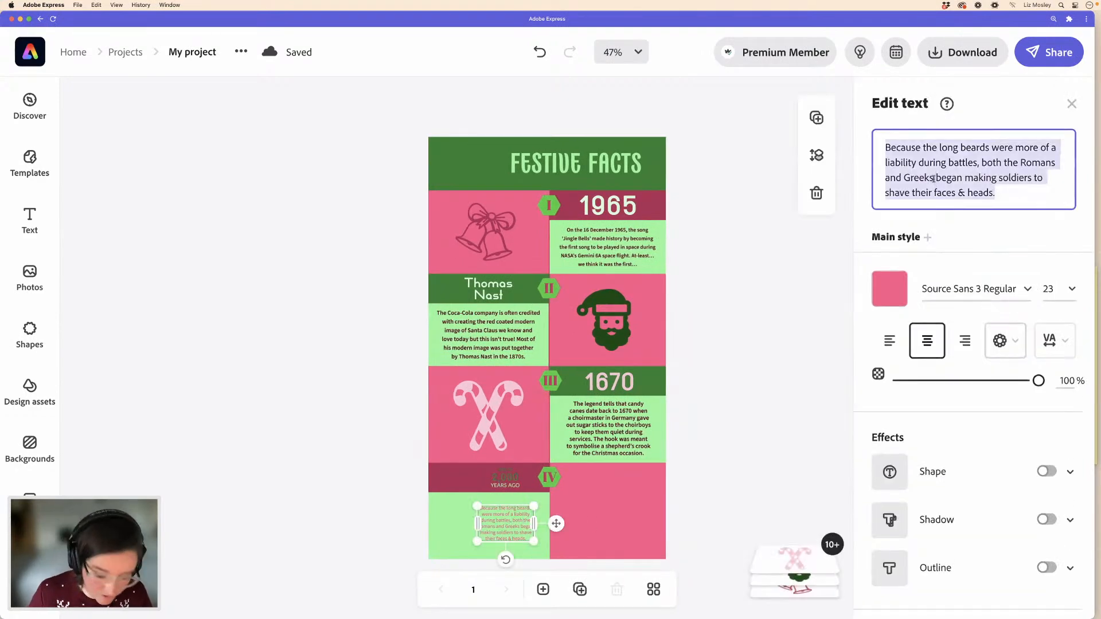
{"action": "key", "text": "super+v"}
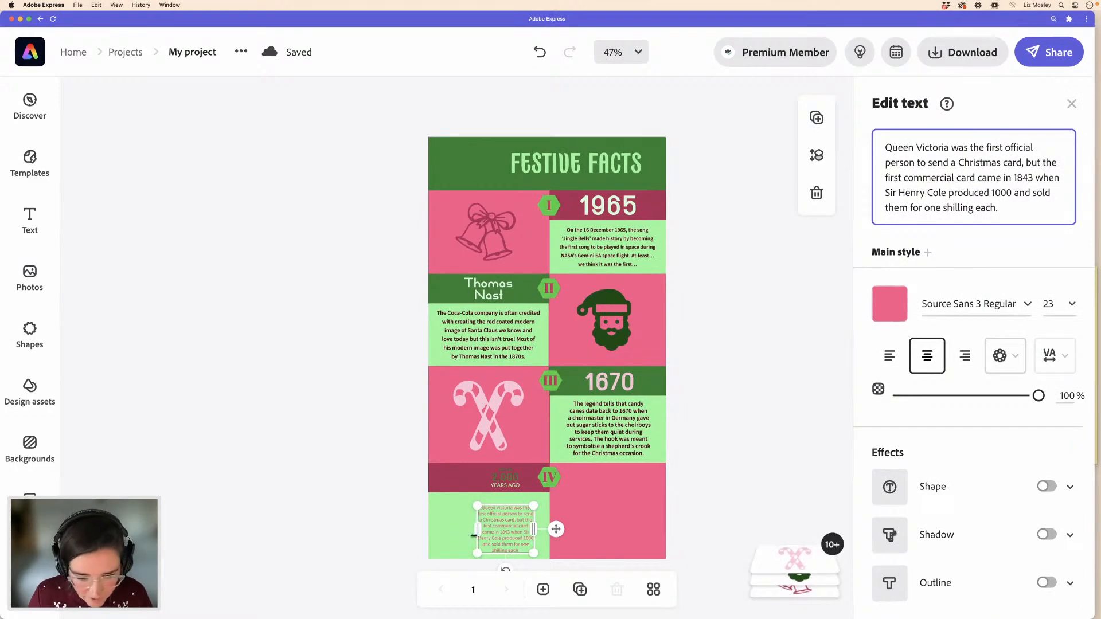
- Widen section IV's body text across the light green box at about size 30.1 and recolor it dark maroon #590018
{"action": "left_click_drag", "start_coordinate": [477, 530], "coordinate": [539, 551]}
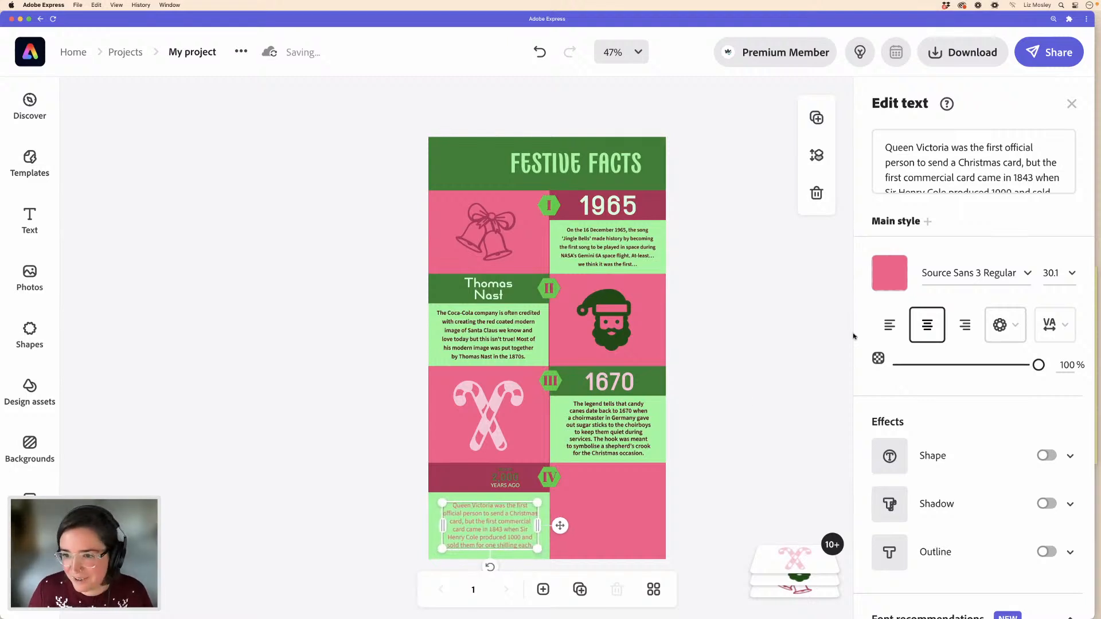
{"action": "left_click", "coordinate": [888, 275]}
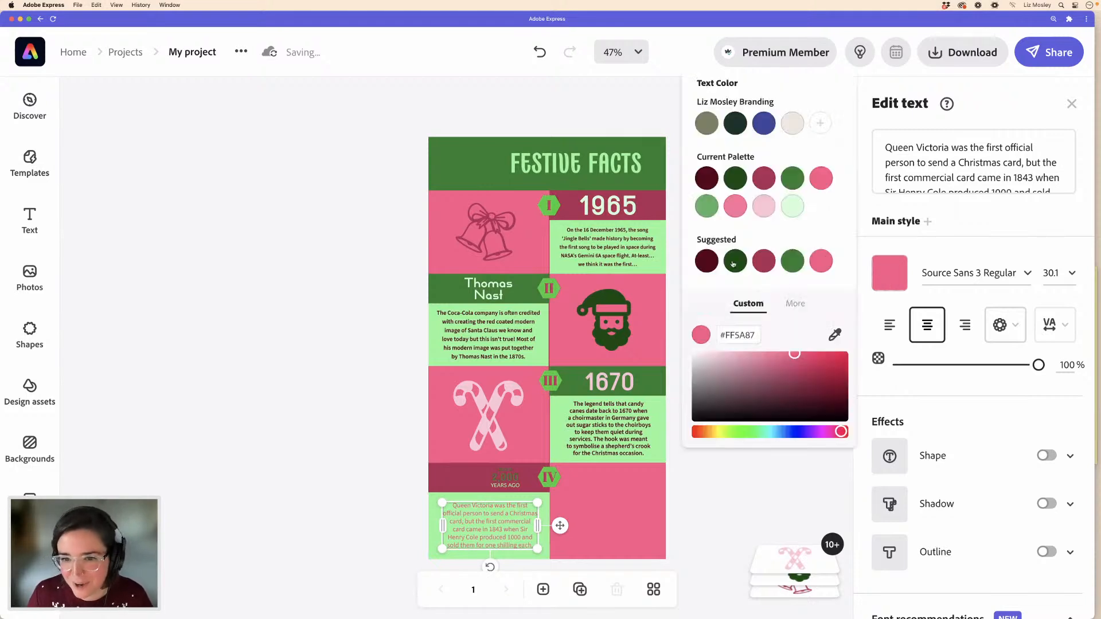
{"action": "left_click", "coordinate": [706, 261]}
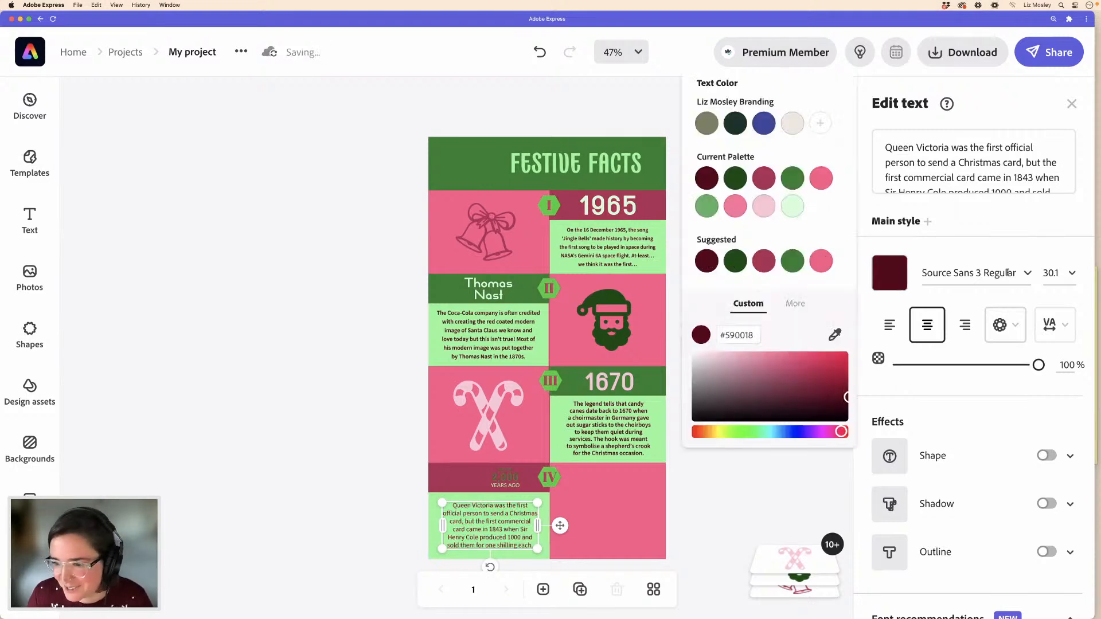
- Change section IV's body text font to Source Sans 3 Semibold and deselect it
{"action": "left_click", "coordinate": [1029, 274]}
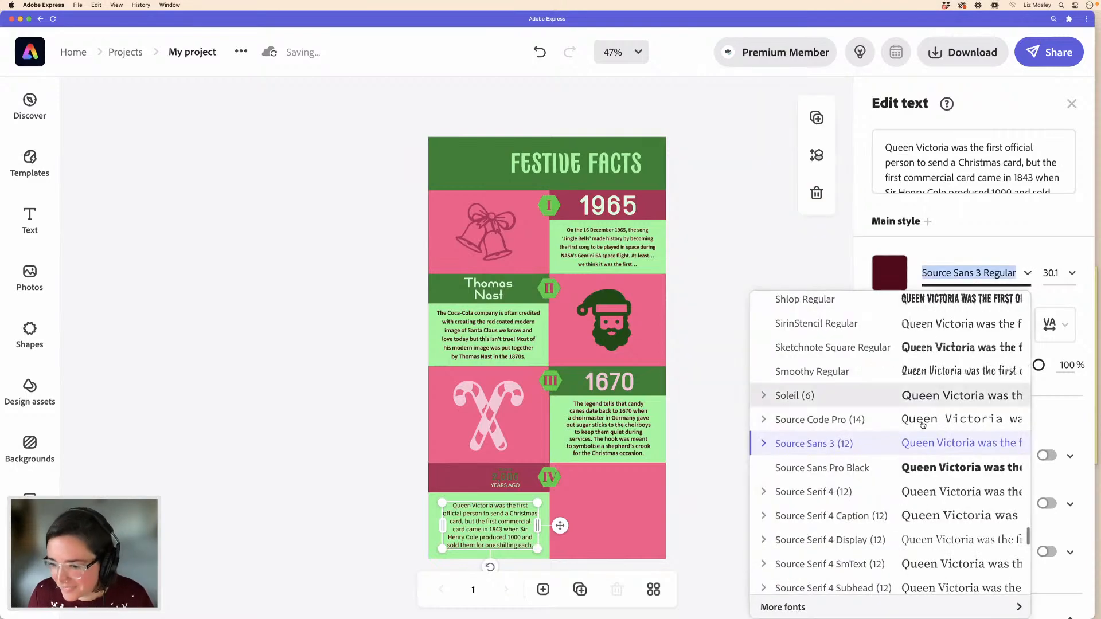
{"action": "left_click", "coordinate": [761, 444]}
{"action": "scroll", "coordinate": [827, 504], "scroll_direction": "down", "scroll_amount": 5}
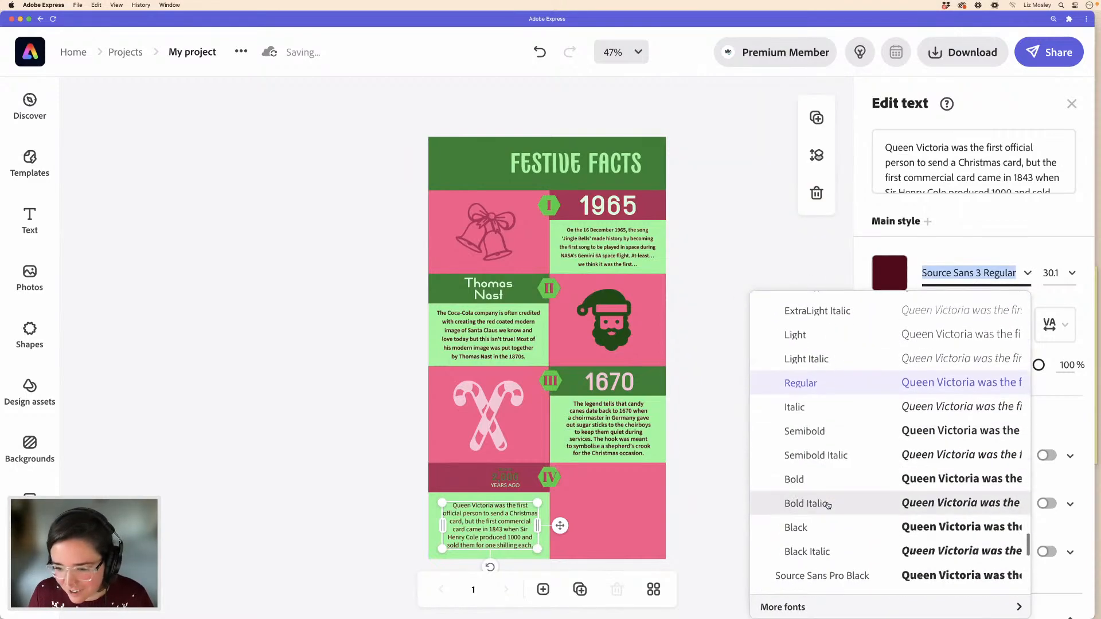
{"action": "scroll", "coordinate": [827, 504], "scroll_direction": "down", "scroll_amount": 1}
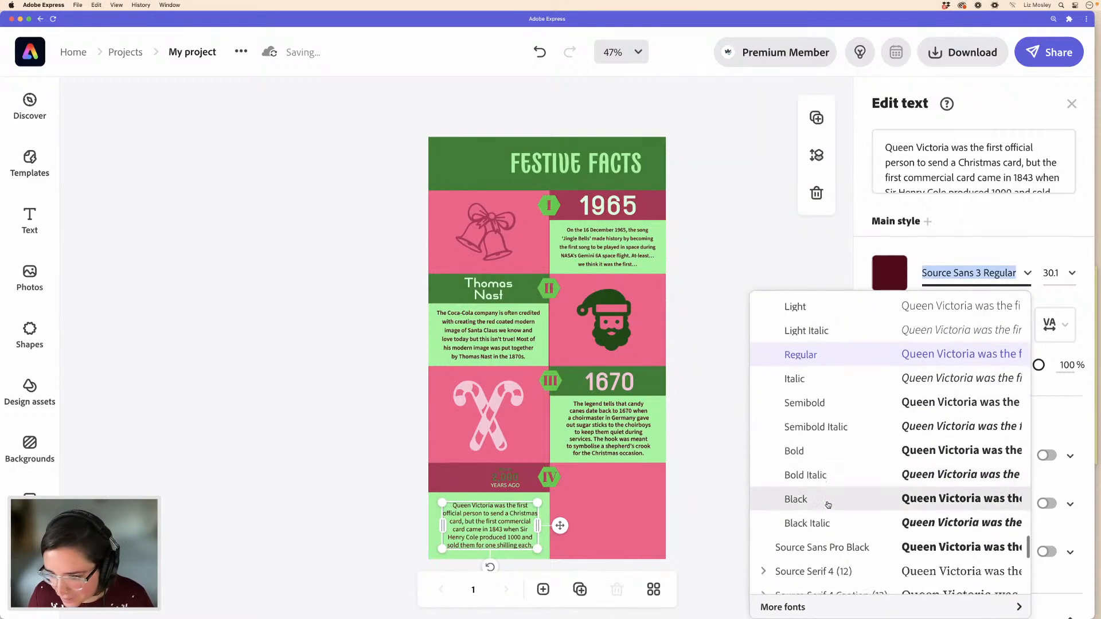
{"action": "left_click", "coordinate": [806, 400]}
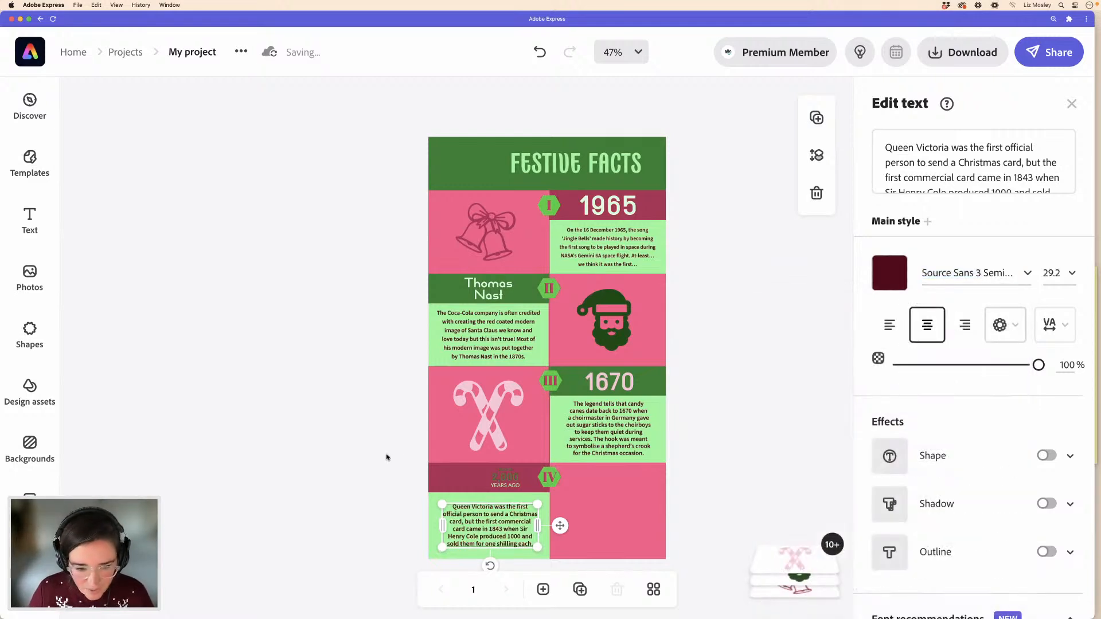
{"action": "left_click", "coordinate": [378, 494]}
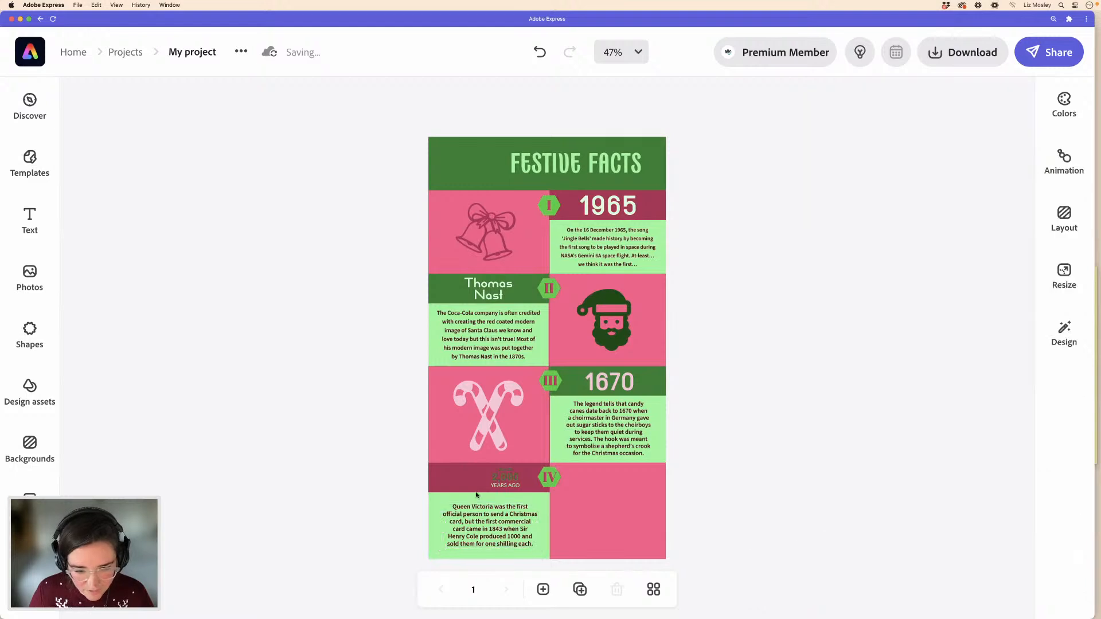
- Change the "2,000" heading in section IV to "1,000" and deselect it
{"action": "left_click", "coordinate": [503, 479]}
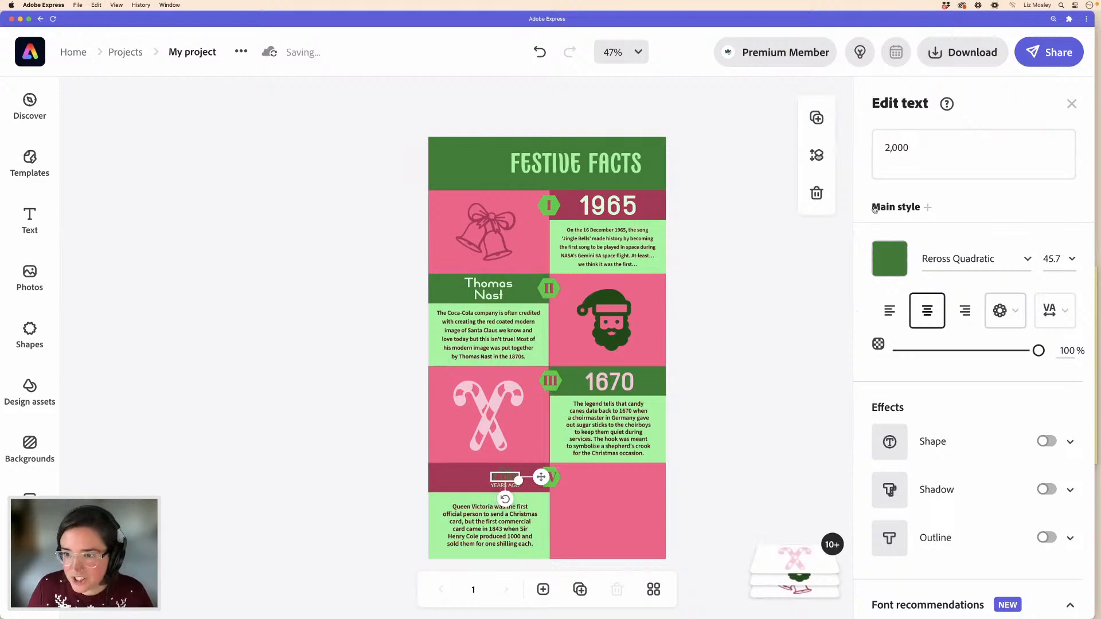
{"action": "left_click_drag", "start_coordinate": [884, 148], "coordinate": [890, 147]}
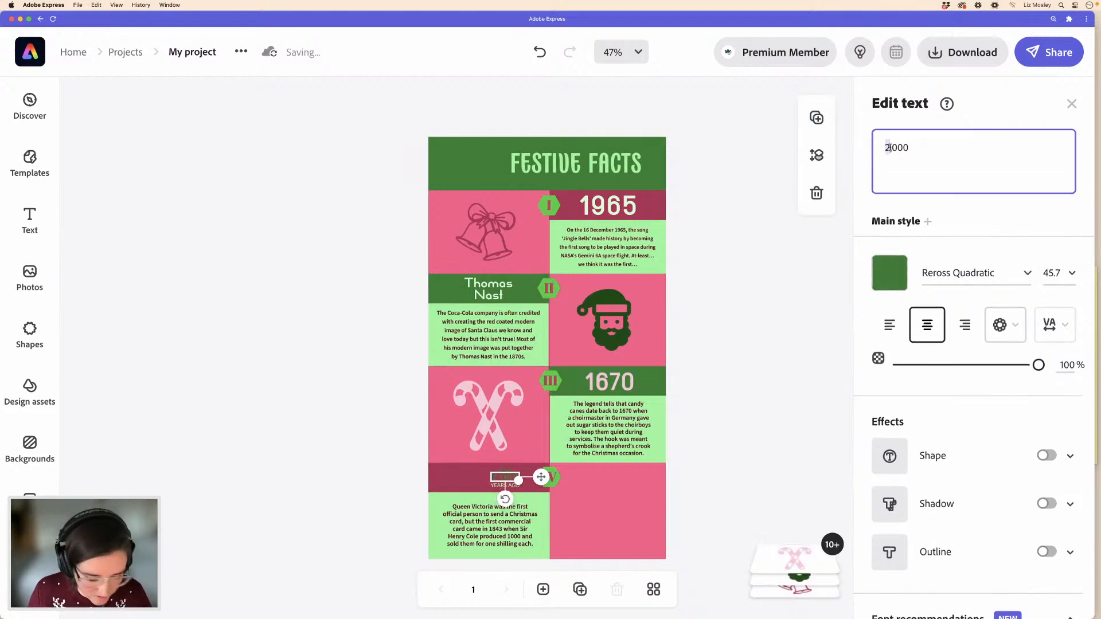
{"action": "type", "text": "1"}
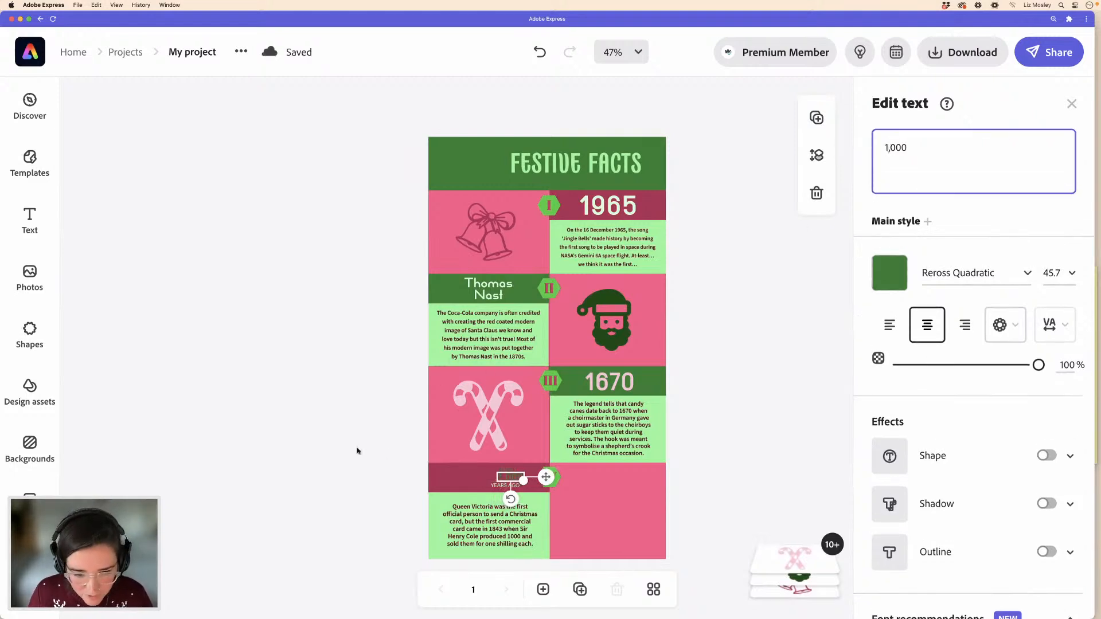
{"action": "left_click", "coordinate": [357, 452]}
- Delete the small "about" and "YEARS AGO" lines around section IV's heading
{"action": "left_click", "coordinate": [507, 471]}
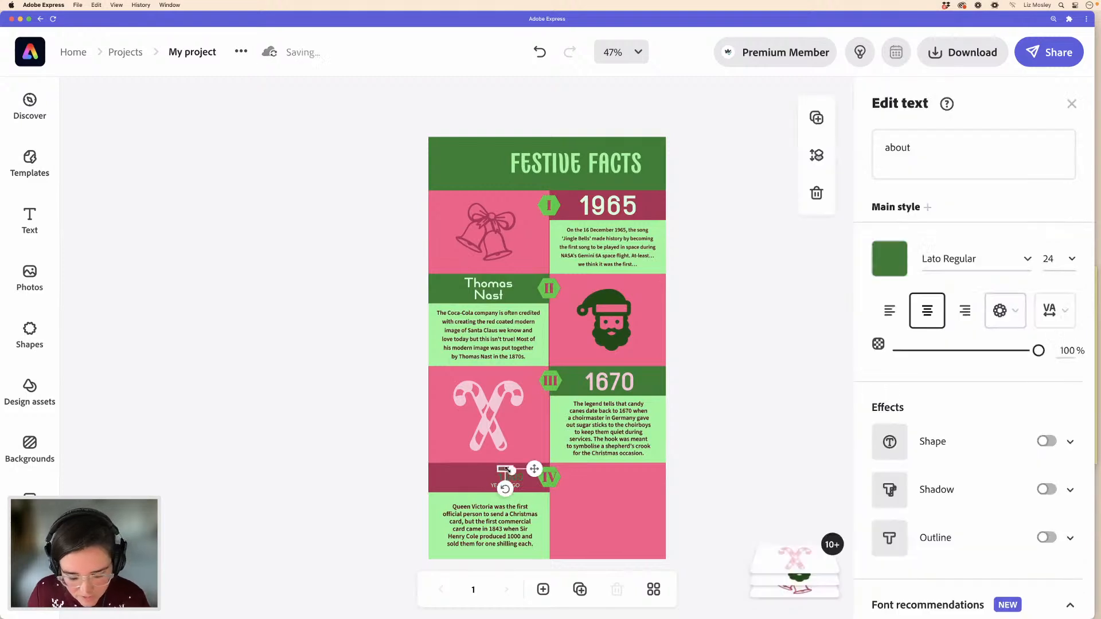
{"action": "left_click", "coordinate": [493, 488]}
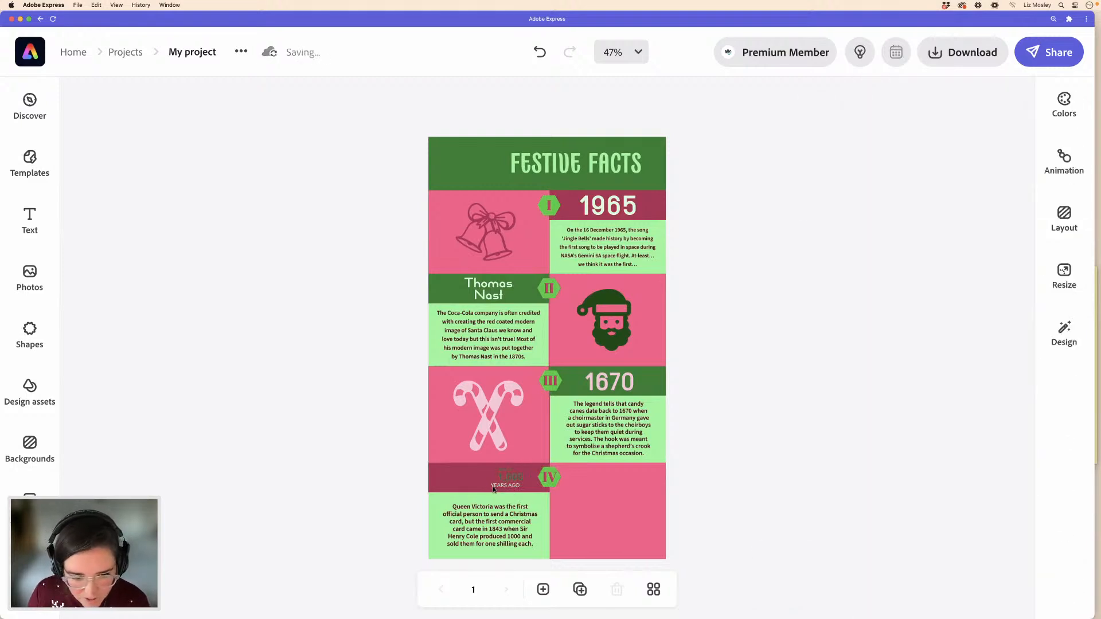
{"action": "left_click", "coordinate": [496, 486]}
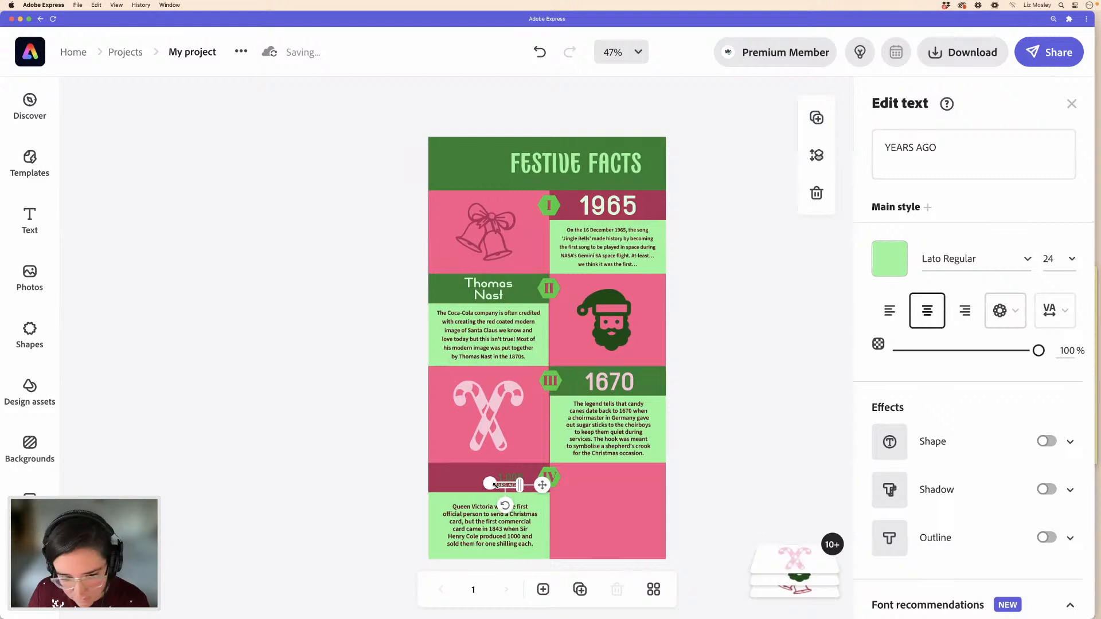
{"action": "left_click", "coordinate": [495, 486]}
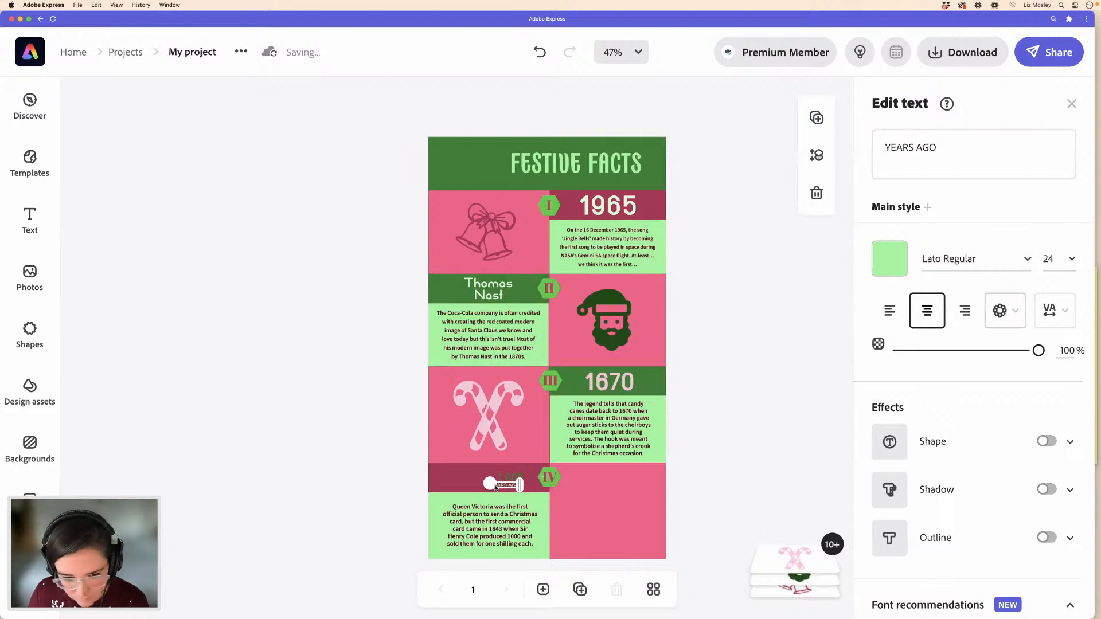
- Enlarge the "1,000" heading to about size 105.1 and move it to the middle of section IV's maroon bar
{"action": "left_click", "coordinate": [503, 482]}
{"action": "left_click_drag", "start_coordinate": [492, 472], "coordinate": [465, 467]}
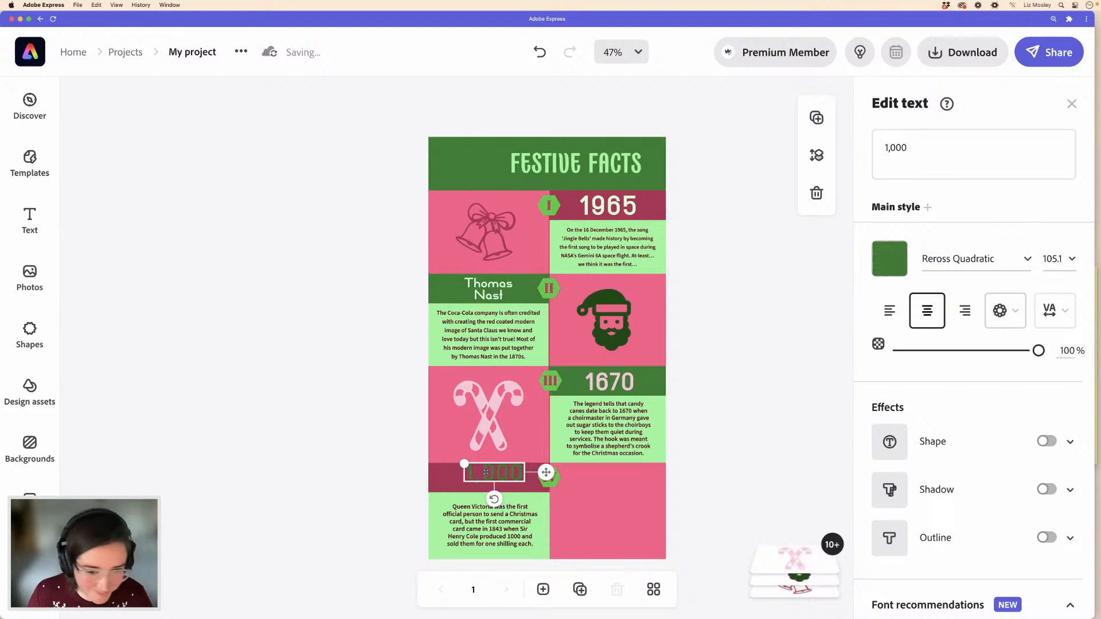
{"action": "left_click_drag", "start_coordinate": [499, 477], "coordinate": [499, 482]}
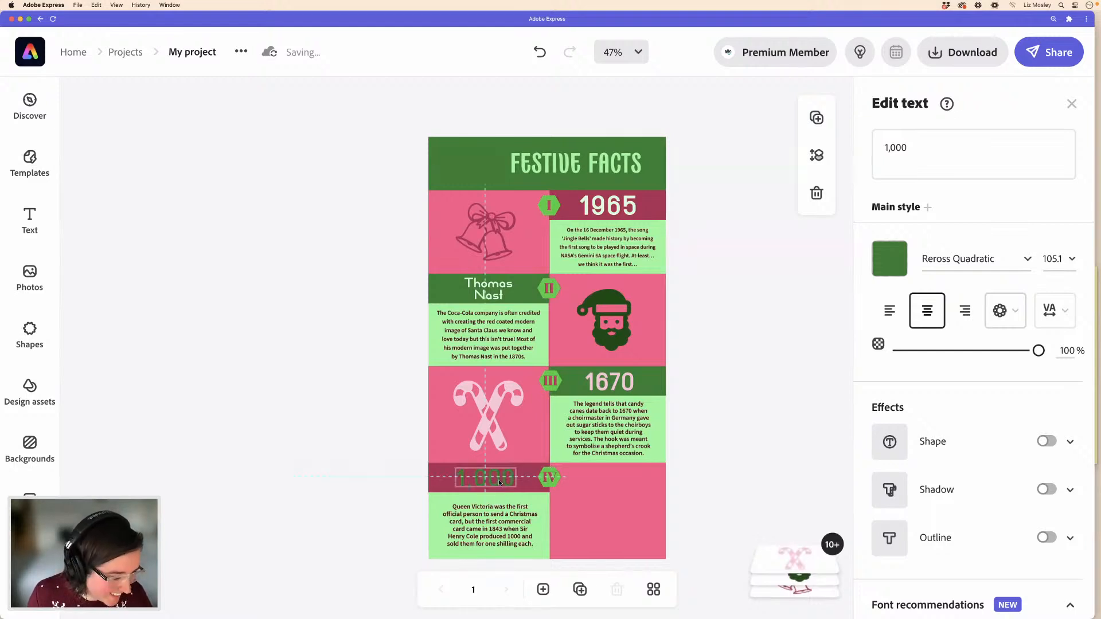
{"action": "left_click_drag", "start_coordinate": [499, 482], "coordinate": [499, 481]}
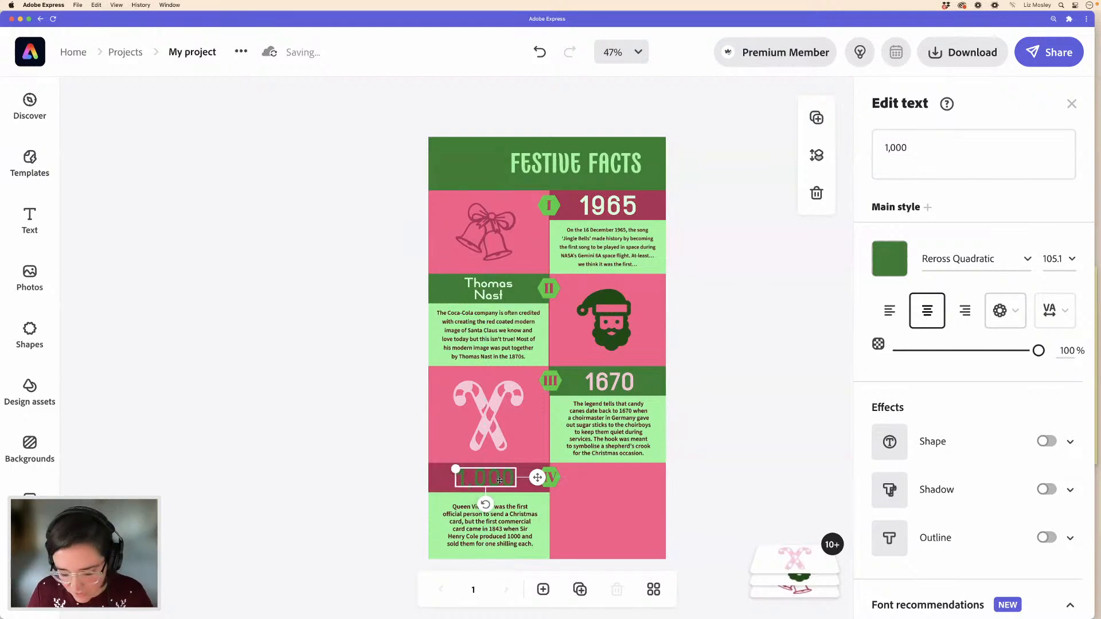
- Nudge the "1,000" heading slightly right and down to center it above section IV's body text
{"action": "key", "text": "Right"}
{"action": "key", "text": "Right"}
{"action": "key", "text": "Right"}
{"action": "key", "text": "Right"}
{"action": "key", "text": "Right"}
{"action": "key", "text": "Right"}
{"action": "key", "text": "Right"}
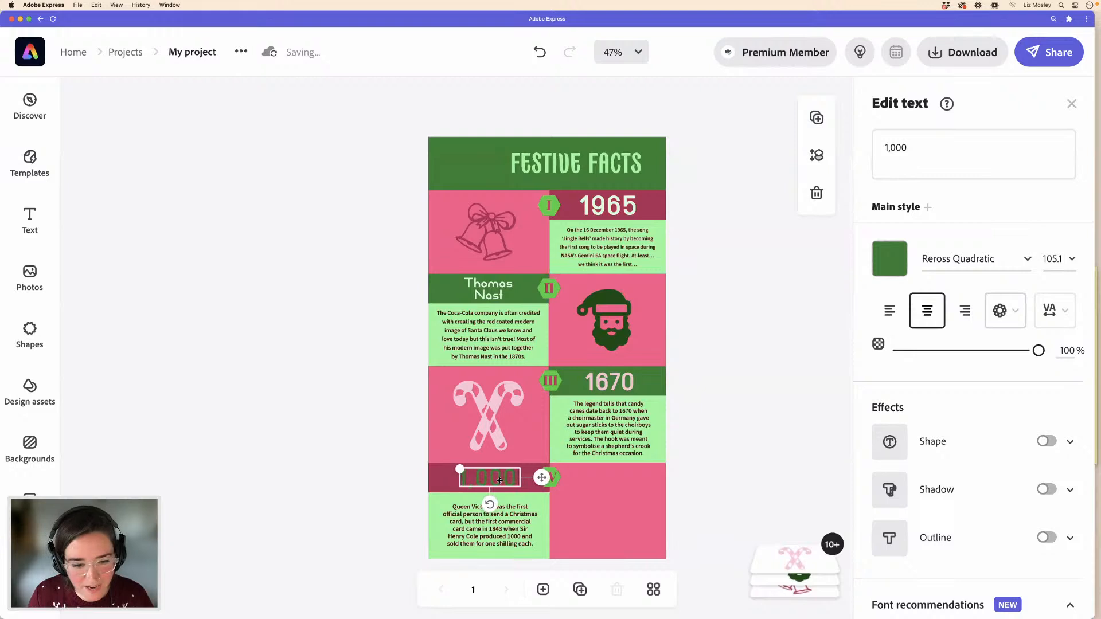
{"action": "key", "text": "Right"}
{"action": "key", "text": "Left"}
{"action": "key", "text": "Left"}
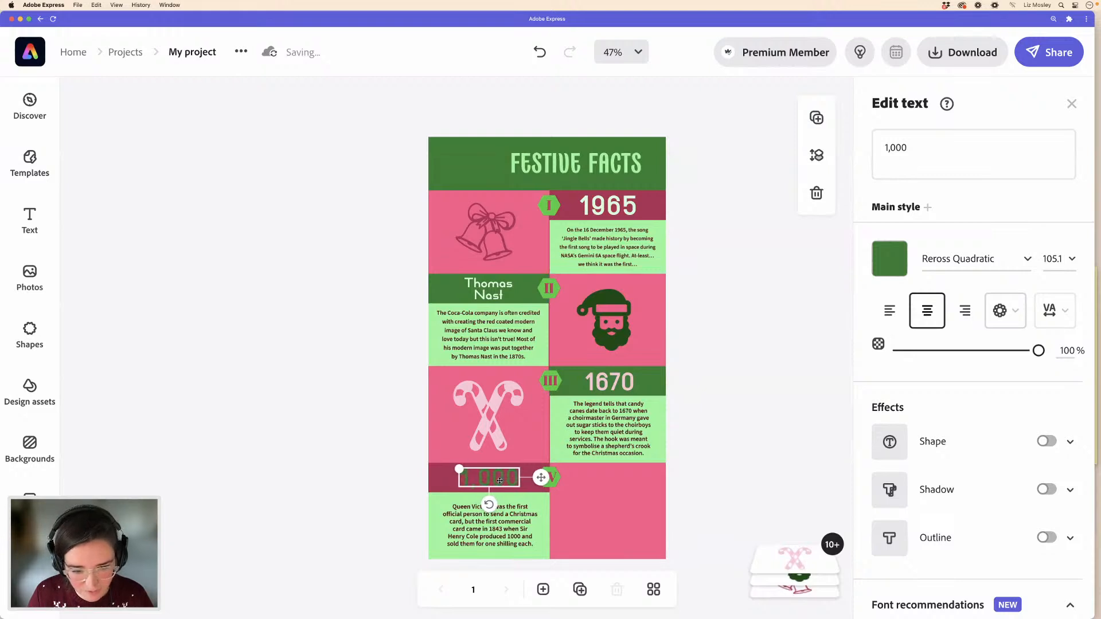
{"action": "key", "text": "Down"}
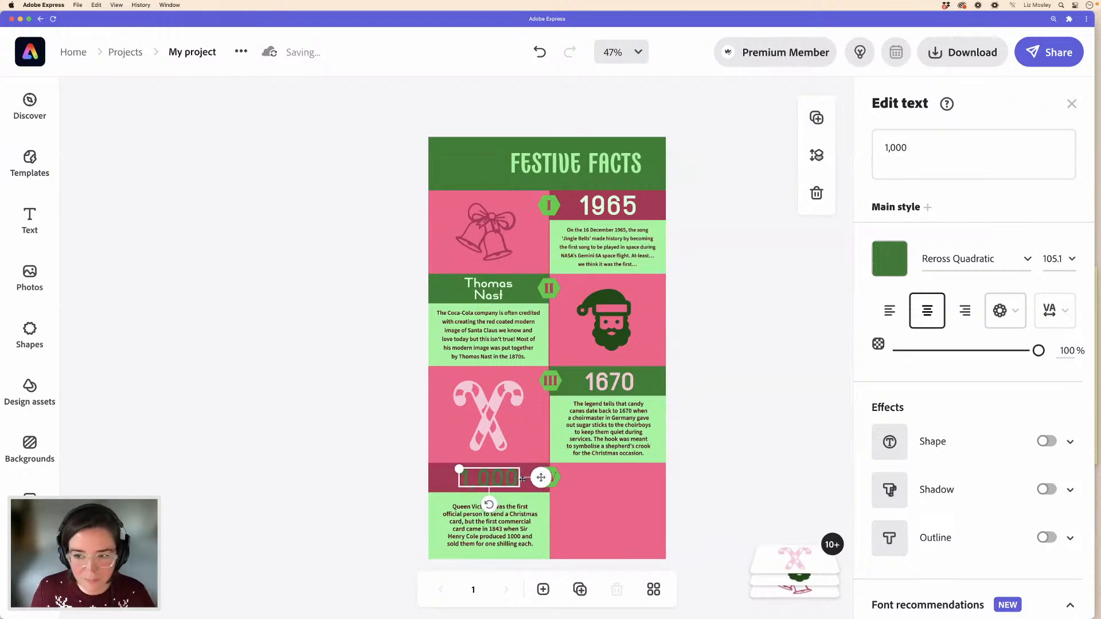
- Recolor the "1,000" heading to pale green #D1FDD7 and deselect it
{"action": "left_click", "coordinate": [893, 261]}
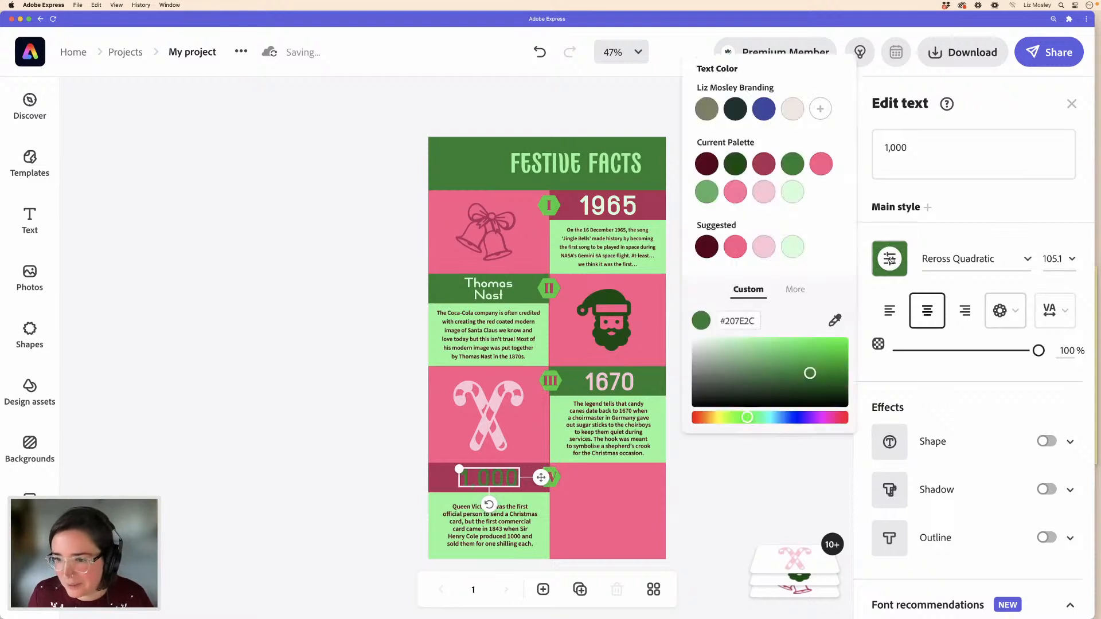
{"action": "left_click", "coordinate": [793, 246]}
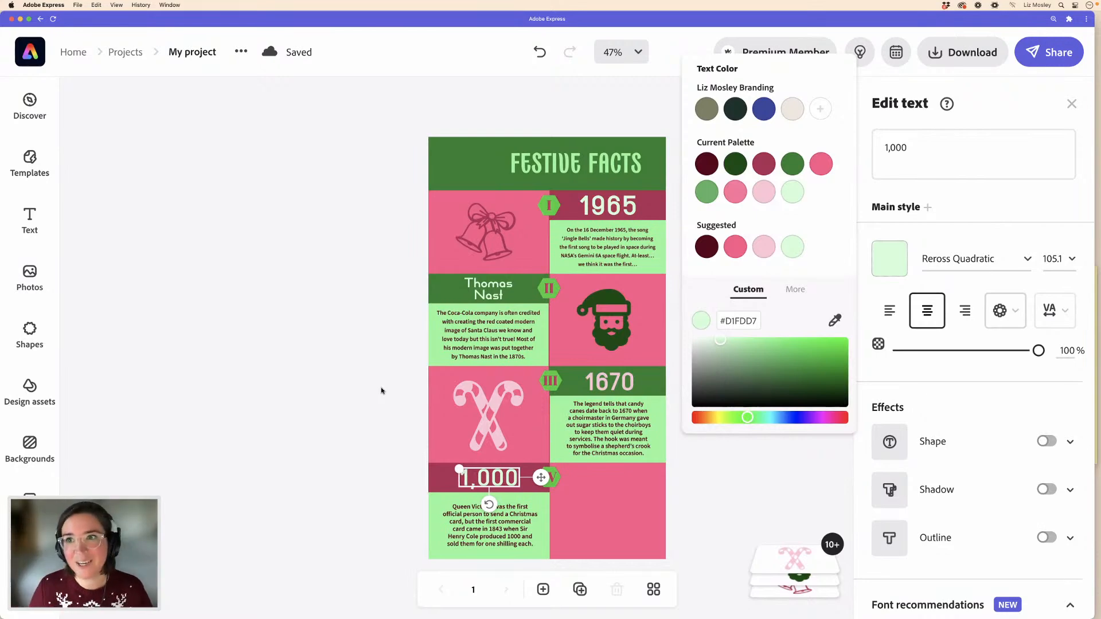
{"action": "left_click", "coordinate": [379, 391]}
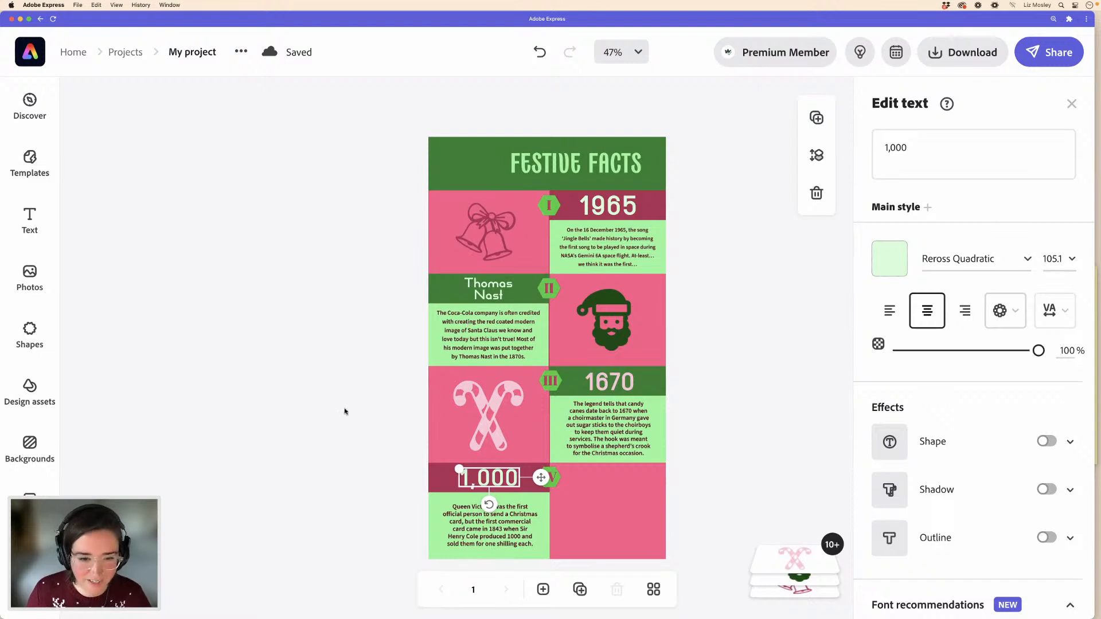
{"action": "left_click", "coordinate": [342, 490]}
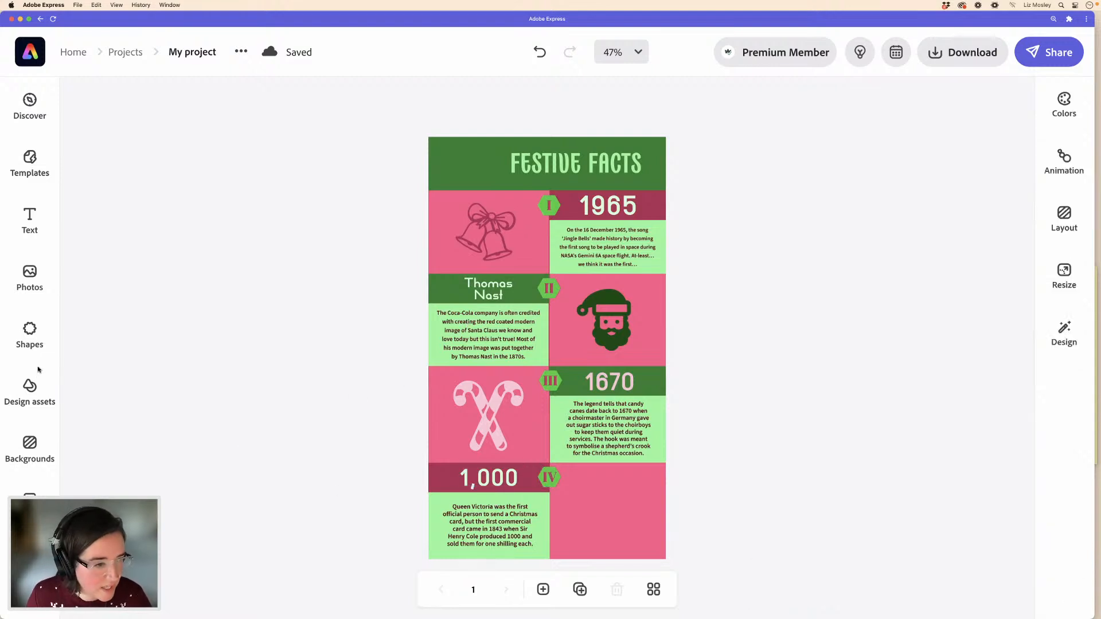
- Search the shapes library for "Queen" and look through the icons for one that suits section IV
{"action": "left_click", "coordinate": [28, 335]}
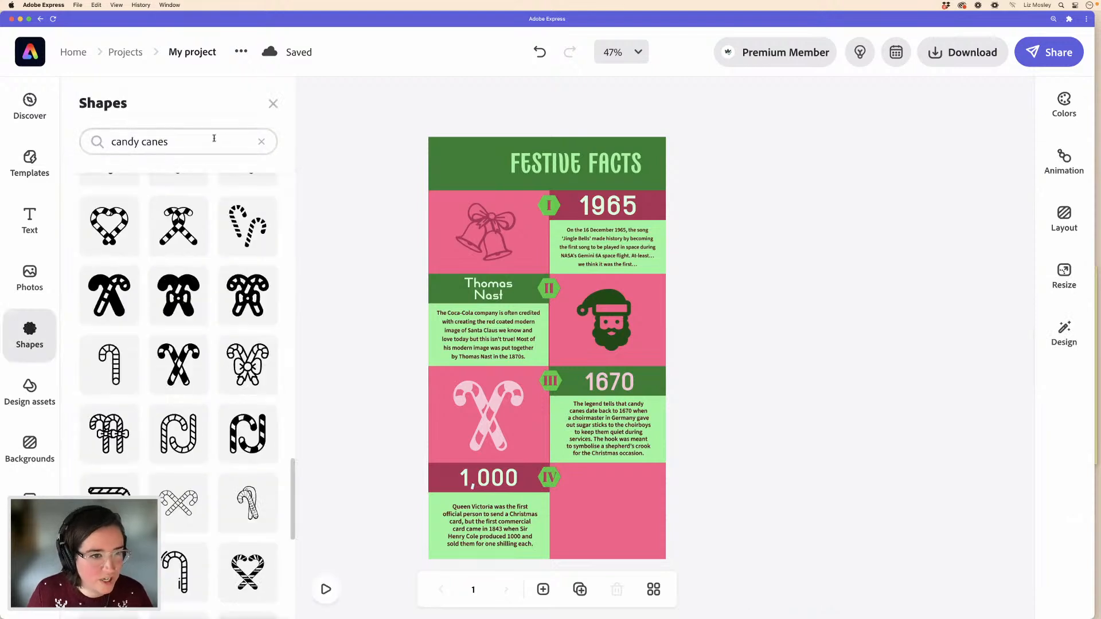
{"action": "left_click", "coordinate": [261, 142]}
{"action": "left_click", "coordinate": [252, 143]}
{"action": "type", "text": "Q"}
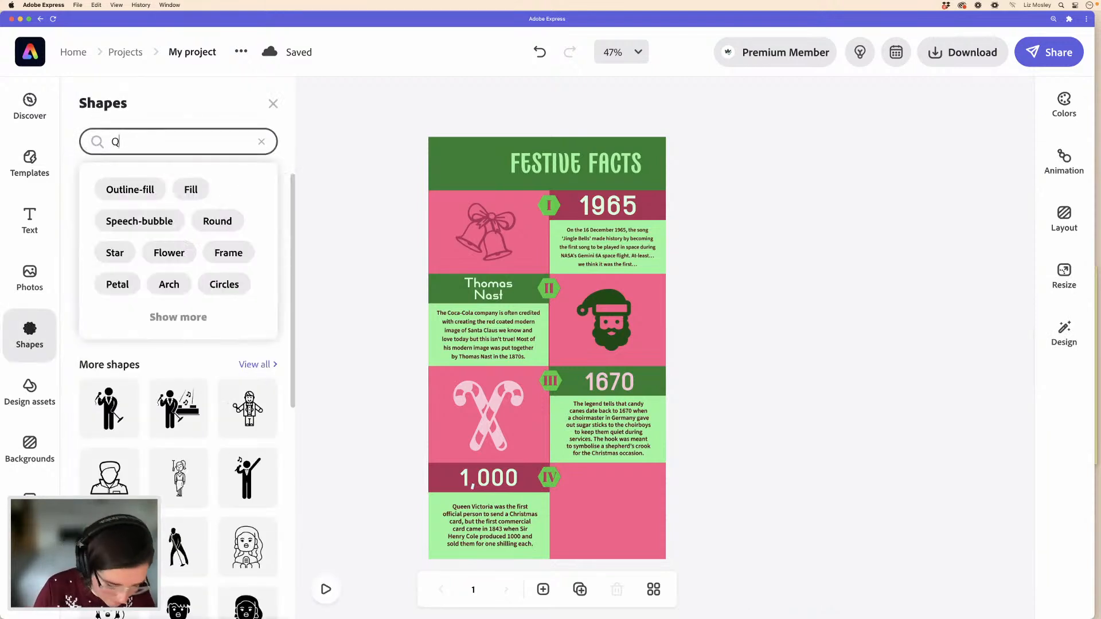
{"action": "type", "text": "ueen"}
{"action": "key", "text": "Return"}
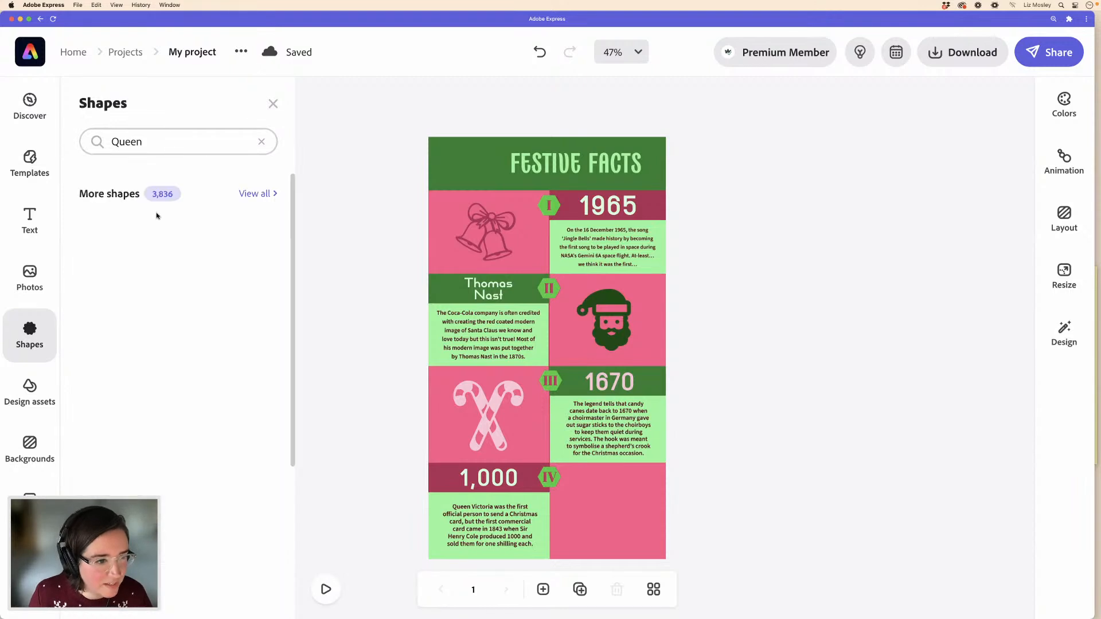
{"action": "scroll", "coordinate": [207, 306], "scroll_direction": "down", "scroll_amount": 5}
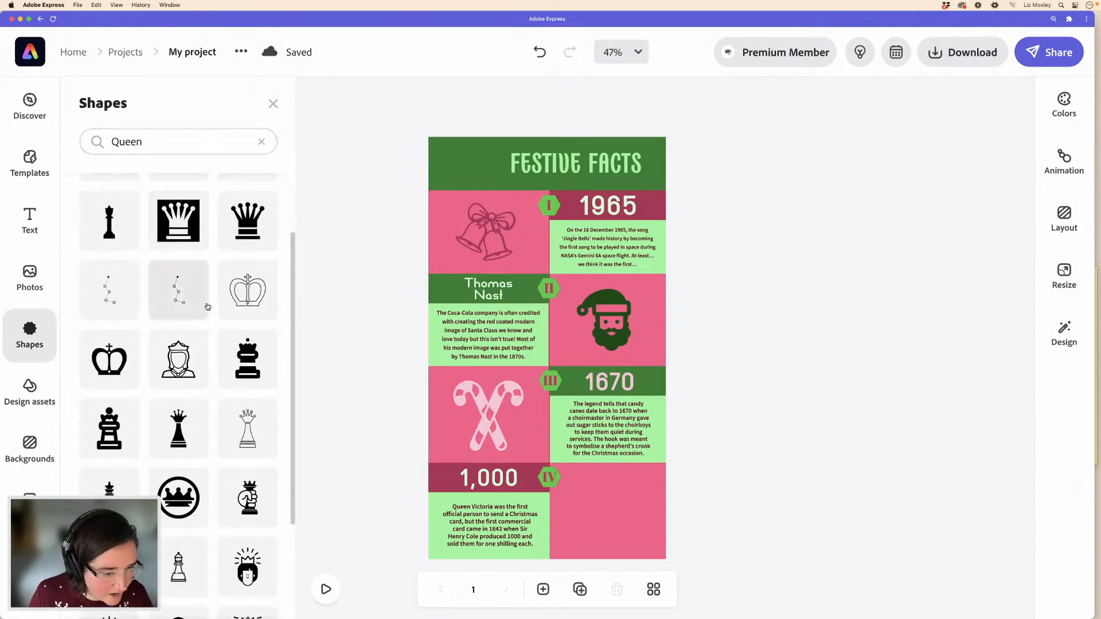
{"action": "scroll", "coordinate": [207, 307], "scroll_direction": "up", "scroll_amount": 5}
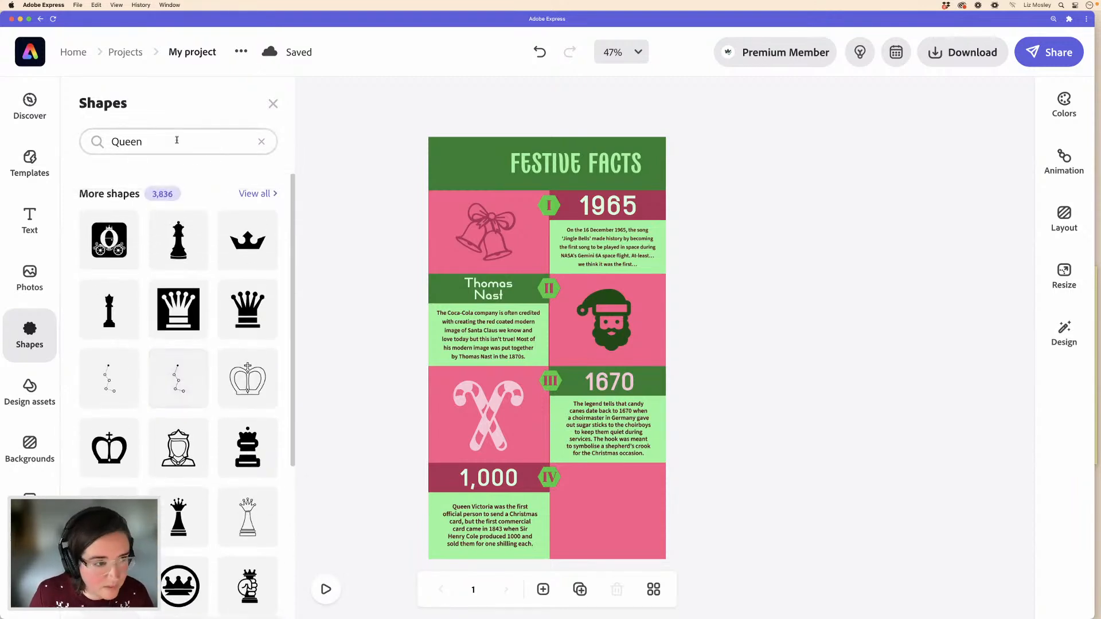
- Narrow the shapes search to "Queen Victoria"
{"action": "left_click", "coordinate": [177, 140]}
{"action": "type", "text": "Vicro"}
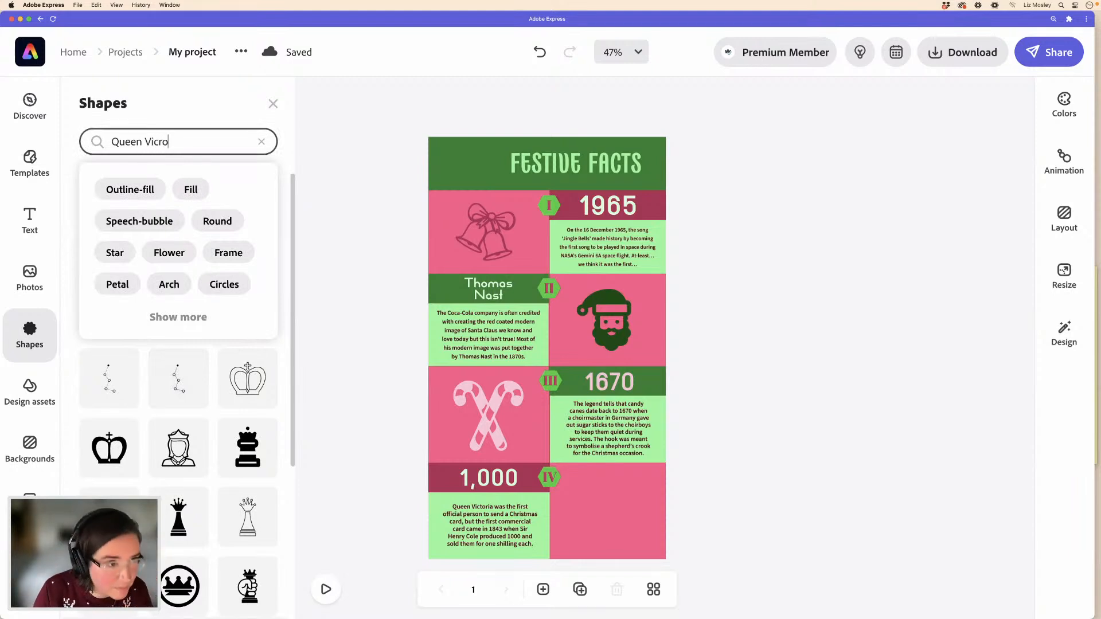
{"action": "key", "text": "BackSpace"}
{"action": "key", "text": "BackSpace"}
{"action": "type", "text": "ri"}
{"action": "key", "text": "BackSpace"}
{"action": "key", "text": "BackSpace"}
{"action": "type", "text": "toria"}
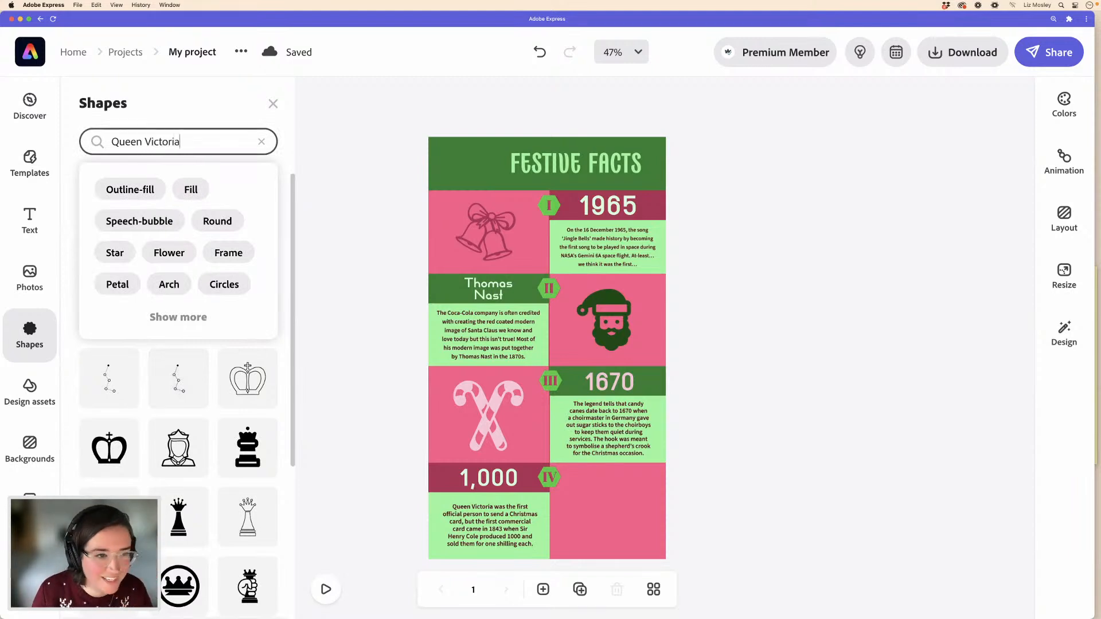
{"action": "key", "text": "Return"}
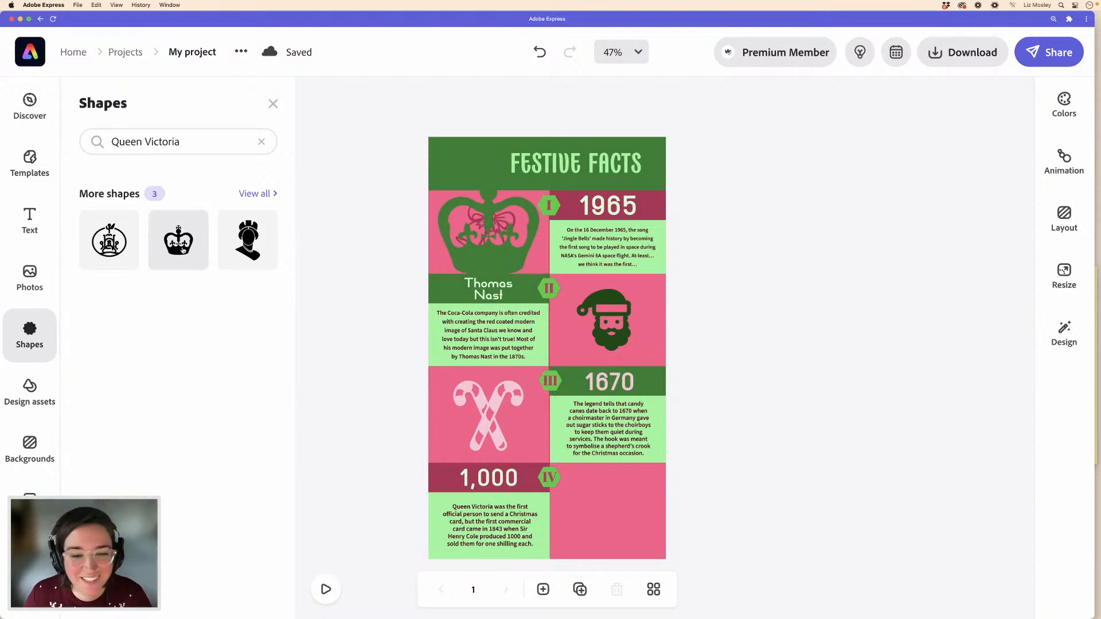
- Add the solid crown icon, shrink it, and center it in section IV's empty pink box
{"action": "left_click", "coordinate": [491, 260]}
{"action": "left_click_drag", "start_coordinate": [581, 468], "coordinate": [590, 520]}
{"action": "left_click_drag", "start_coordinate": [537, 430], "coordinate": [571, 468]}
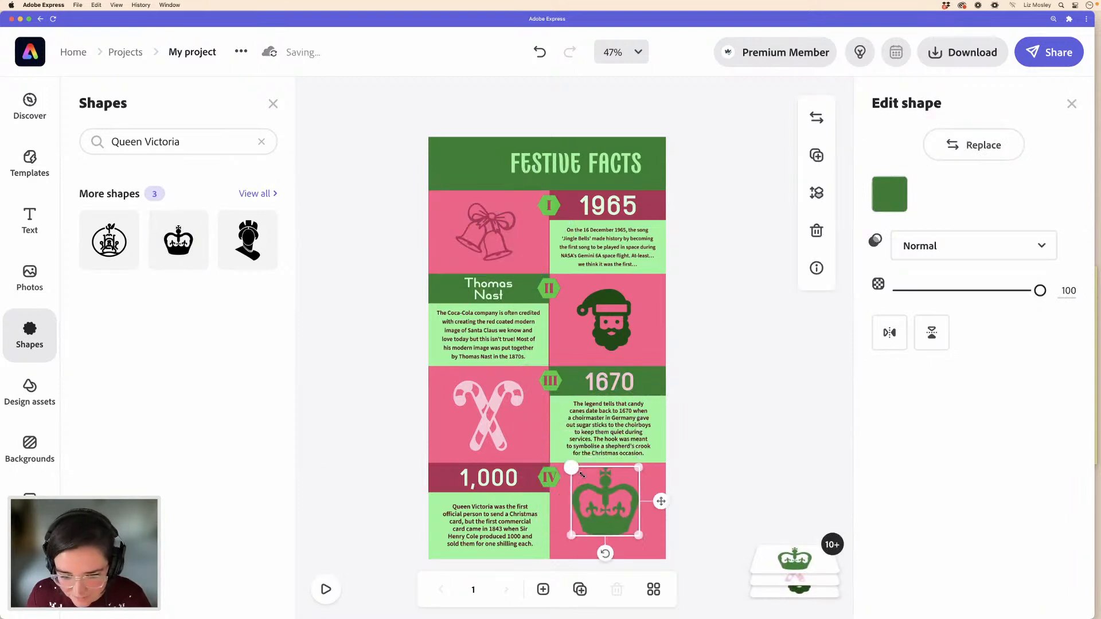
{"action": "left_click_drag", "start_coordinate": [615, 526], "coordinate": [643, 542]}
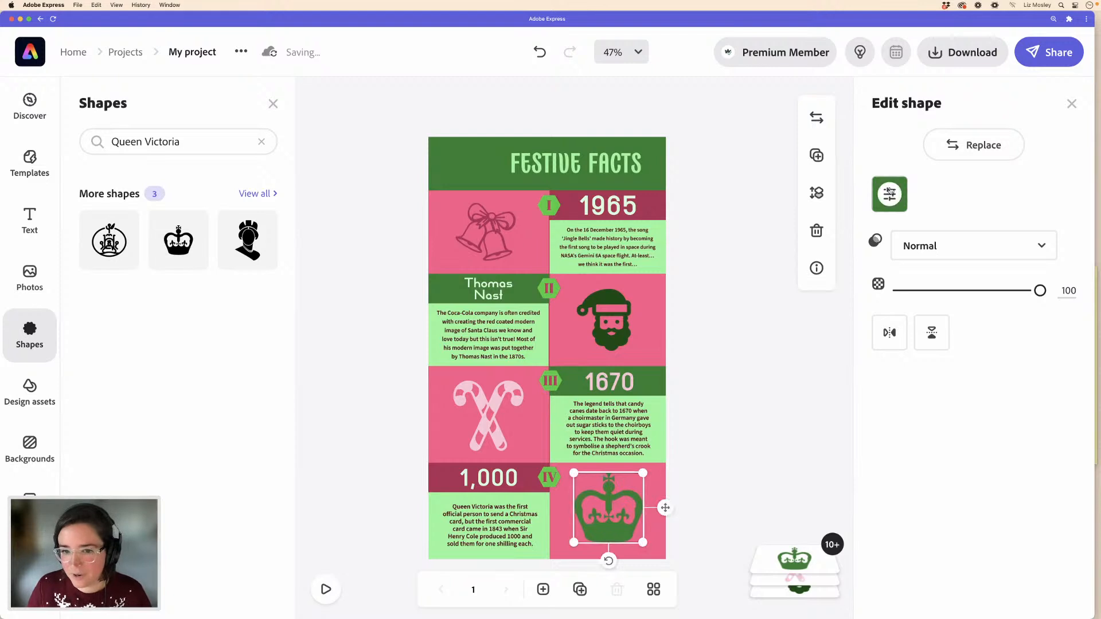
- Recolor the crown icon to dark green #024B0B by sampling the color of the Santa icon, and deselect it
{"action": "left_click", "coordinate": [889, 194]}
{"action": "left_click", "coordinate": [835, 328]}
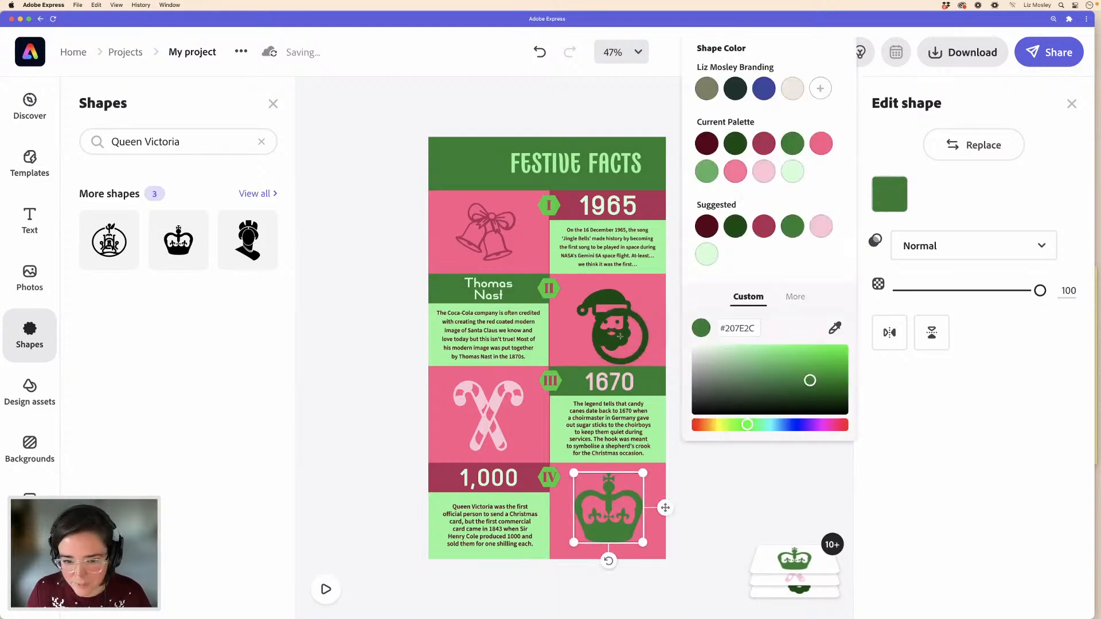
{"action": "left_click", "coordinate": [602, 332]}
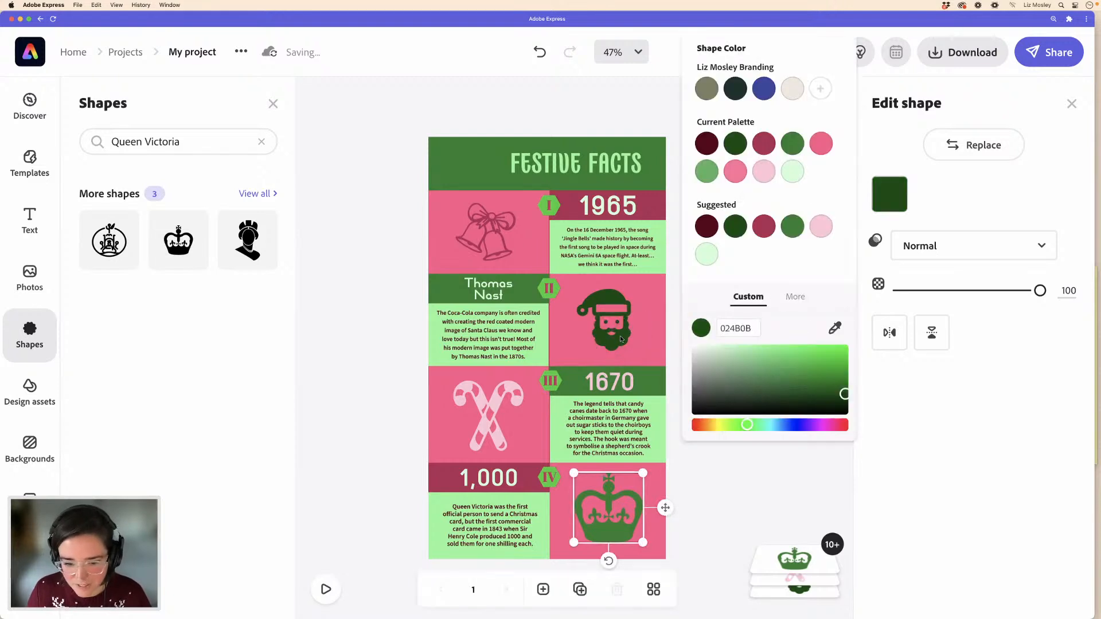
{"action": "left_click", "coordinate": [400, 355]}
{"action": "left_click", "coordinate": [540, 207]}
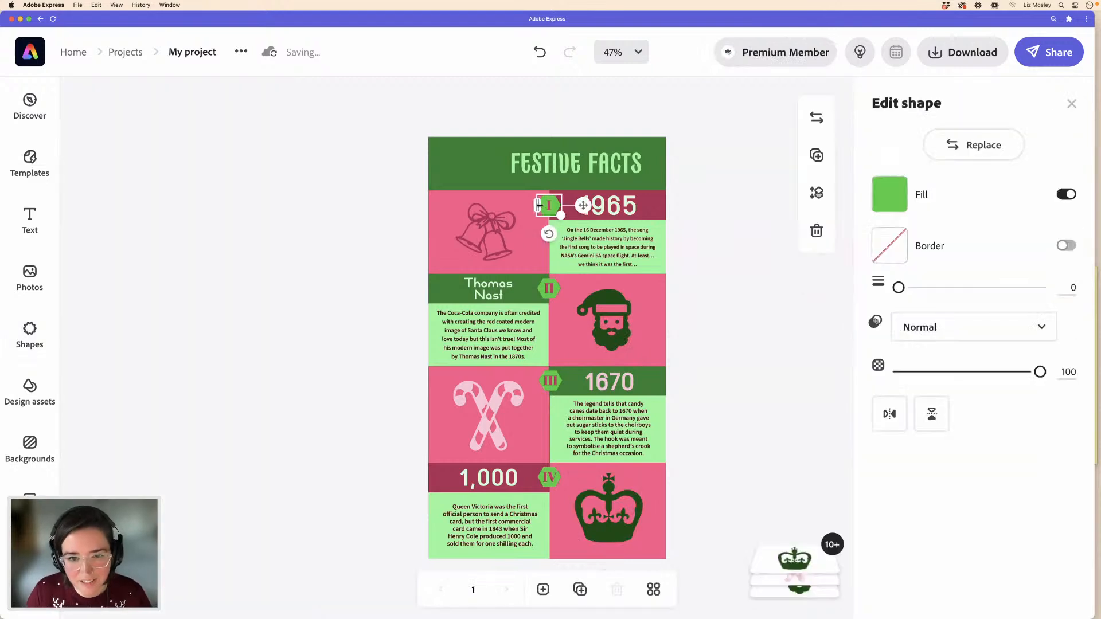
{"action": "left_click", "coordinate": [540, 289], "text": "shift"}
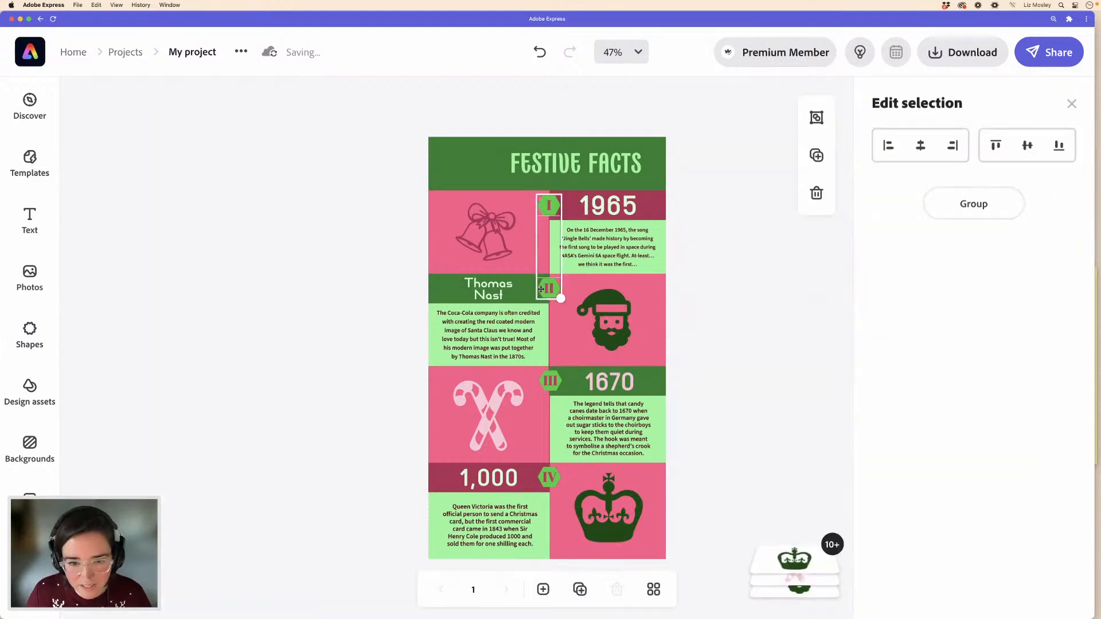
{"action": "left_click", "coordinate": [542, 383], "text": "shift"}
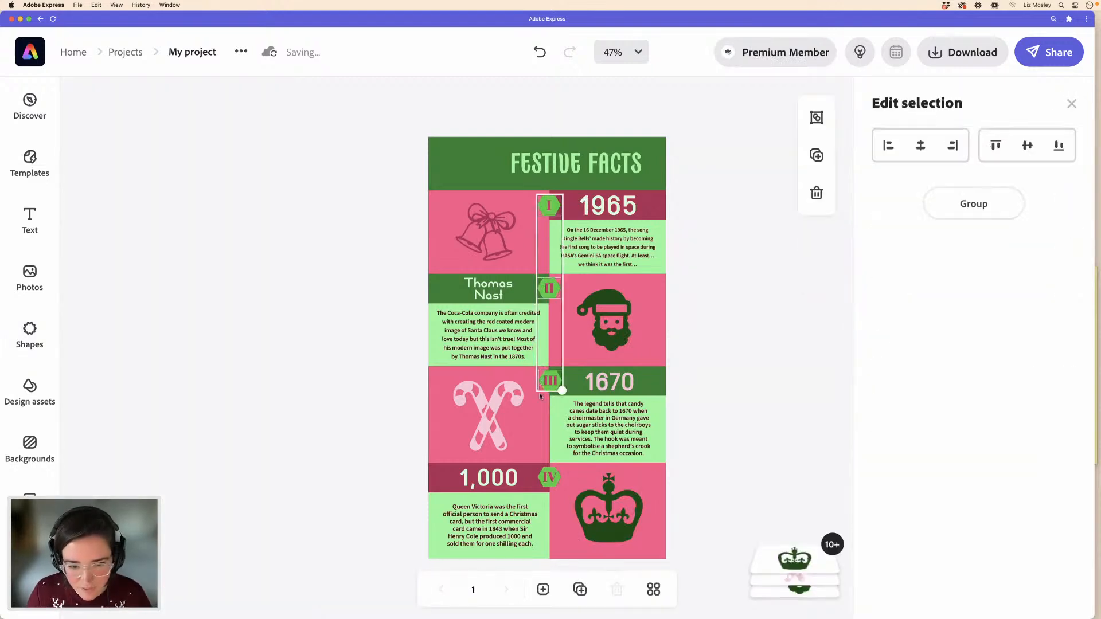
{"action": "left_click", "coordinate": [539, 479], "text": "shift"}
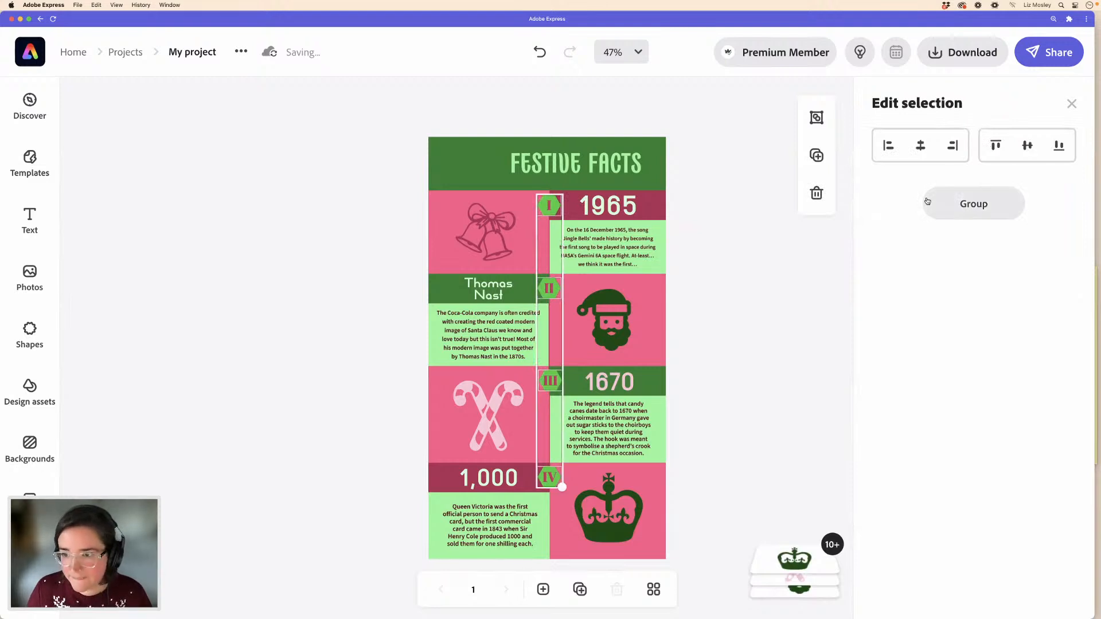
{"action": "left_click", "coordinate": [807, 279]}
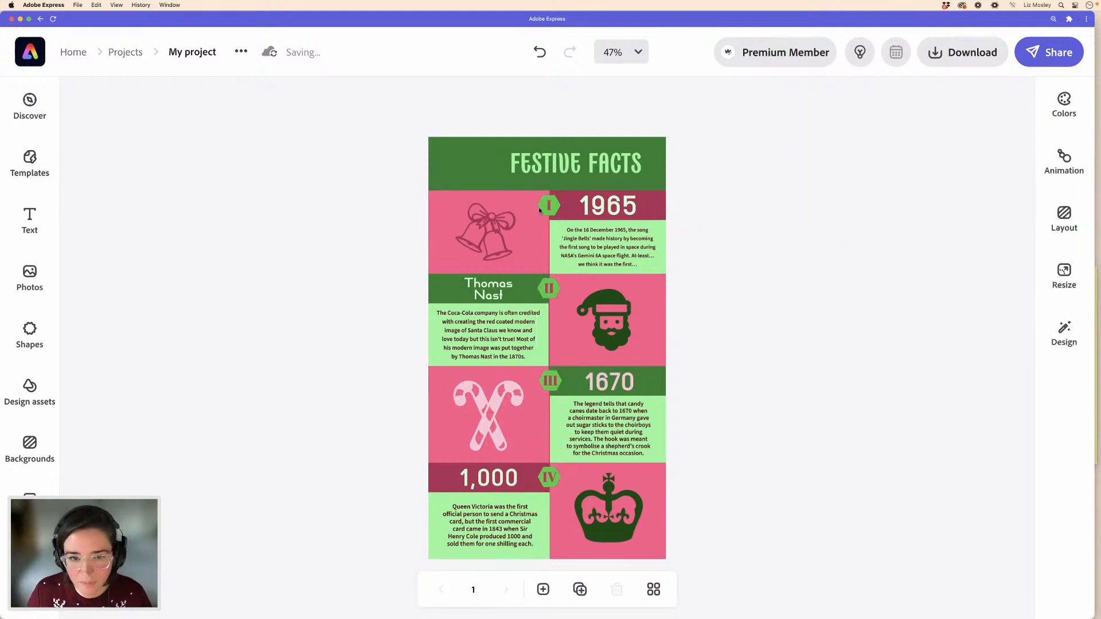
- Fill the hexagons behind numerals I and II with dark green #024B0B, sampling the color from the Santa icon
{"action": "left_click", "coordinate": [539, 210]}
{"action": "left_click", "coordinate": [890, 194]}
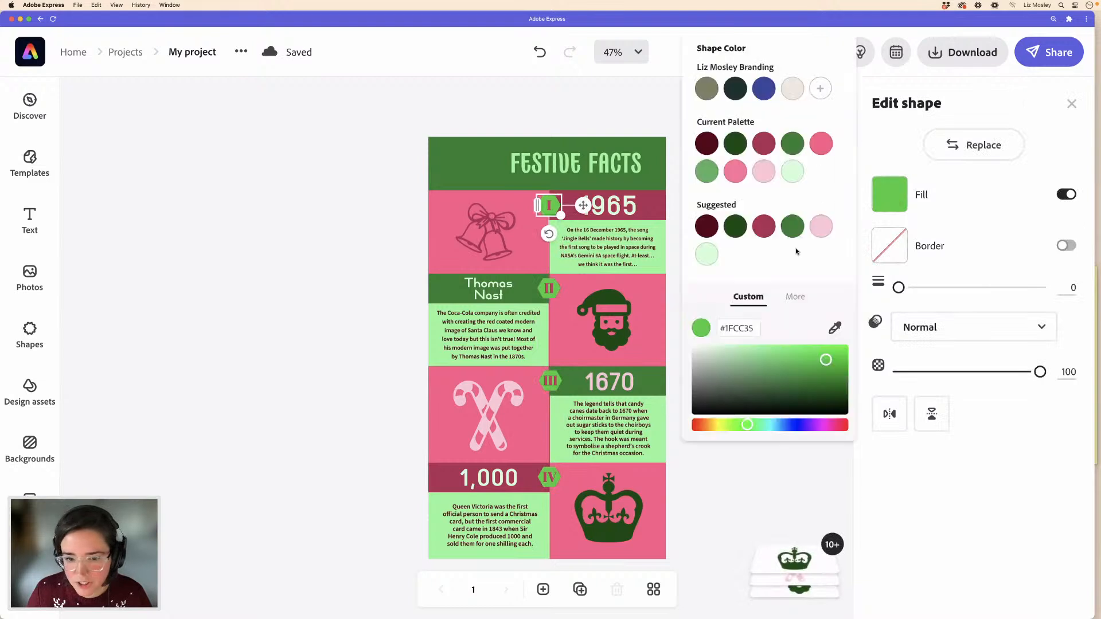
{"action": "left_click", "coordinate": [835, 328]}
{"action": "left_click", "coordinate": [620, 341]}
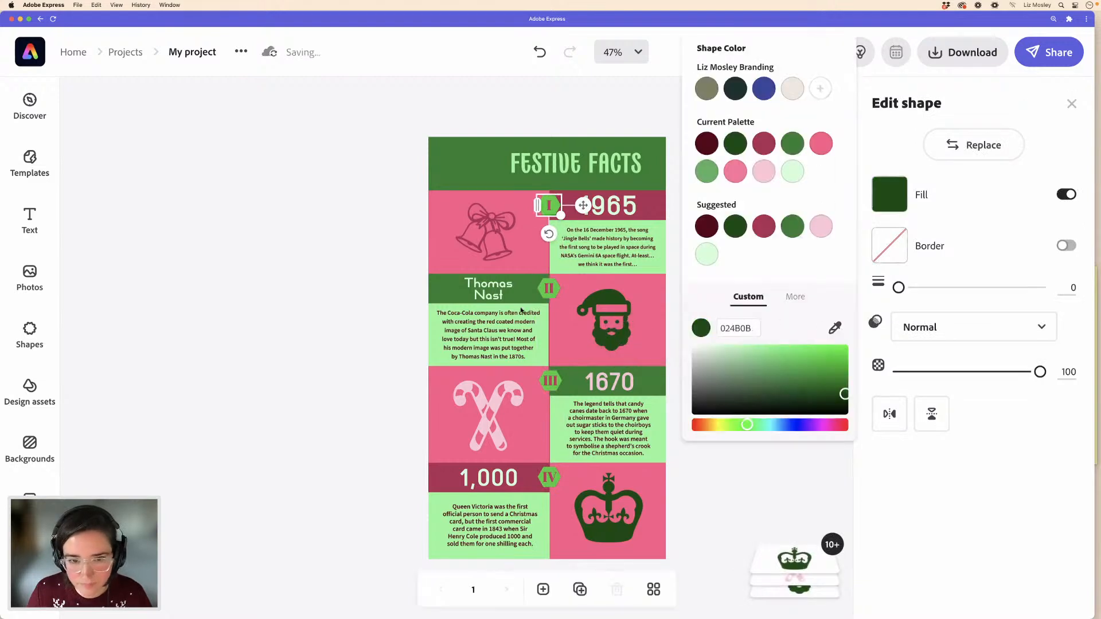
{"action": "left_click", "coordinate": [541, 288]}
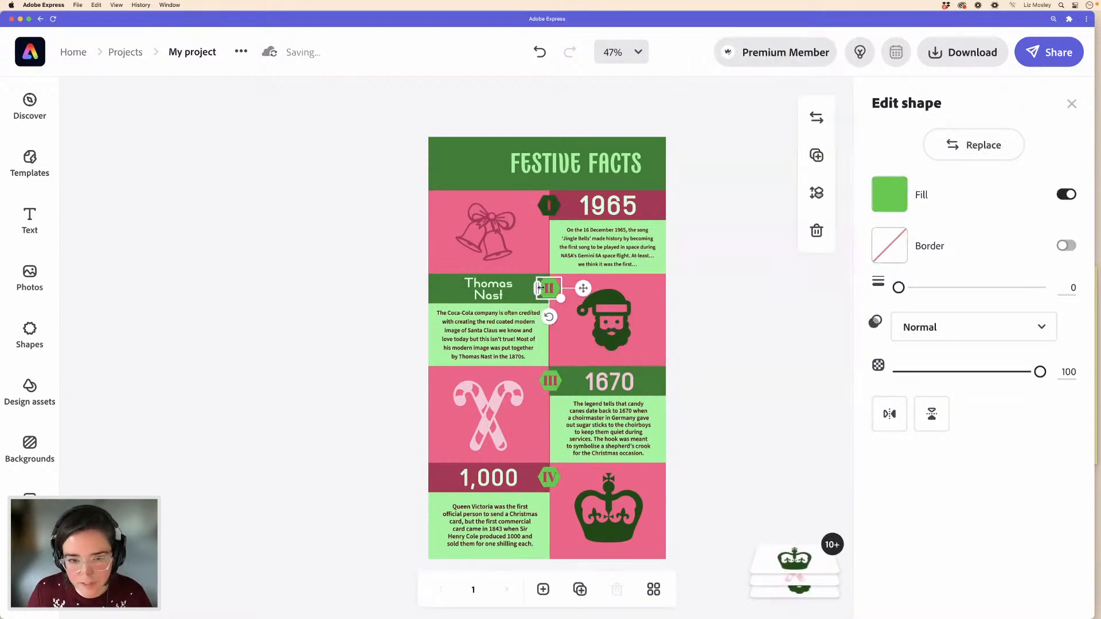
{"action": "left_click", "coordinate": [878, 199]}
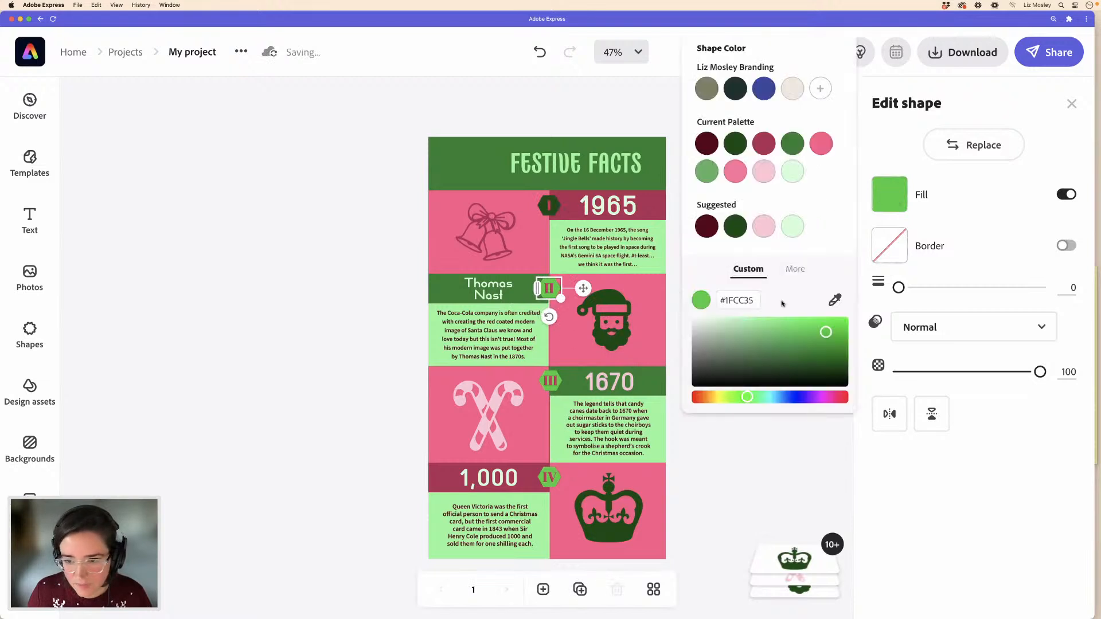
{"action": "left_click", "coordinate": [835, 301]}
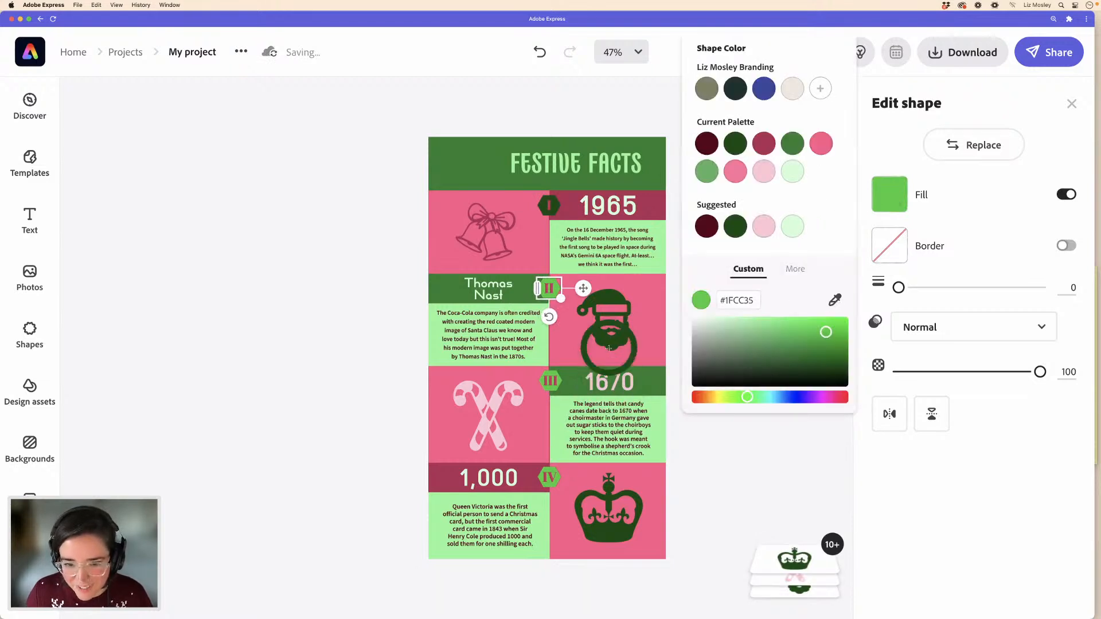
{"action": "left_click", "coordinate": [610, 343]}
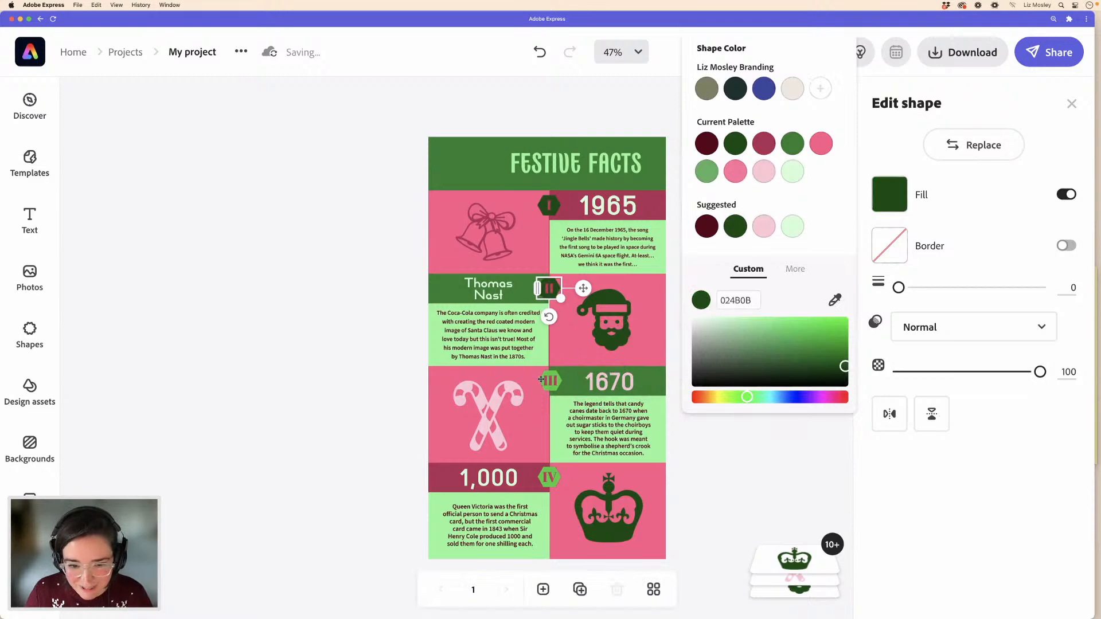
- Fill the hexagons behind numerals III and IV with the suggested dark green #024B0B
{"action": "left_click", "coordinate": [542, 381]}
{"action": "left_click", "coordinate": [889, 195]}
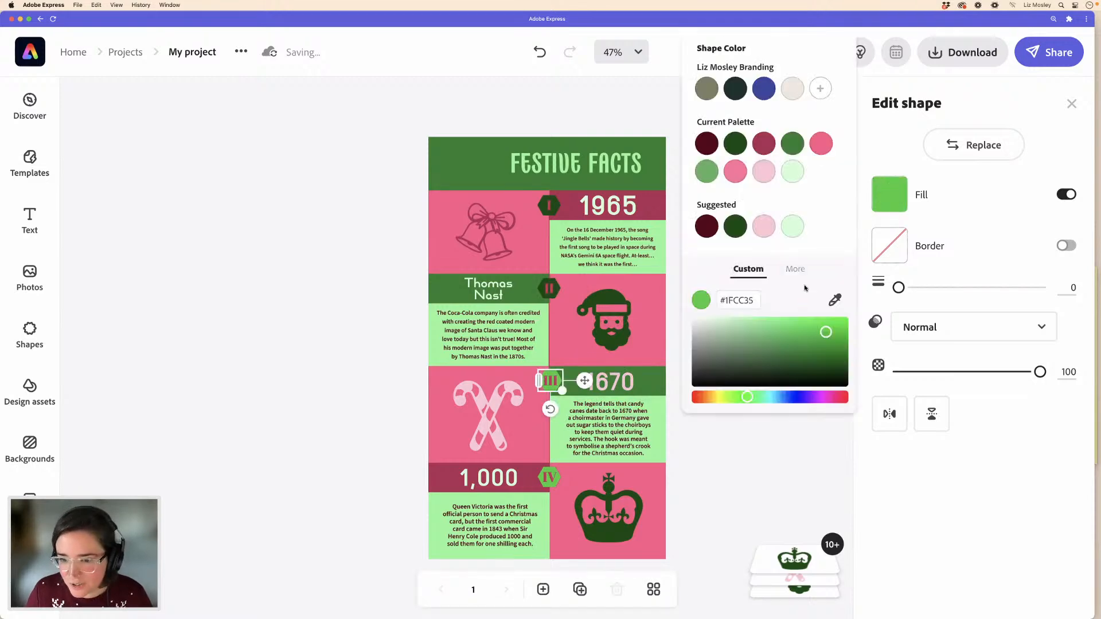
{"action": "left_click", "coordinate": [731, 229]}
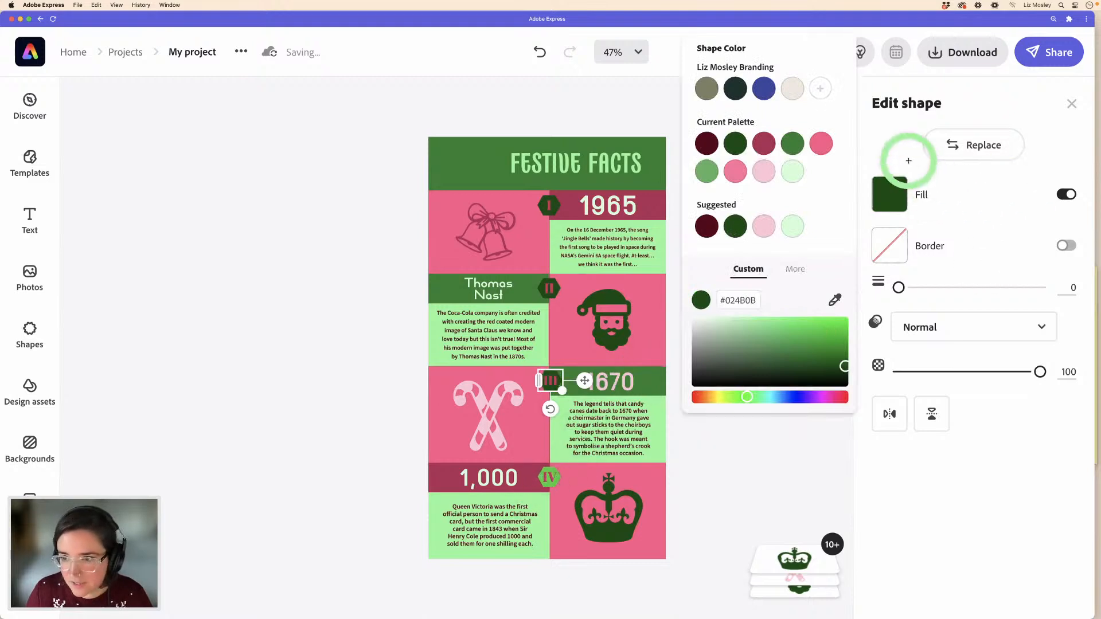
{"action": "left_click", "coordinate": [492, 428]}
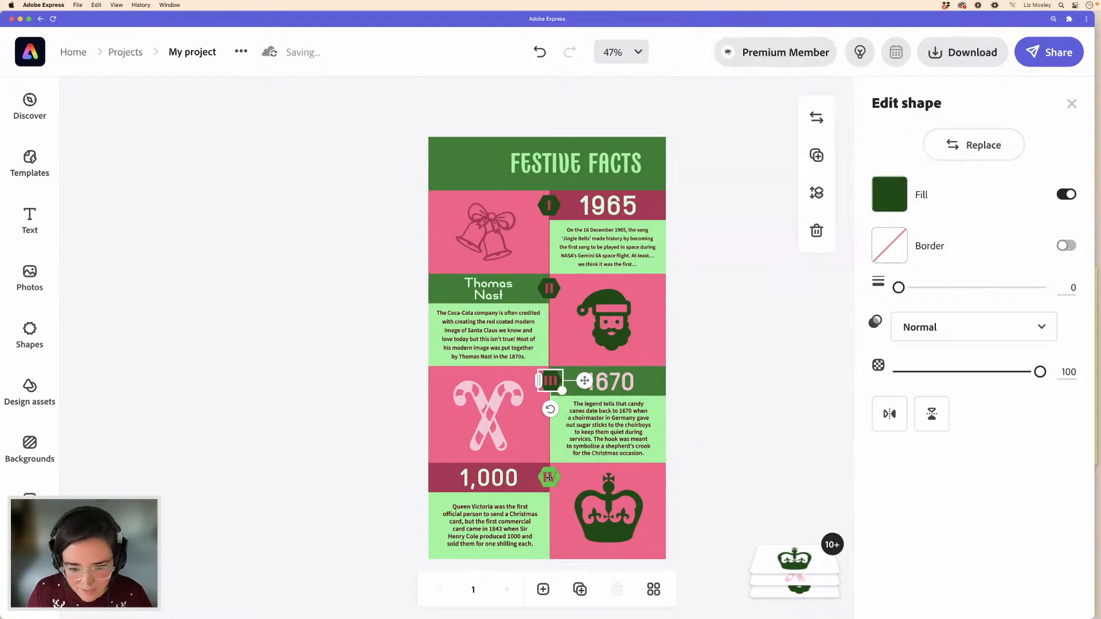
{"action": "left_click", "coordinate": [539, 478]}
{"action": "left_click", "coordinate": [874, 203]}
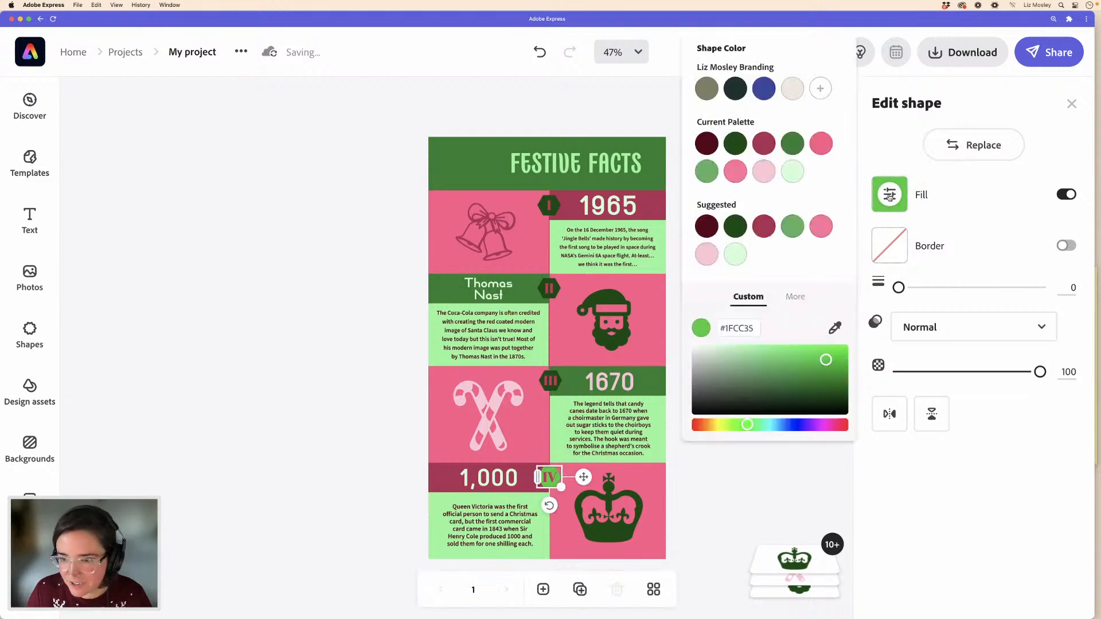
{"action": "left_click", "coordinate": [735, 226]}
{"action": "left_click", "coordinate": [462, 156]}
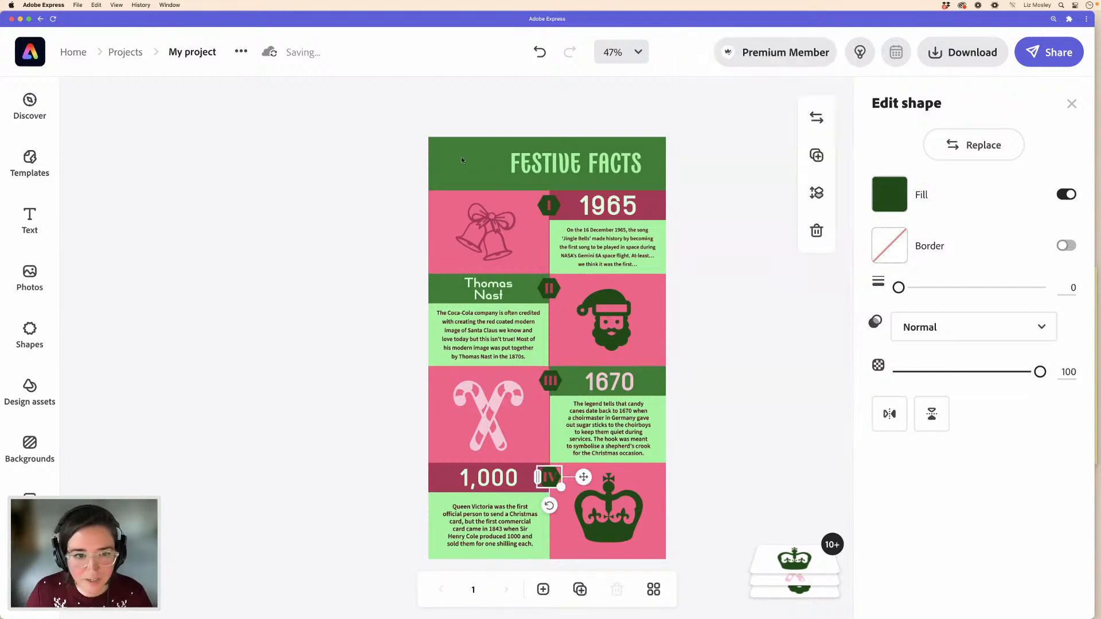
- Search the shapes library for "Christmas tree" in place of the previous search
{"action": "left_click", "coordinate": [55, 343]}
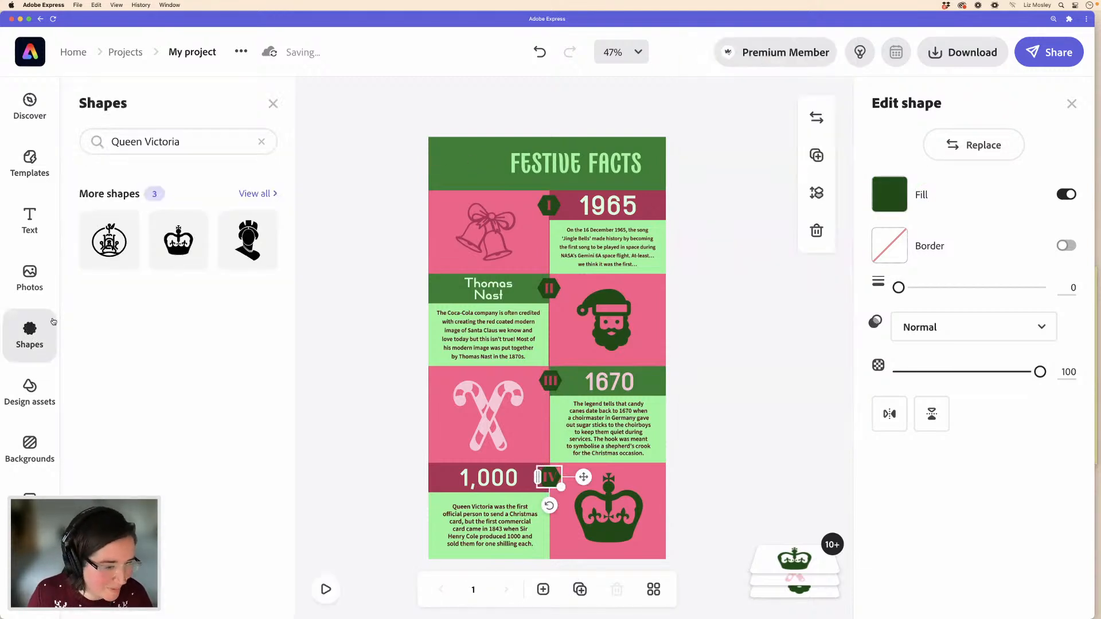
{"action": "left_click", "coordinate": [260, 141]}
{"action": "left_click", "coordinate": [153, 142]}
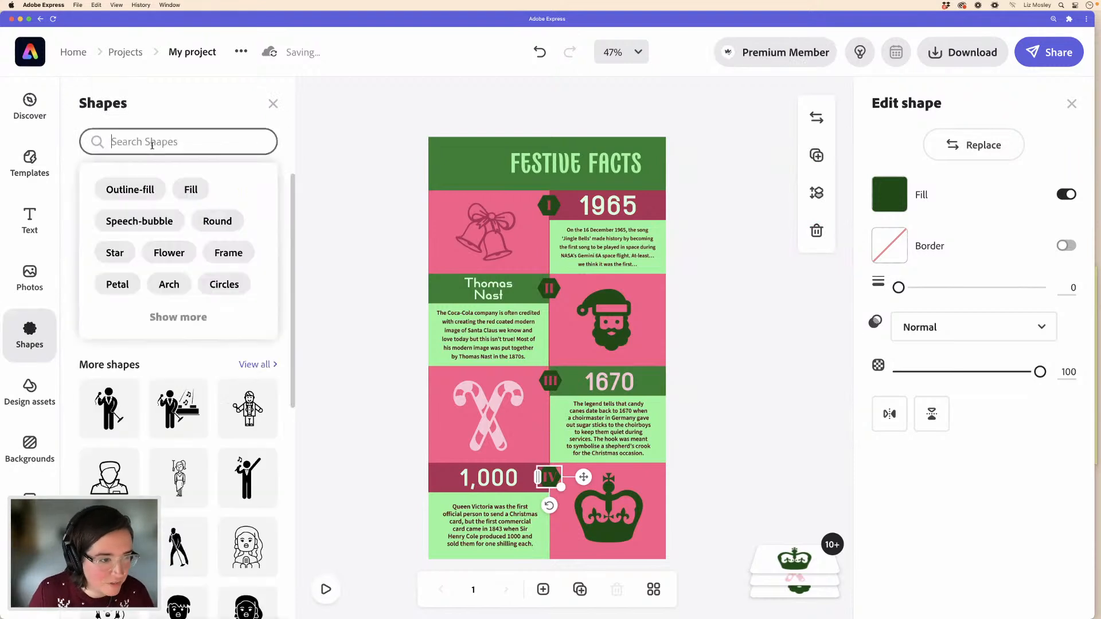
{"action": "type", "text": "Christma"}
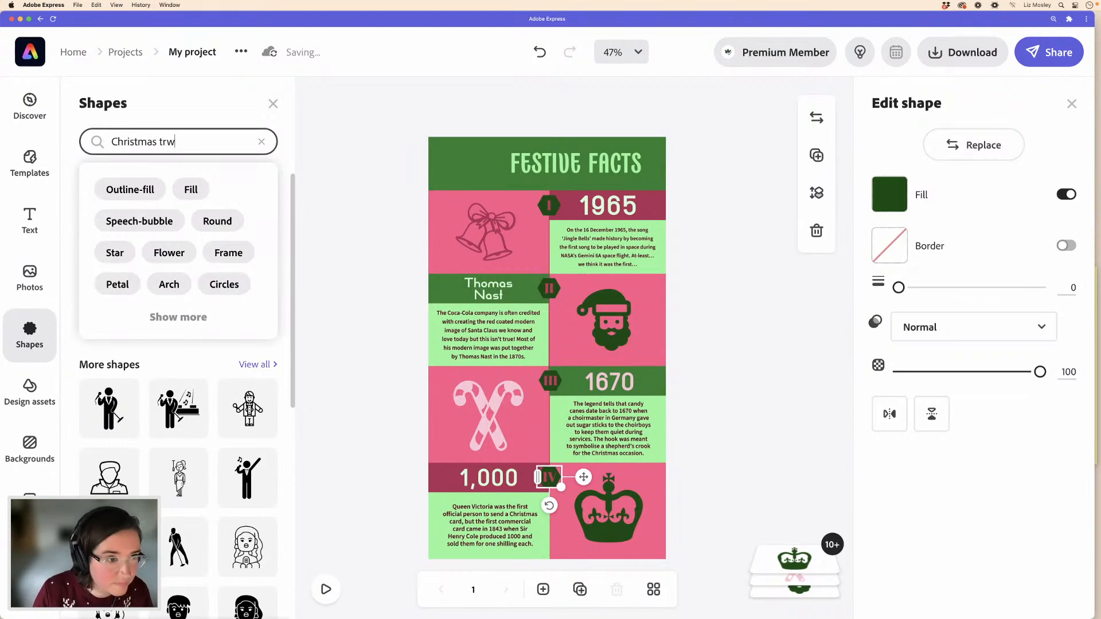
{"action": "type", "text": "s tree"}
{"action": "key", "text": "Return"}
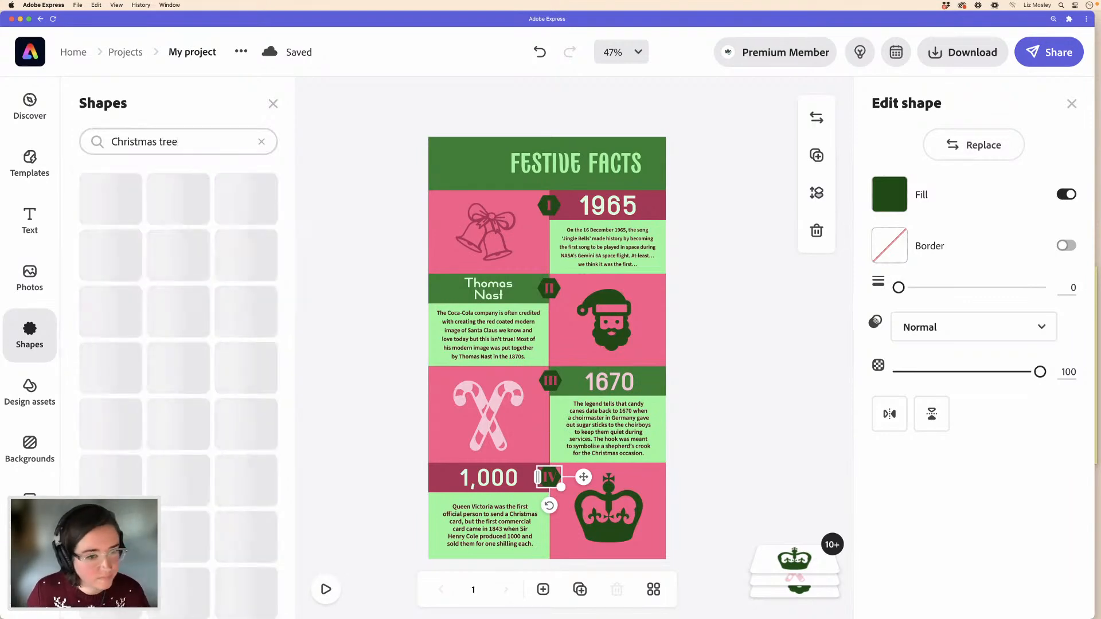
- Add a solid Christmas tree icon with a star and garlands to the design, and color it dark green #024B0B
{"action": "scroll", "coordinate": [196, 396], "scroll_direction": "down", "scroll_amount": 1}
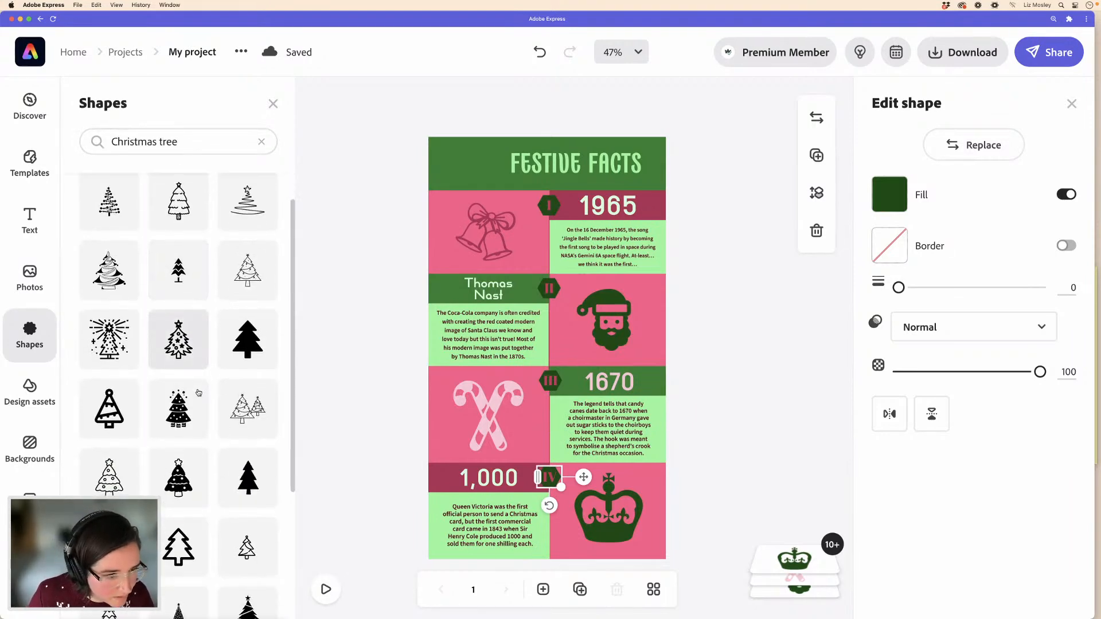
{"action": "scroll", "coordinate": [199, 399], "scroll_direction": "down", "scroll_amount": 5}
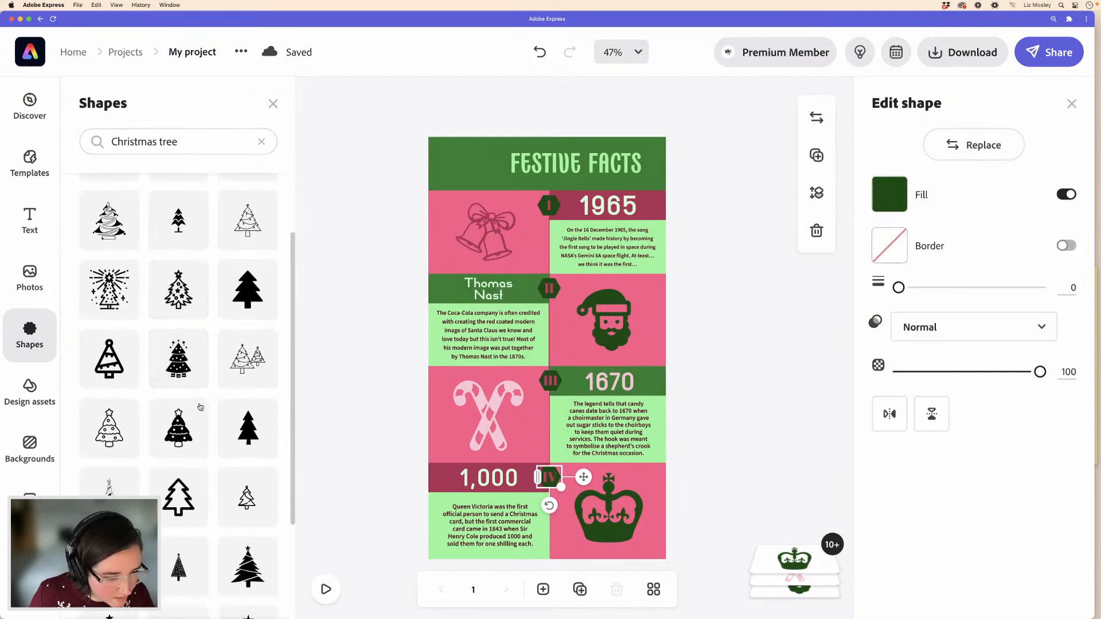
{"action": "scroll", "coordinate": [199, 406], "scroll_direction": "down", "scroll_amount": 1}
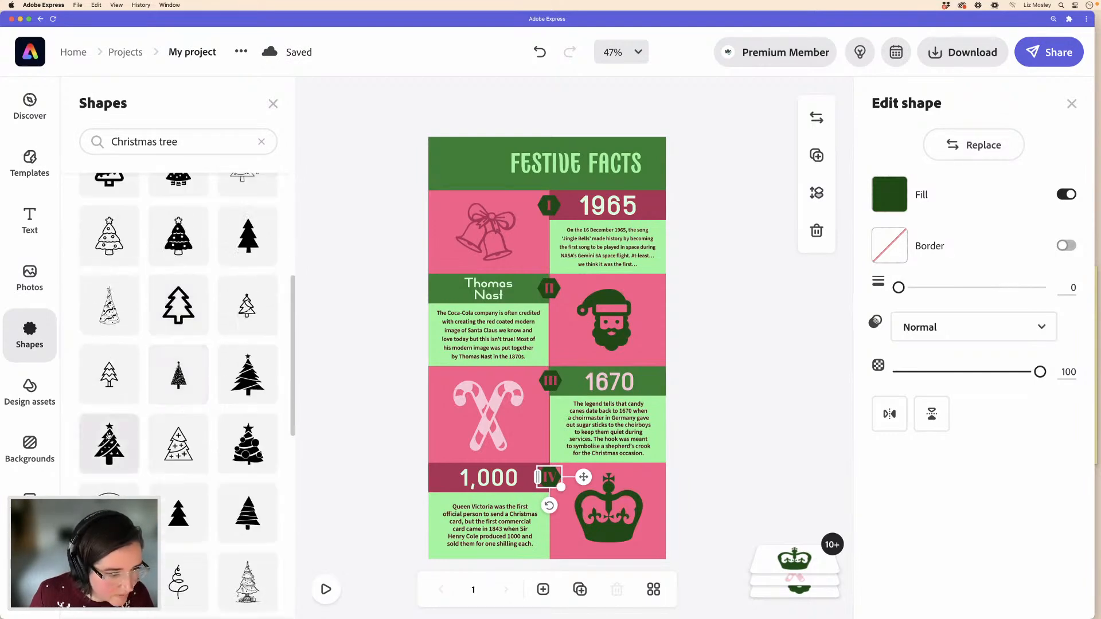
{"action": "left_click_drag", "start_coordinate": [320, 371], "coordinate": [468, 259]}
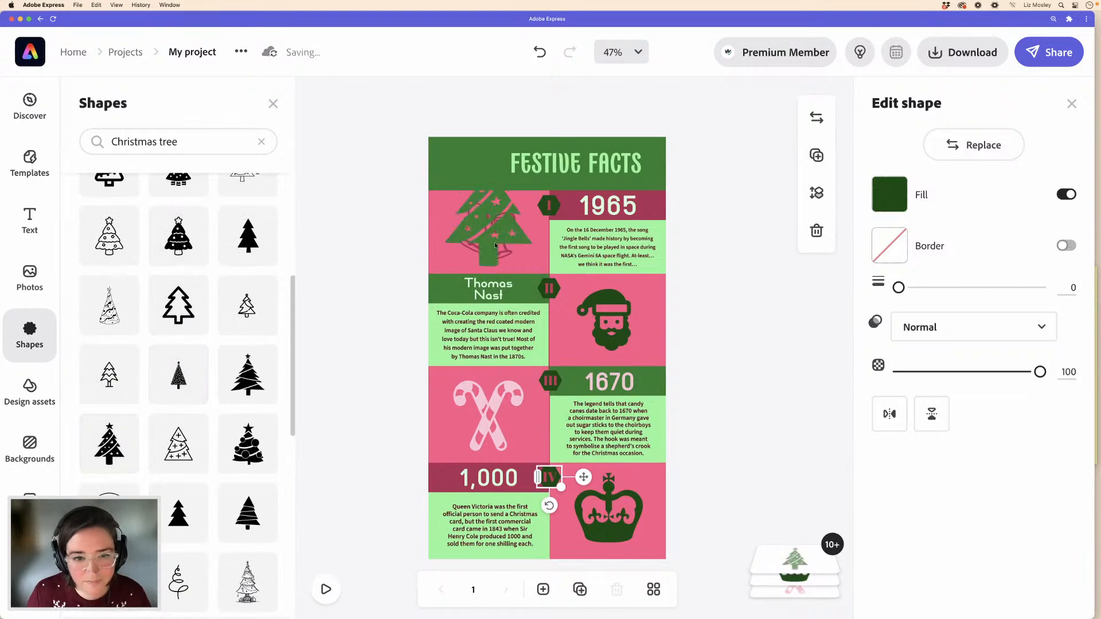
{"action": "left_click", "coordinate": [882, 202]}
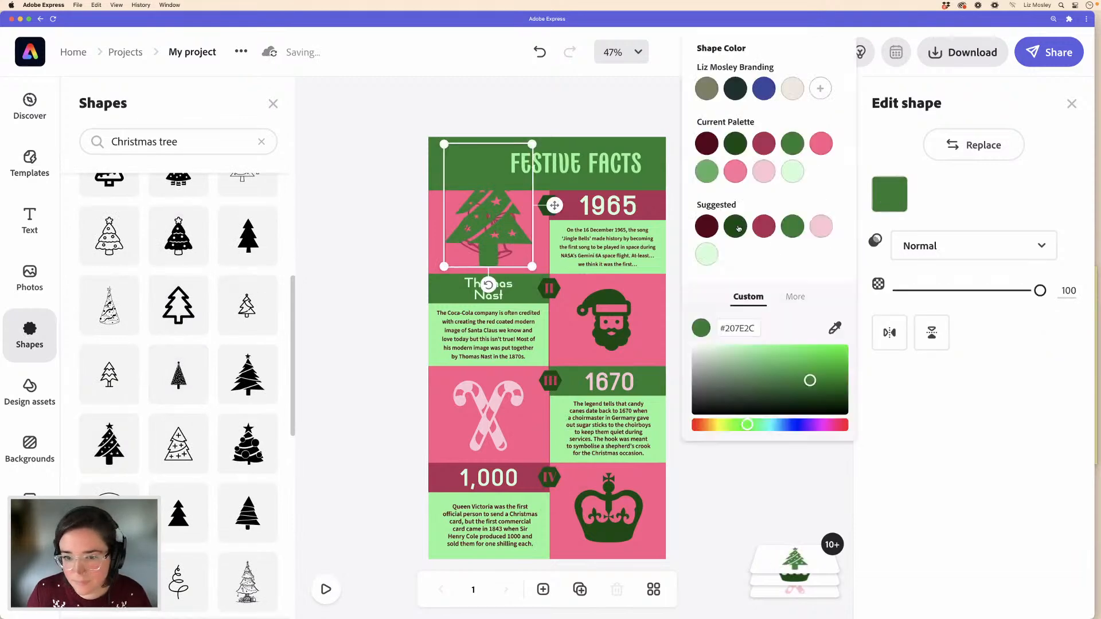
{"action": "left_click", "coordinate": [736, 226]}
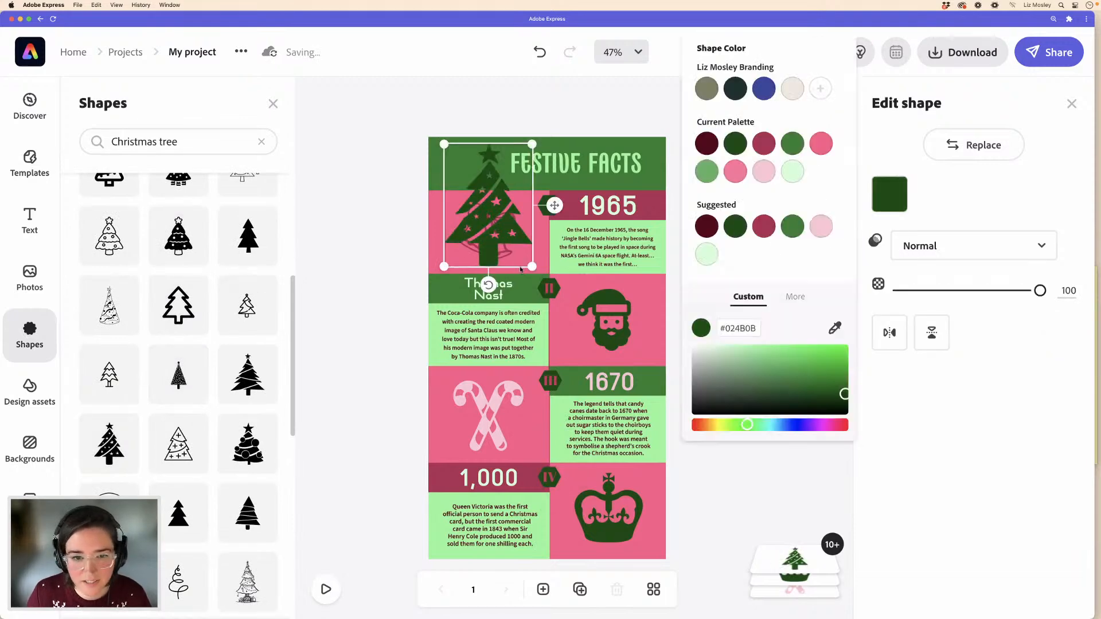
- Shrink the Christmas tree icon and fit it in the green header, before the "FESTIVE FACTS" title
{"action": "left_click_drag", "start_coordinate": [532, 266], "coordinate": [465, 160]}
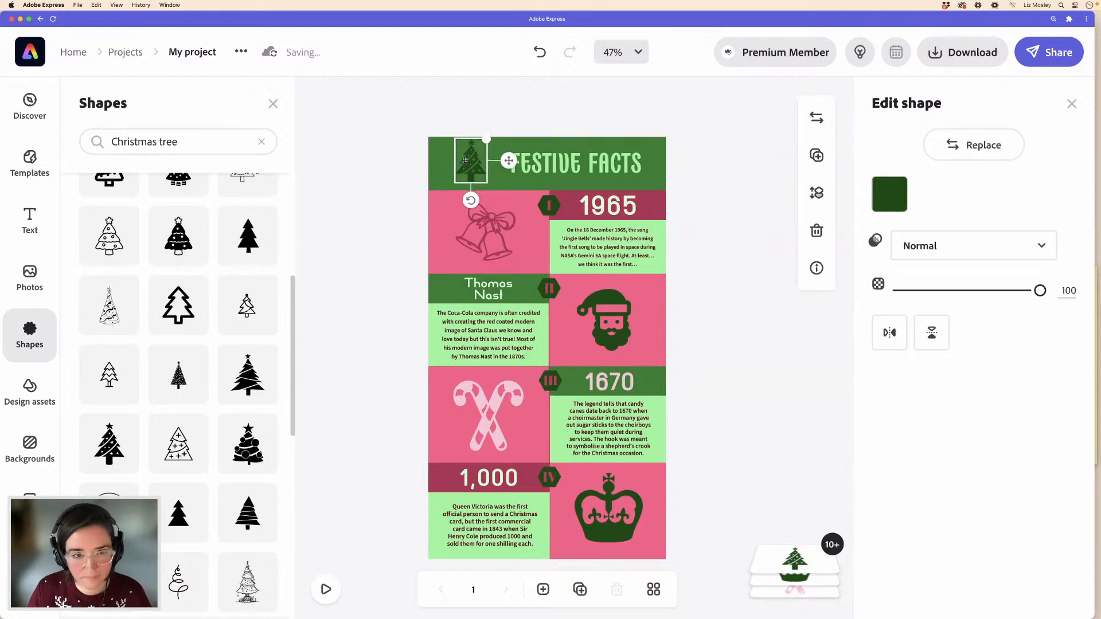
{"action": "key", "text": "Down"}
{"action": "key", "text": "Down"}
{"action": "key", "text": "Down"}
{"action": "key", "text": "Left"}
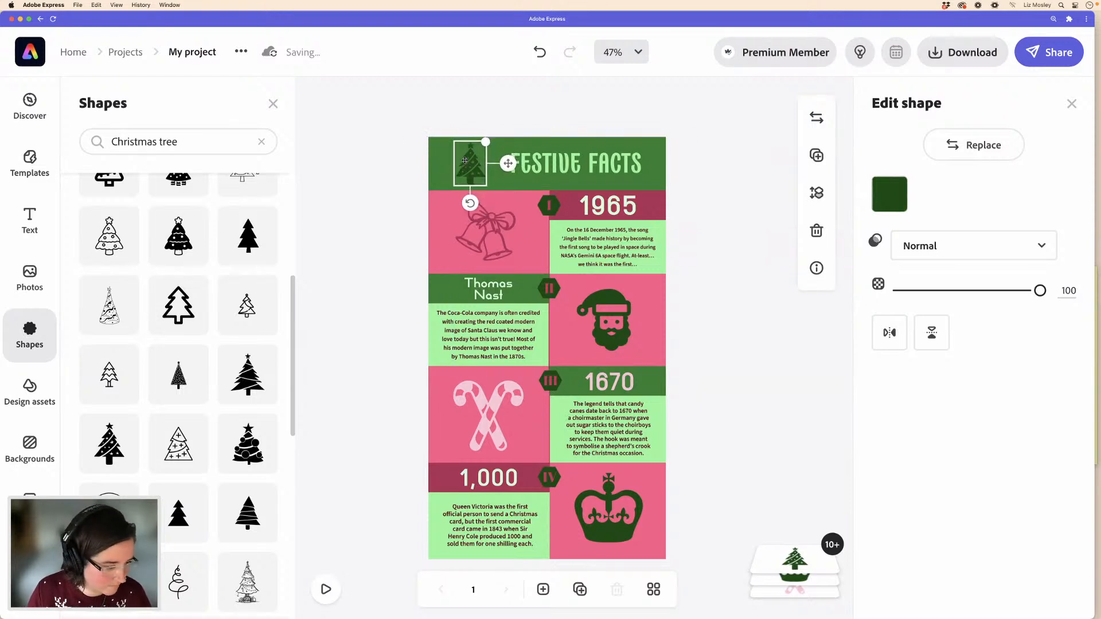
{"action": "key", "text": "Left"}
{"action": "key", "text": "Up"}
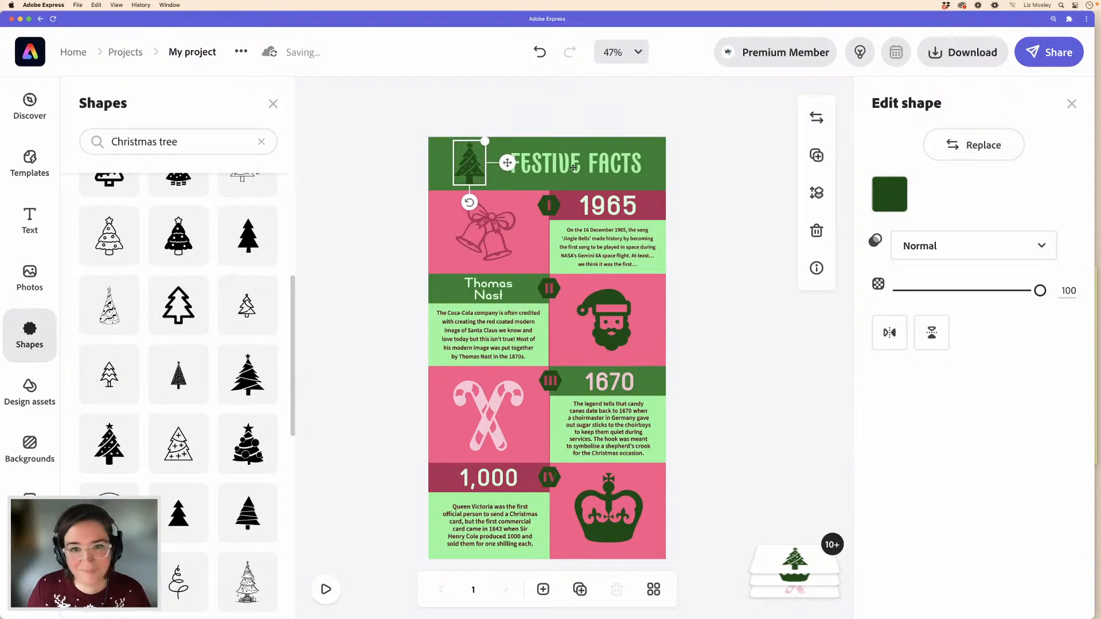
- Change the font of the "FESTIVE FACTS" title to Coffee Service Regular
{"action": "left_click", "coordinate": [573, 168]}
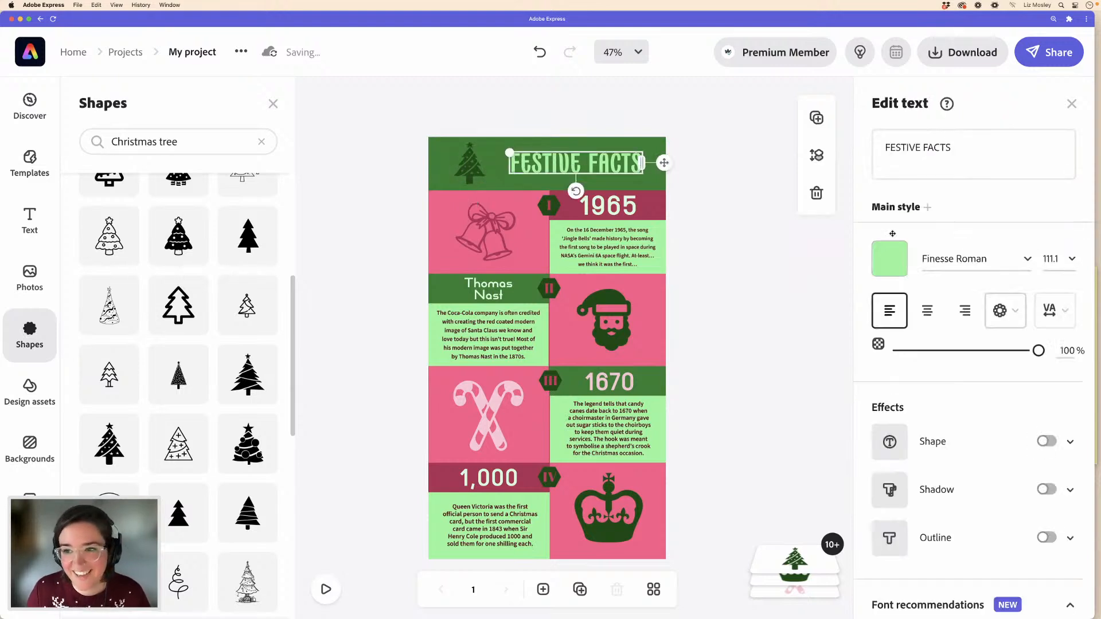
{"action": "left_click", "coordinate": [1027, 259]}
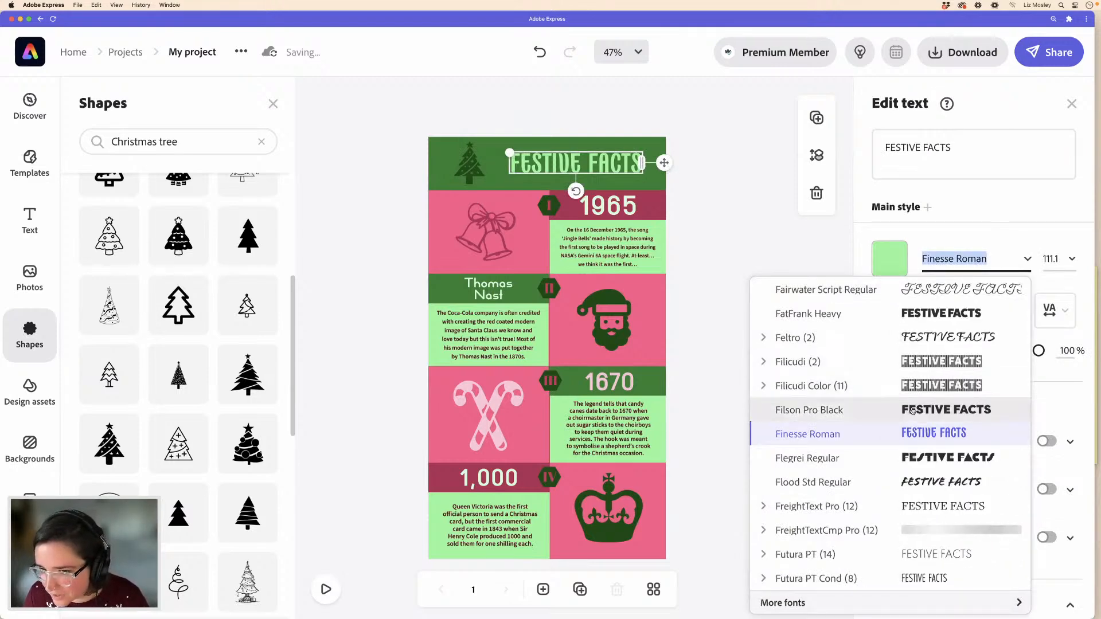
{"action": "scroll", "coordinate": [912, 411], "scroll_direction": "up", "scroll_amount": 5}
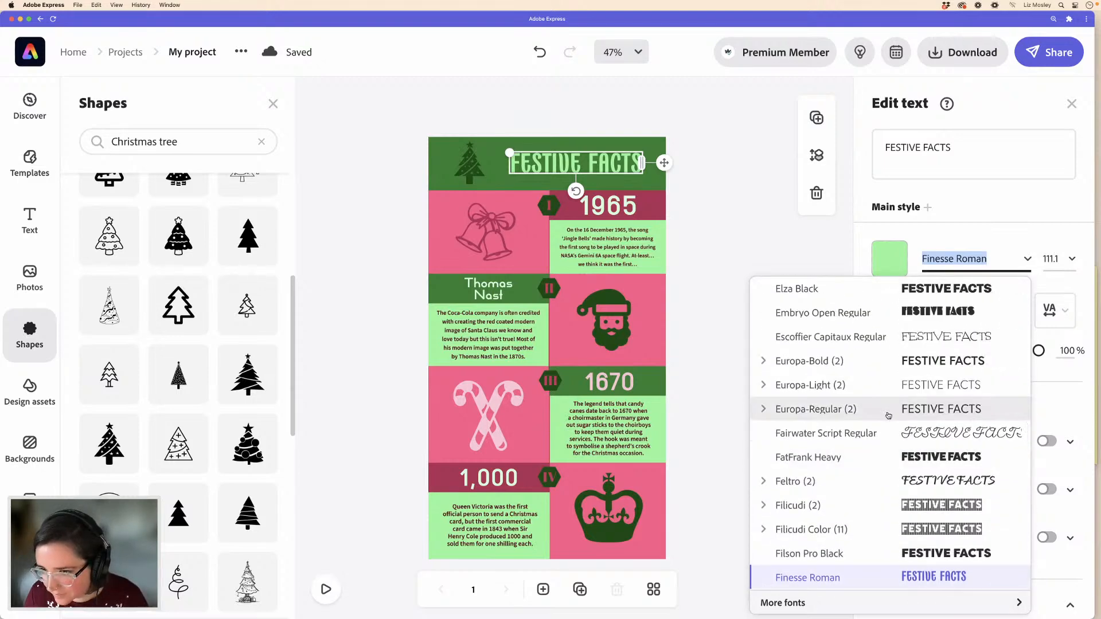
{"action": "scroll", "coordinate": [888, 414], "scroll_direction": "up", "scroll_amount": 3}
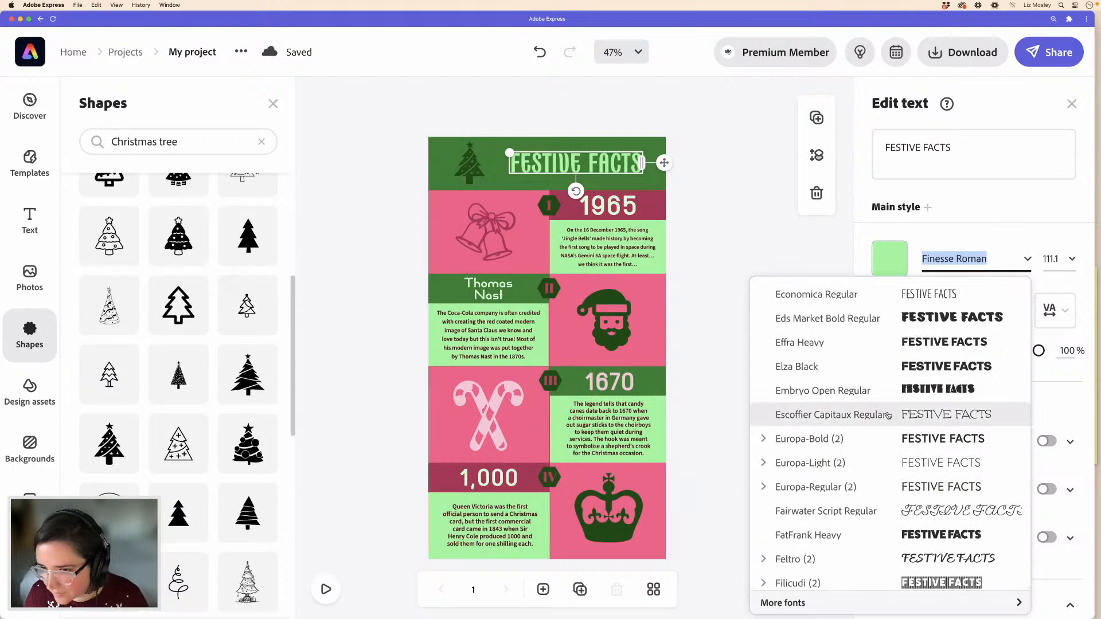
{"action": "scroll", "coordinate": [888, 415], "scroll_direction": "up", "scroll_amount": 3}
{"action": "scroll", "coordinate": [888, 415], "scroll_direction": "up", "scroll_amount": 1}
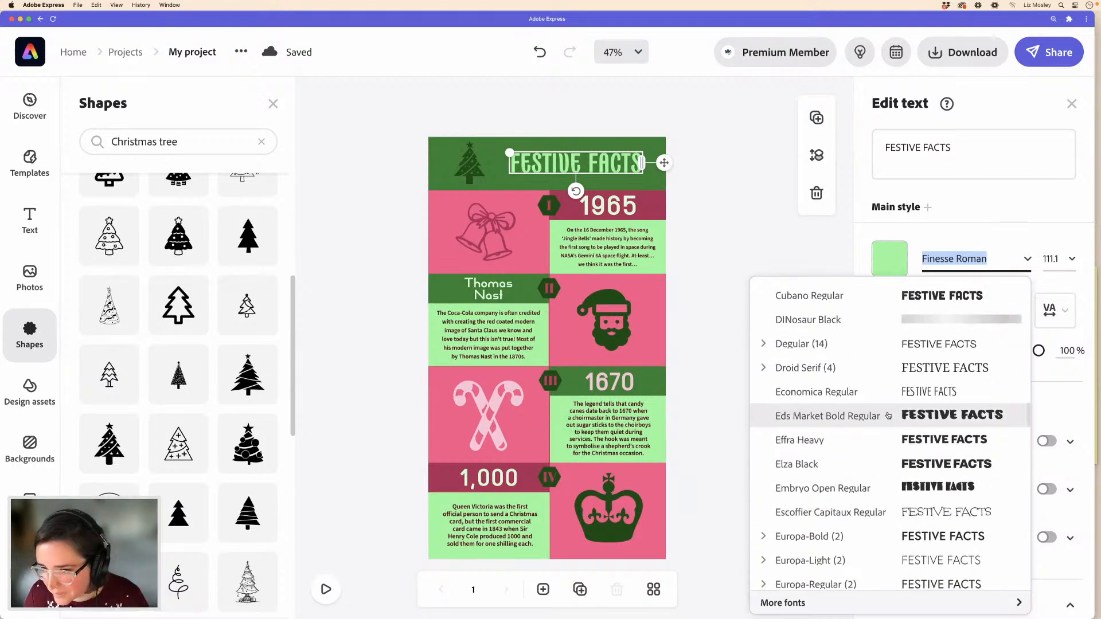
{"action": "scroll", "coordinate": [888, 414], "scroll_direction": "up", "scroll_amount": 2}
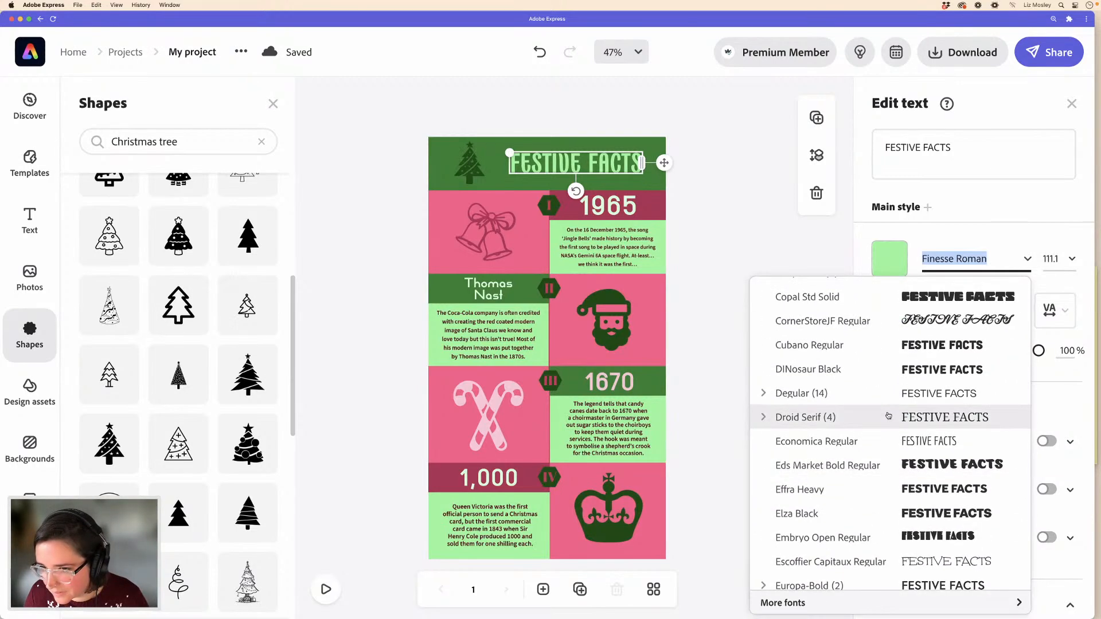
{"action": "scroll", "coordinate": [888, 415], "scroll_direction": "up", "scroll_amount": 1}
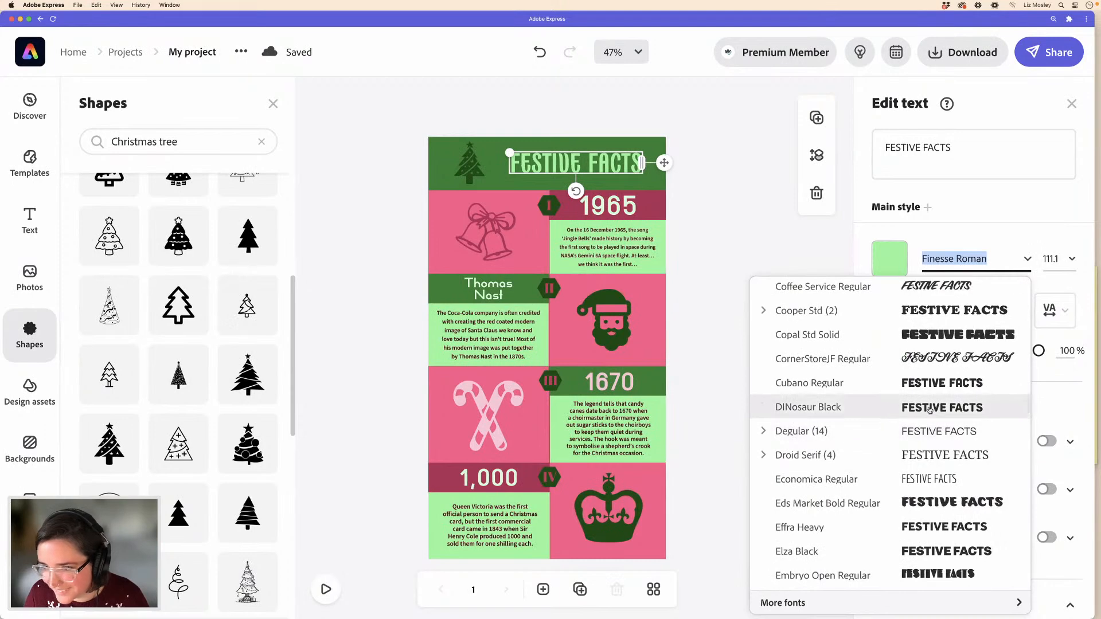
{"action": "scroll", "coordinate": [929, 410], "scroll_direction": "up", "scroll_amount": 2}
{"action": "scroll", "coordinate": [930, 411], "scroll_direction": "up", "scroll_amount": 2}
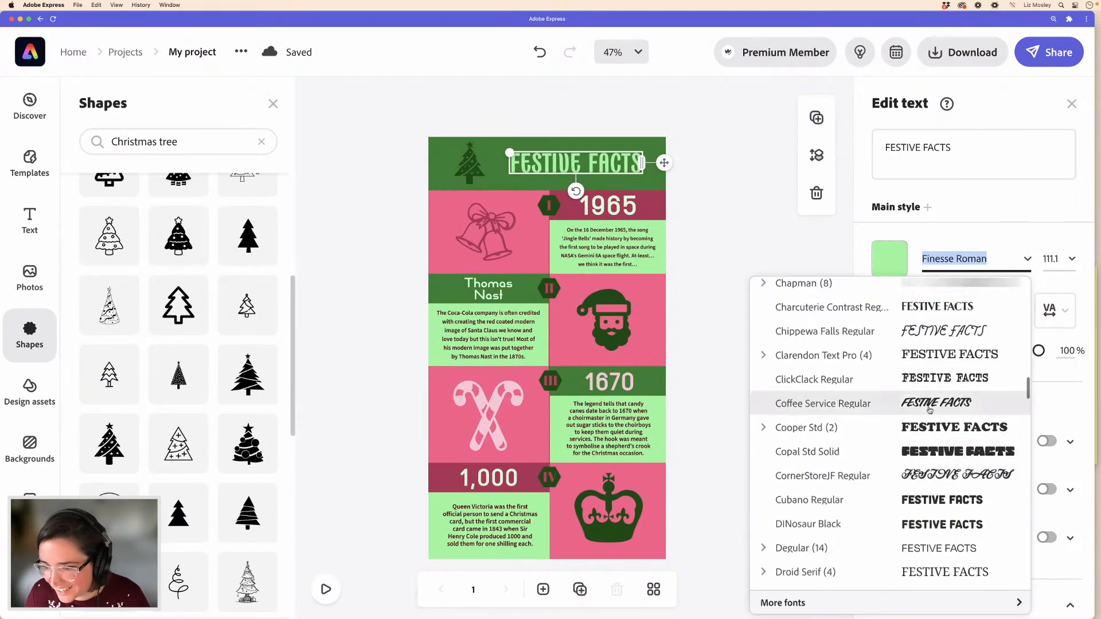
{"action": "left_click", "coordinate": [929, 408]}
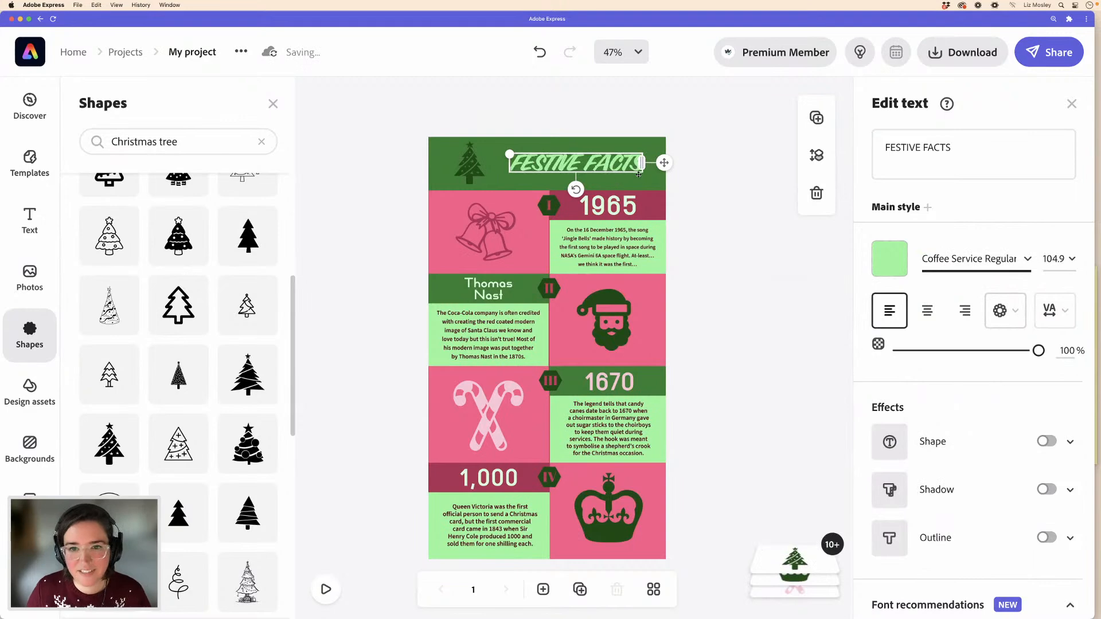
- Enlarge the "FESTIVE FACTS" title to about 113.6 and nudge it slightly down so it sits centered in height in the green header
{"action": "left_click_drag", "start_coordinate": [510, 154], "coordinate": [498, 153]}
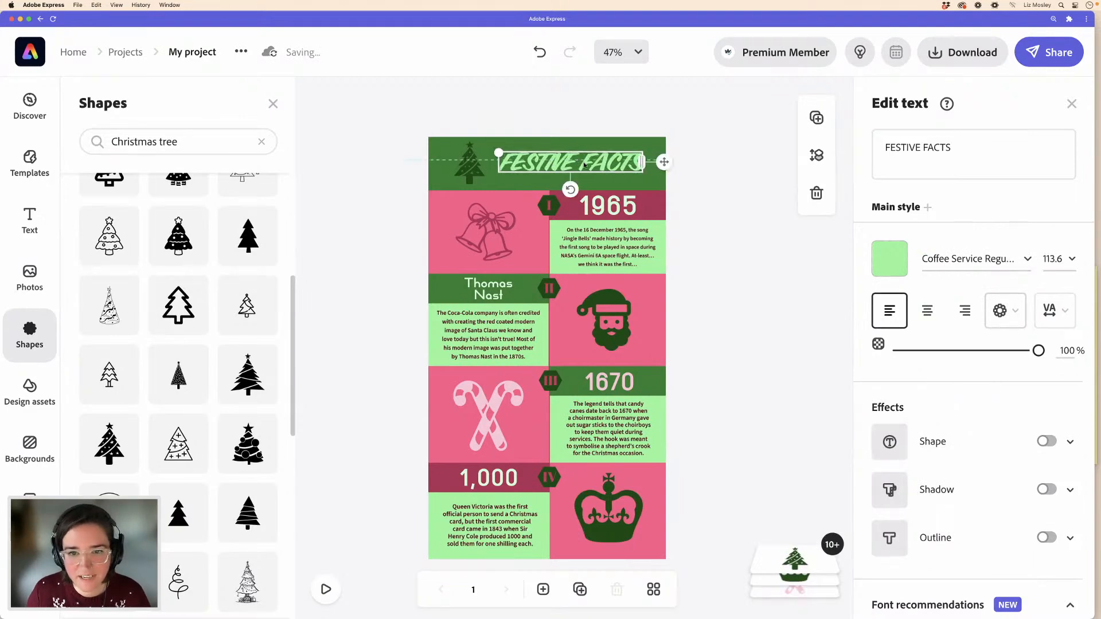
{"action": "left_click_drag", "start_coordinate": [584, 165], "coordinate": [586, 165]}
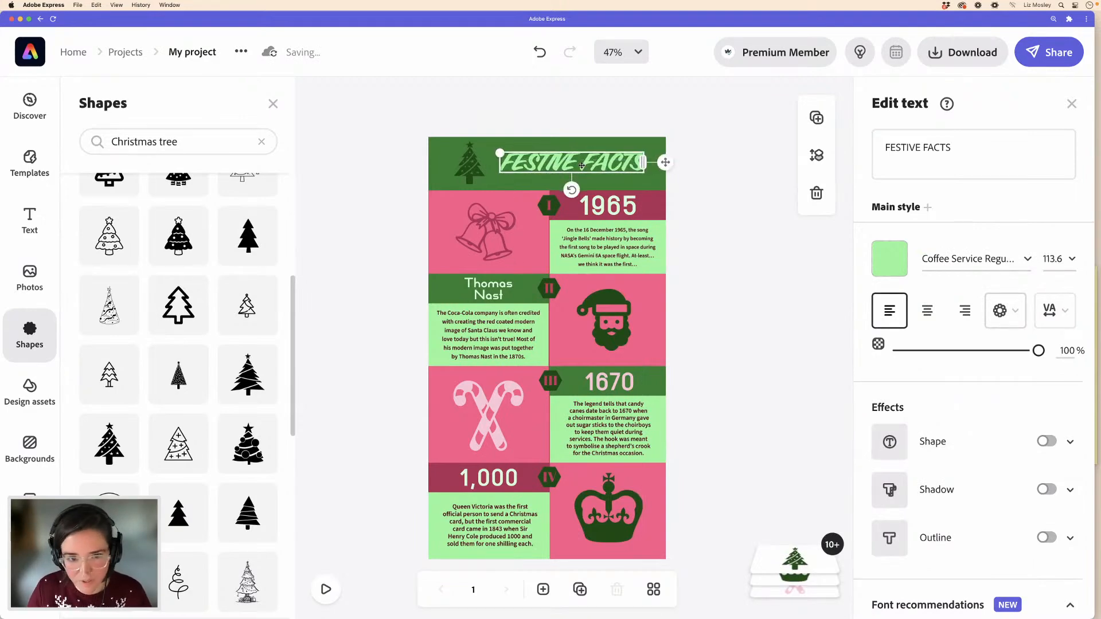
{"action": "key", "text": "Down"}
{"action": "key", "text": "Down"}
{"action": "key", "text": "Down"}
{"action": "key", "text": "Down"}
{"action": "key", "text": "Down"}
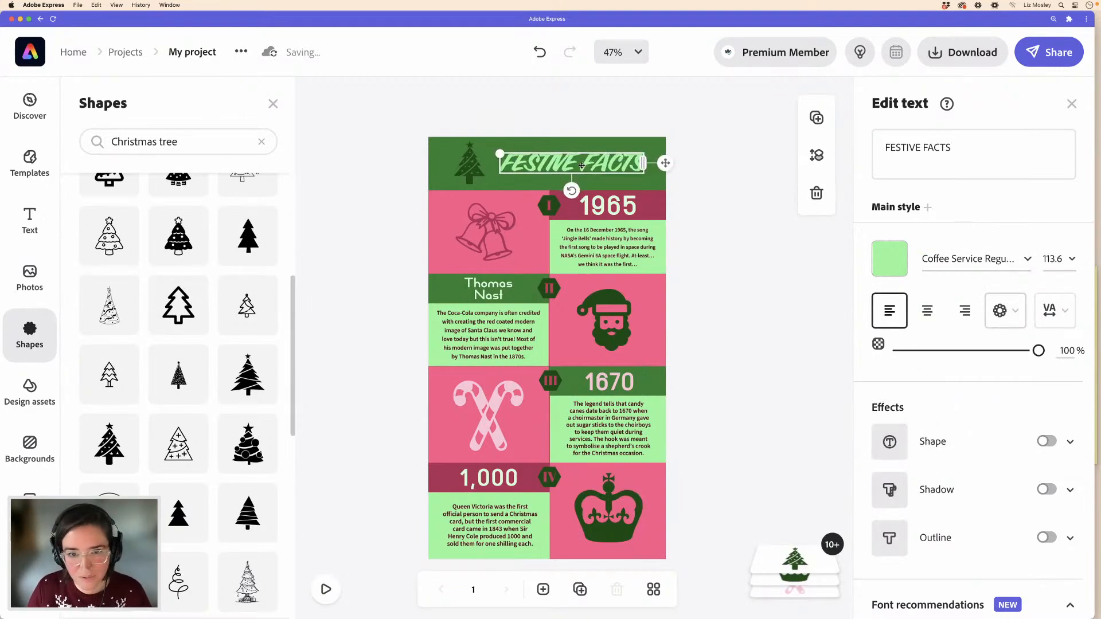
- Check the fonts of the headings and fact text, and set the "Thomas Nast" heading in Source Sans 3 Bold
{"action": "left_click", "coordinate": [488, 288]}
{"action": "left_click", "coordinate": [618, 211]}
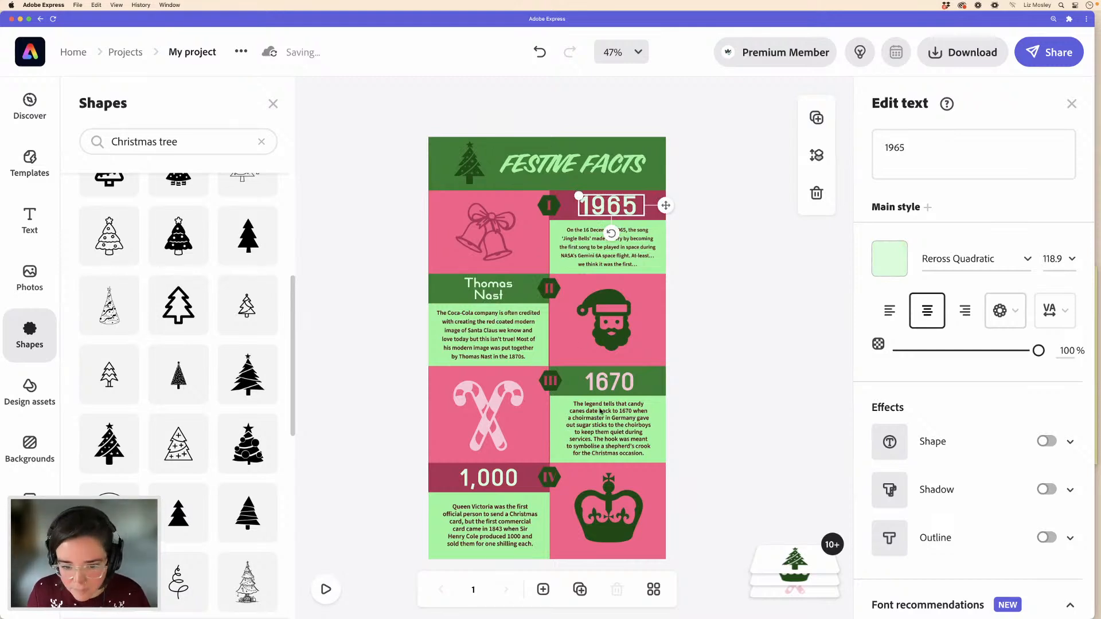
{"action": "left_click", "coordinate": [496, 335]}
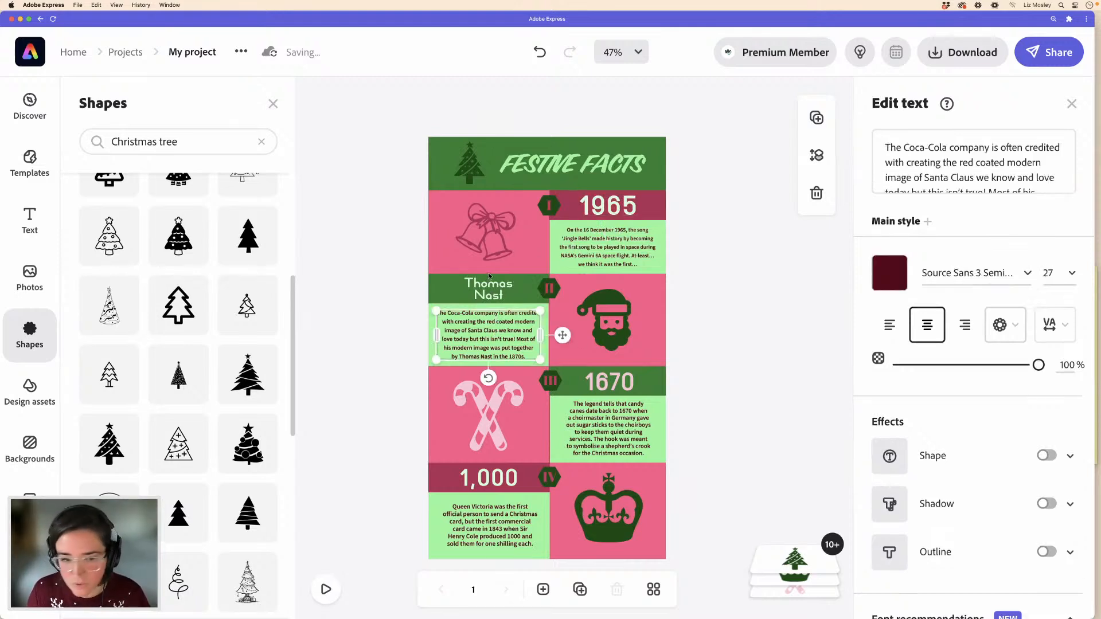
{"action": "left_click", "coordinate": [483, 293]}
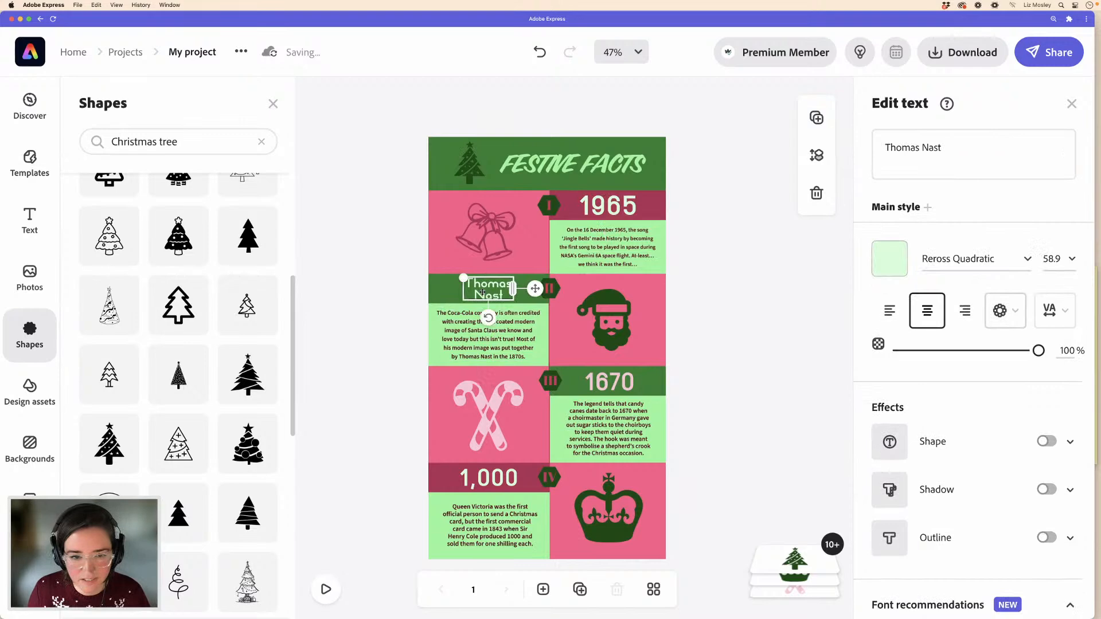
{"action": "left_click", "coordinate": [981, 259]}
{"action": "type", "text": "S"}
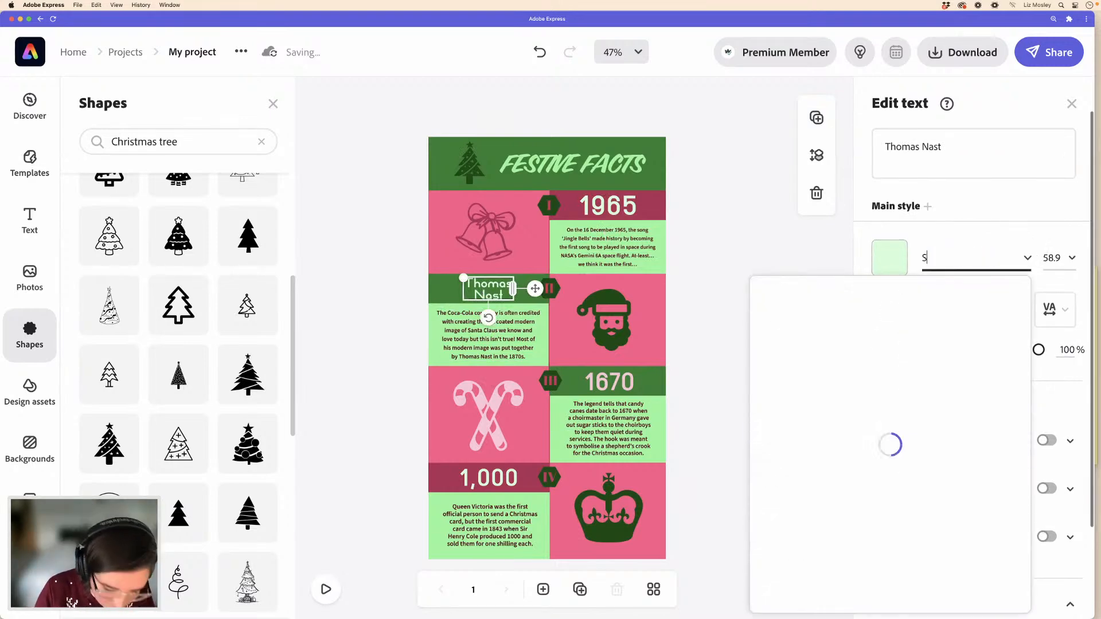
{"action": "type", "text": "ource "}
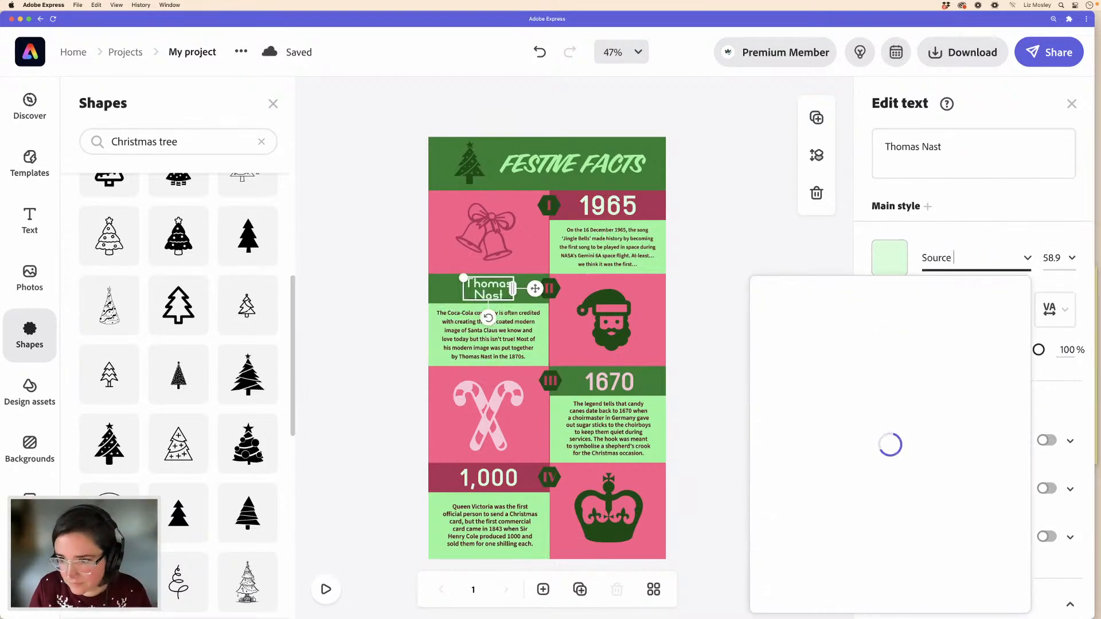
{"action": "type", "text": "sans"}
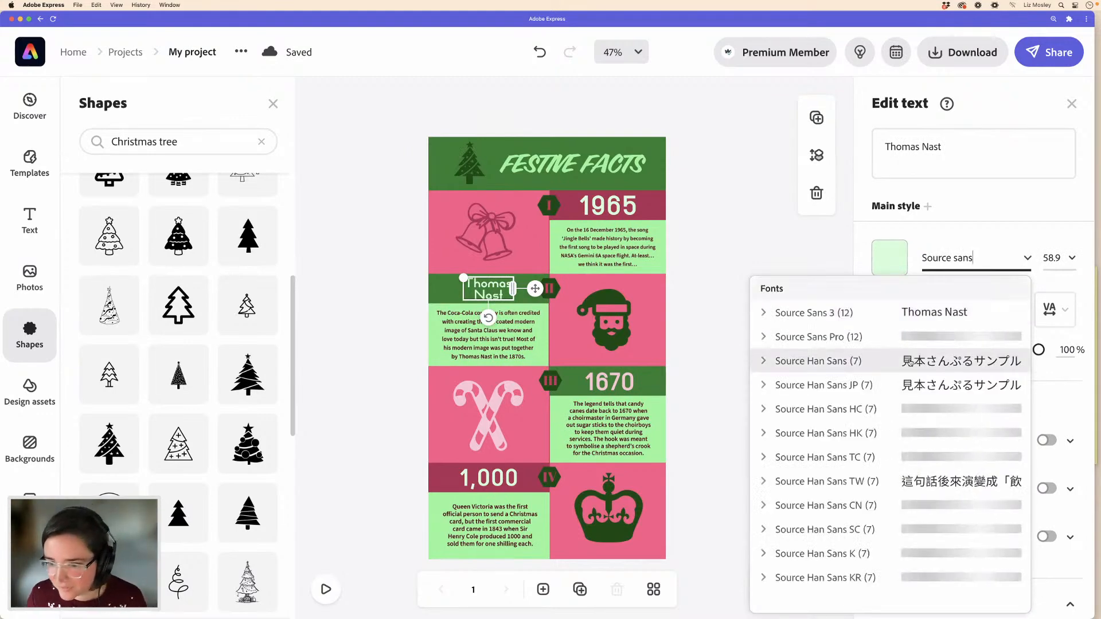
{"action": "left_click", "coordinate": [763, 314]}
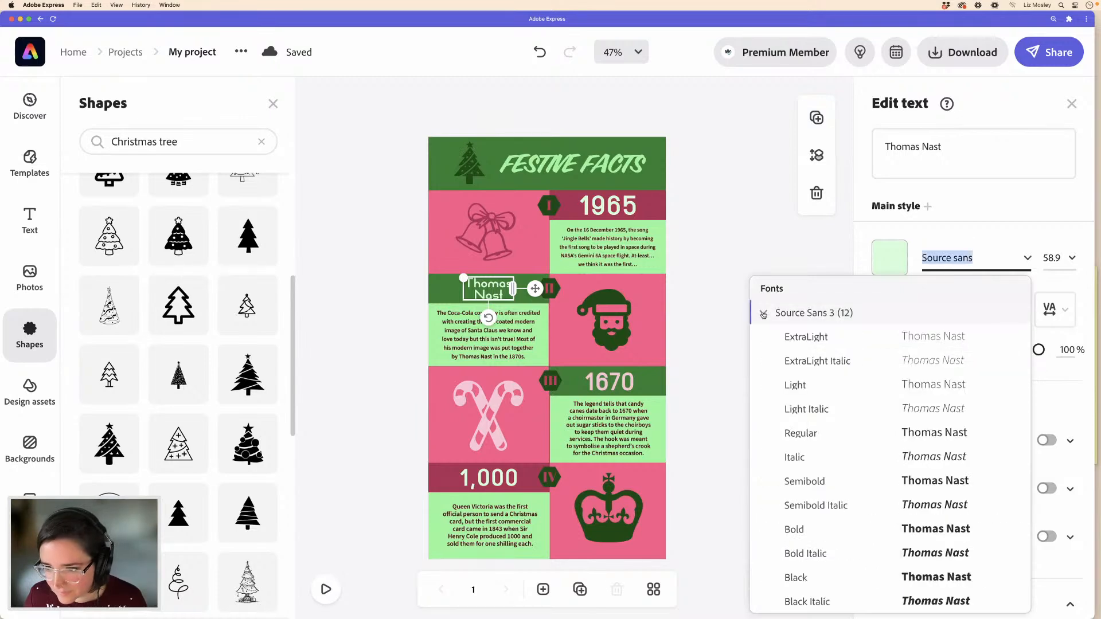
{"action": "left_click", "coordinate": [799, 532]}
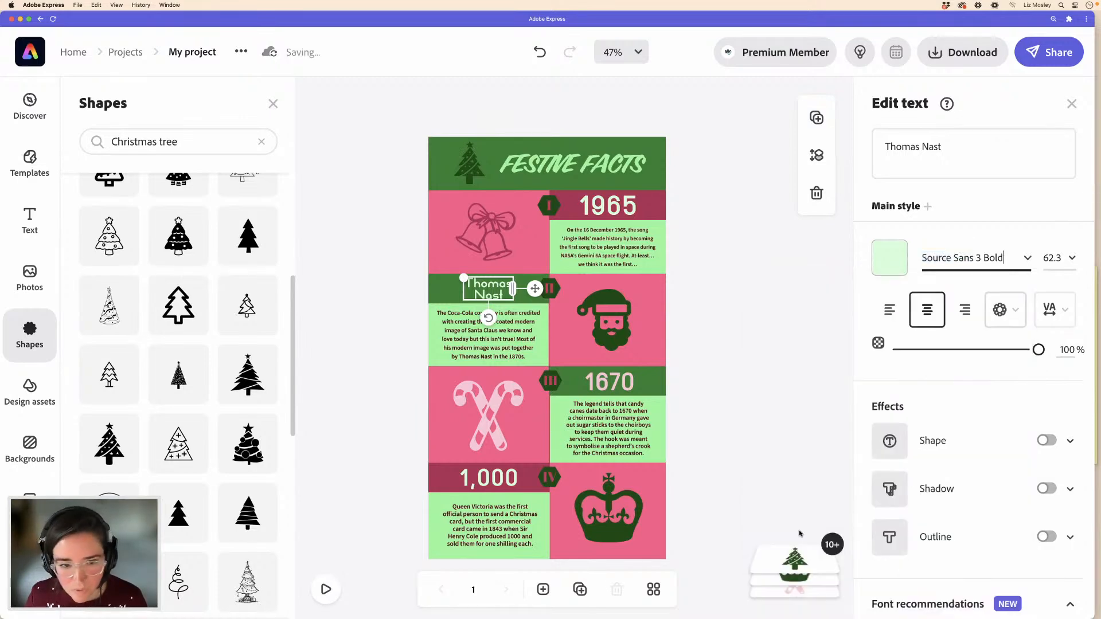
{"action": "left_click", "coordinate": [407, 313]}
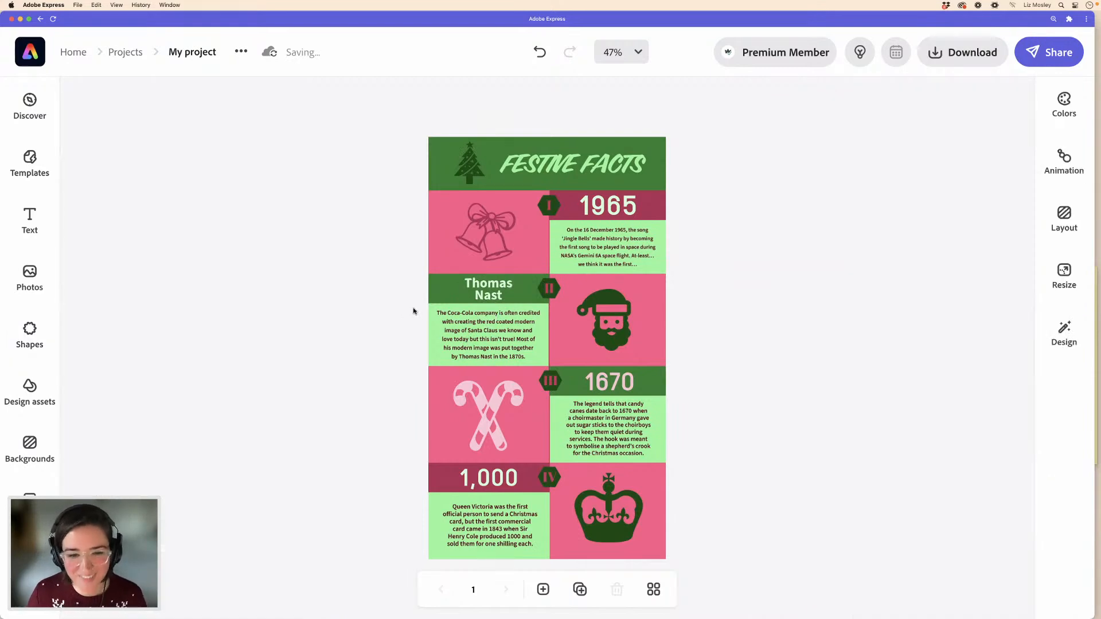